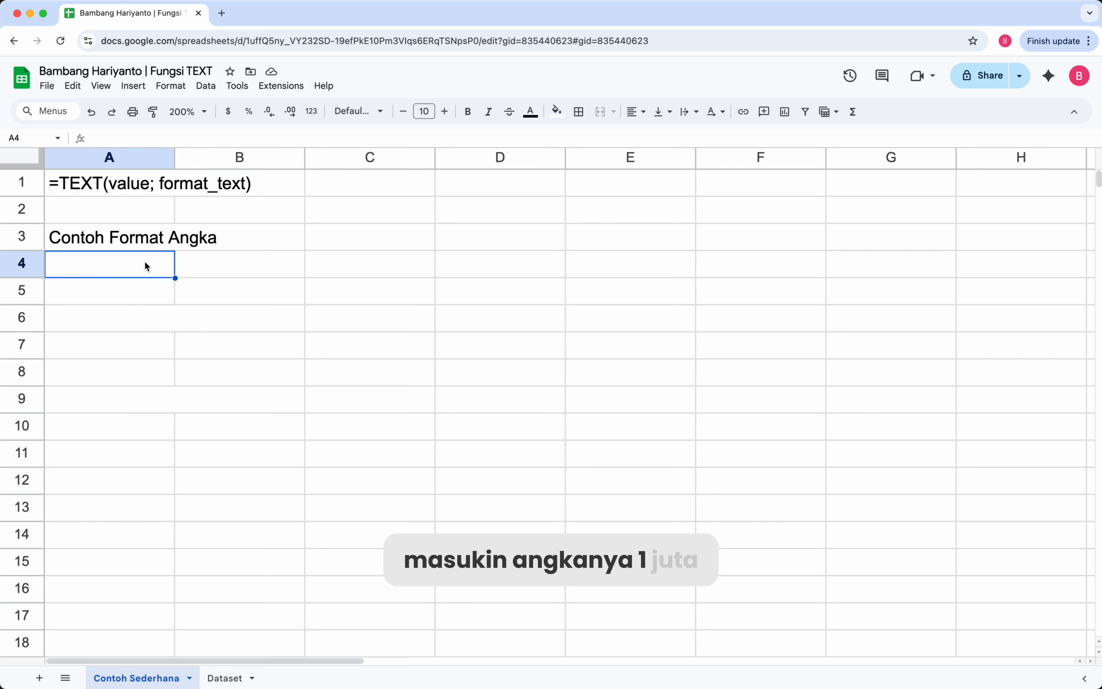
Enter the number 1000000 in cell A4 under the Contoh Format Angka heading.
{"action": "type", "text": "1000000"}
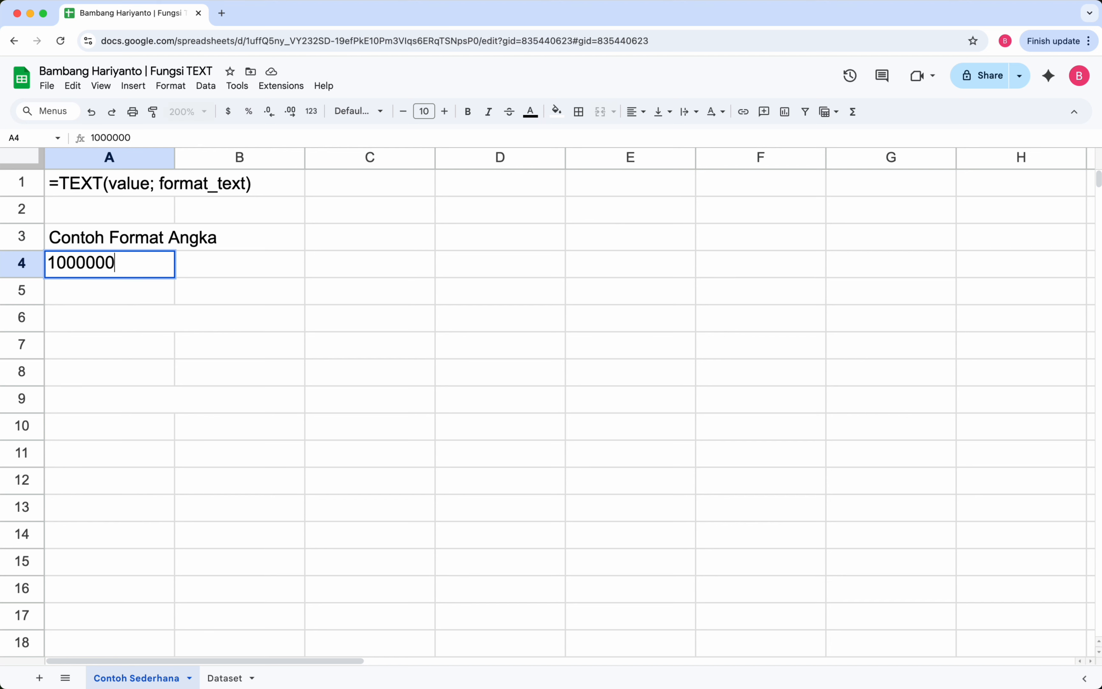
{"action": "key", "text": "Return"}
{"action": "key", "text": "Up"}
{"action": "key", "text": "Right"}
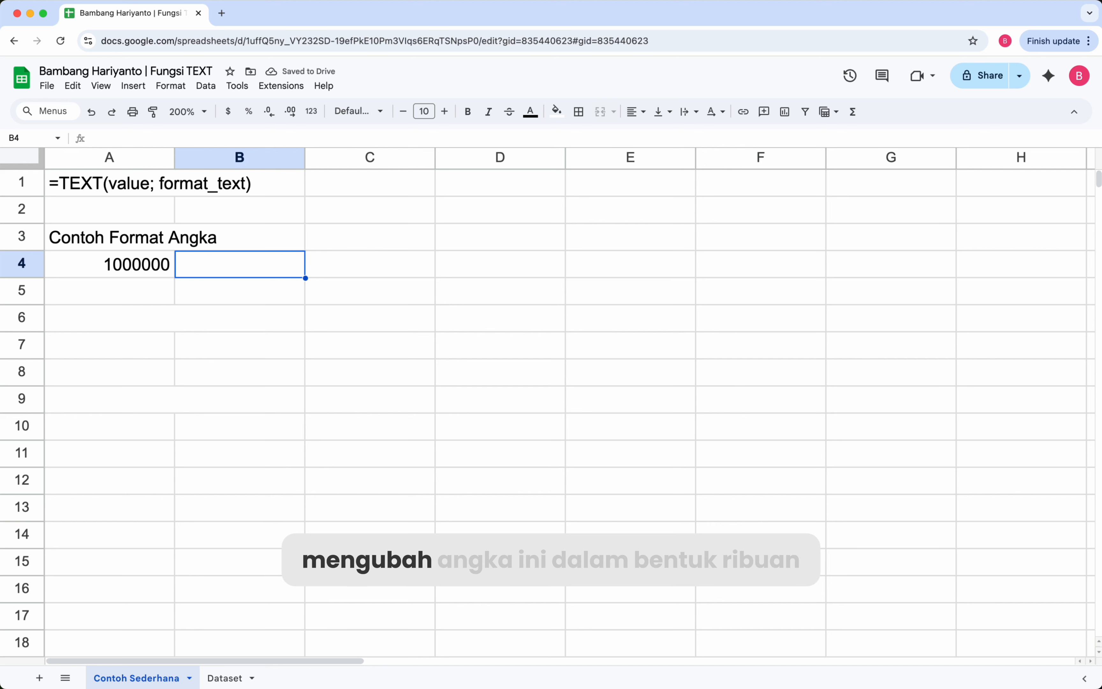
Enter the formula =text(A4;"#,###") in cell B4 to format the number with thousands separators.
{"action": "left_click", "coordinate": [96, 272]}
{"action": "left_click", "coordinate": [239, 268]}
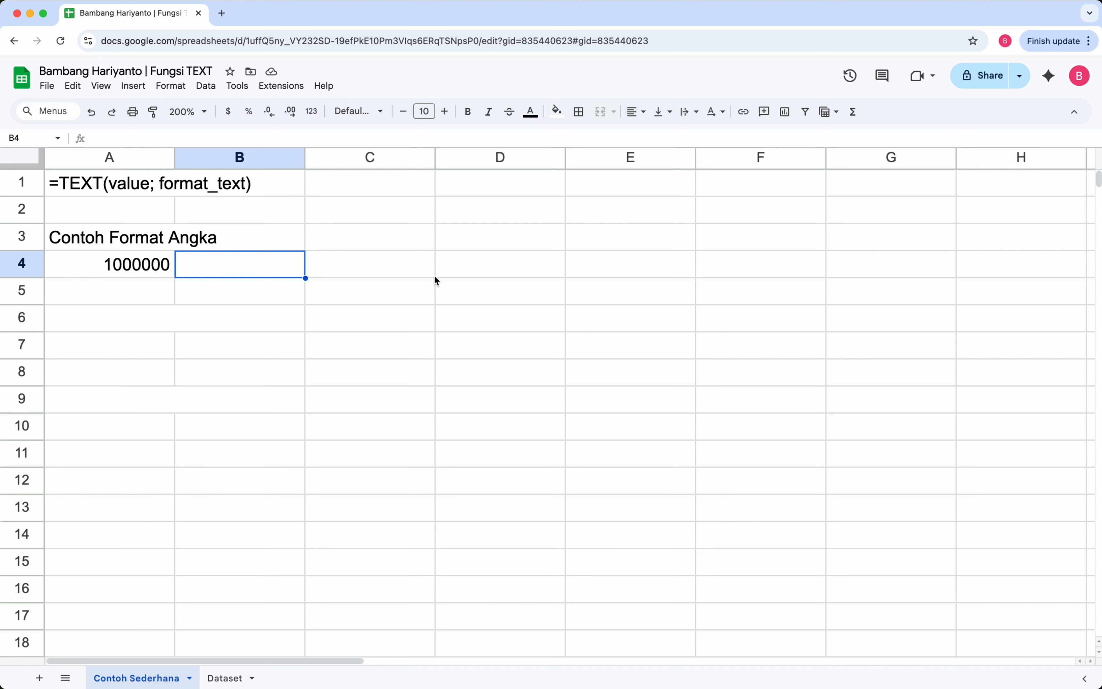
{"action": "type", "text": "="}
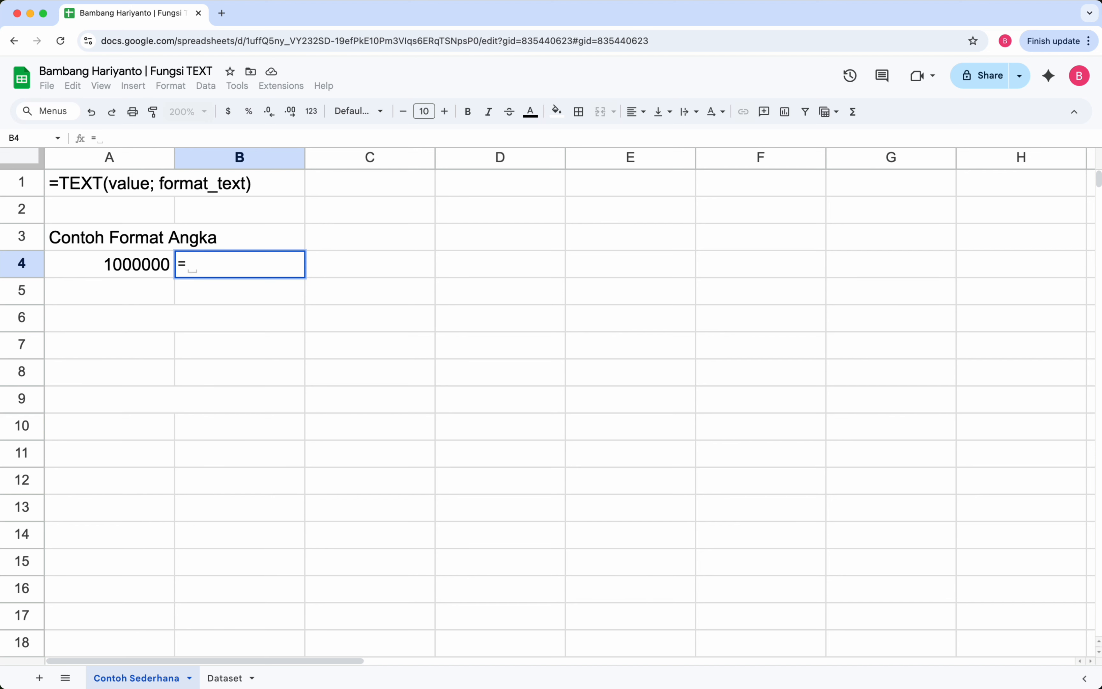
{"action": "type", "text": "tex"}
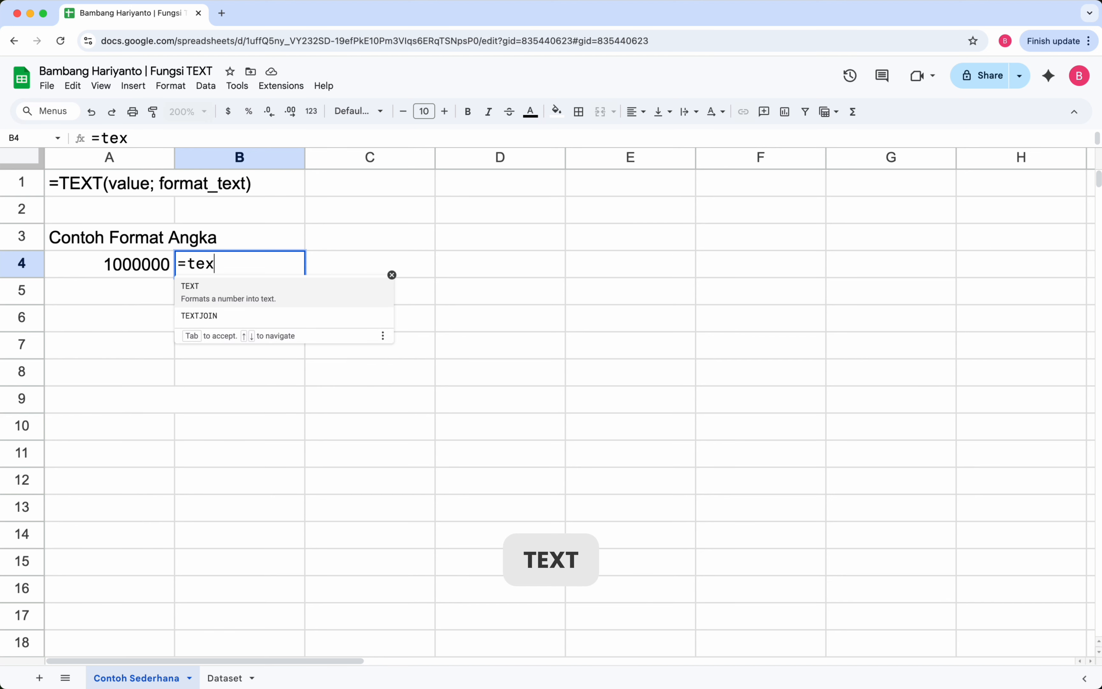
{"action": "type", "text": "t("}
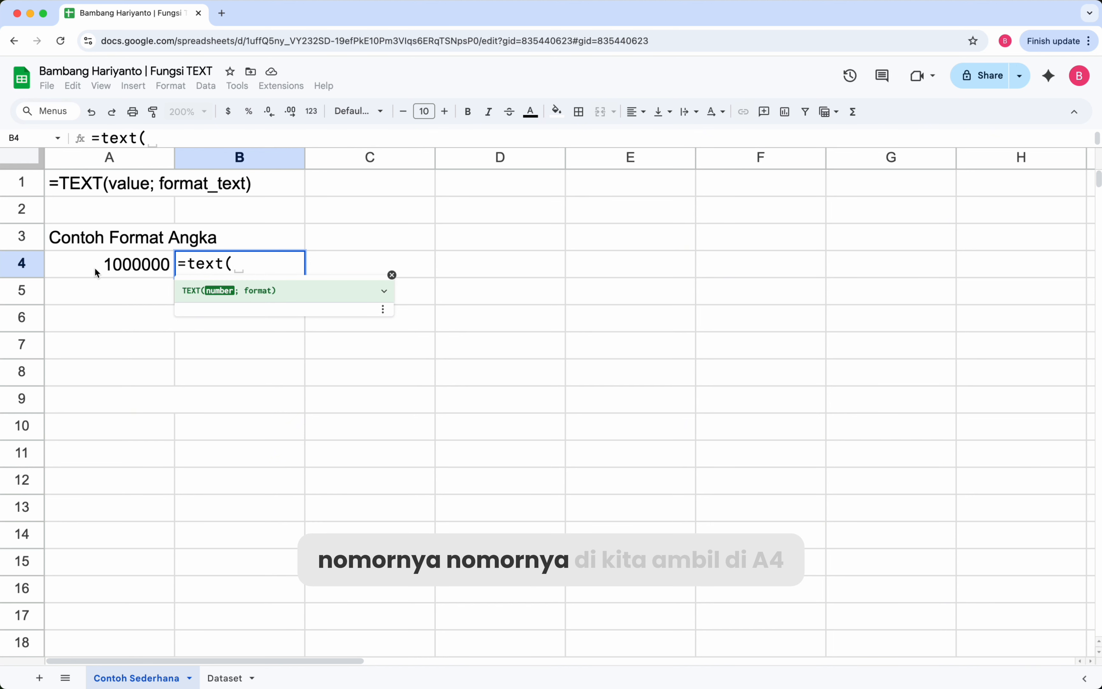
{"action": "left_click", "coordinate": [104, 268]}
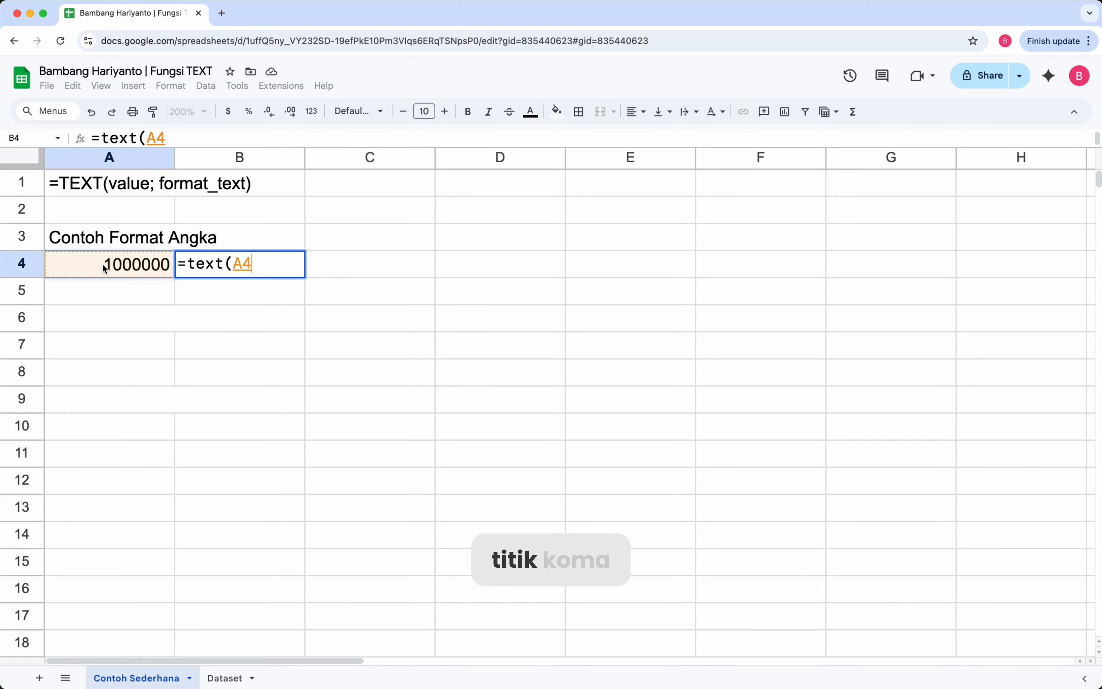
{"action": "type", "text": ";"}
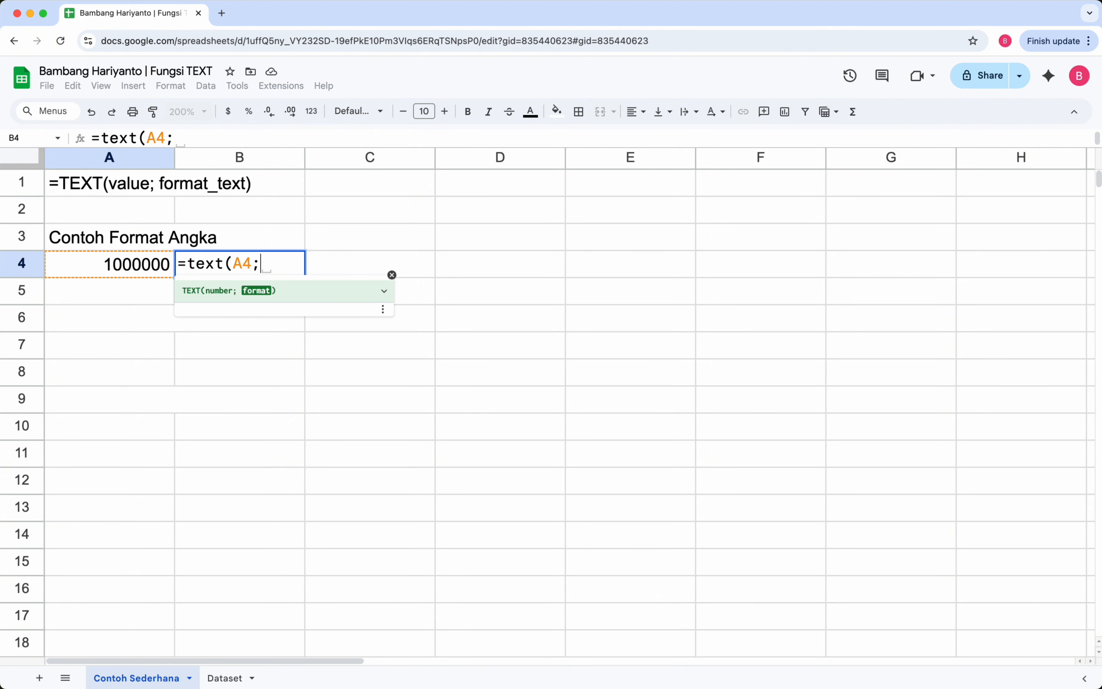
{"action": "type", "text": "\""}
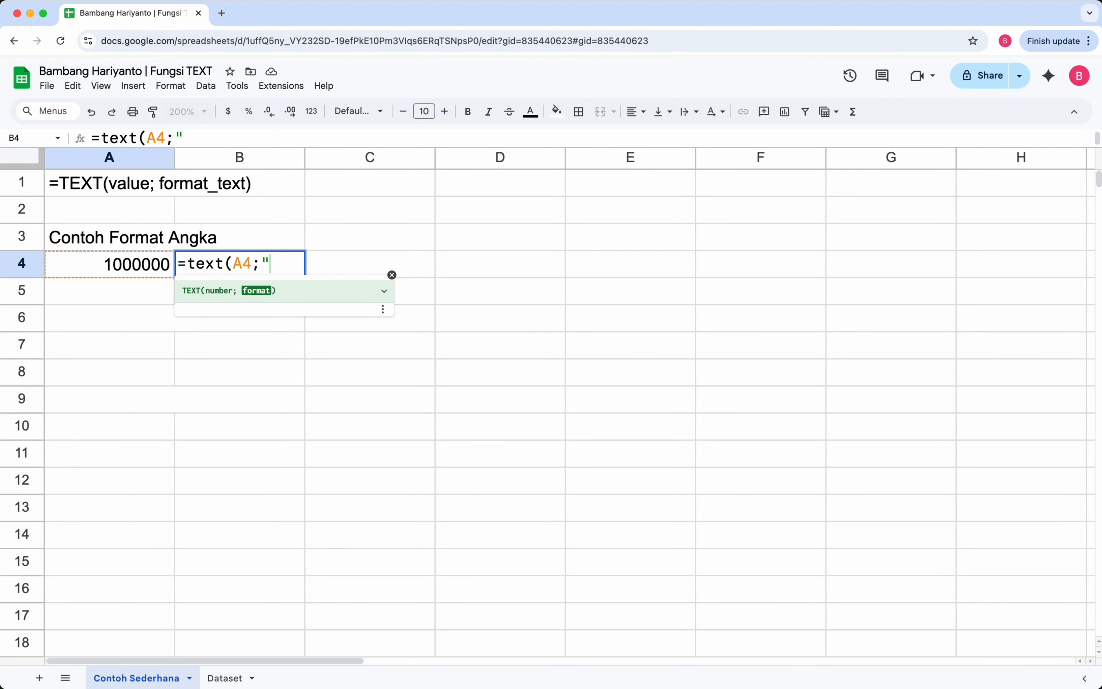
{"action": "type", "text": "#"}
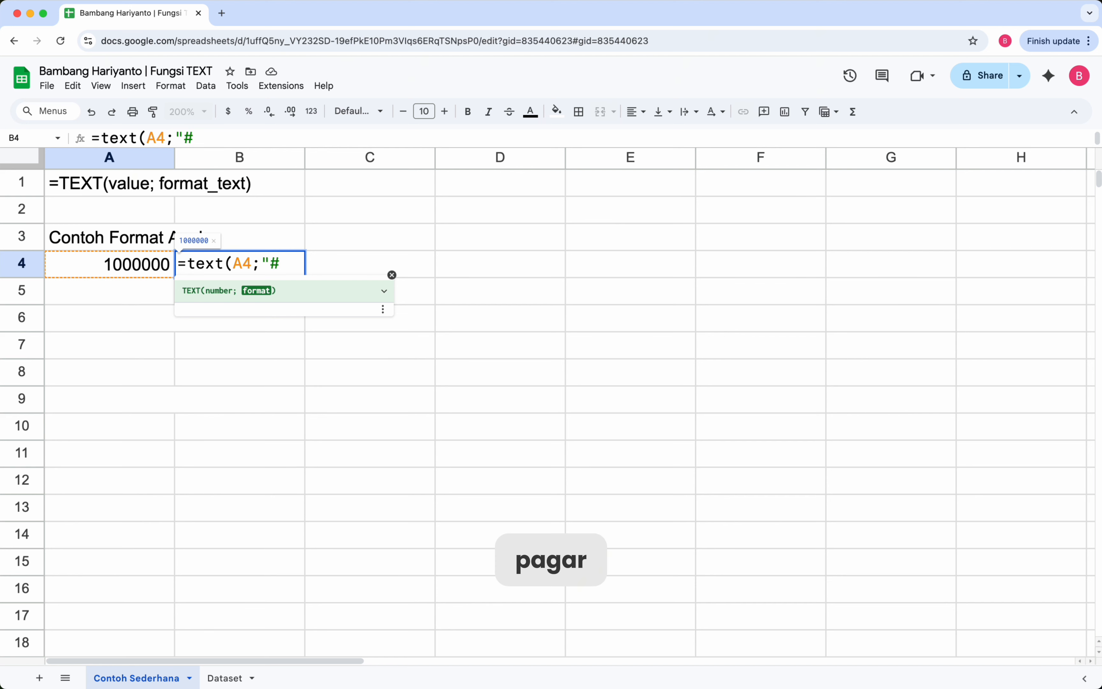
{"action": "type", "text": ",###"}
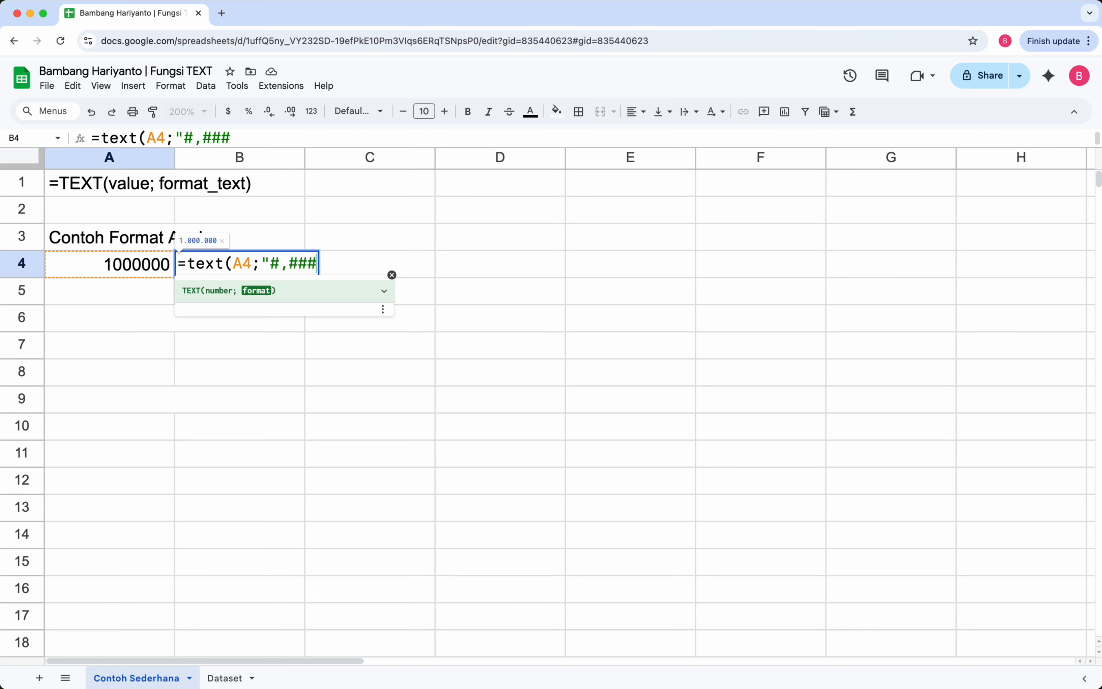
{"action": "type", "text": "\")"}
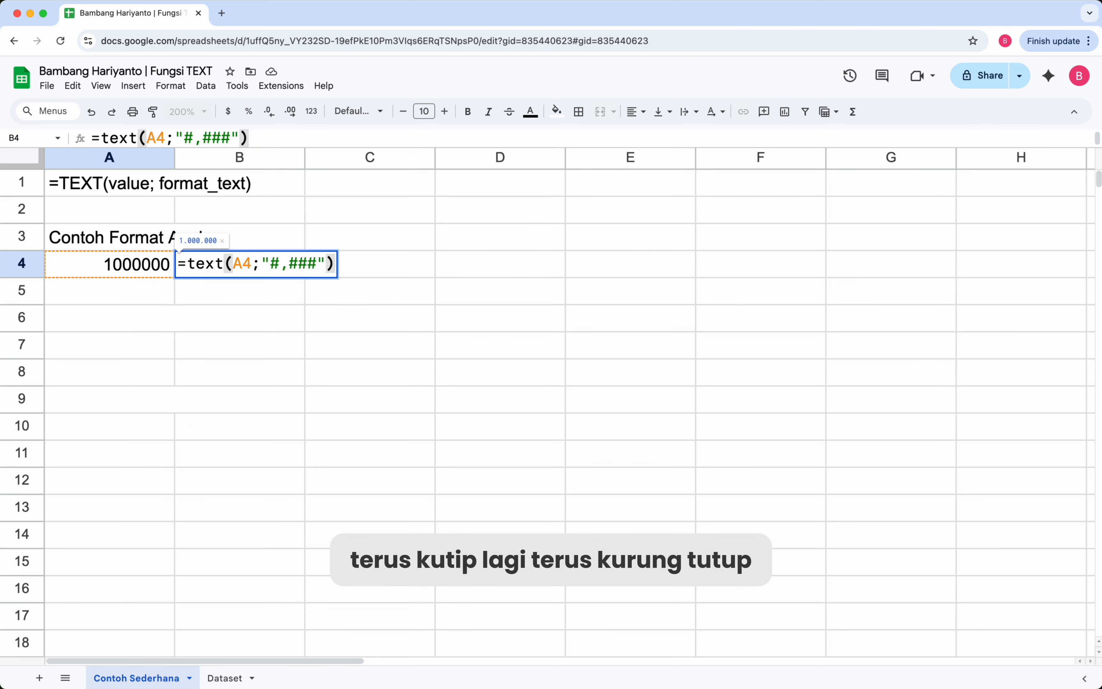
{"action": "key", "text": "Return"}
{"action": "key", "text": "Up"}
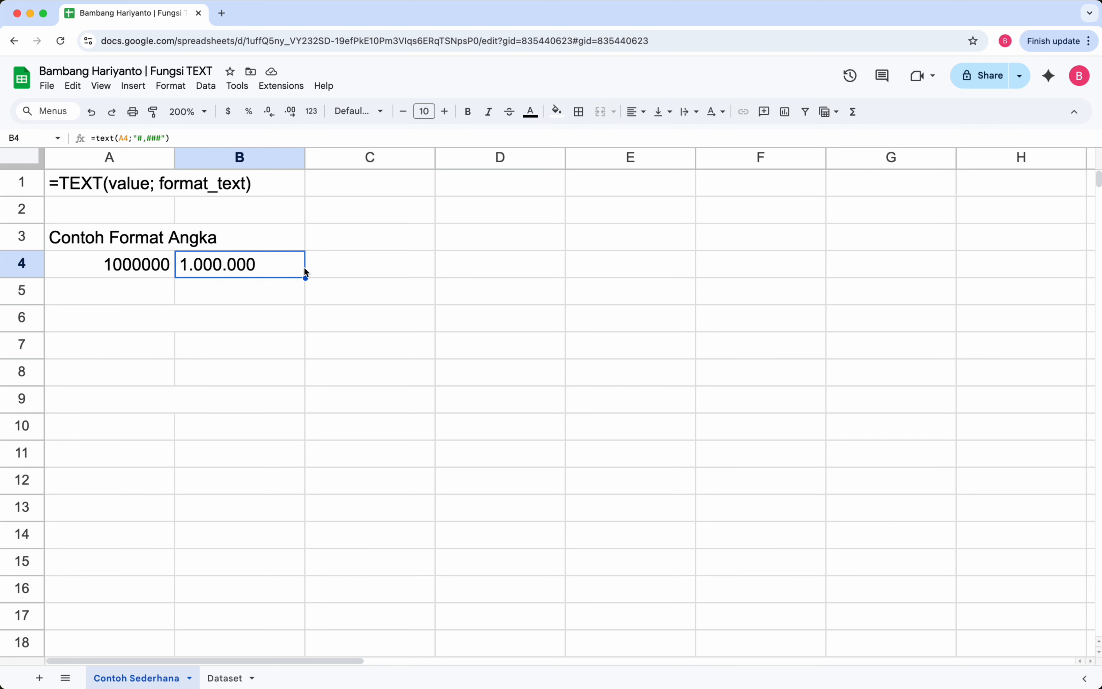
Enter the formula =TEXT(A4;"#,###.00") in cell C4 to format the number with thousands separators and two decimals.
{"action": "left_click", "coordinate": [322, 266]}
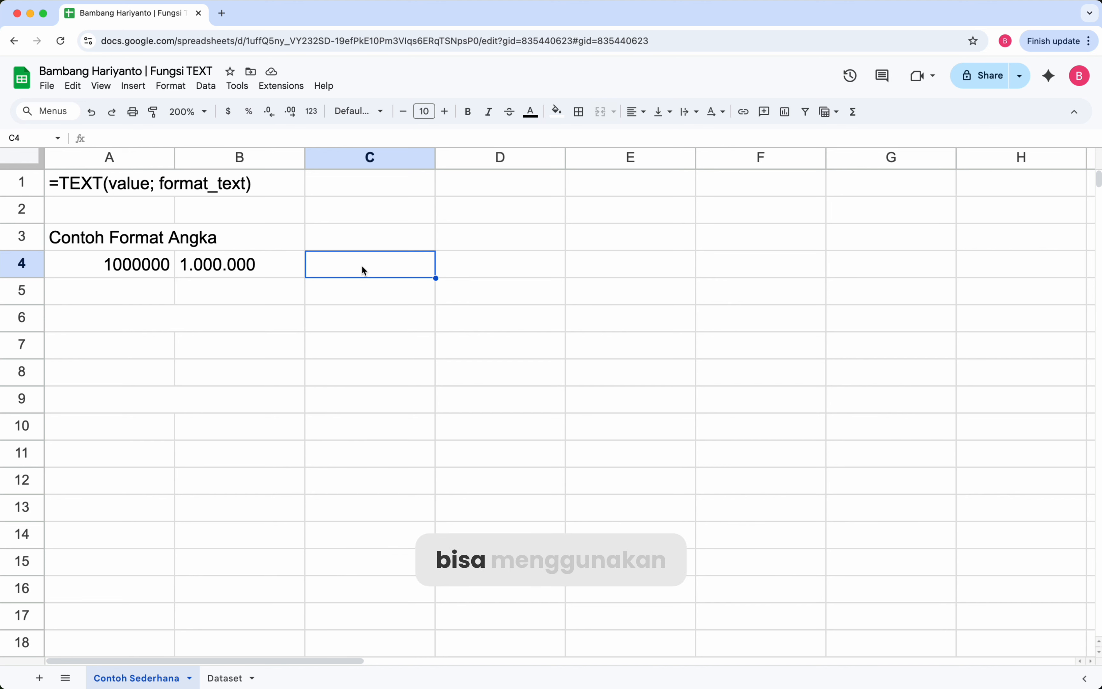
{"action": "type", "text": "="}
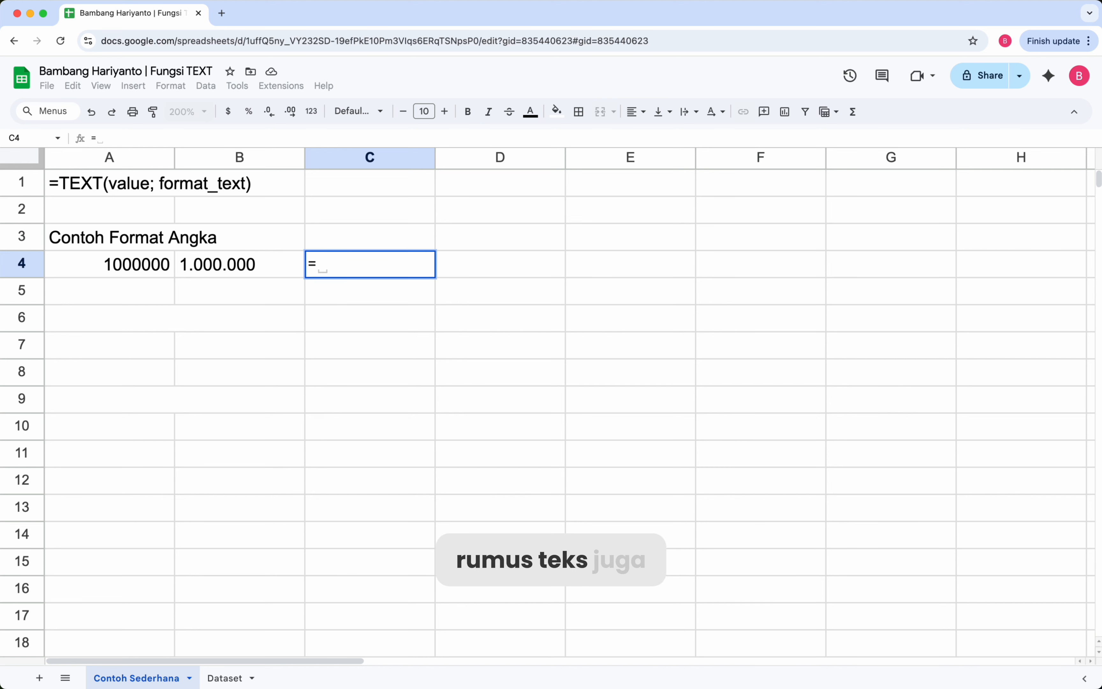
{"action": "type", "text": "TEXT"}
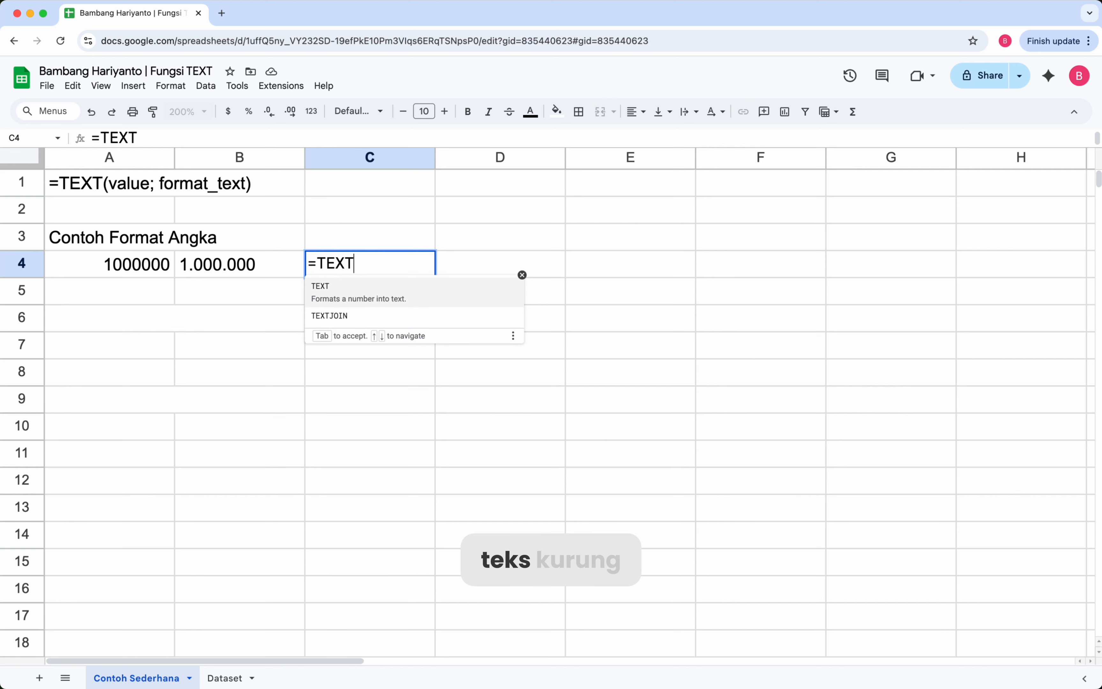
{"action": "type", "text": "("}
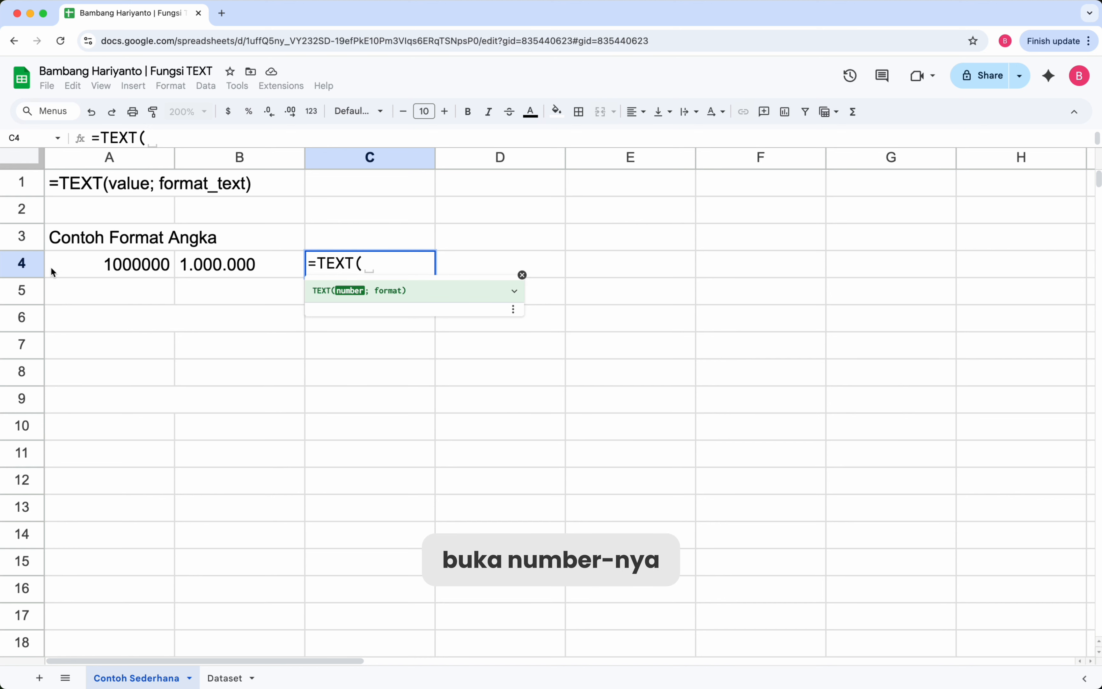
{"action": "left_click", "coordinate": [86, 264]}
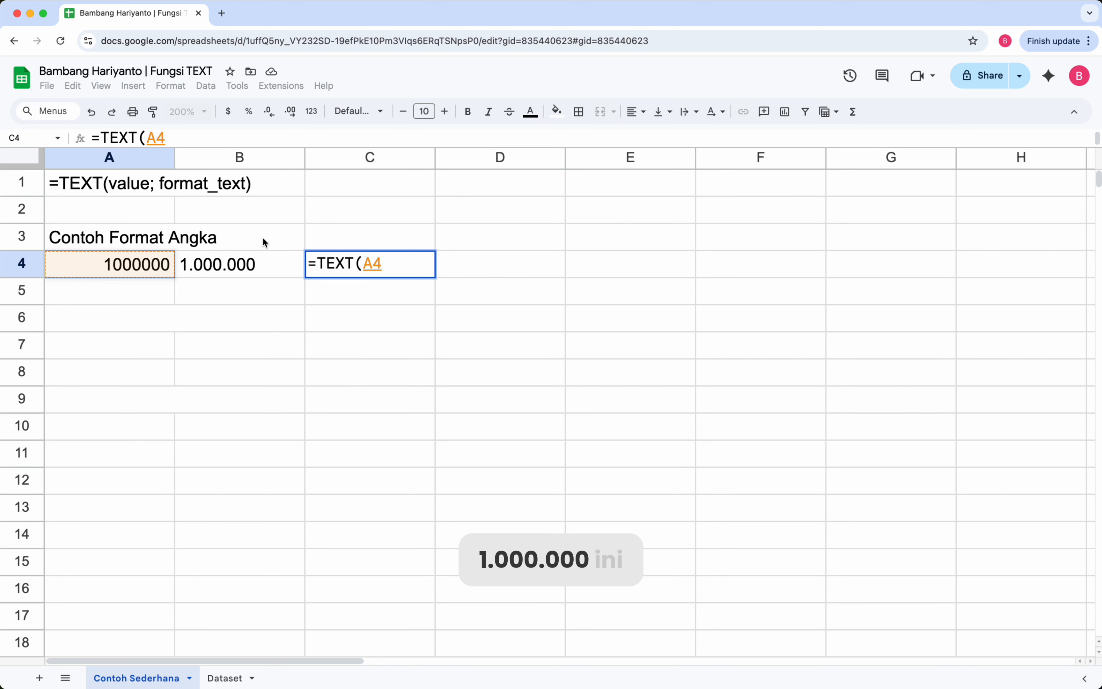
{"action": "type", "text": ";"}
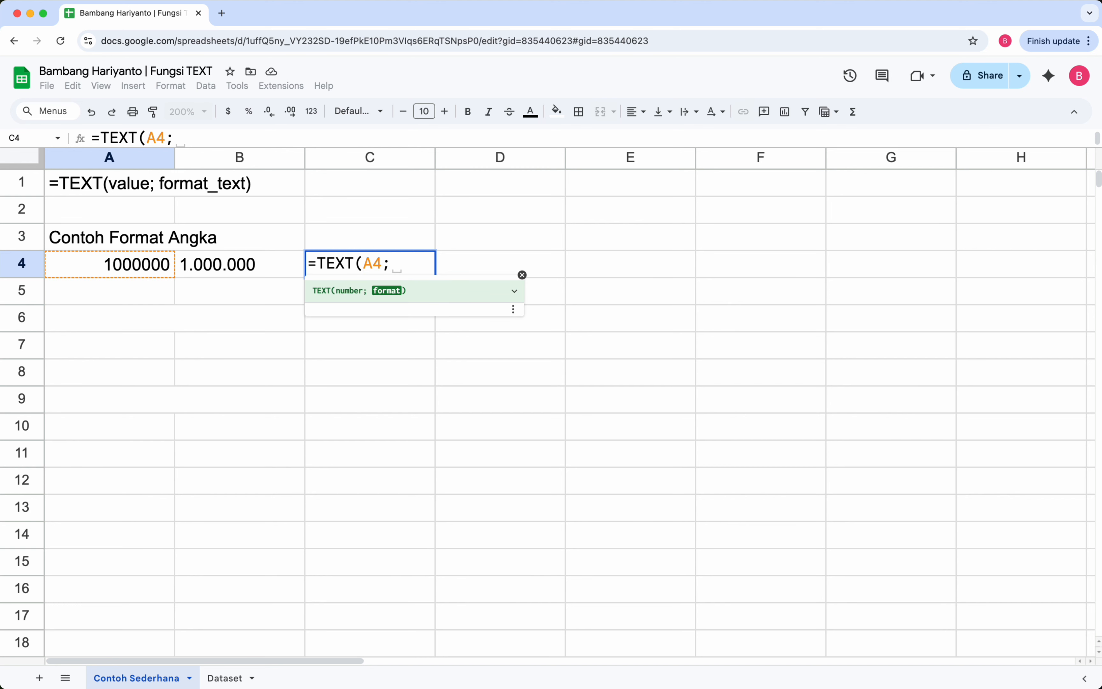
{"action": "type", "text": "\""}
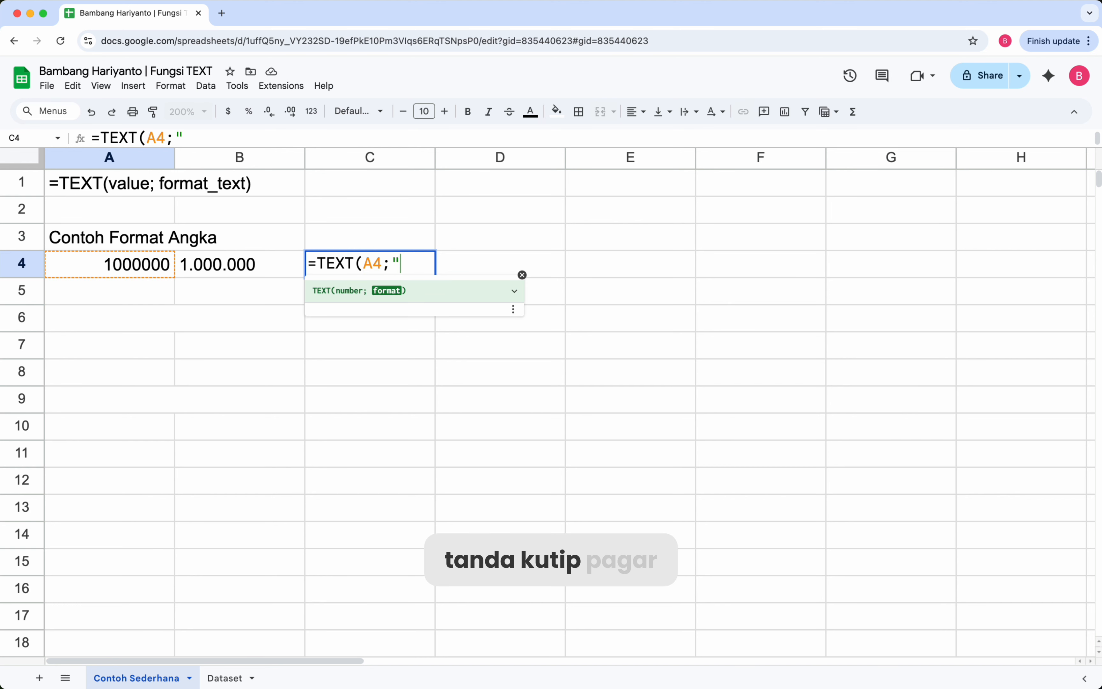
{"action": "type", "text": "#"}
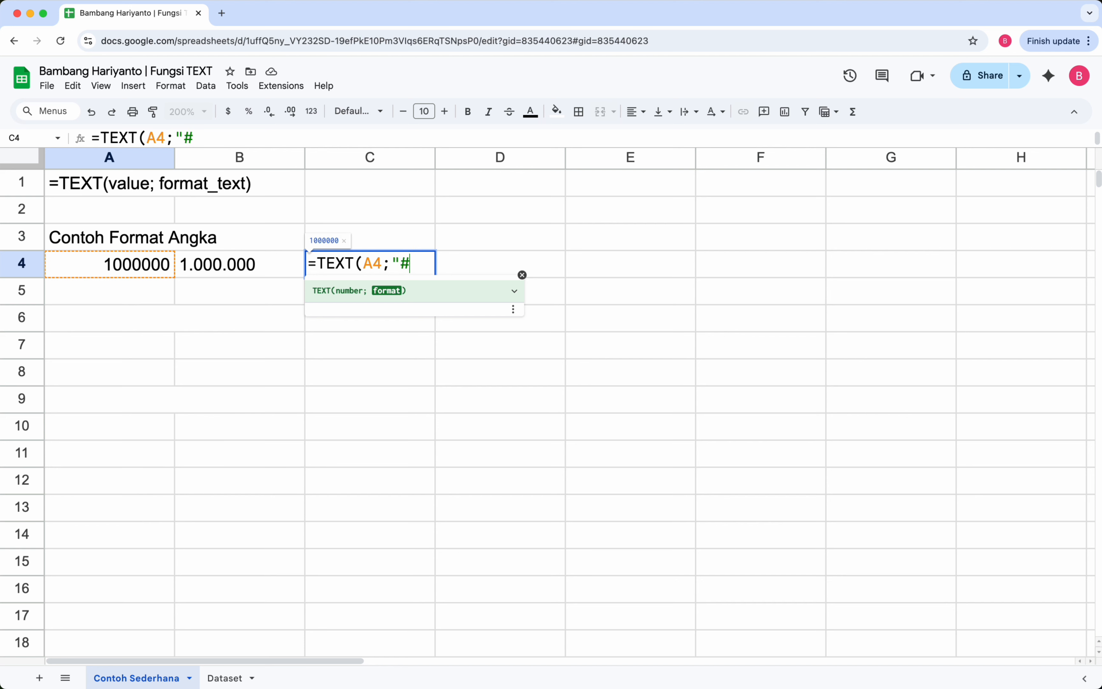
{"action": "type", "text": ",###"}
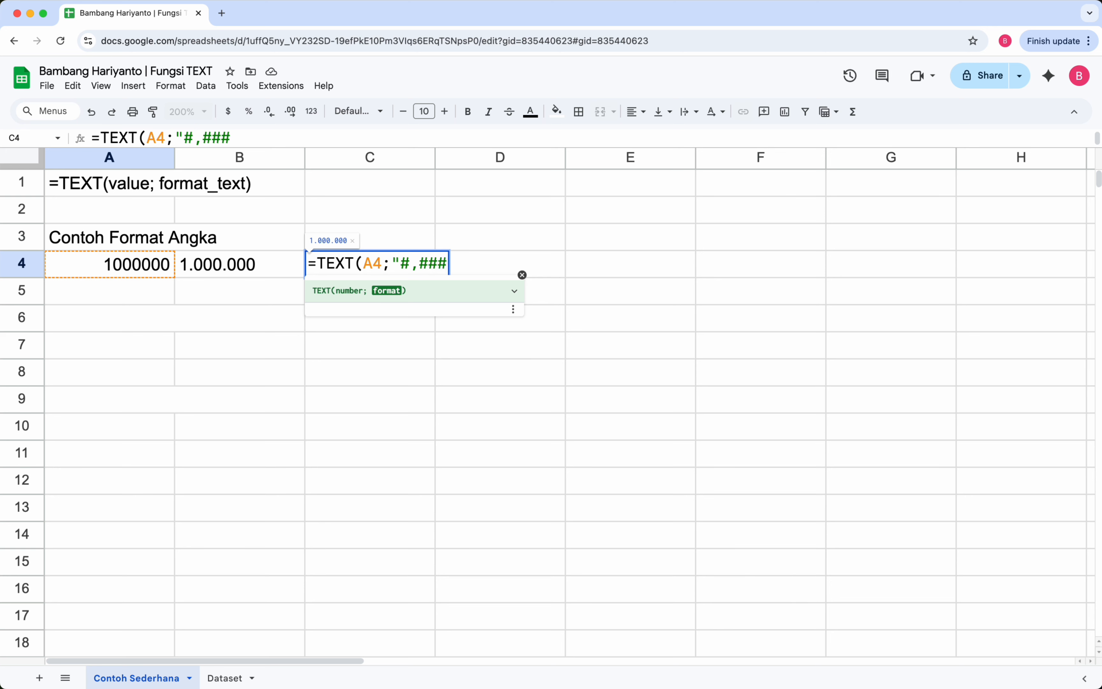
{"action": "type", "text": "."}
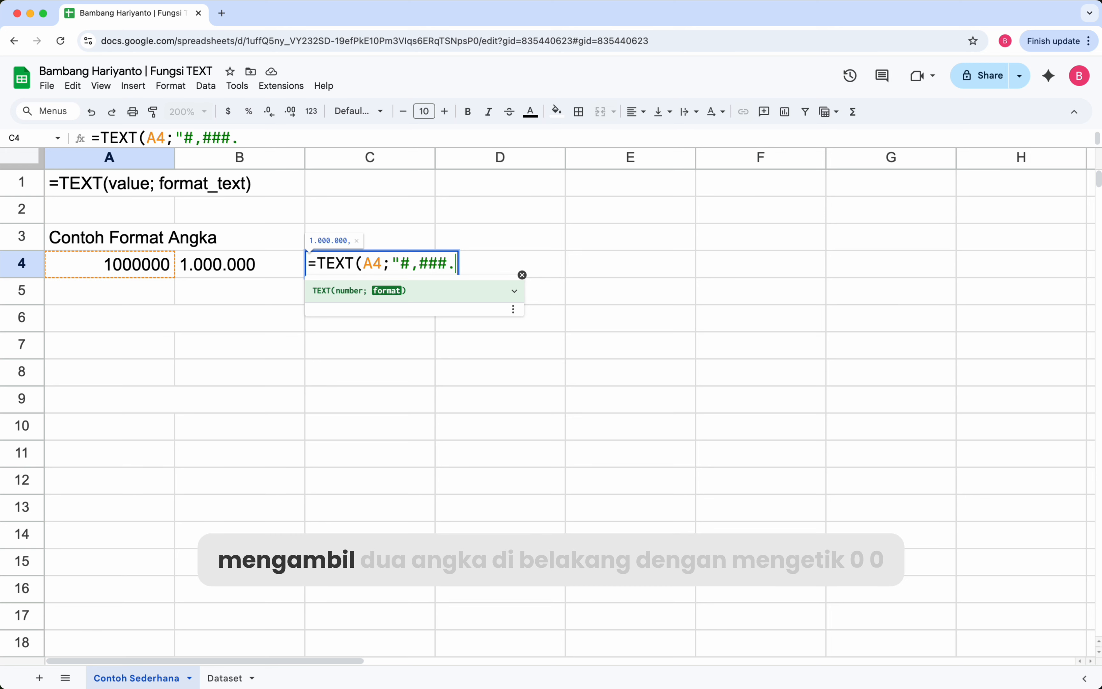
{"action": "type", "text": "00"}
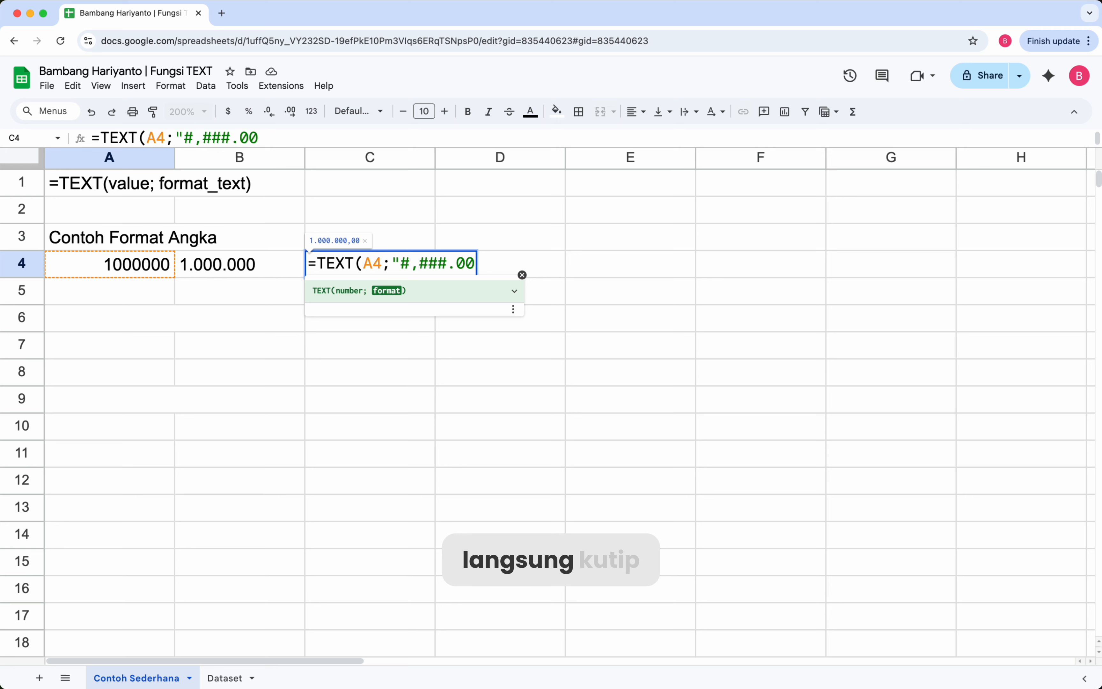
{"action": "type", "text": "\""}
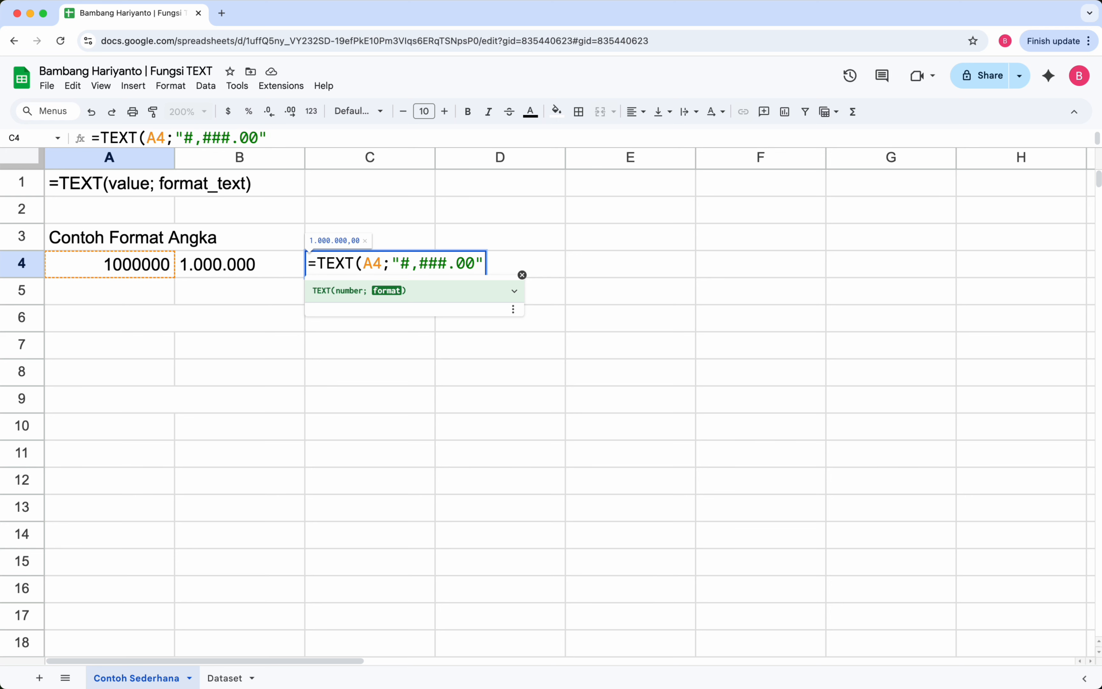
{"action": "type", "text": ")"}
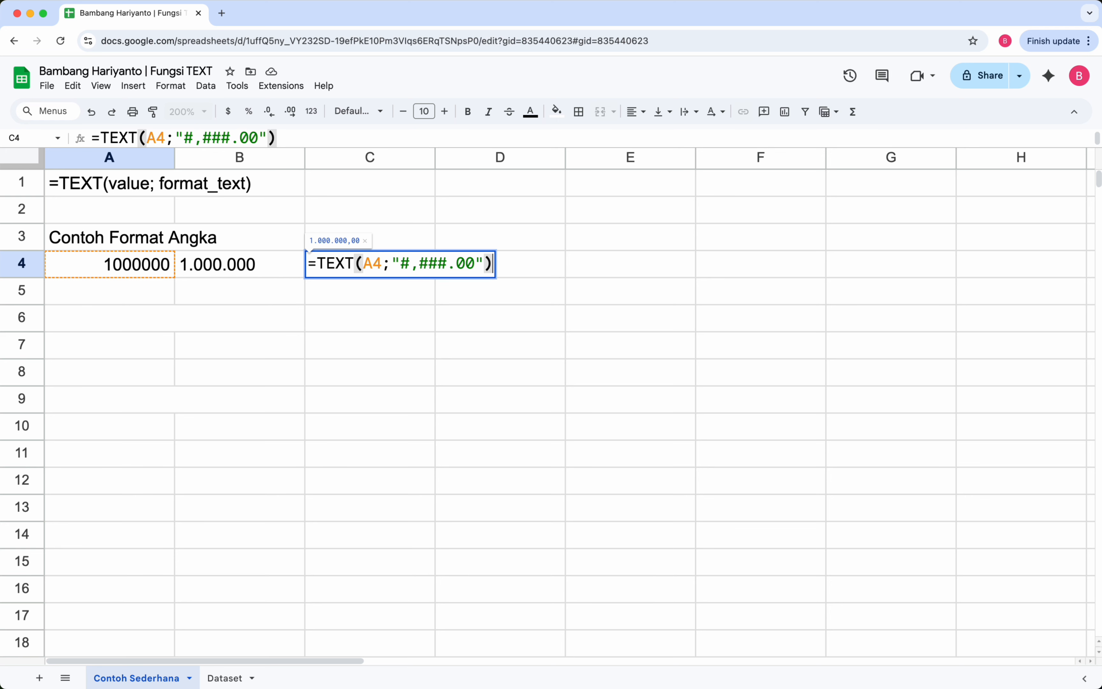
{"action": "key", "text": "Return"}
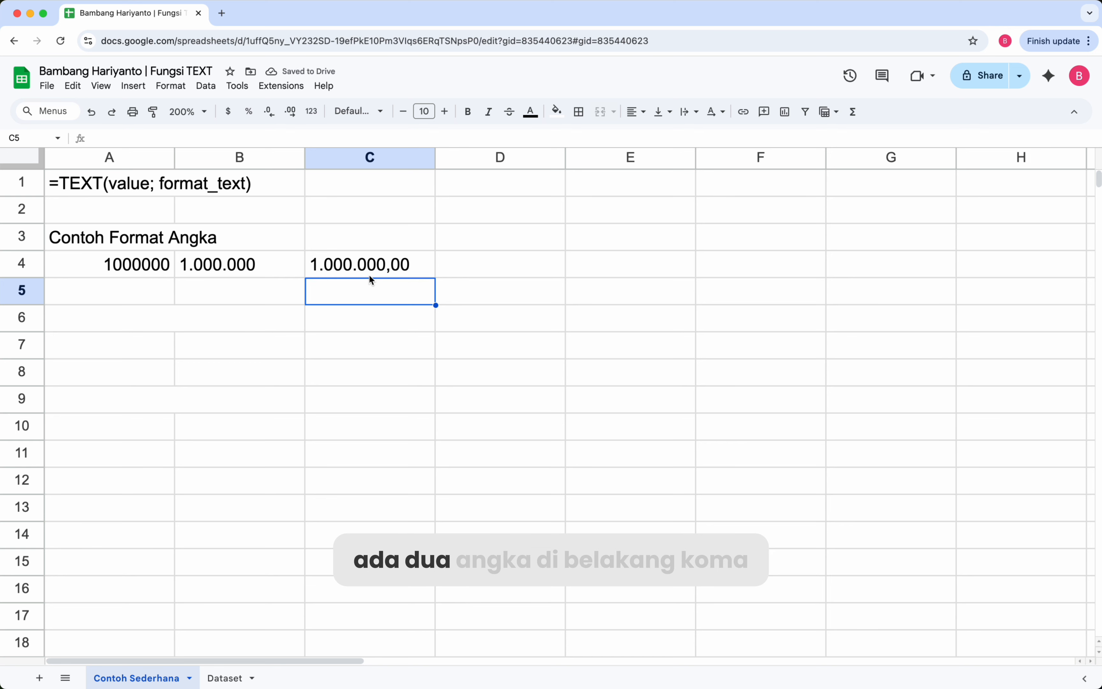
{"action": "left_click", "coordinate": [413, 269]}
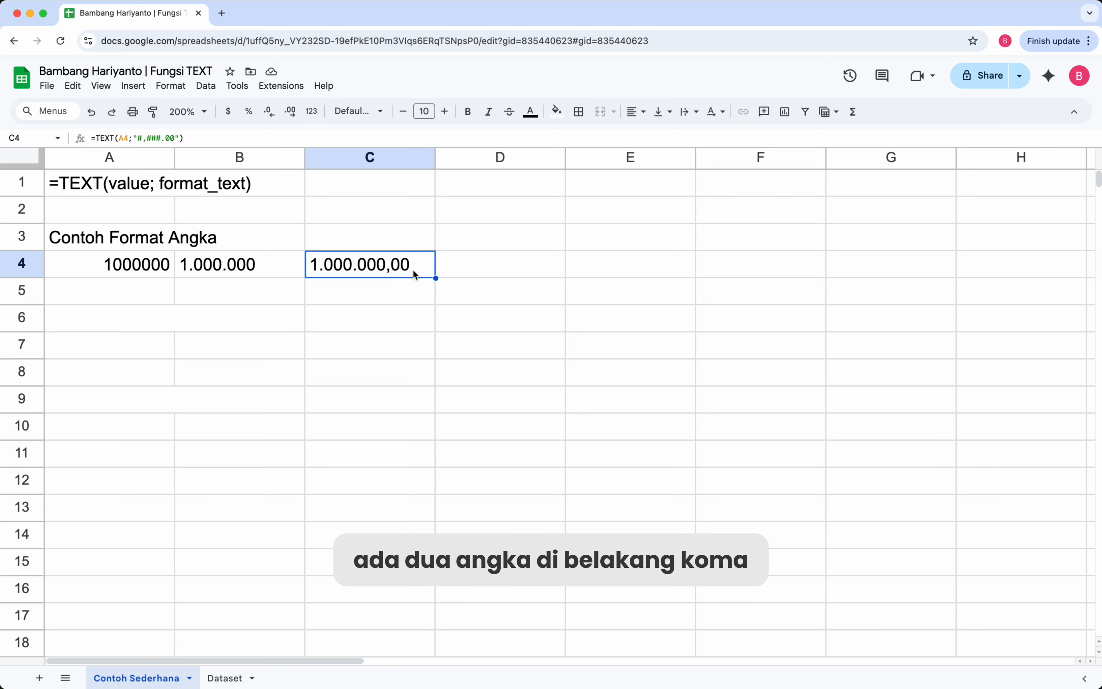
Change the number in cell A4 to 1000000,54 and check the formatted results in B4 and C4.
{"action": "left_click", "coordinate": [165, 273]}
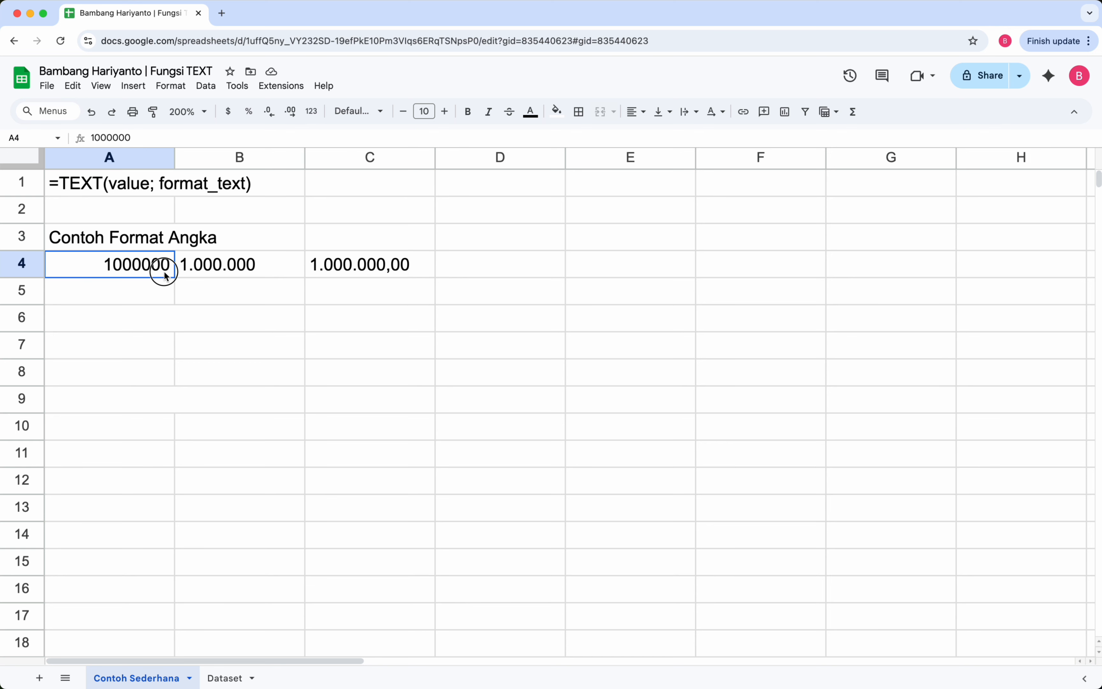
{"action": "left_click", "coordinate": [159, 136]}
{"action": "type", "text": ","}
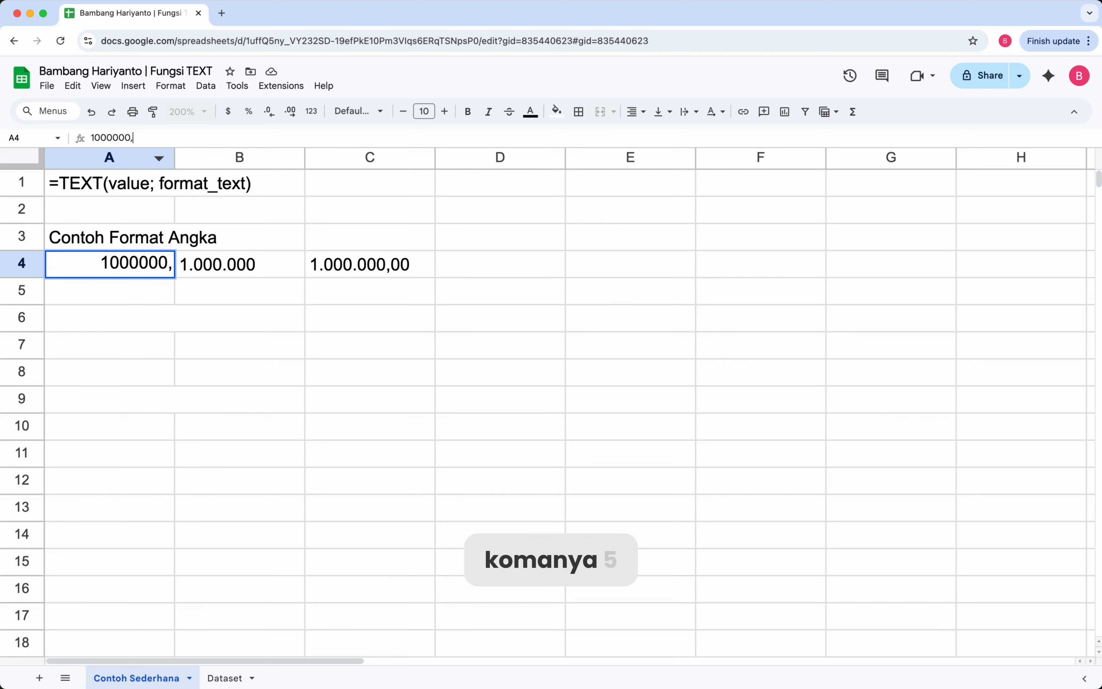
{"action": "type", "text": "54"}
{"action": "key", "text": "Return"}
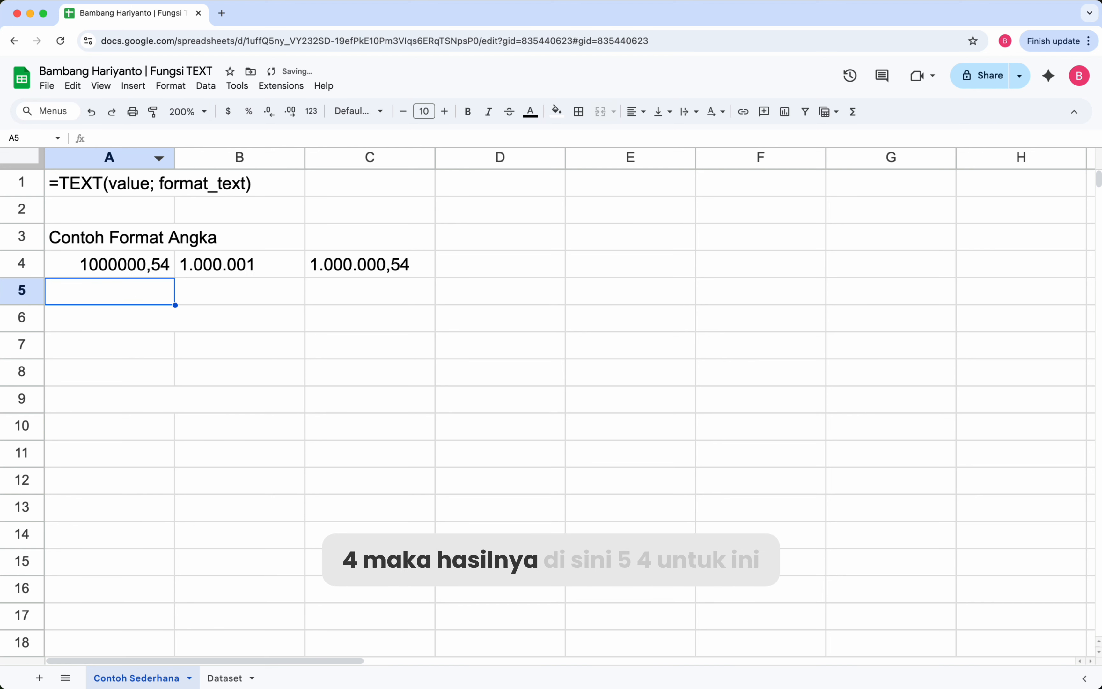
{"action": "left_click", "coordinate": [332, 263]}
{"action": "left_click", "coordinate": [248, 271]}
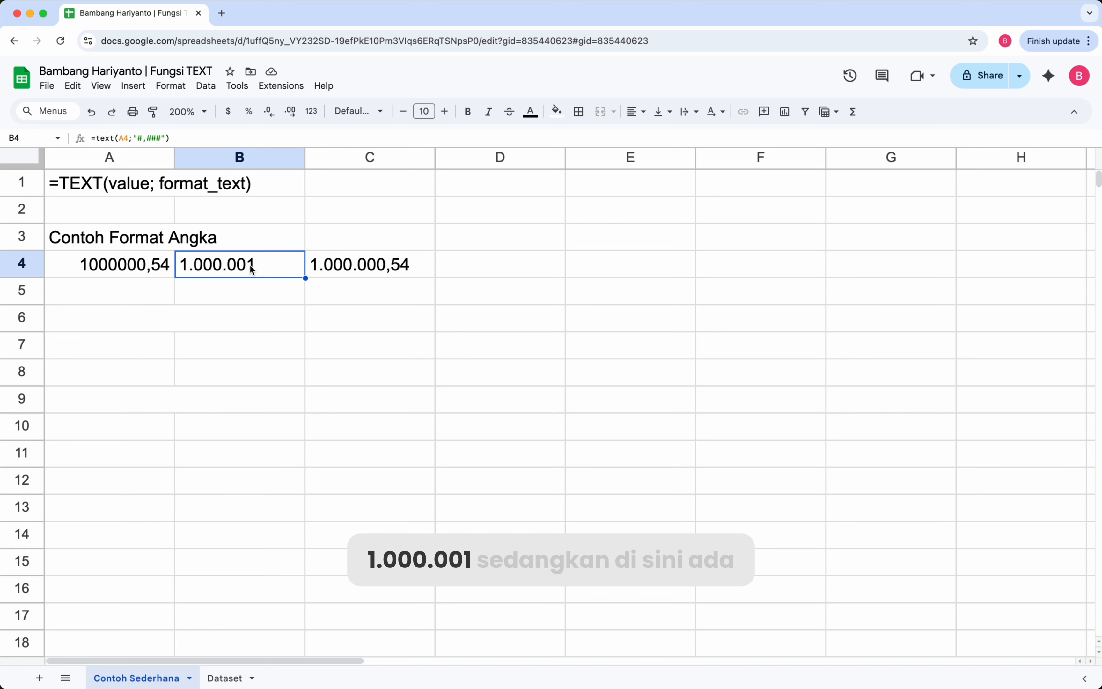
{"action": "left_click", "coordinate": [319, 268]}
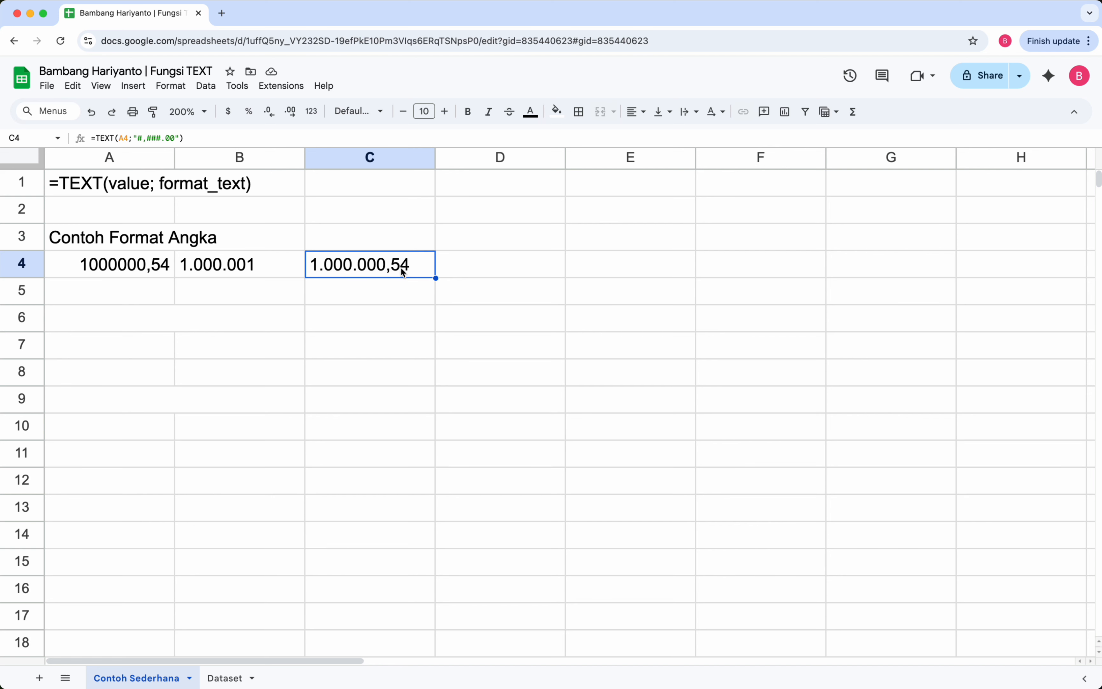
Copy the formula from cell B4 and show it as plain text in B5: =text(A4;"#,###").
{"action": "key", "text": "Left"}
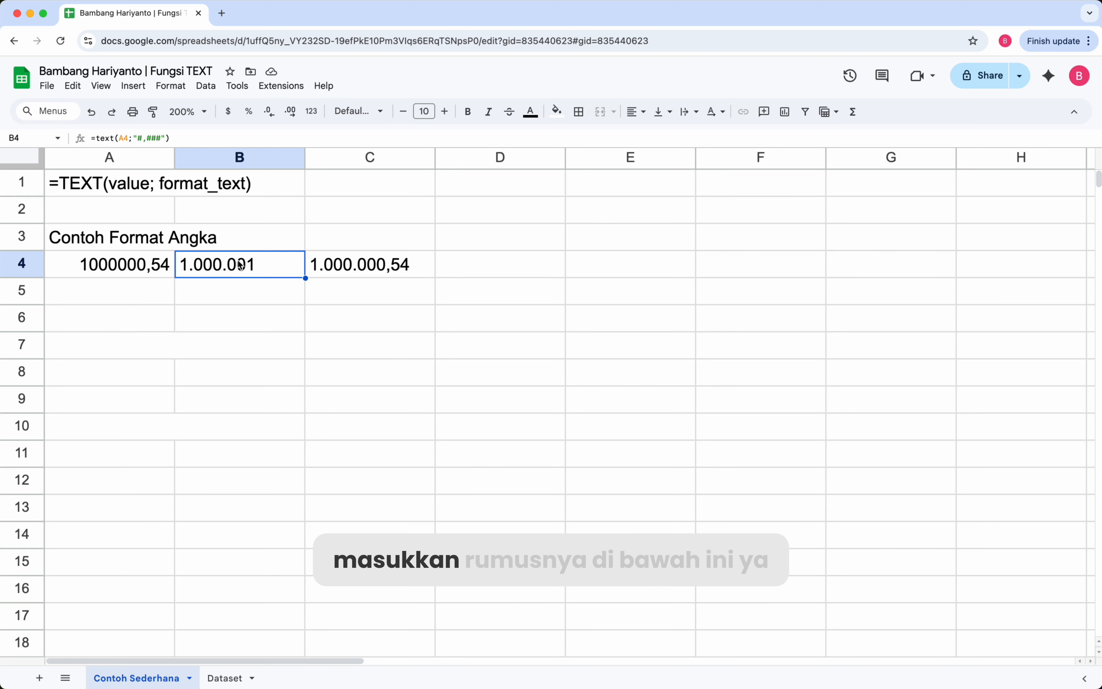
{"action": "key", "text": "Return"}
{"action": "key", "text": "super+a"}
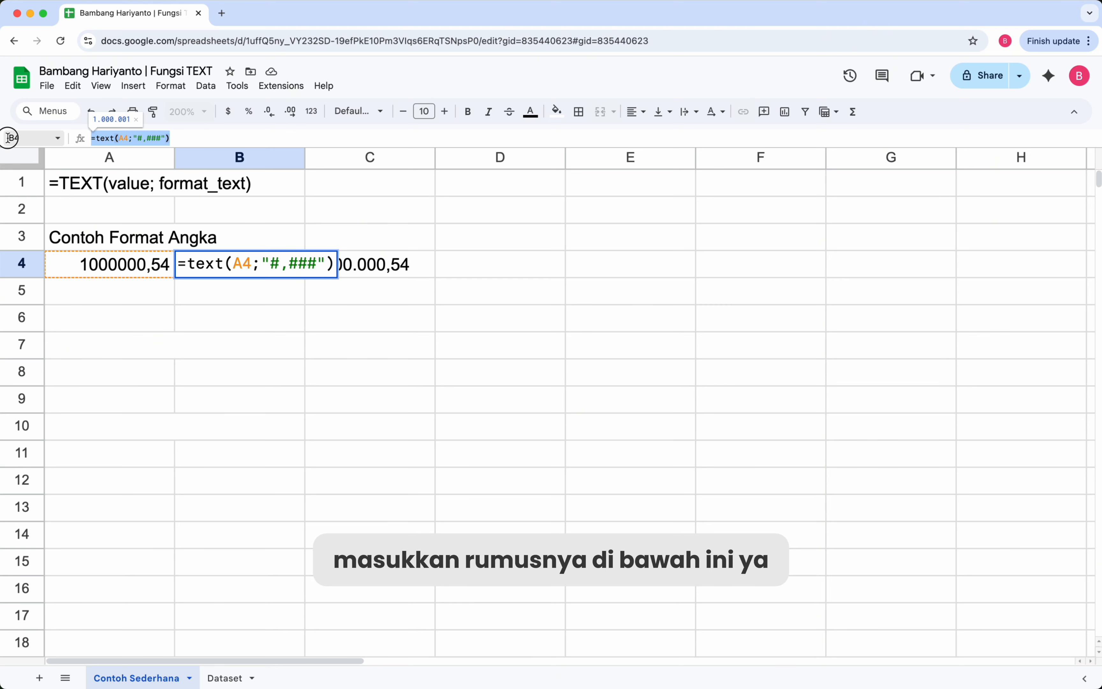
{"action": "key", "text": "Return"}
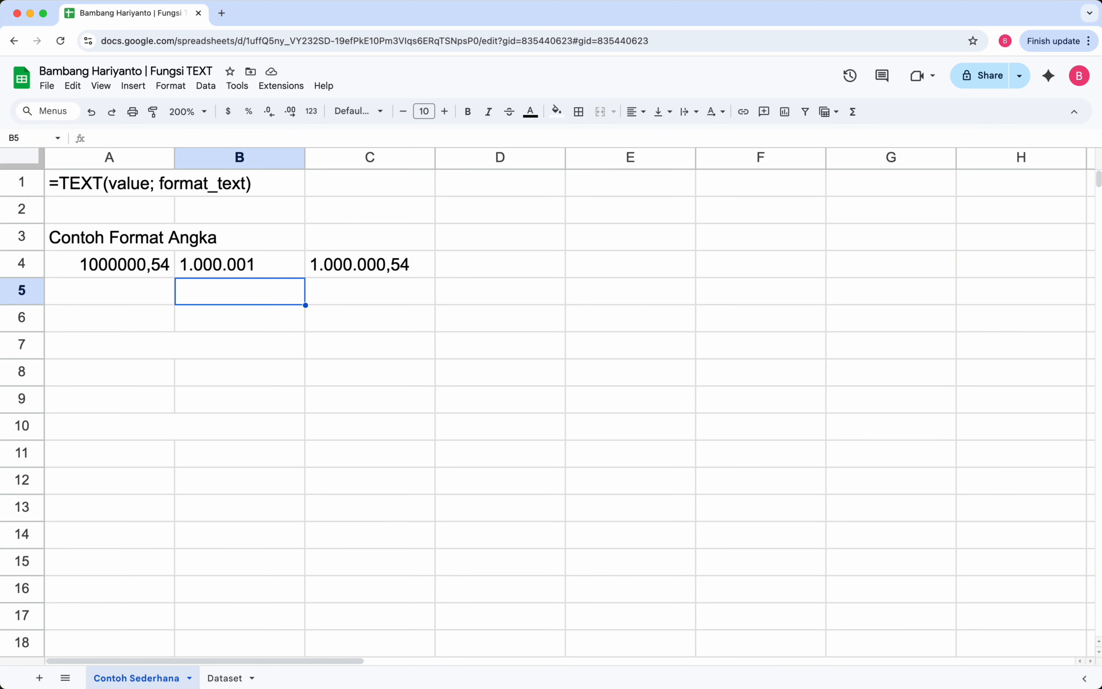
{"action": "left_click", "coordinate": [269, 137]}
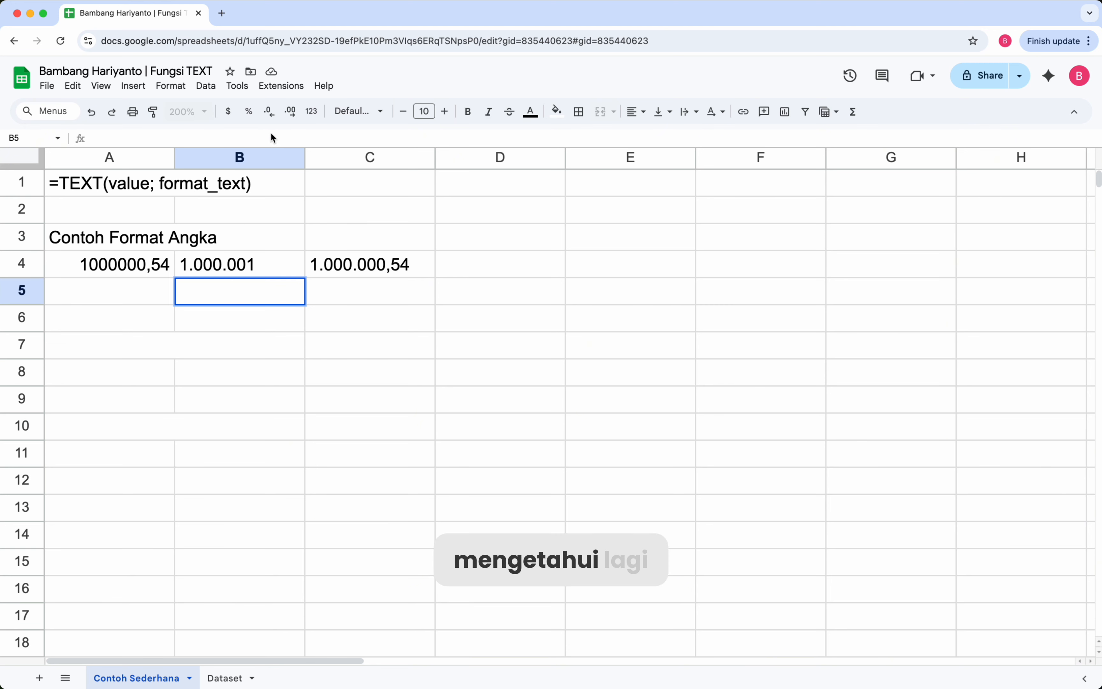
{"action": "type", "text": "'"}
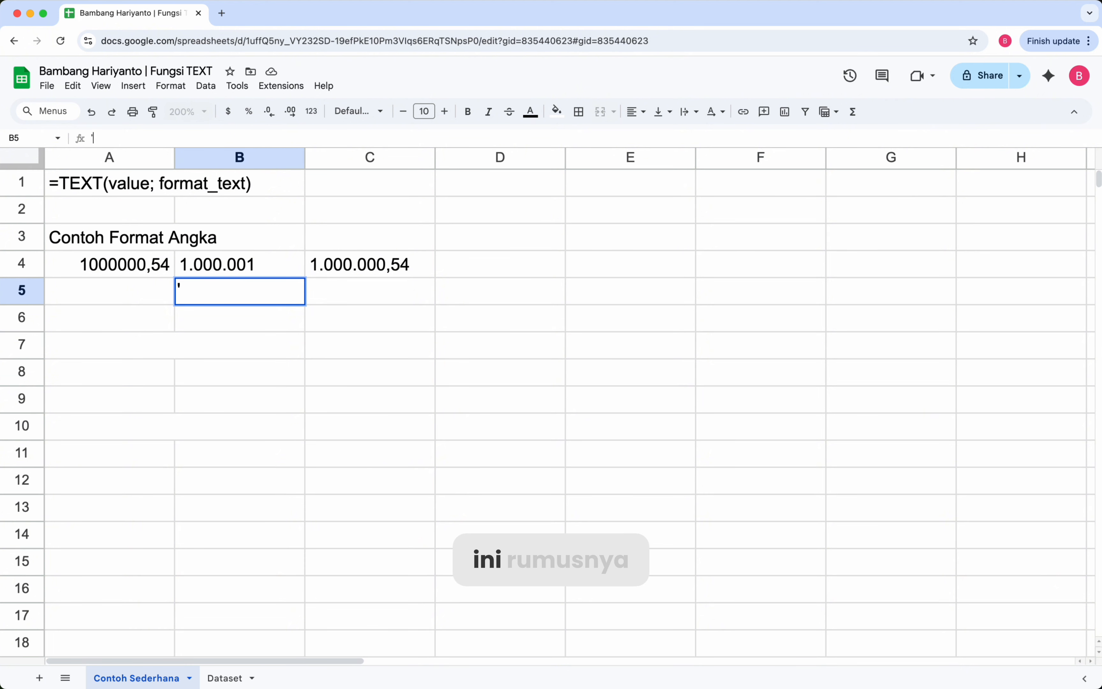
{"action": "type", "text": "=text(A4;\"#,###\")"}
{"action": "key", "text": "Return"}
Copy the formula from cell C4 and show it as plain text in C5: =TEXT(A4;"#,###.00").
{"action": "left_click", "coordinate": [340, 281]}
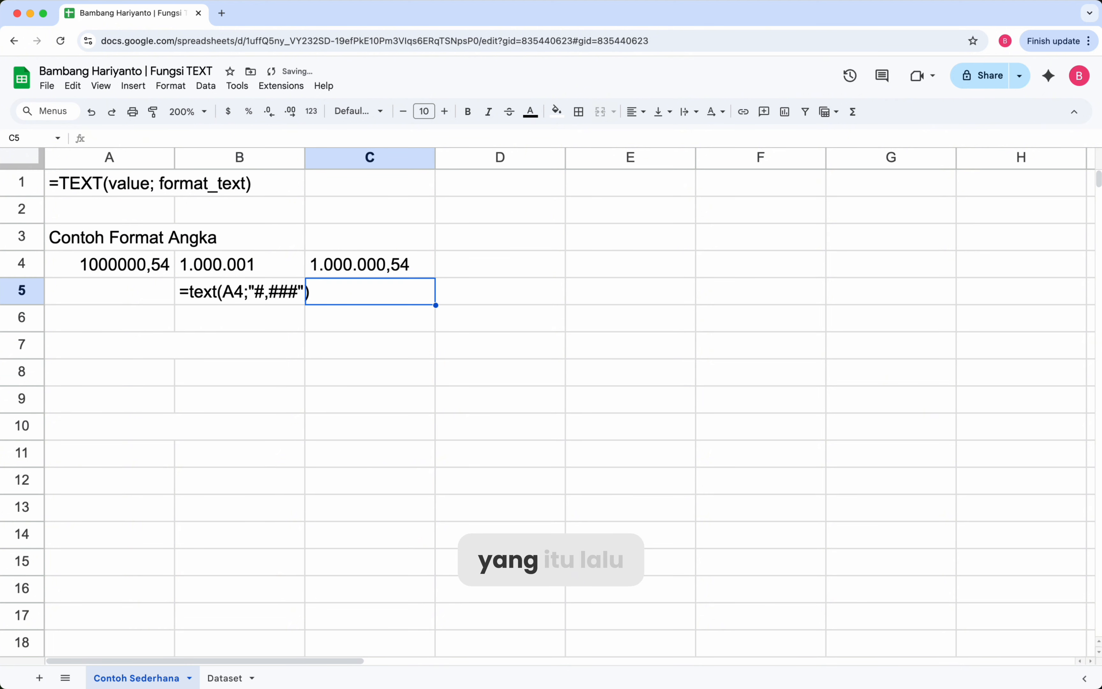
{"action": "left_click", "coordinate": [339, 273]}
{"action": "left_click_drag", "start_coordinate": [192, 139], "coordinate": [40, 138]}
{"action": "key", "text": "ctrl+c"}
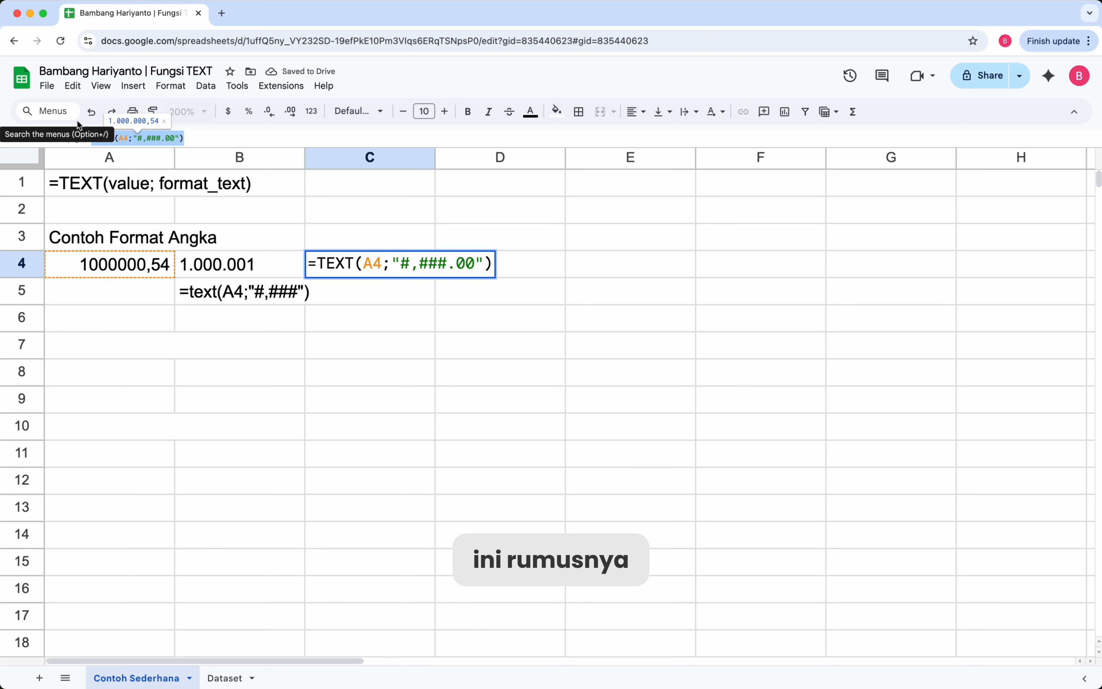
{"action": "key", "text": "Return"}
{"action": "left_click", "coordinate": [163, 133]}
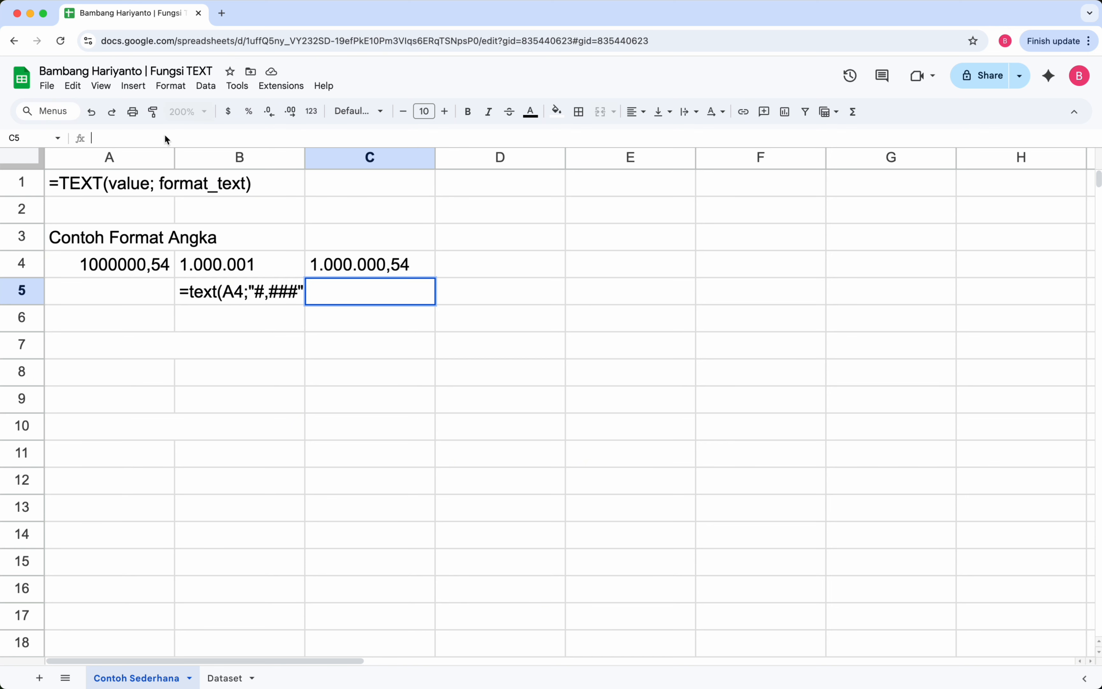
{"action": "key", "text": "ctrl+v"}
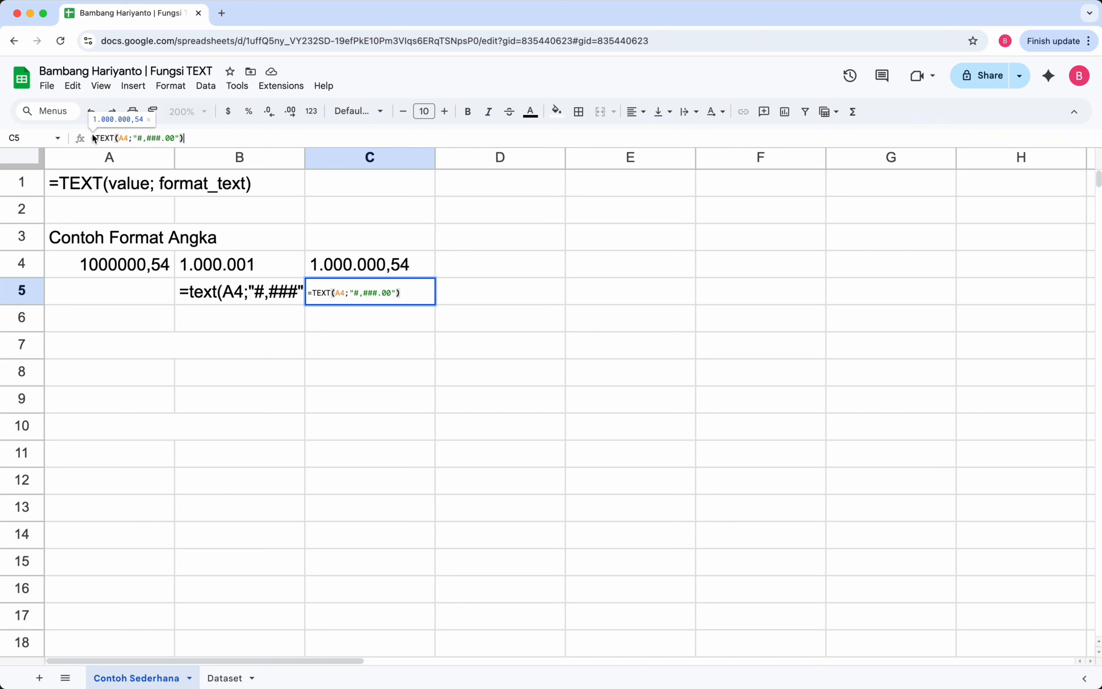
{"action": "key", "text": "Return"}
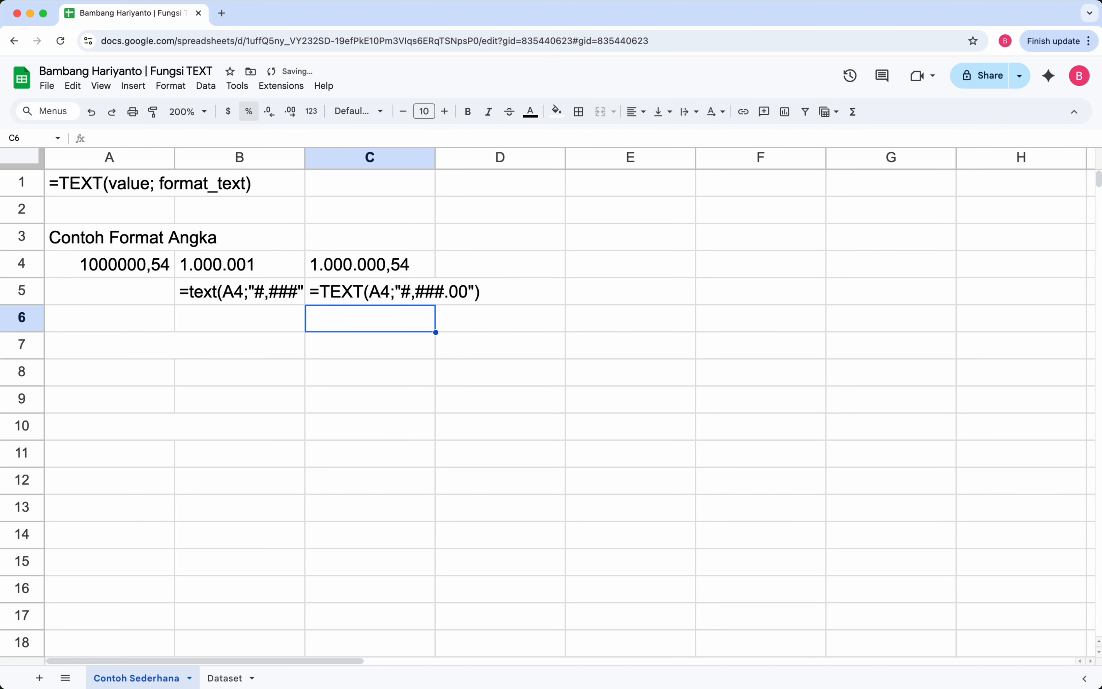
Resize columns B and C to a width of 120 pixels.
{"action": "left_click_drag", "start_coordinate": [270, 160], "coordinate": [340, 157]}
{"action": "right_click", "coordinate": [340, 157]}
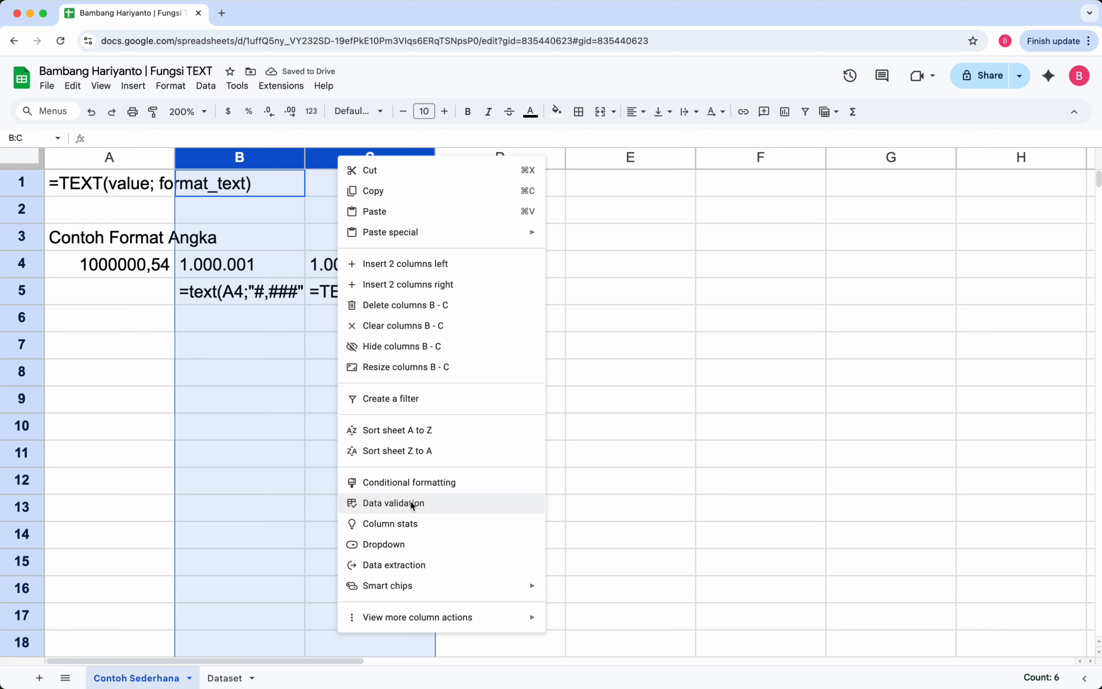
{"action": "left_click", "coordinate": [409, 367]}
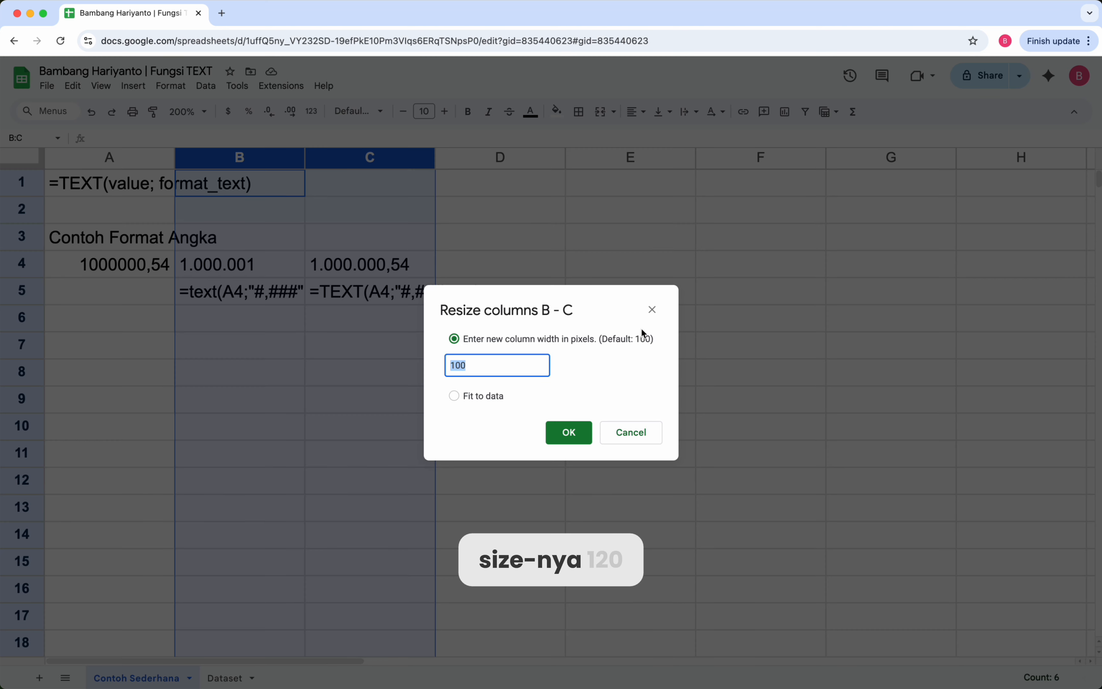
{"action": "type", "text": "120"}
{"action": "key", "text": "Return"}
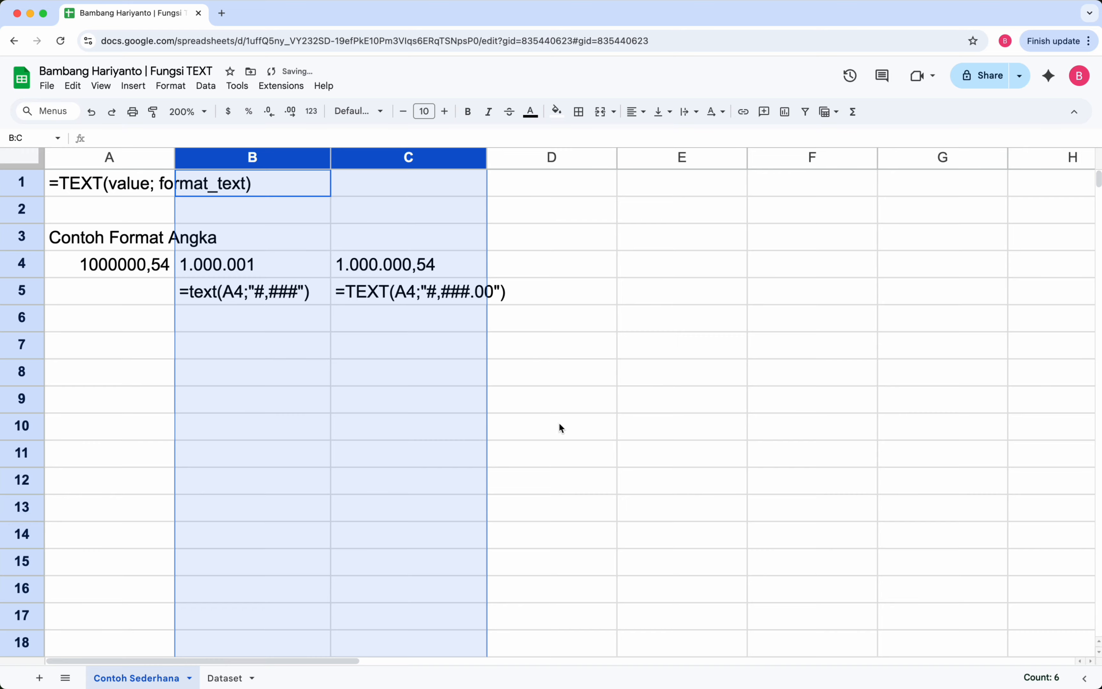
{"action": "left_click", "coordinate": [382, 260]}
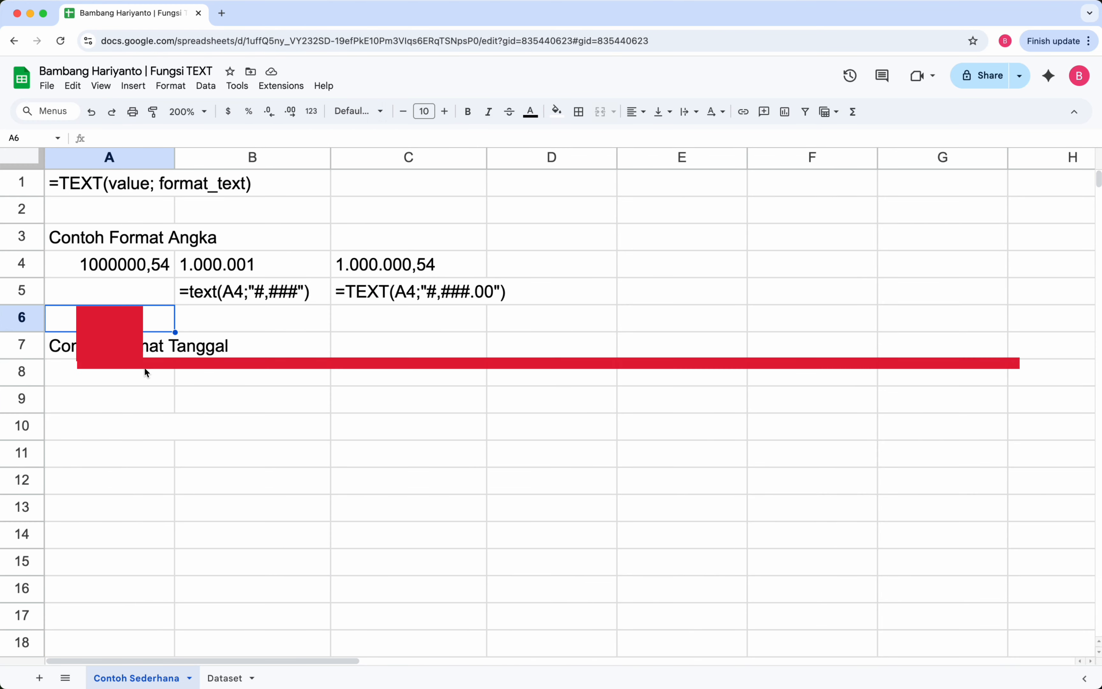
Enter the date 07/09/2025 in cell A8 under the Contoh Format Tanggal heading.
{"action": "left_click", "coordinate": [122, 376]}
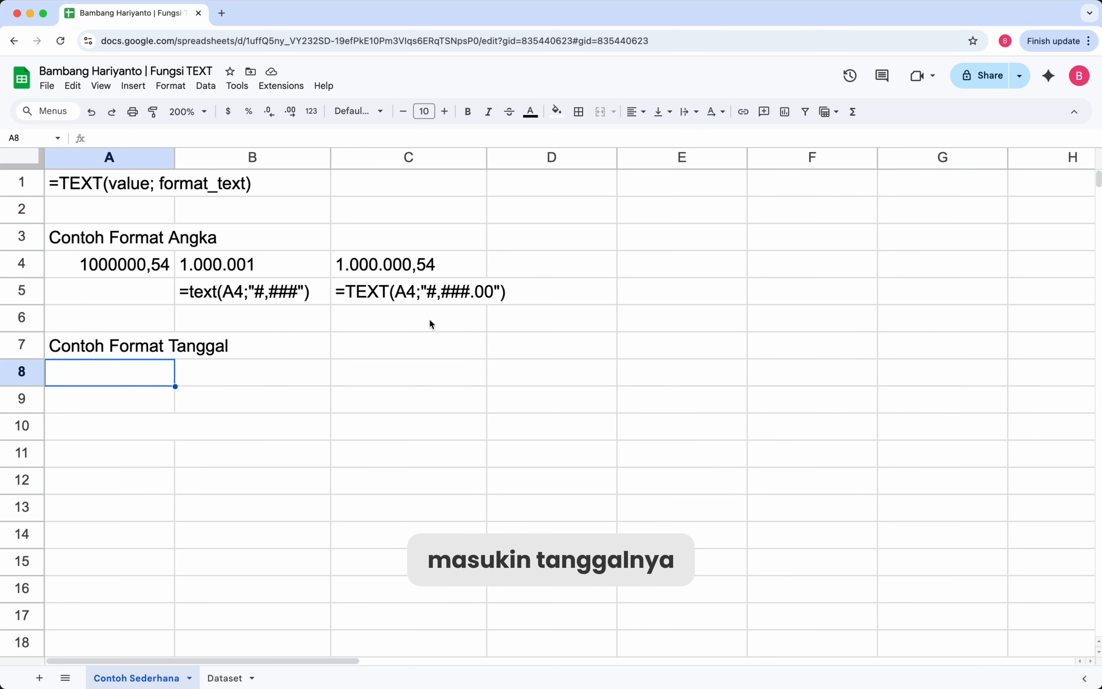
{"action": "type", "text": "07/"}
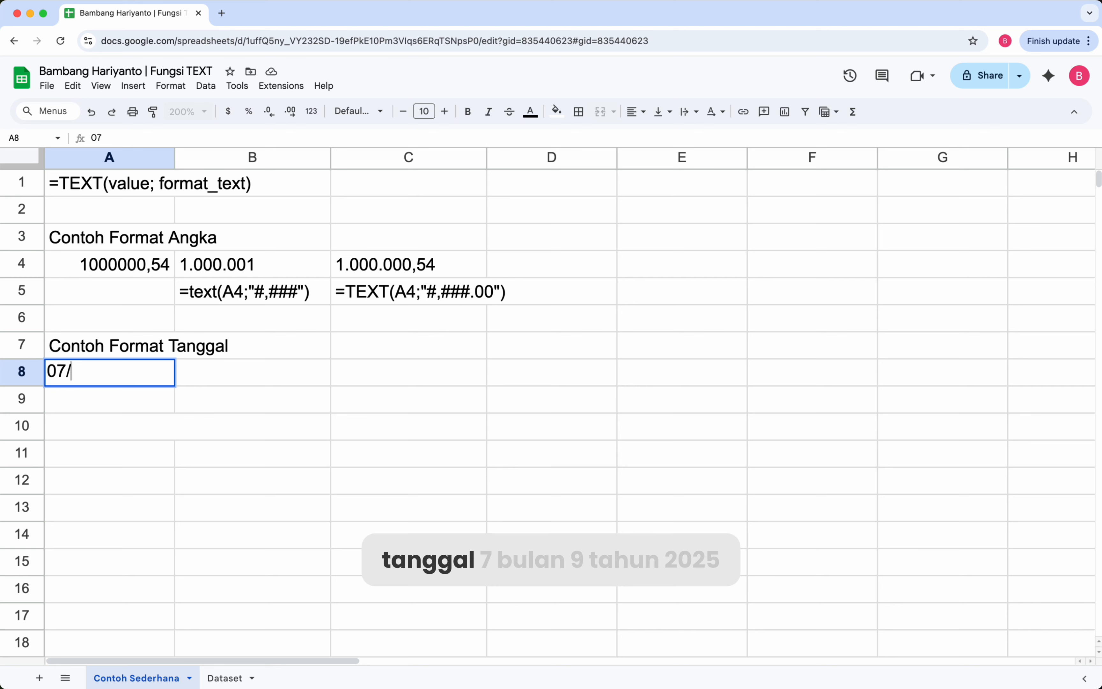
{"action": "type", "text": "09/2025"}
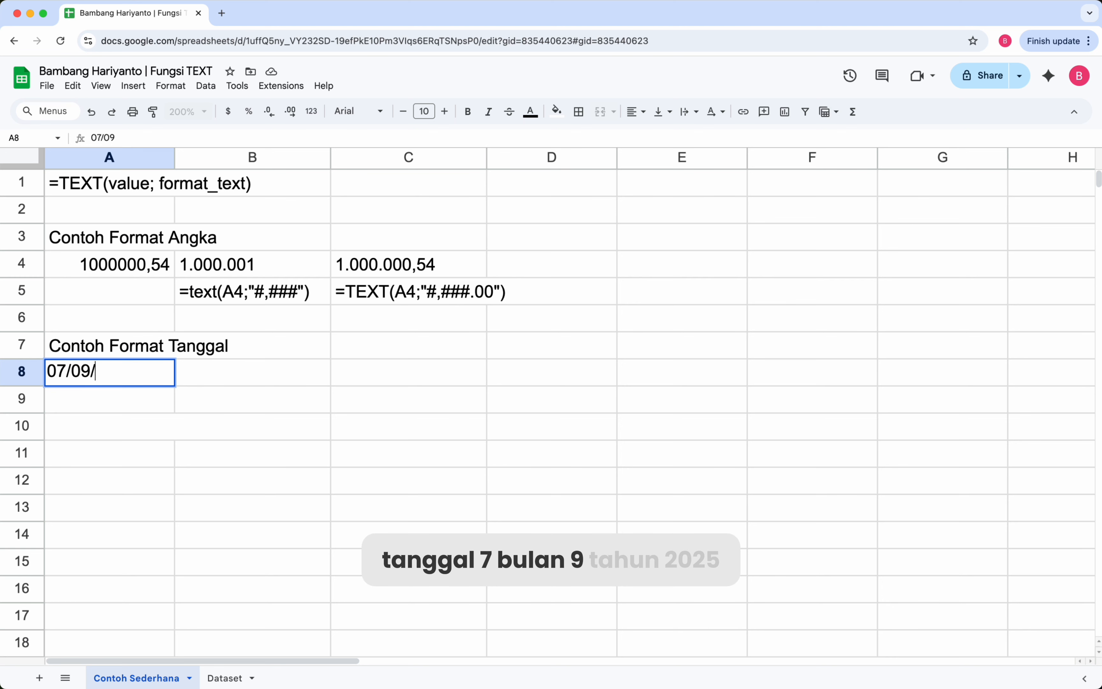
{"action": "key", "text": "Return"}
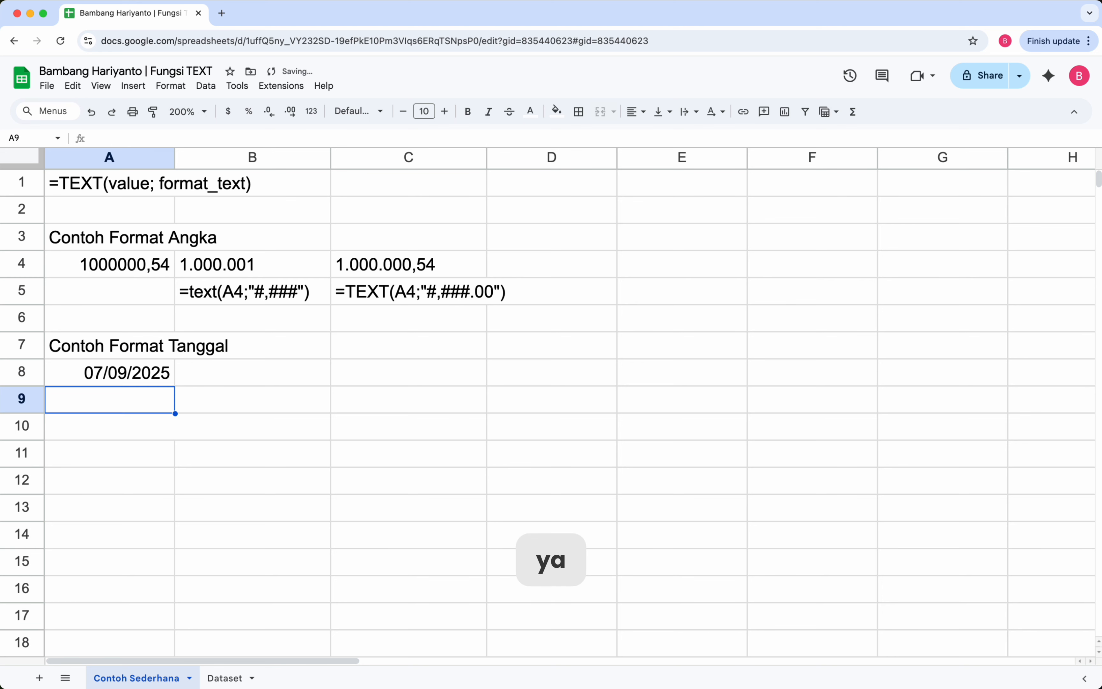
Enter the formula =text(A8;"dd mmm yyyy") in cell B8 to format the date, and compare it with A8.
{"action": "key", "text": "Up"}
{"action": "key", "text": "Right"}
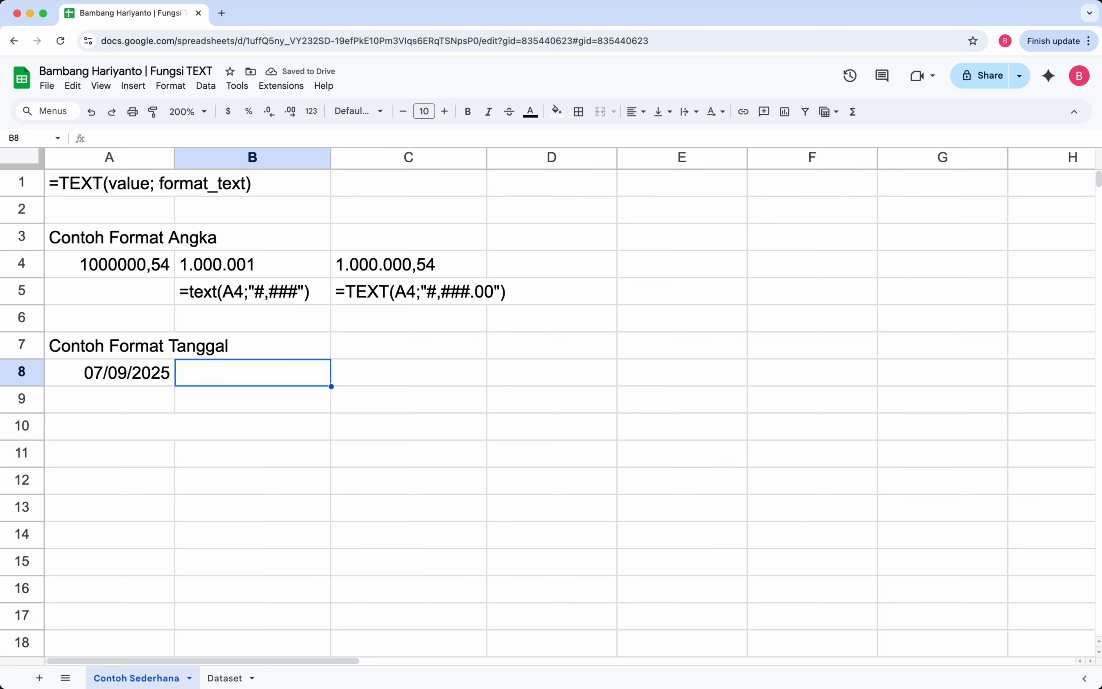
{"action": "type", "text": "="}
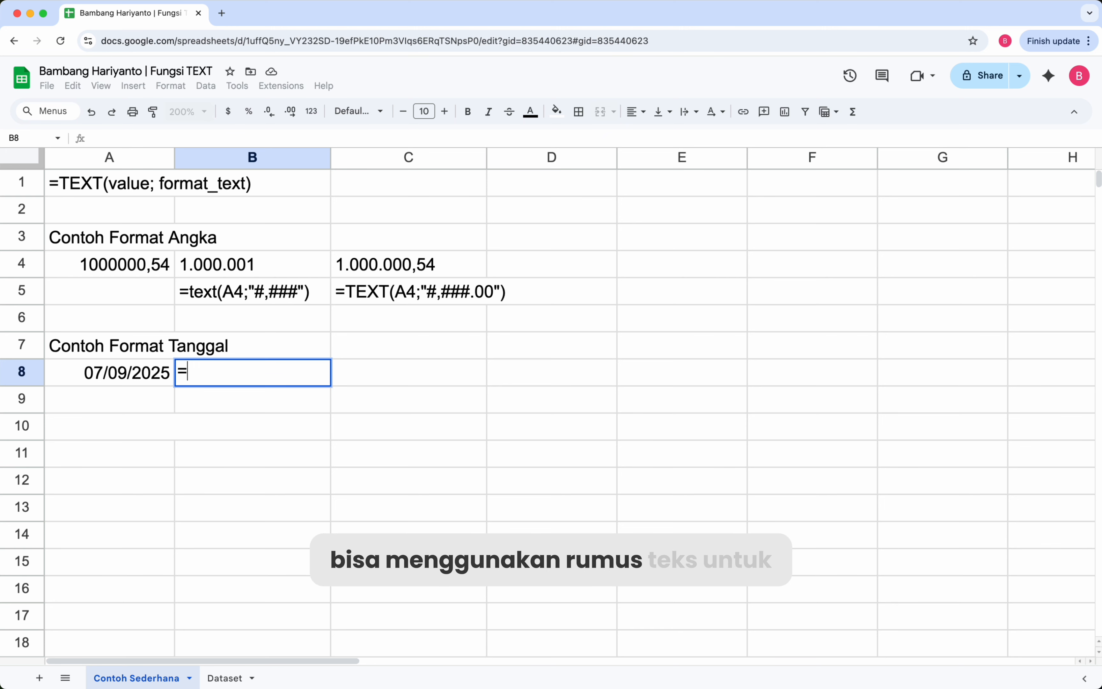
{"action": "type", "text": "te"}
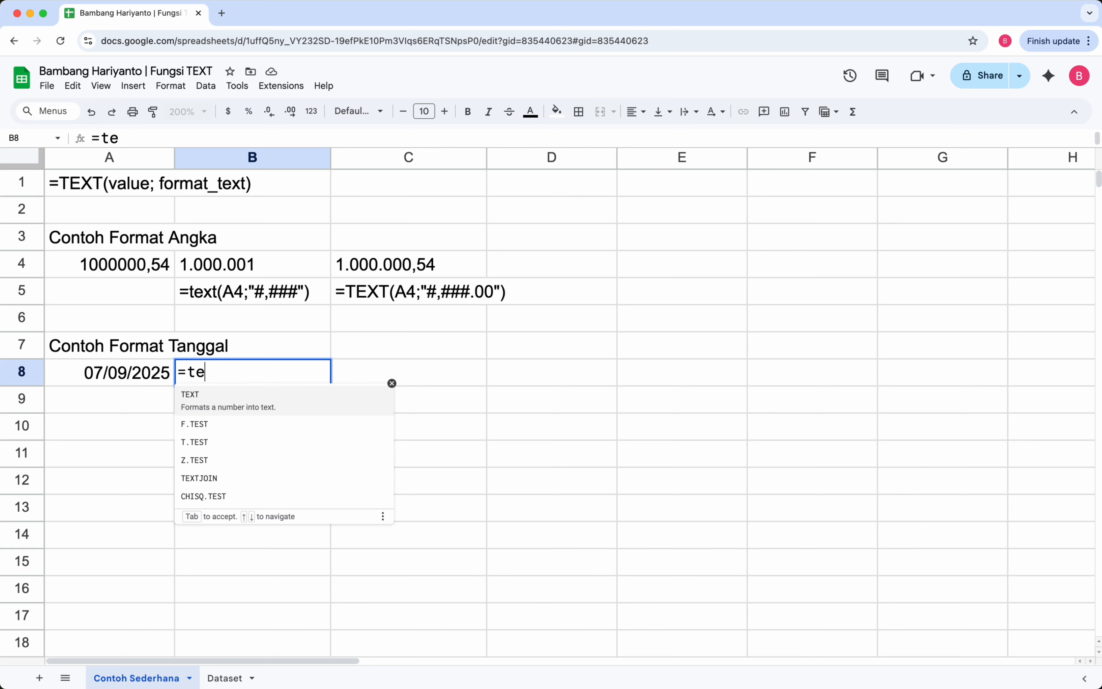
{"action": "type", "text": "xt("}
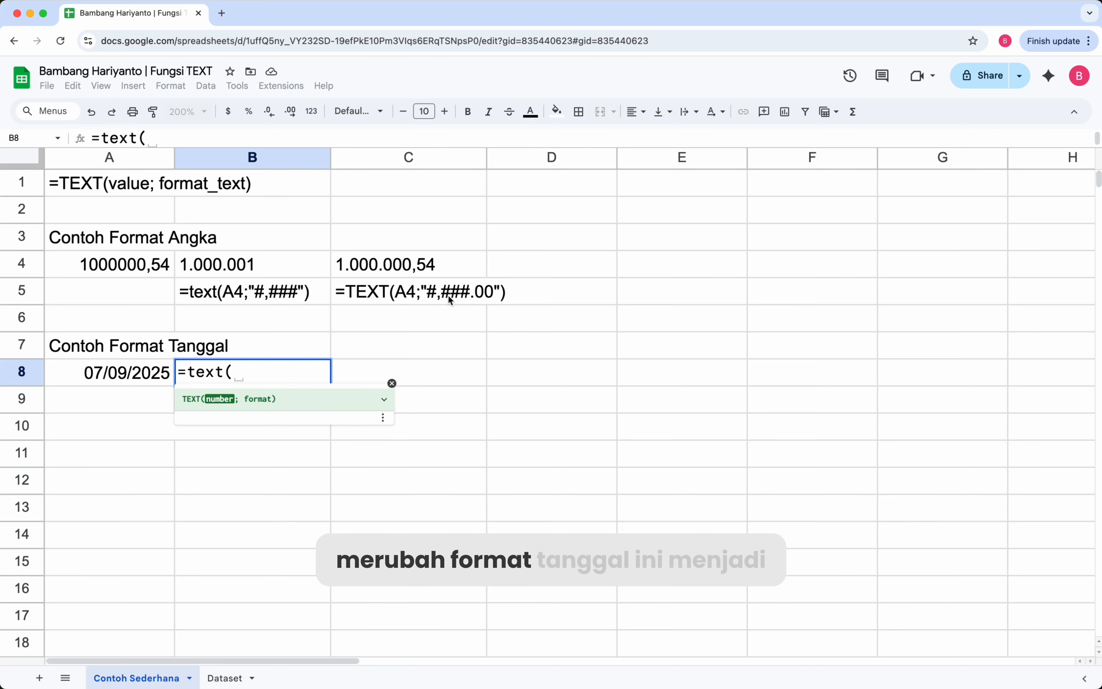
{"action": "left_click", "coordinate": [137, 373]}
{"action": "type", "text": ";\""}
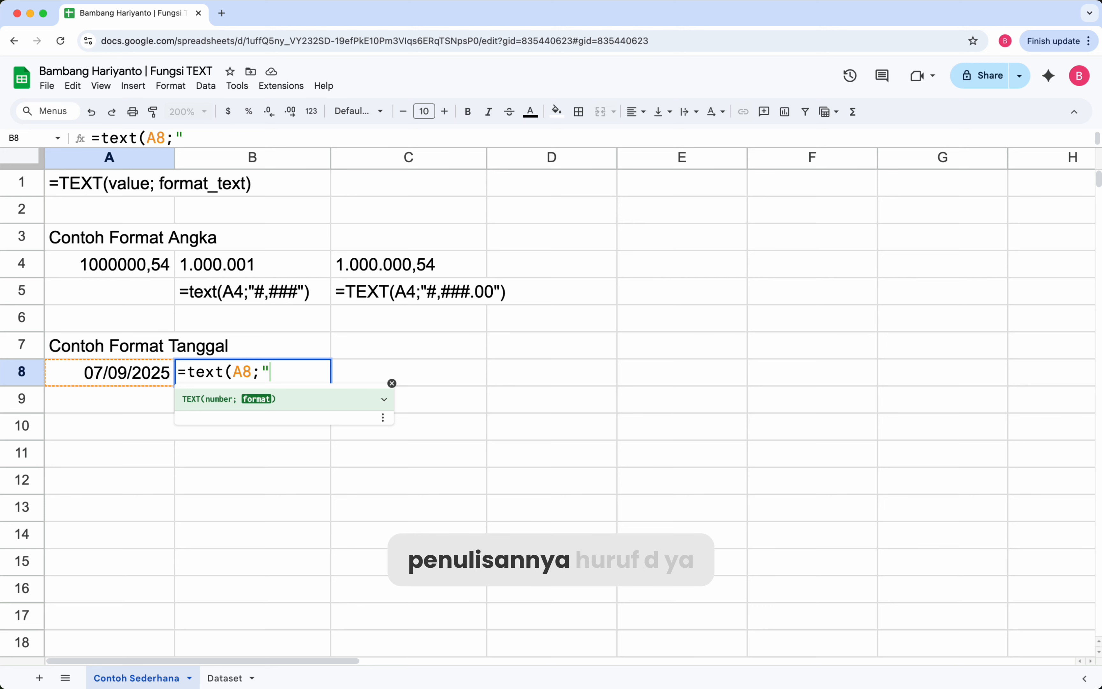
{"action": "type", "text": "d"}
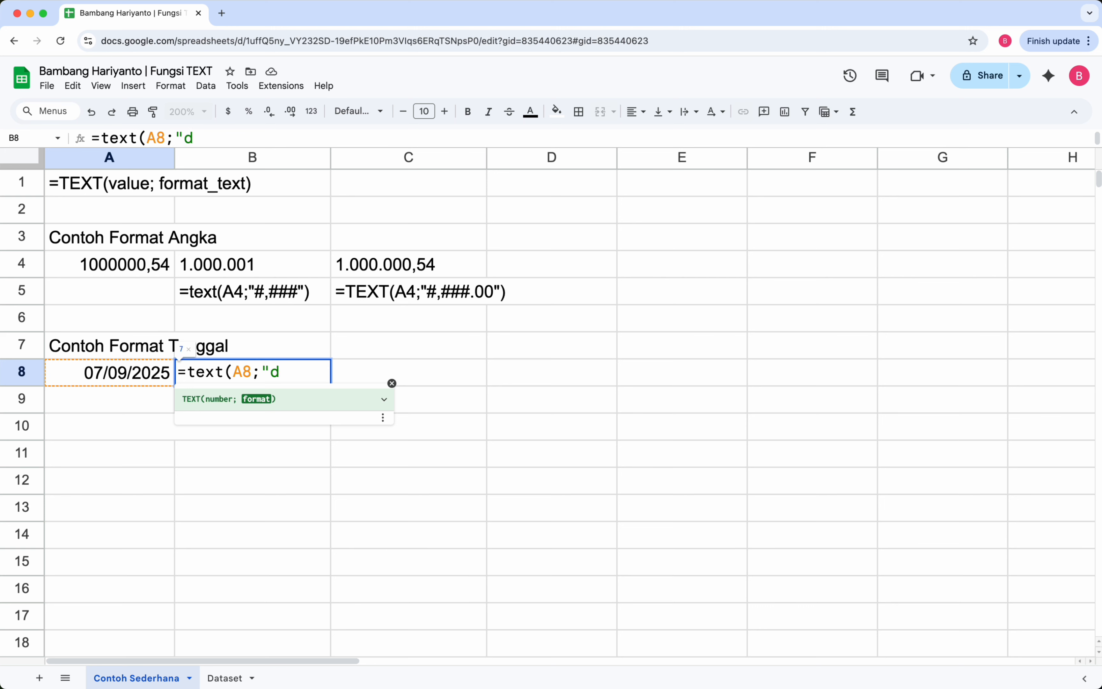
{"action": "type", "text": "d"}
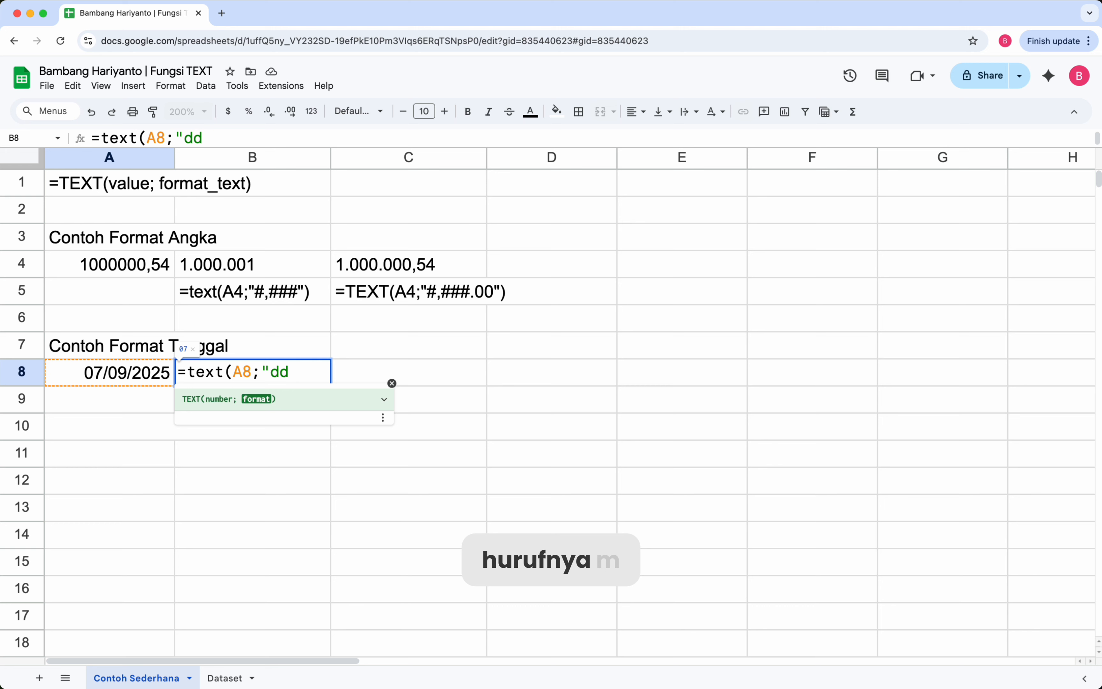
{"action": "type", "text": " mm"}
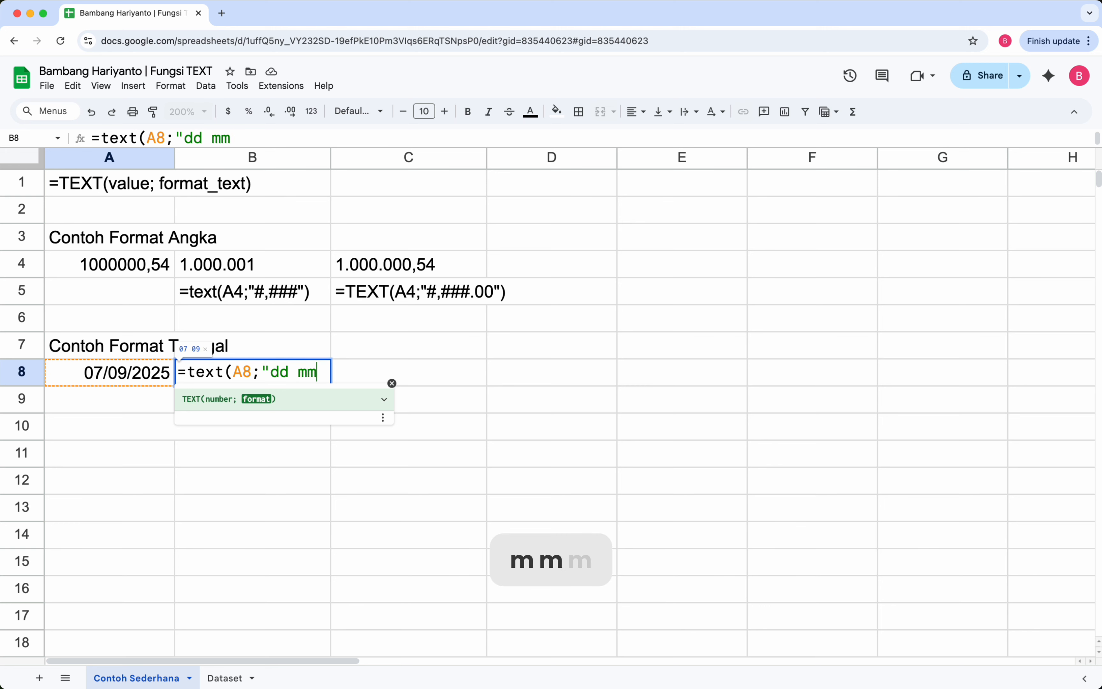
{"action": "type", "text": "m"}
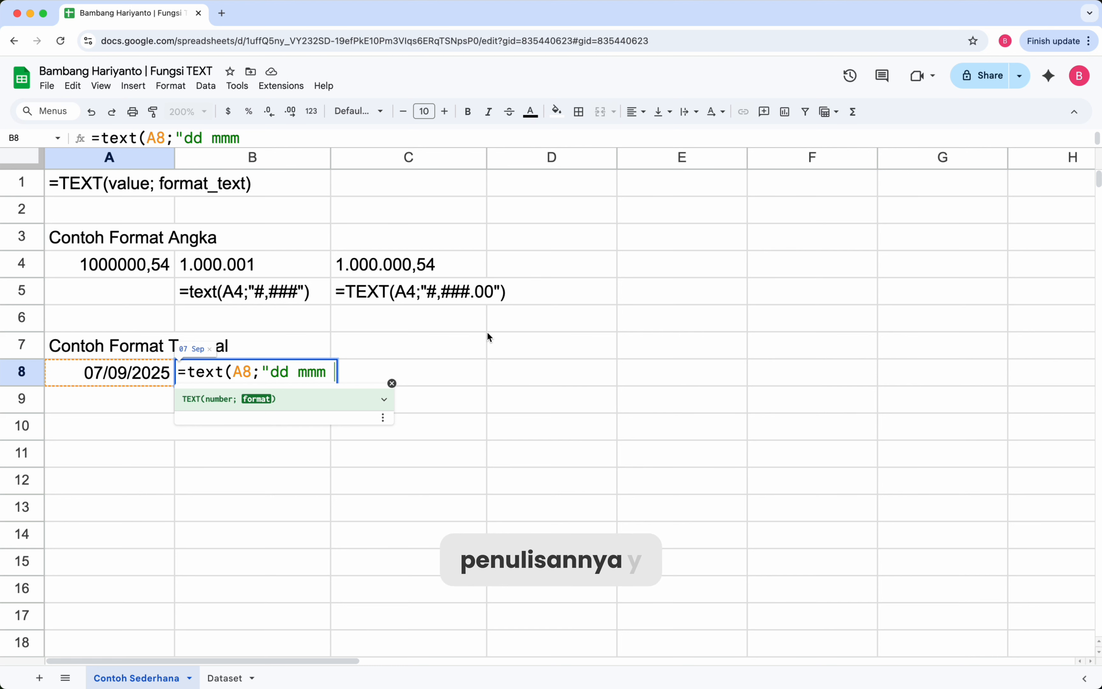
{"action": "type", "text": "yyyy"}
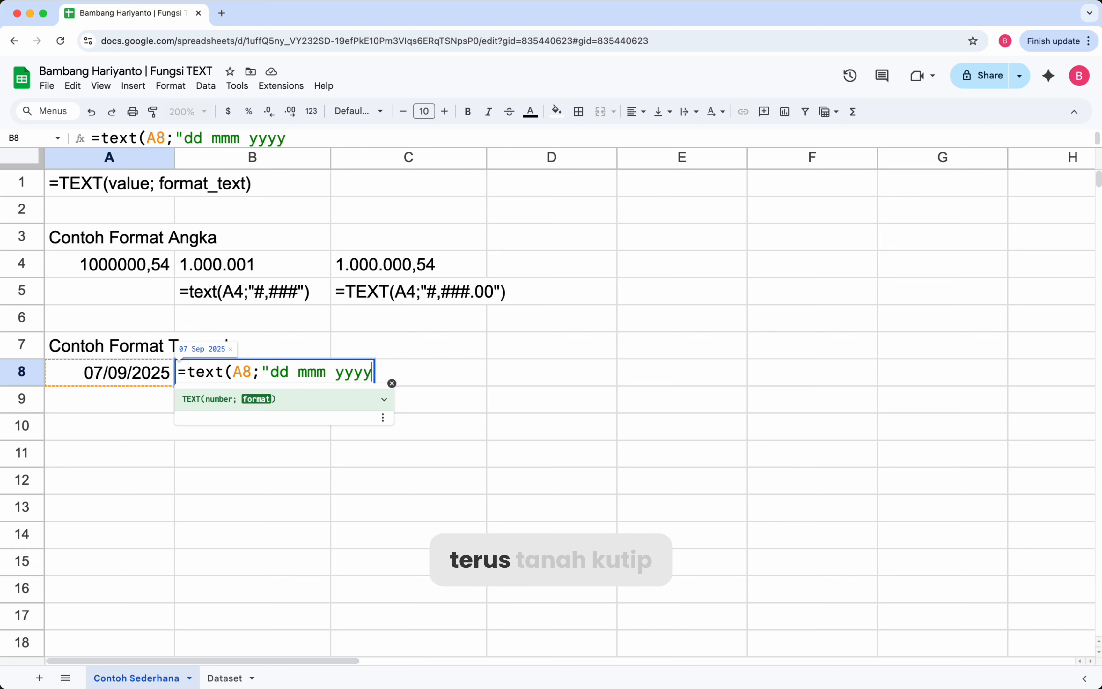
{"action": "type", "text": "\")"}
{"action": "key", "text": "Return"}
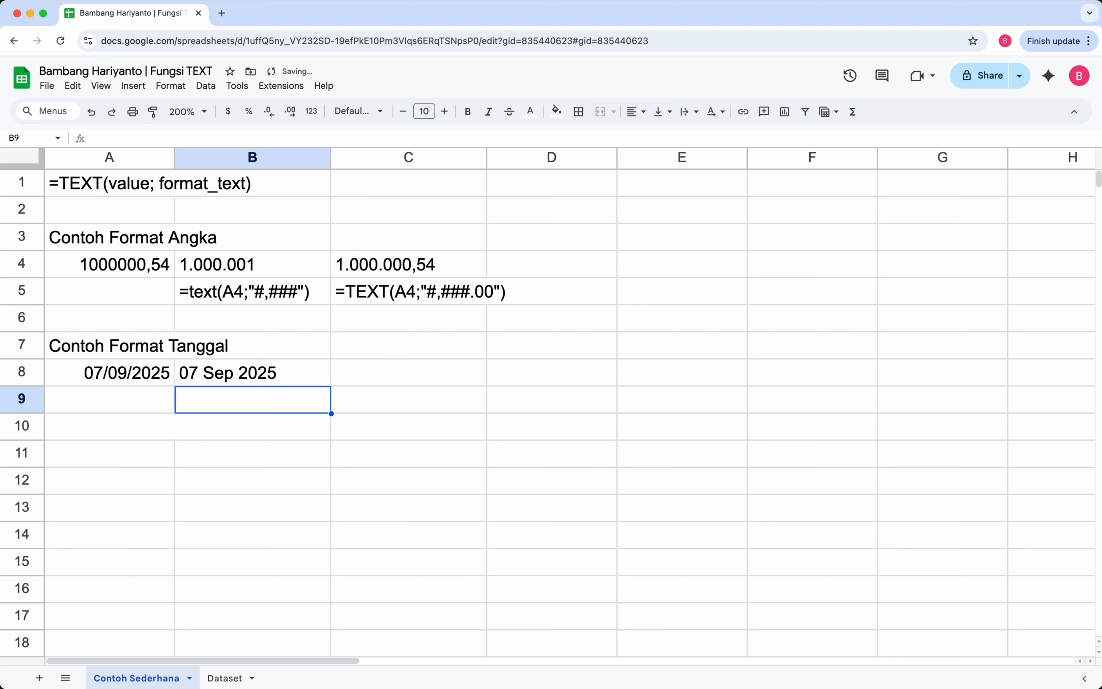
{"action": "key", "text": "Up"}
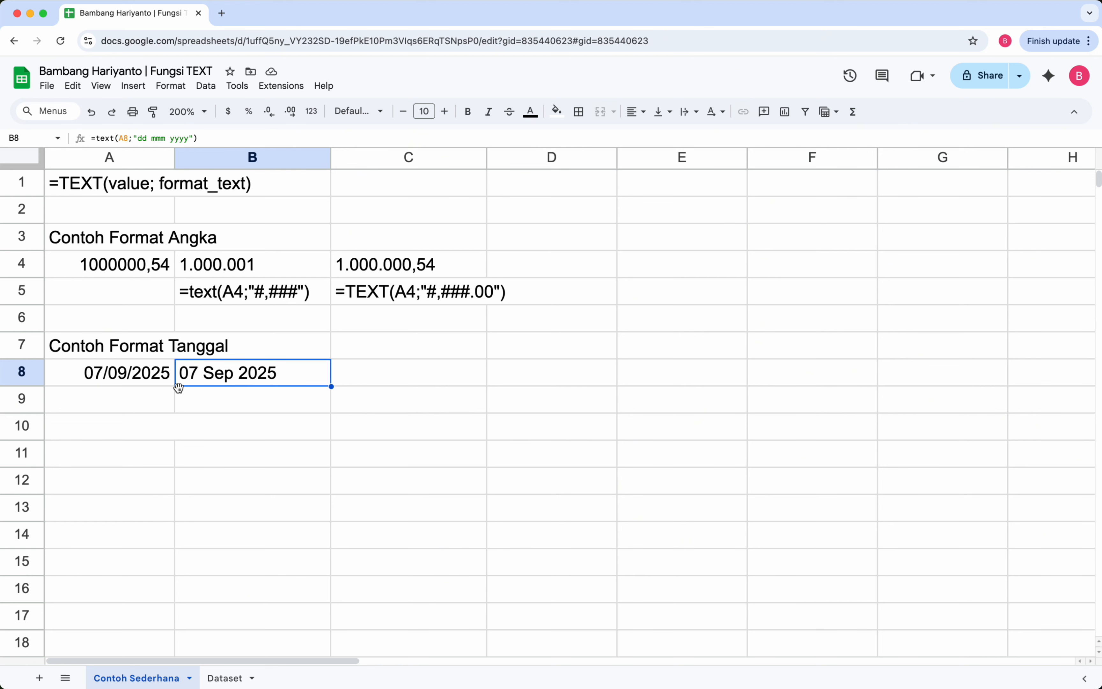
{"action": "left_click", "coordinate": [161, 380]}
{"action": "left_click", "coordinate": [247, 376]}
Enter the formula =text(A8;"d mmmm yy") in cell C8 to format the date with a full month name and two-digit year.
{"action": "left_click", "coordinate": [366, 374]}
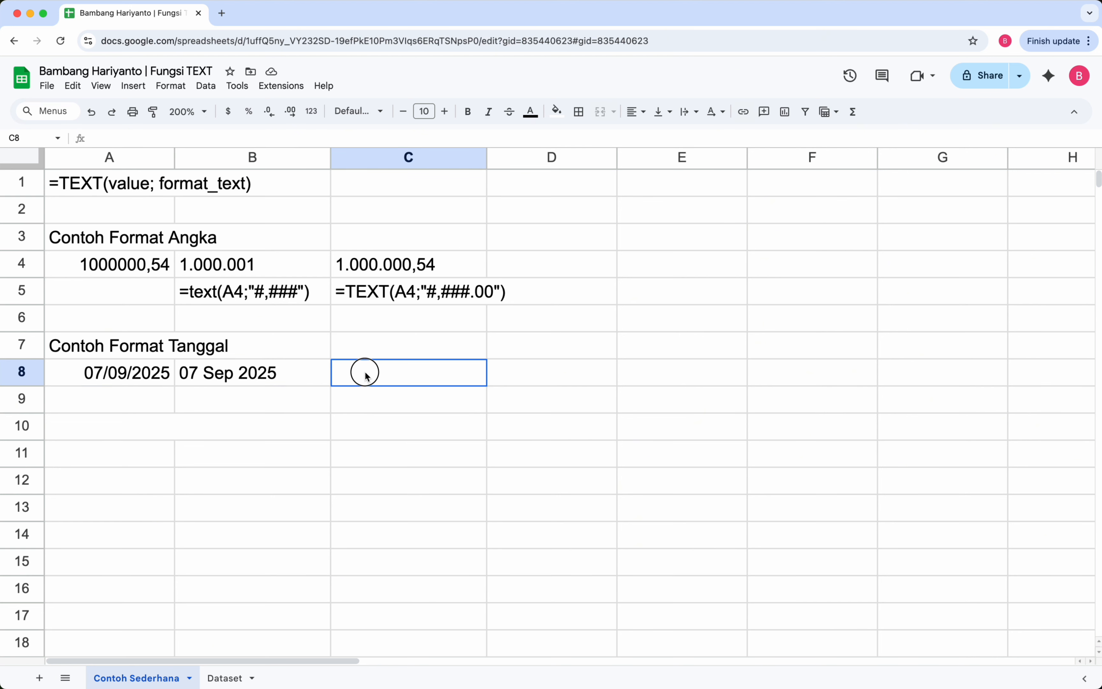
{"action": "type", "text": "="}
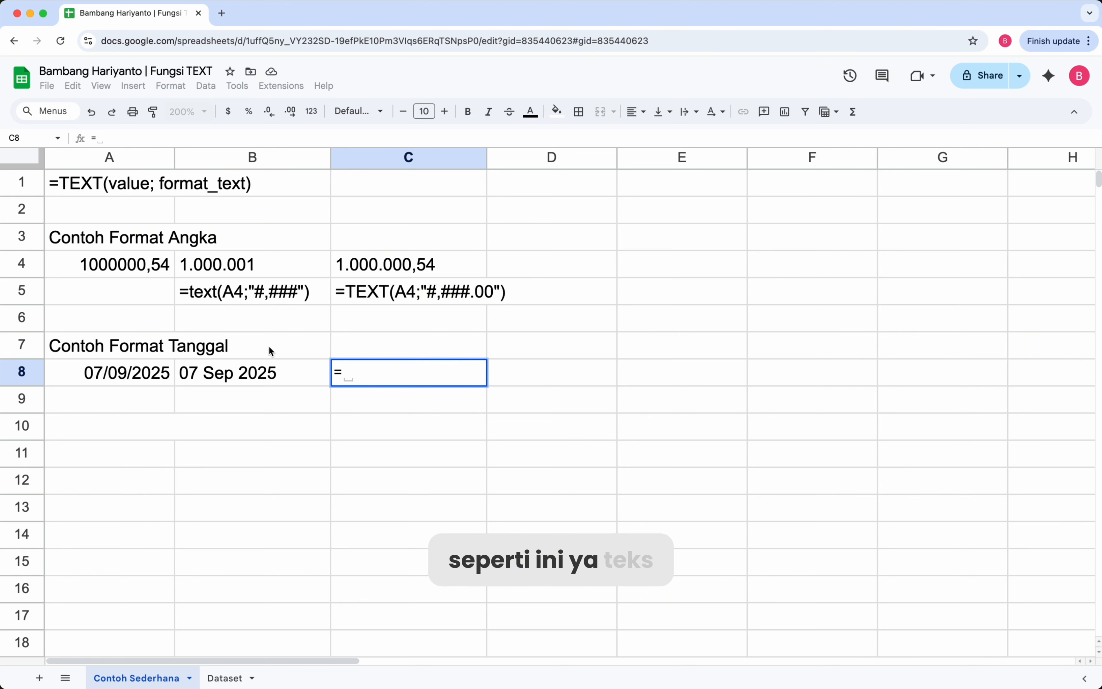
{"action": "type", "text": "text("}
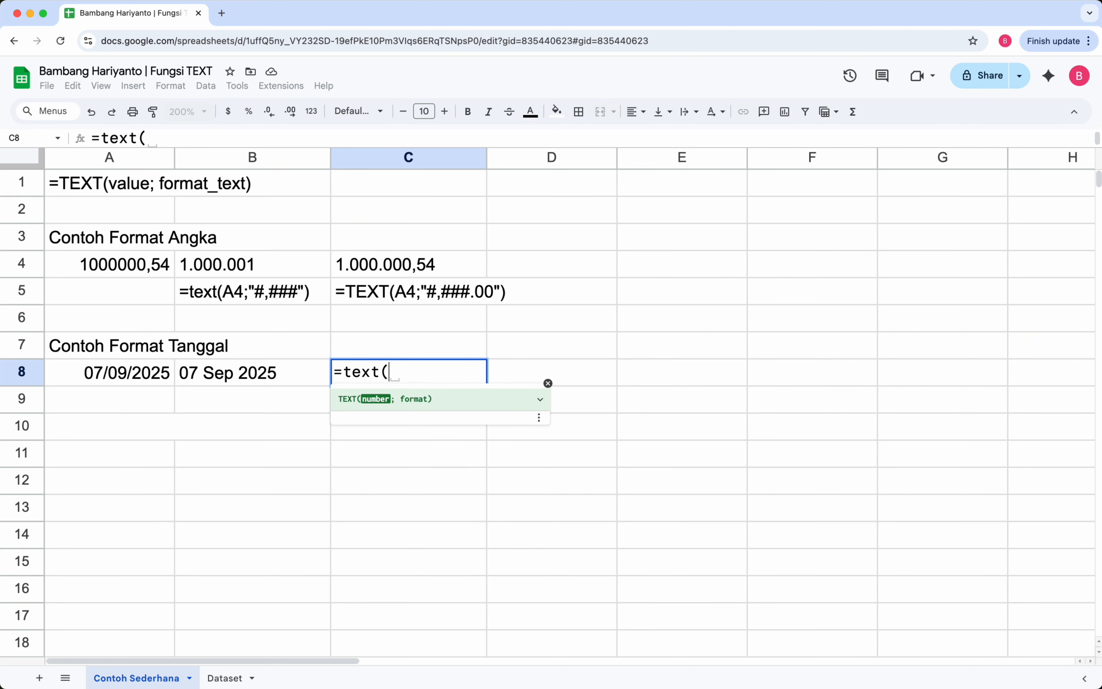
{"action": "left_click", "coordinate": [133, 371]}
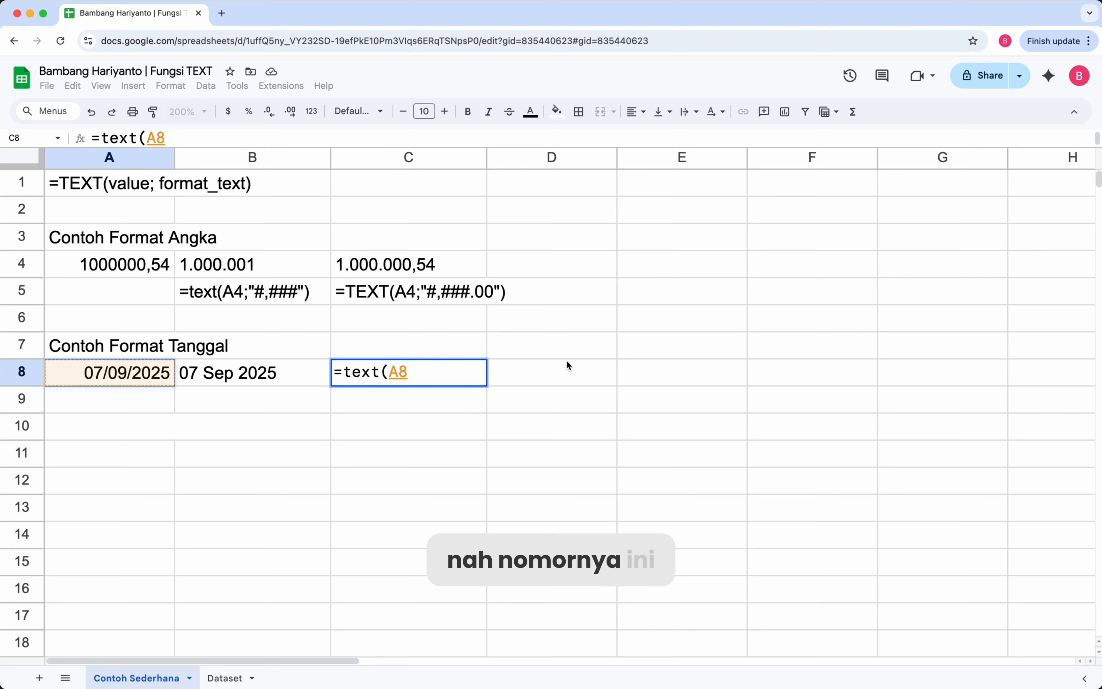
{"action": "type", "text": ";"}
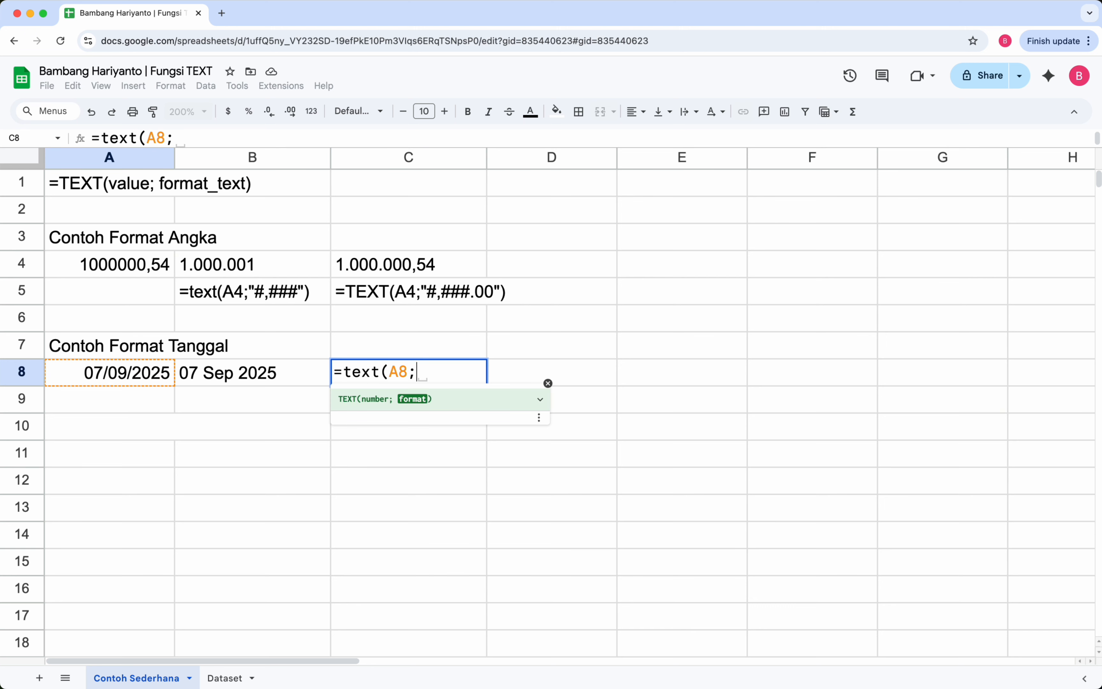
{"action": "type", "text": "\""}
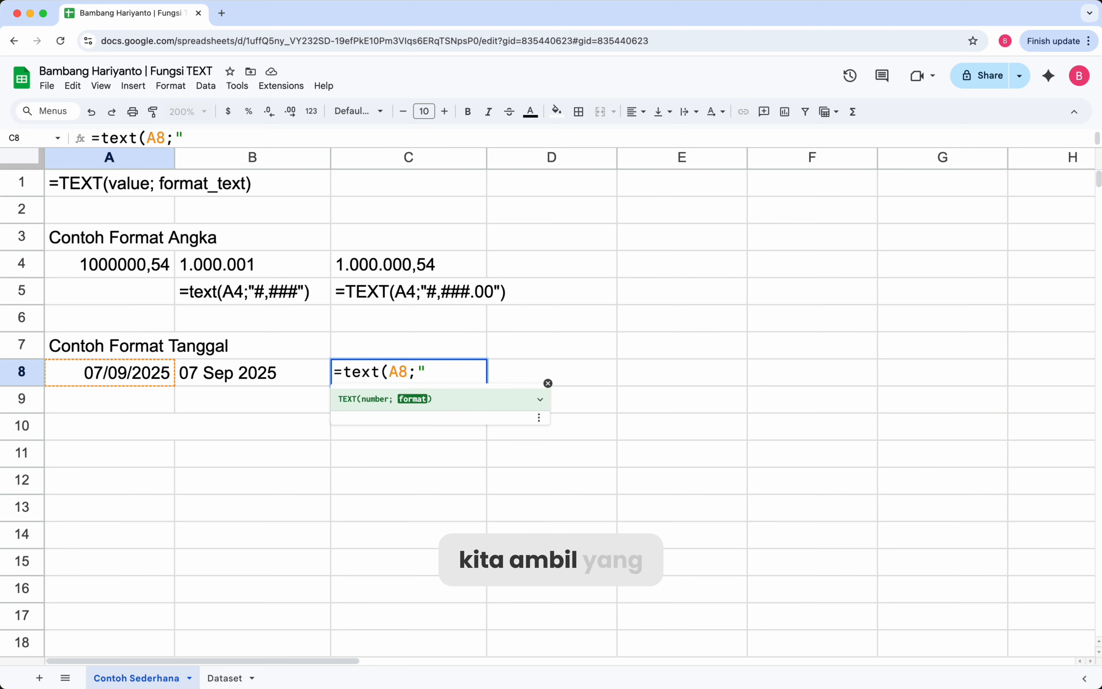
{"action": "type", "text": "y"}
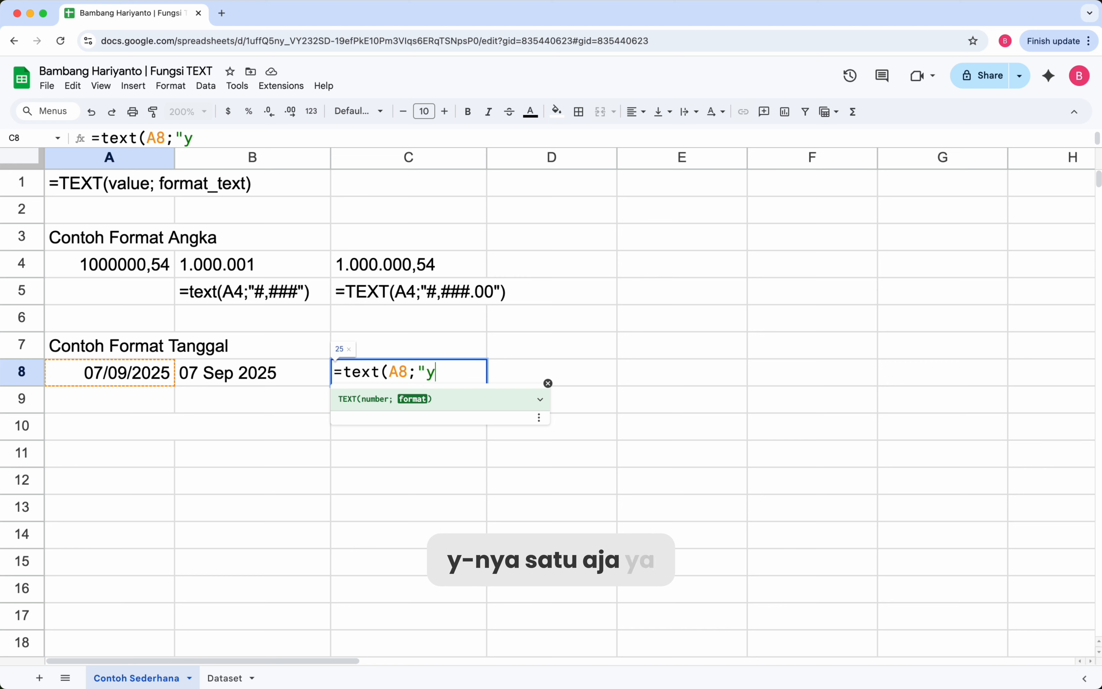
{"action": "key", "text": "BackSpace"}
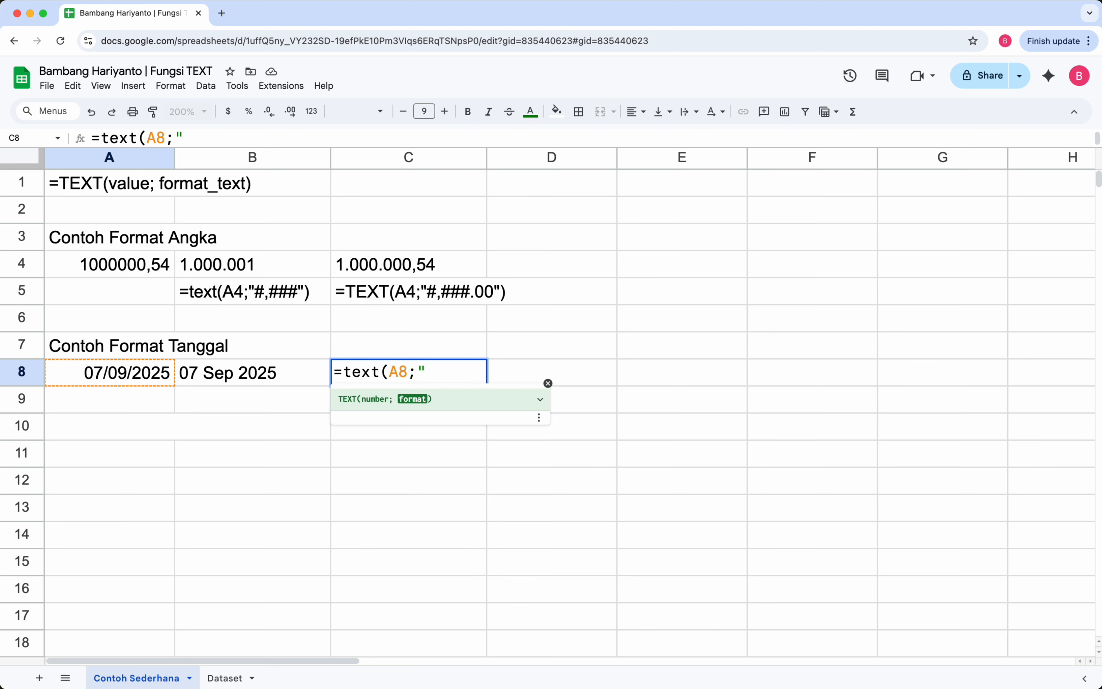
{"action": "type", "text": "d"}
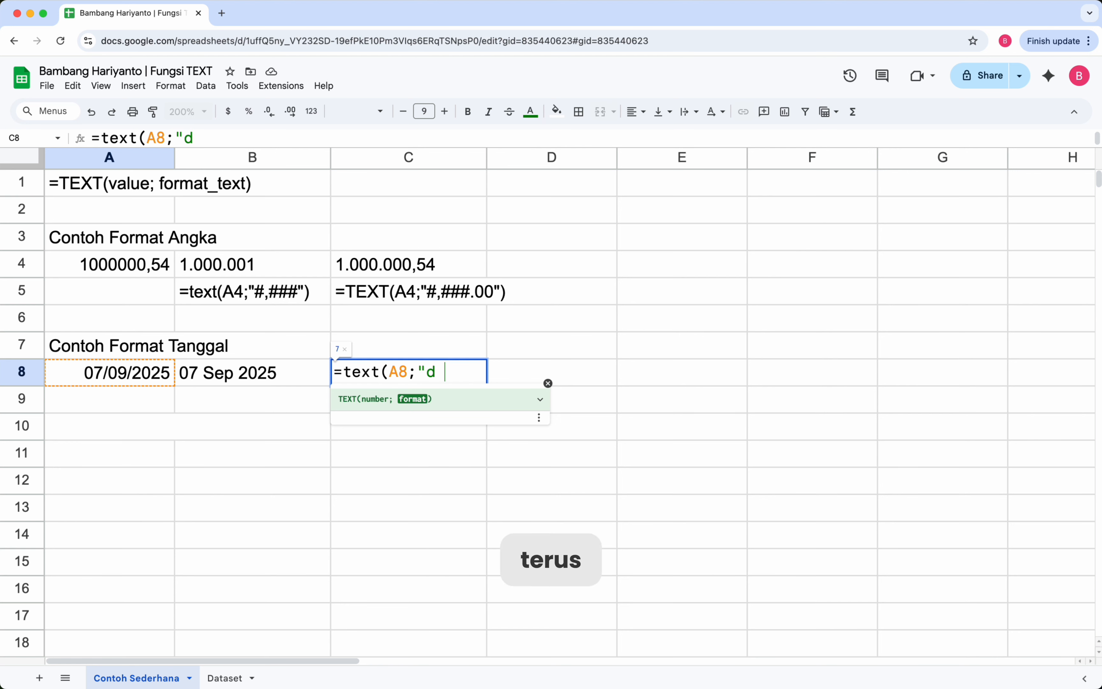
{"action": "type", "text": " mmm"}
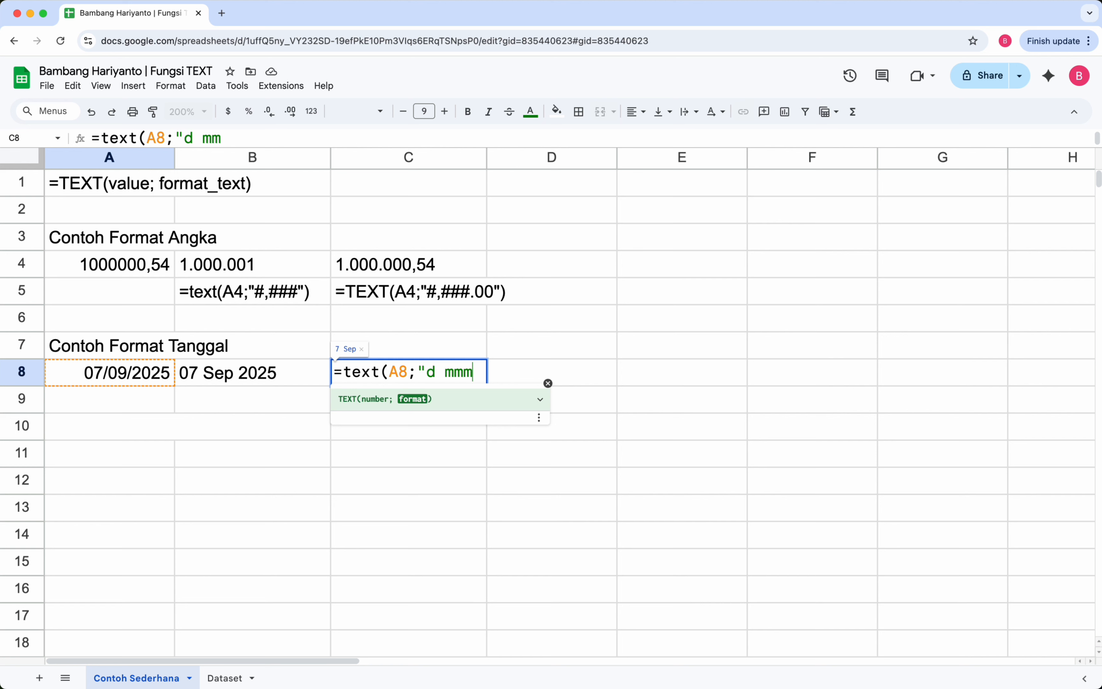
{"action": "type", "text": "m"}
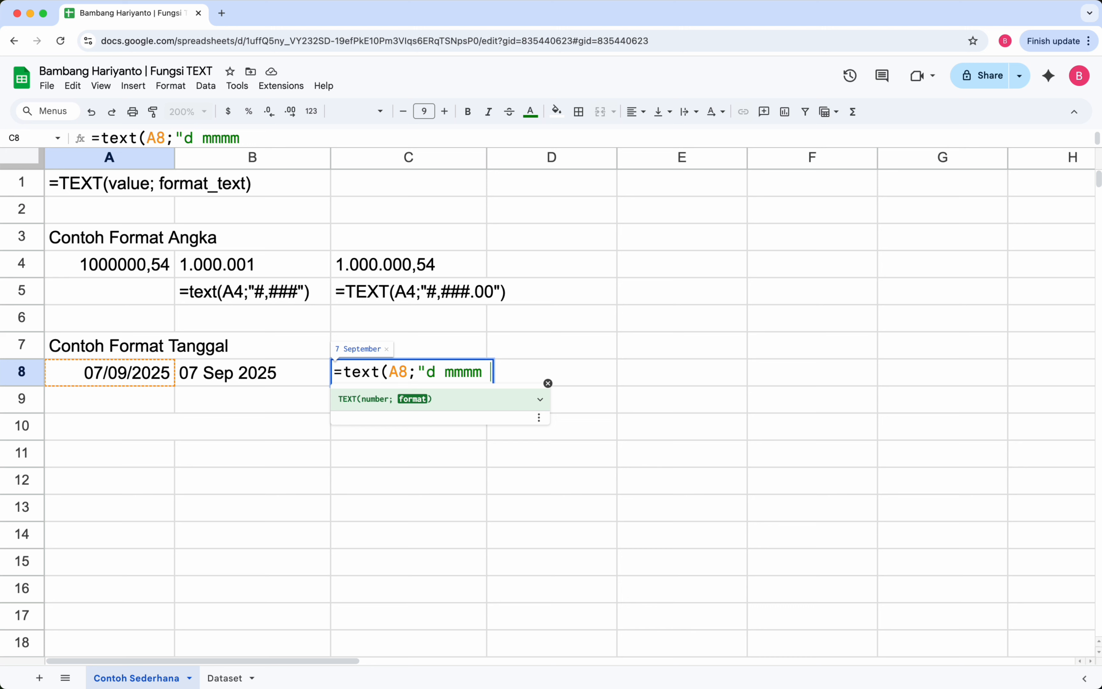
{"action": "type", "text": " y"}
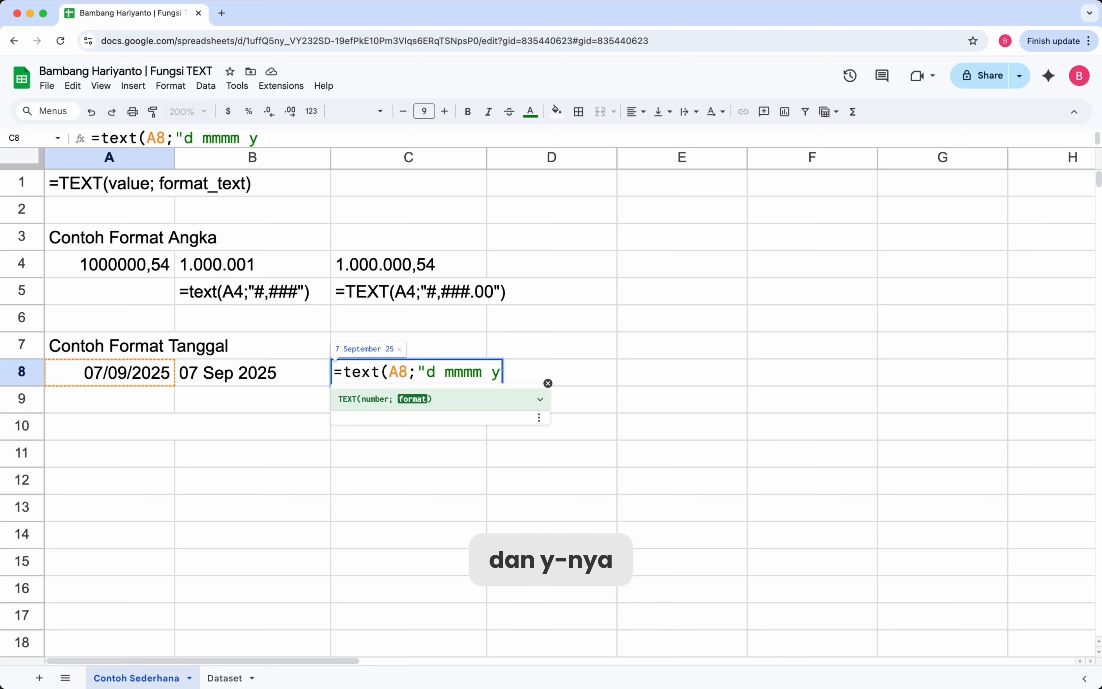
{"action": "type", "text": "y"}
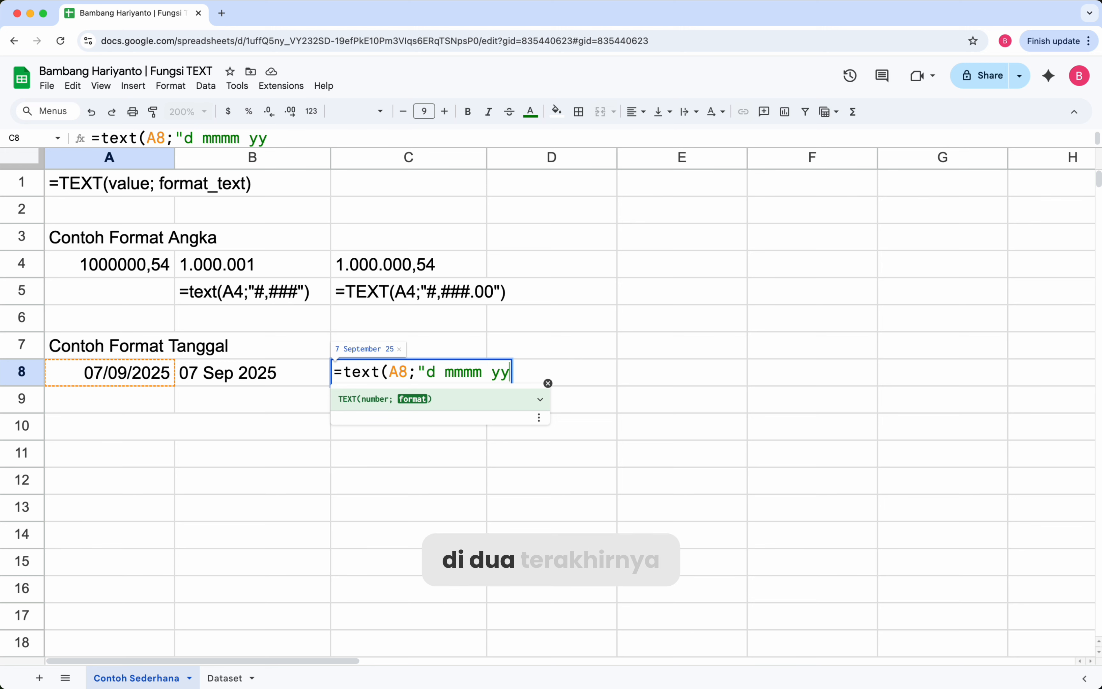
{"action": "type", "text": "\""}
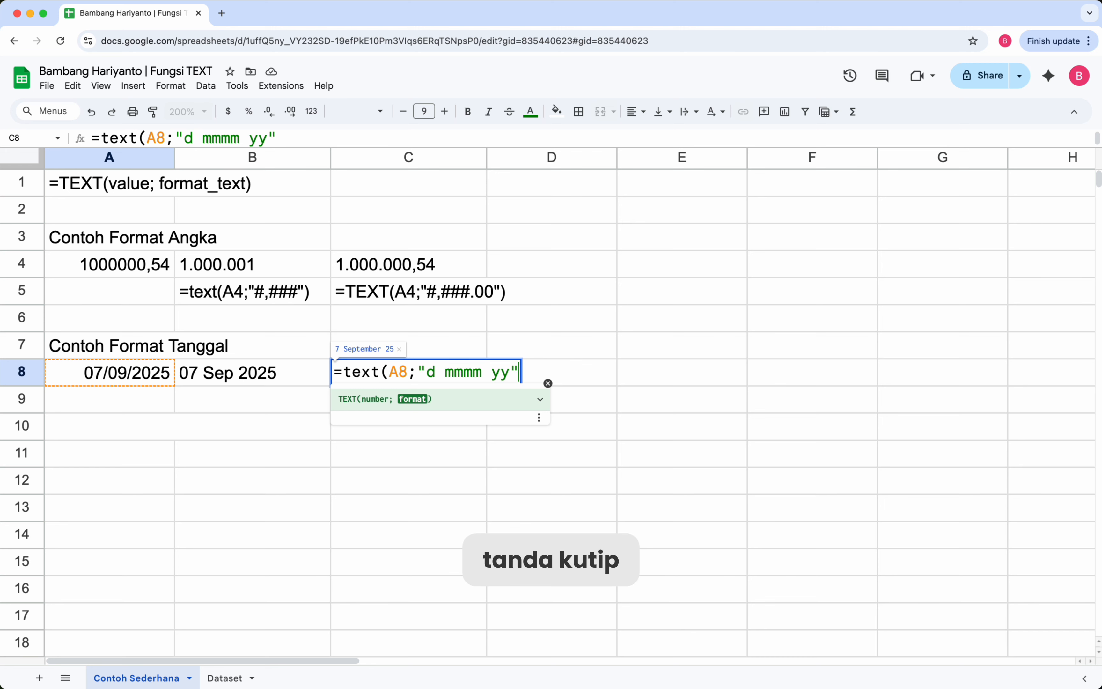
{"action": "type", "text": ")"}
{"action": "key", "text": "Return"}
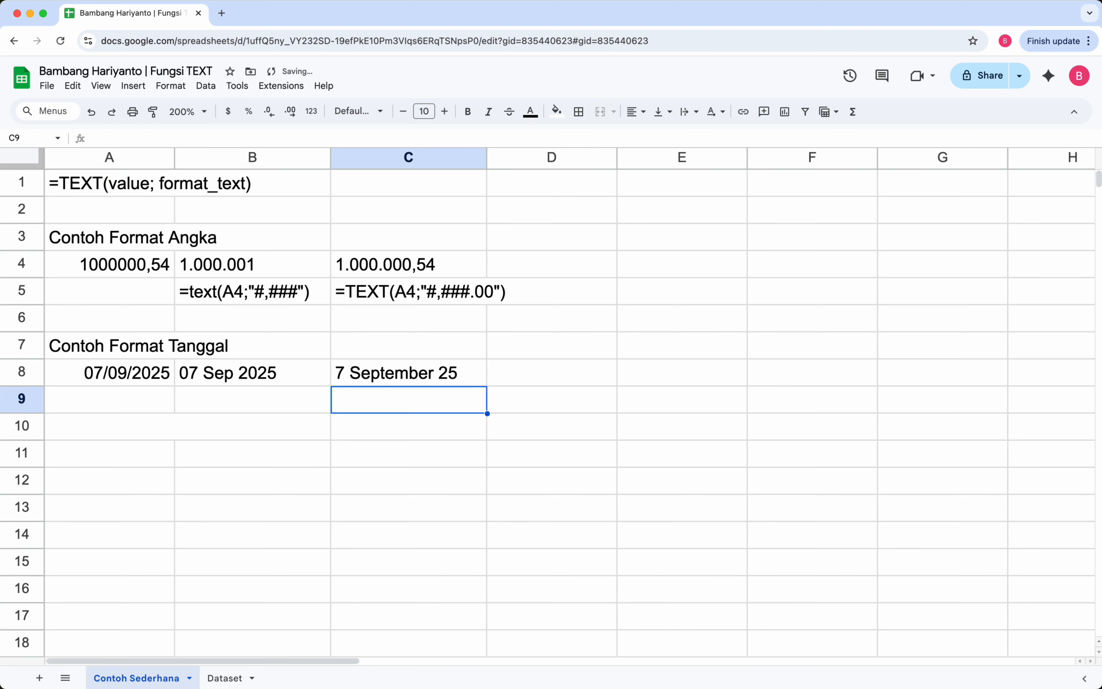
{"action": "key", "text": "Up"}
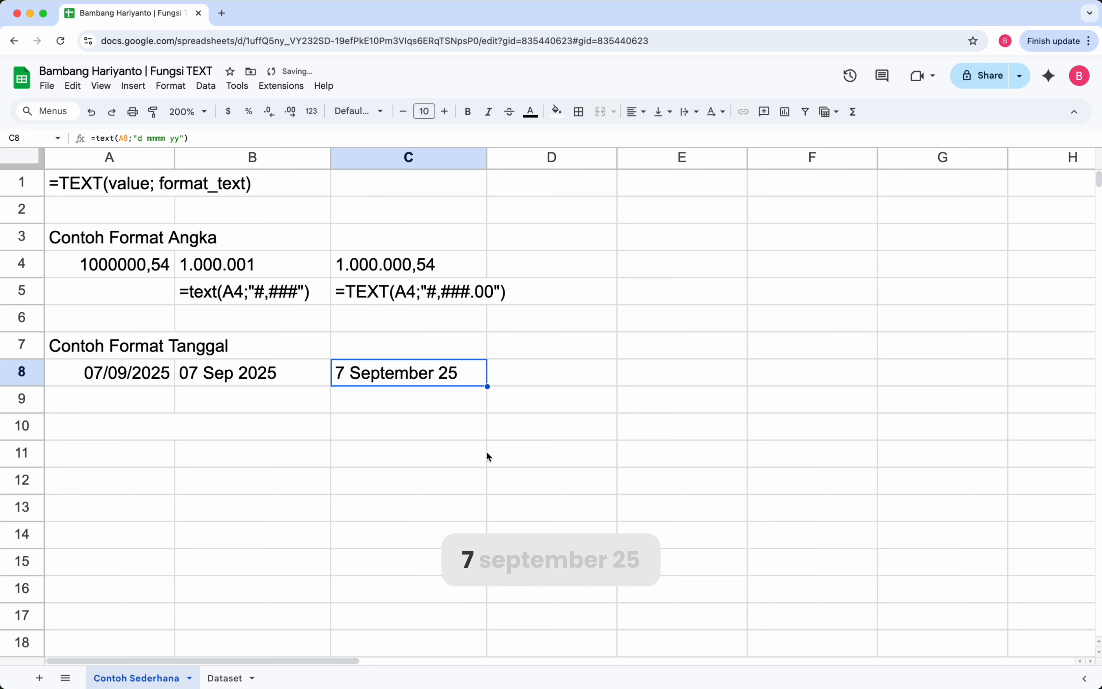
Enter the formula =text(A8;"dddd, dd mmmm yyyy") in cell D8 to format the date with its full day name.
{"action": "left_click", "coordinate": [542, 378]}
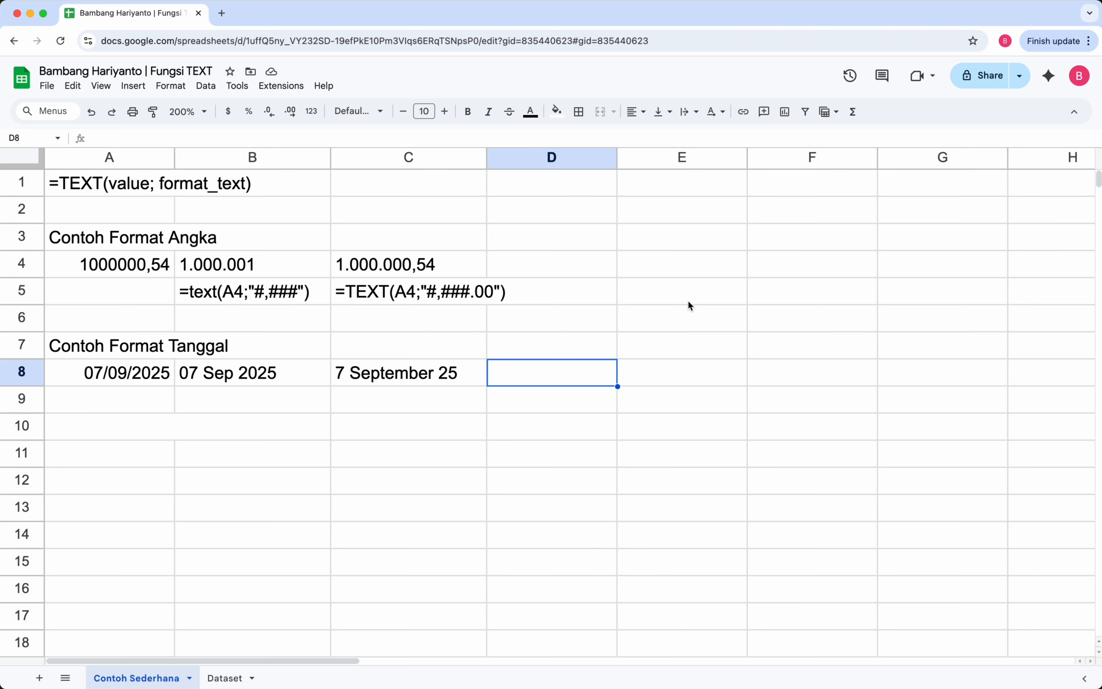
{"action": "type", "text": "="}
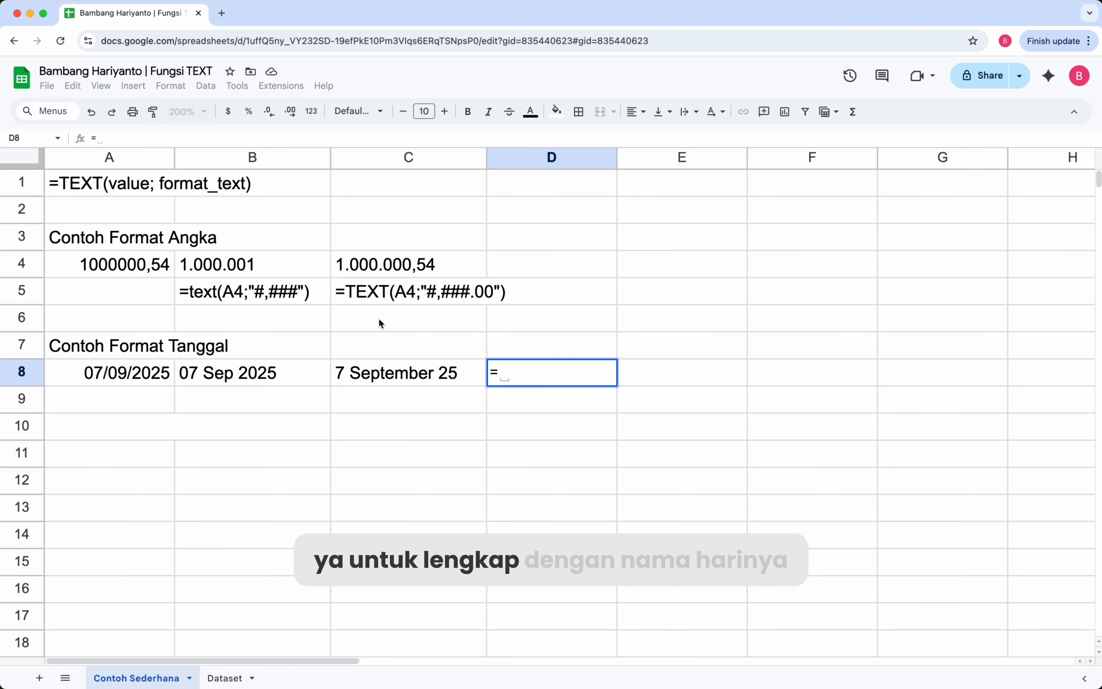
{"action": "type", "text": "te"}
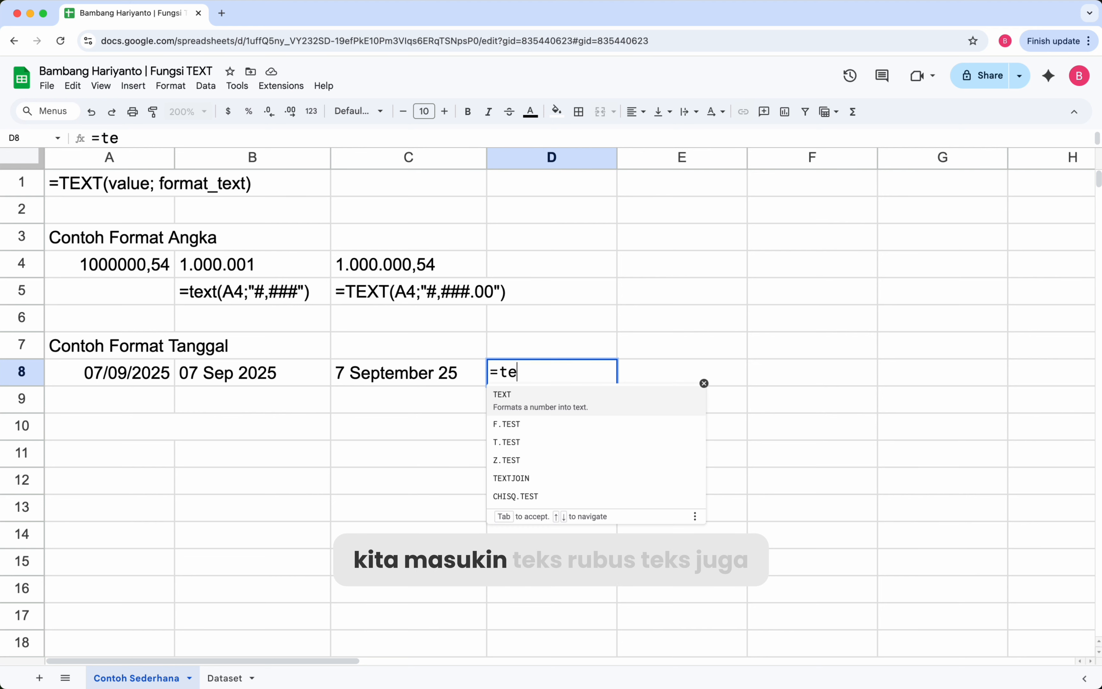
{"action": "type", "text": "xt("}
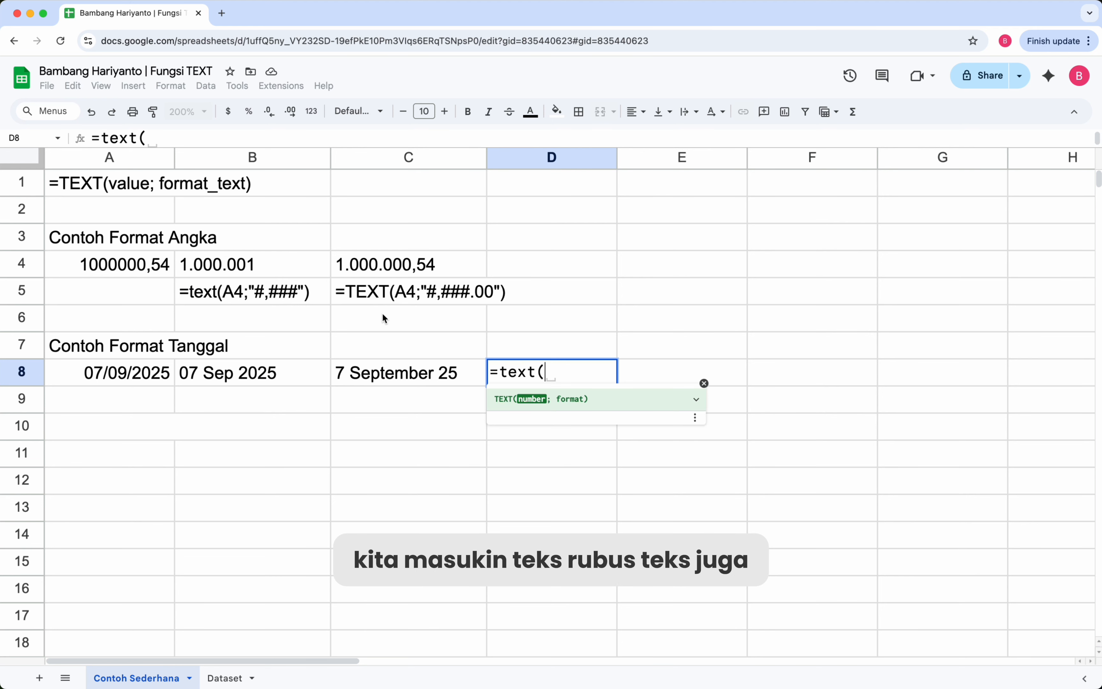
{"action": "left_click", "coordinate": [108, 376]}
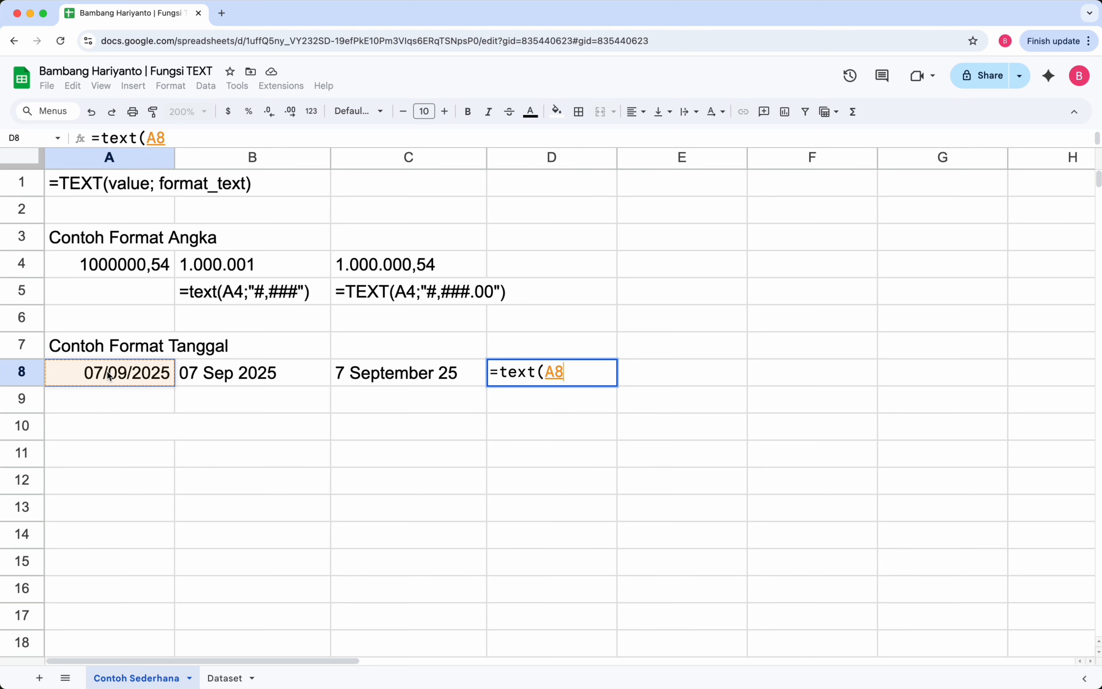
{"action": "type", "text": ";\""}
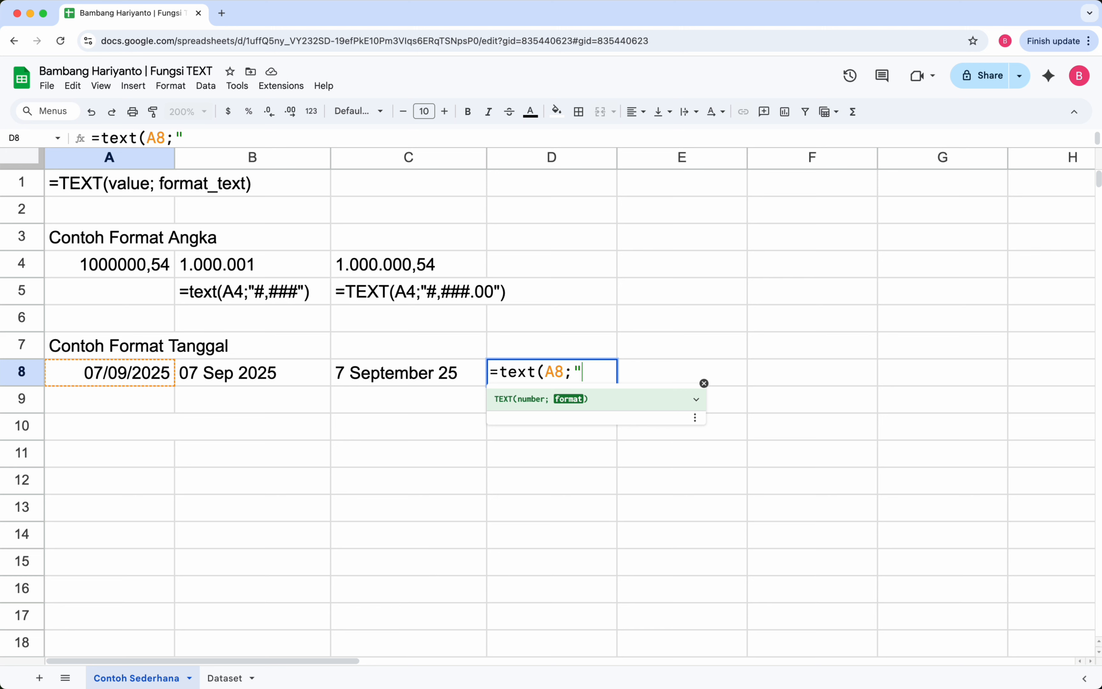
{"action": "type", "text": "dd"}
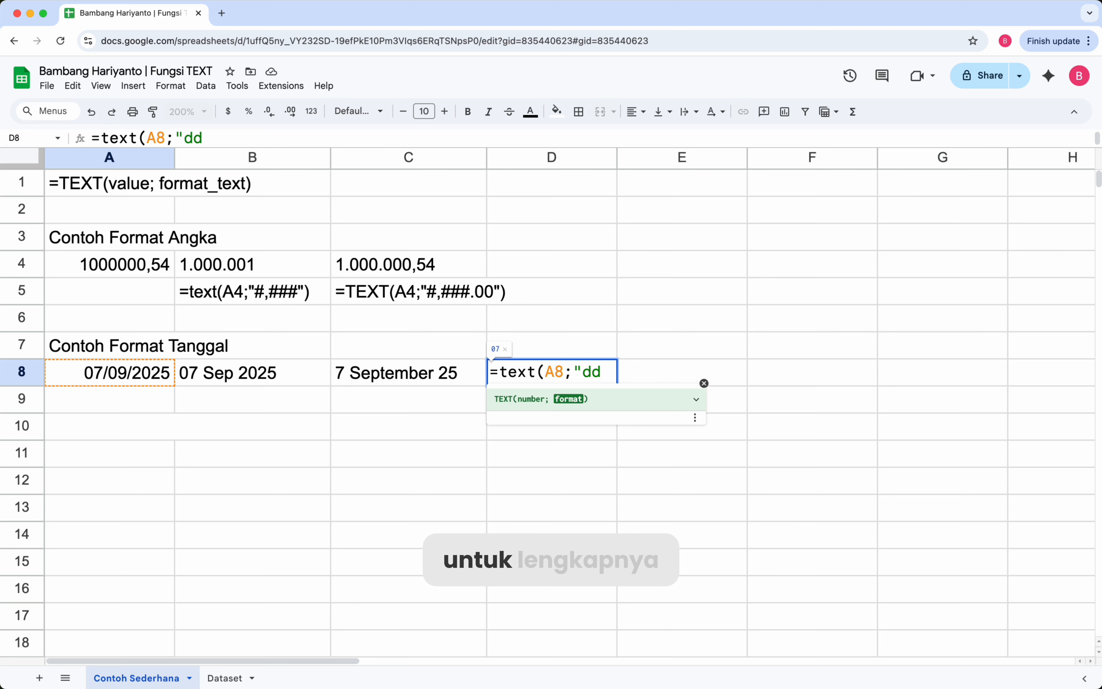
{"action": "type", "text": "d"}
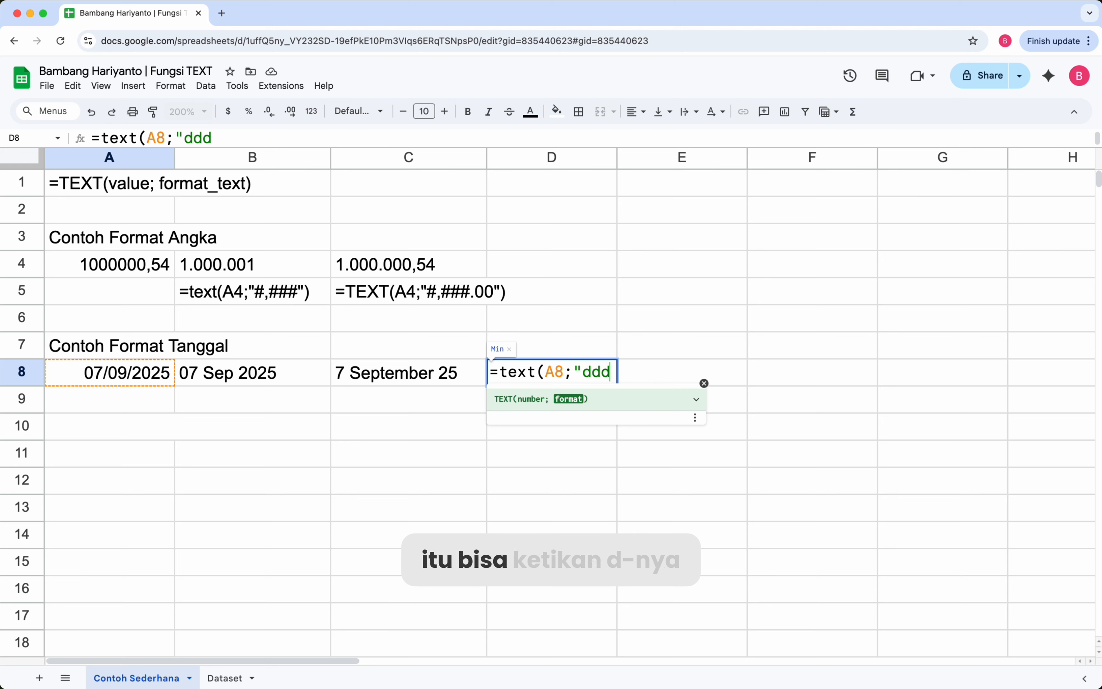
{"action": "type", "text": "d"}
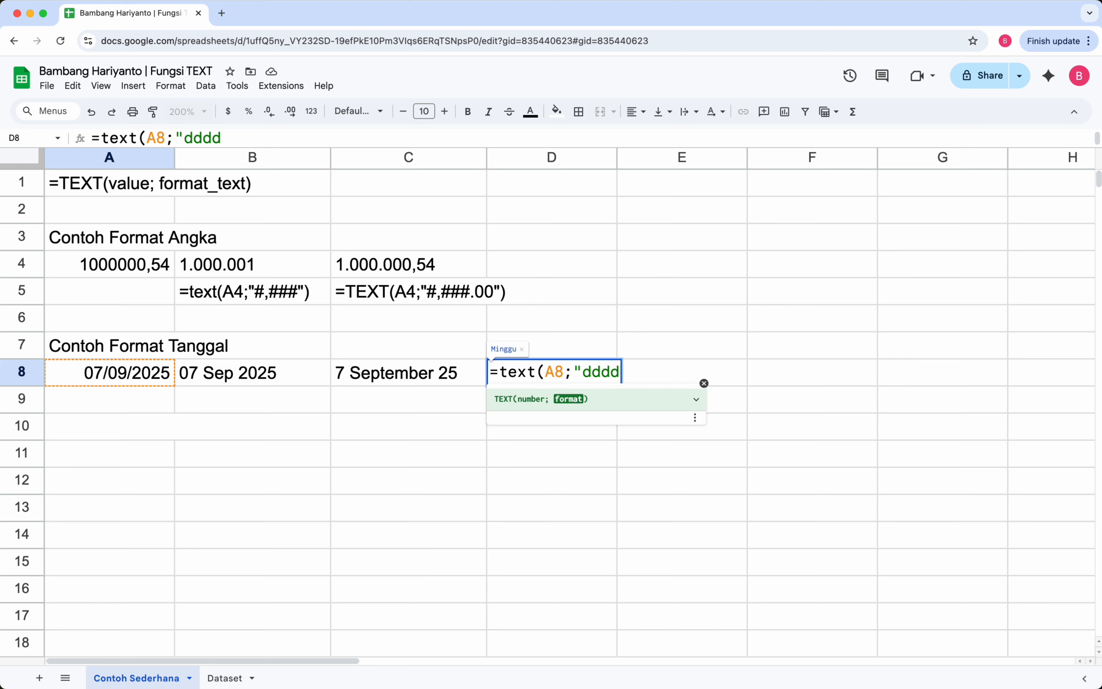
{"action": "type", "text": ", dd"}
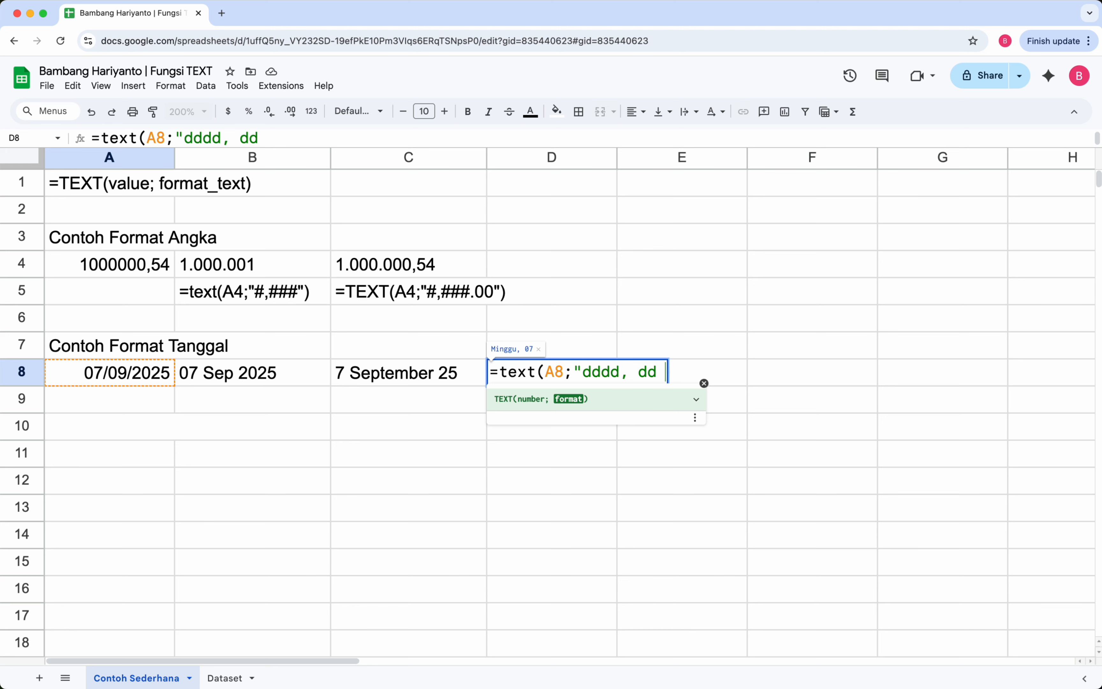
{"action": "type", "text": "mmmm"}
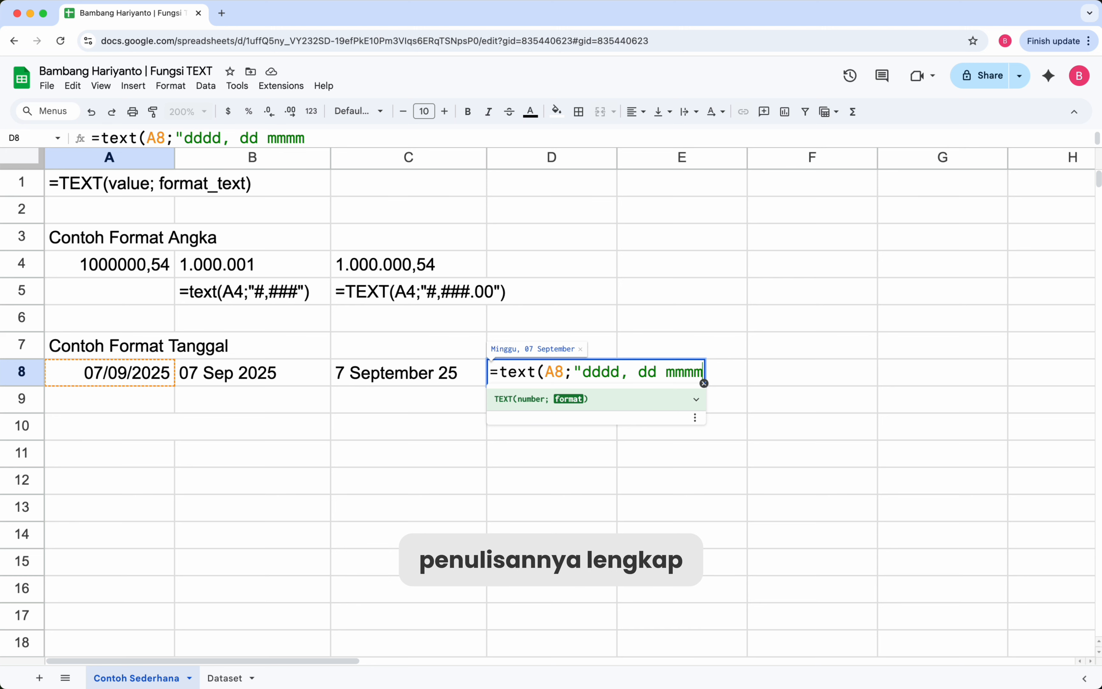
{"action": "type", "text": " yyyy"}
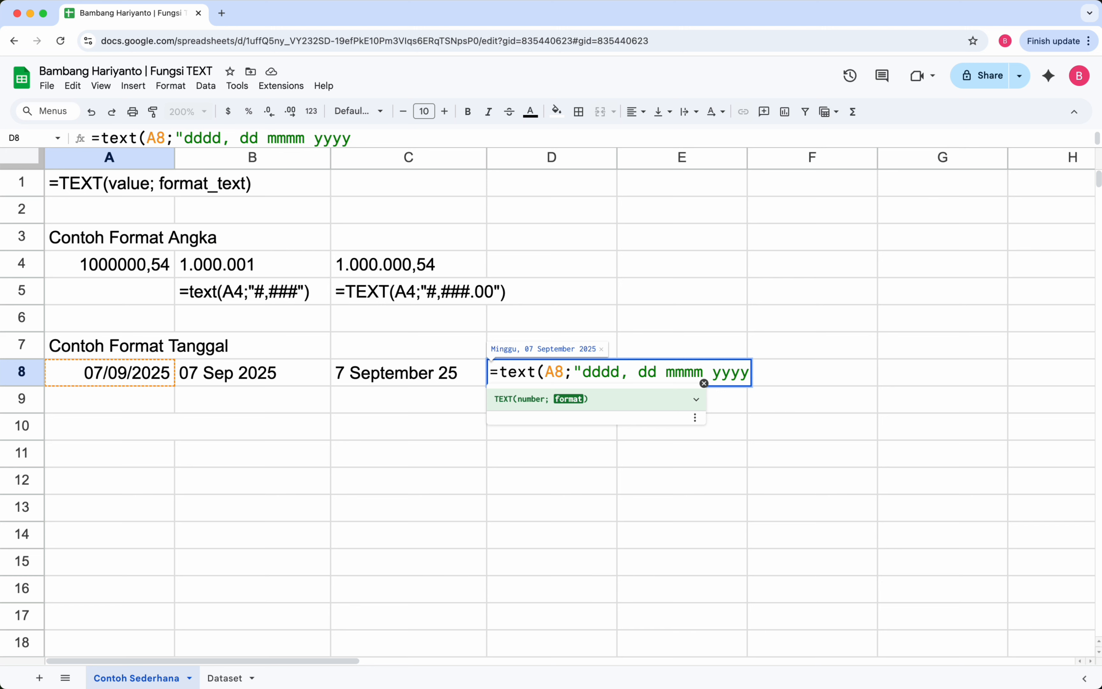
{"action": "type", "text": "\")"}
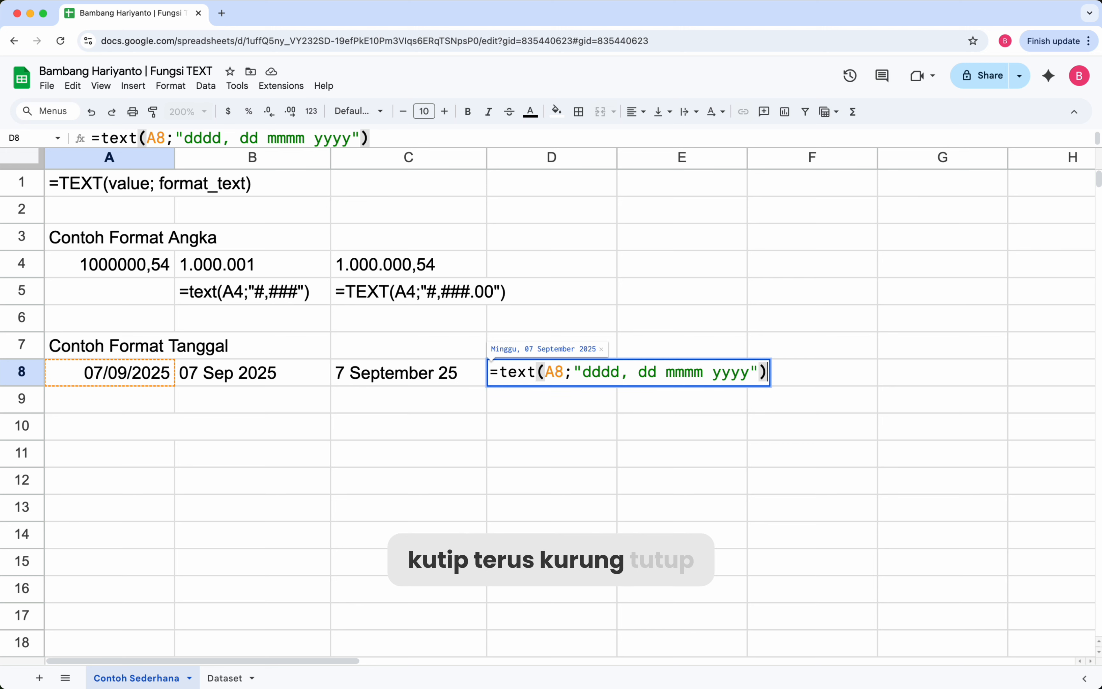
{"action": "key", "text": "Return"}
{"action": "key", "text": "Up"}
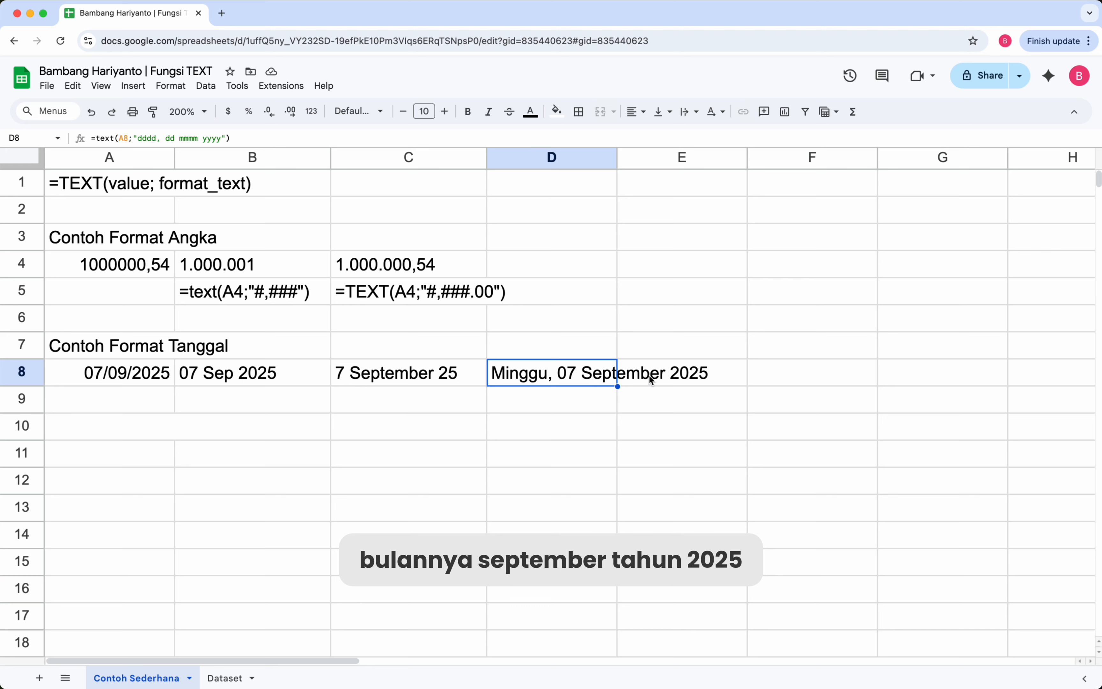
Enter the formula =text(A8;"dddd") in cell E8 to get only the full day name, and widen column D to fit its date.
{"action": "left_click", "coordinate": [646, 386]}
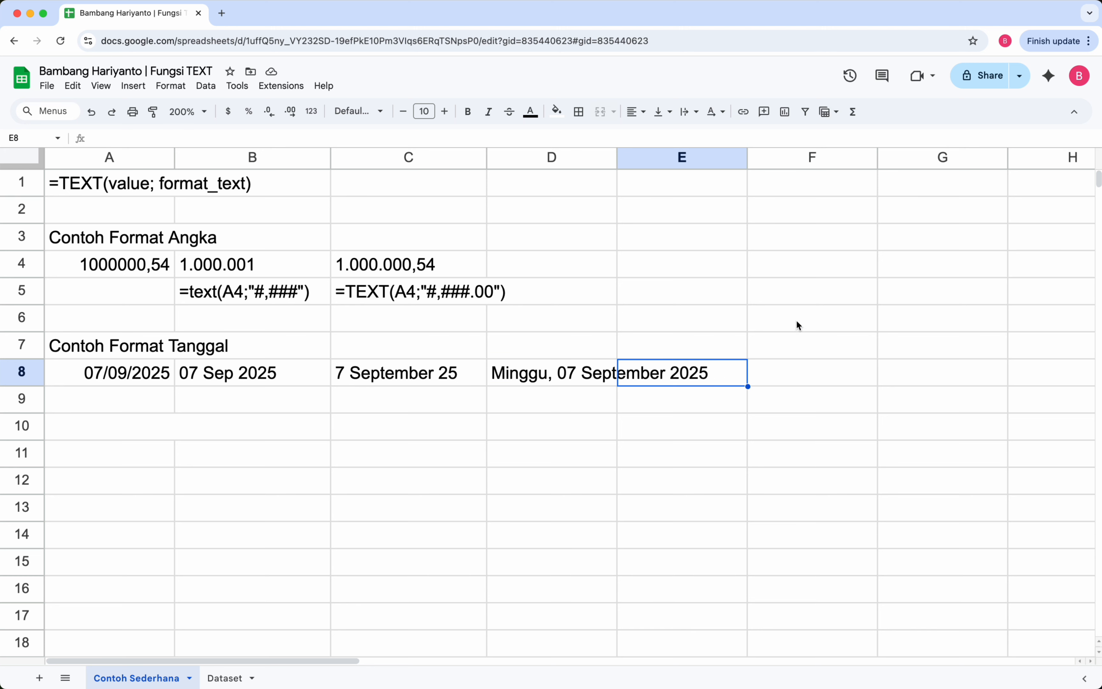
{"action": "type", "text": "="}
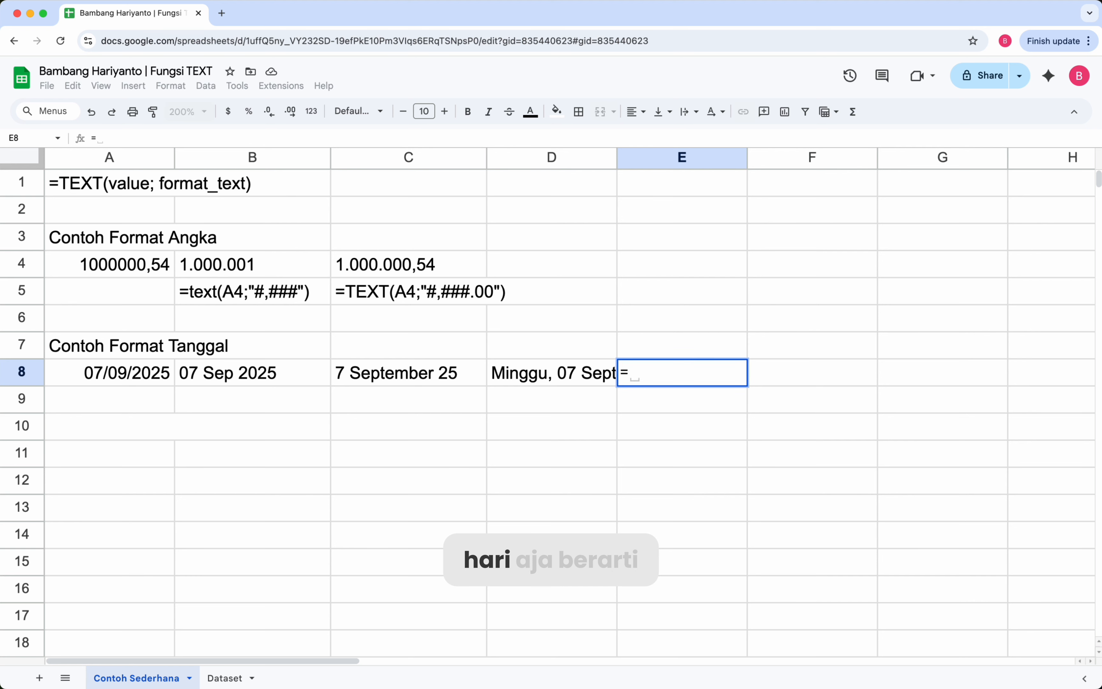
{"action": "key", "text": "Left"}
{"action": "key", "text": "Left"}
{"action": "key", "text": "Left"}
{"action": "key", "text": "Left"}
{"action": "key", "text": "Right"}
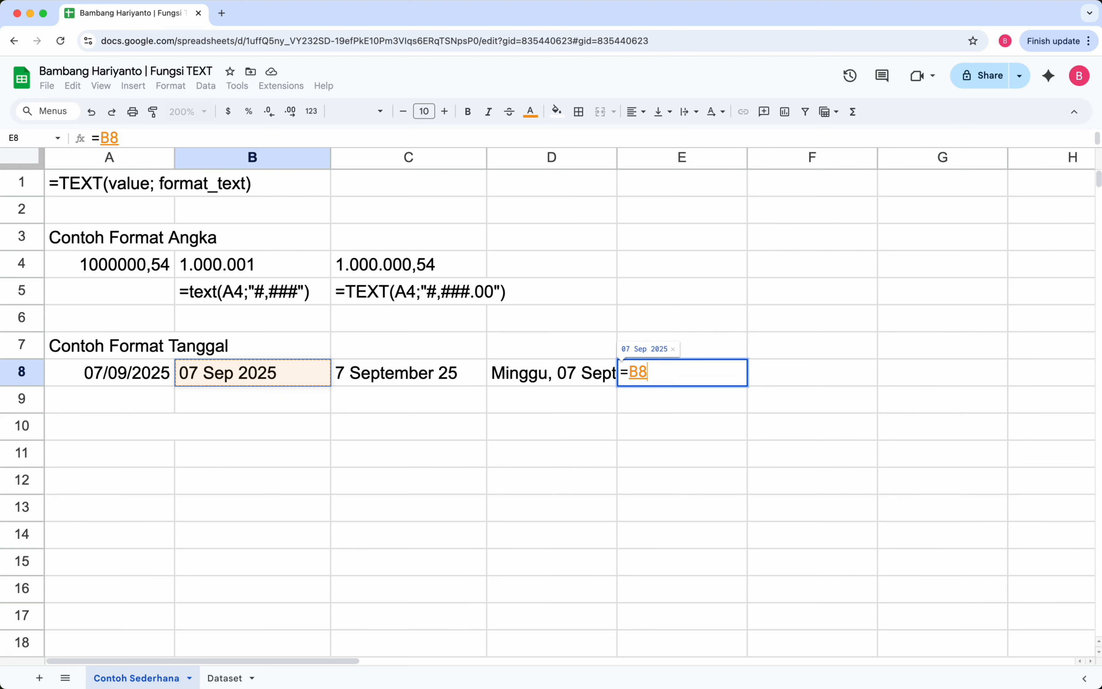
{"action": "key", "text": "BackSpace"}
{"action": "type", "text": "te"}
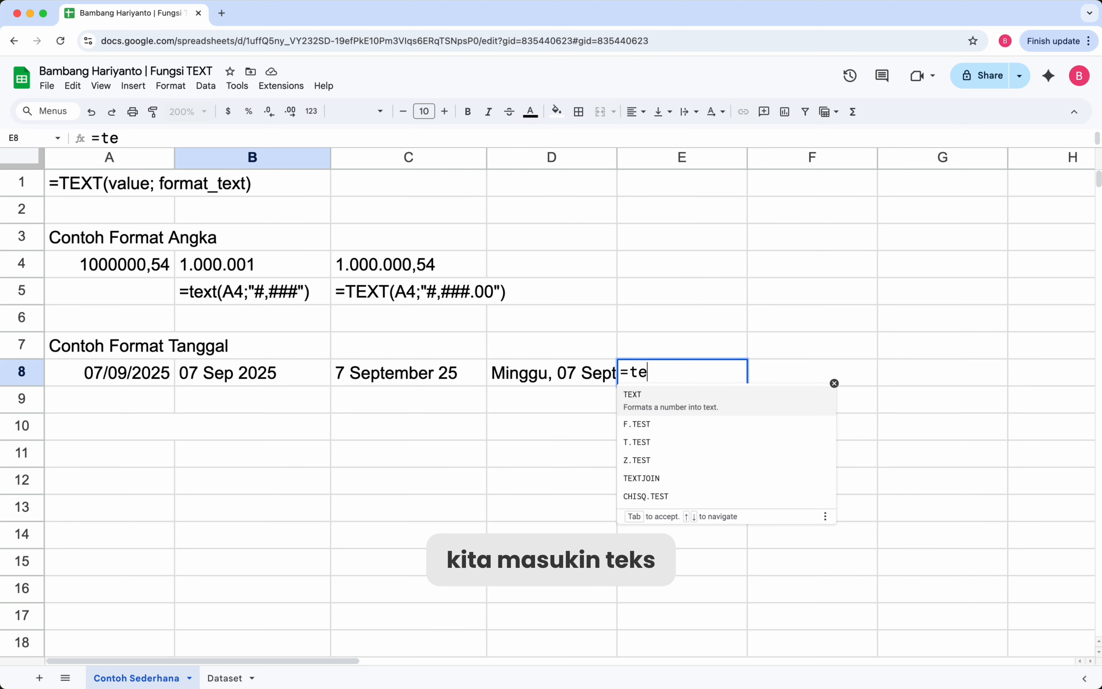
{"action": "type", "text": "xt("}
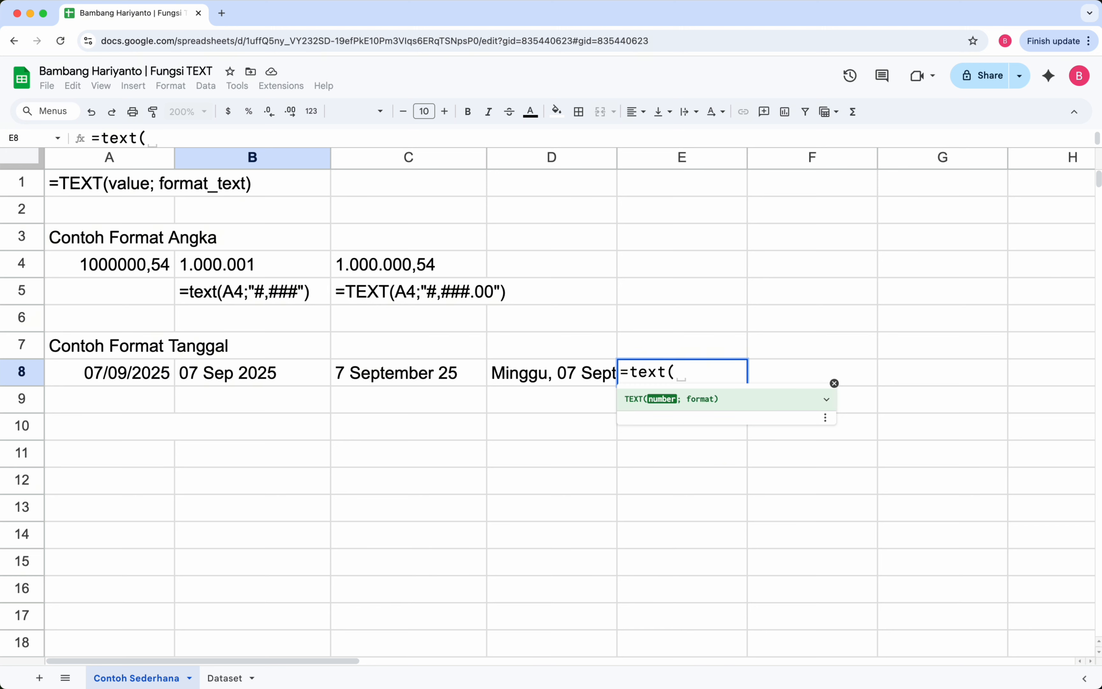
{"action": "key", "text": "Left"}
{"action": "key", "text": "Left"}
{"action": "key", "text": "Left"}
{"action": "key", "text": "Left"}
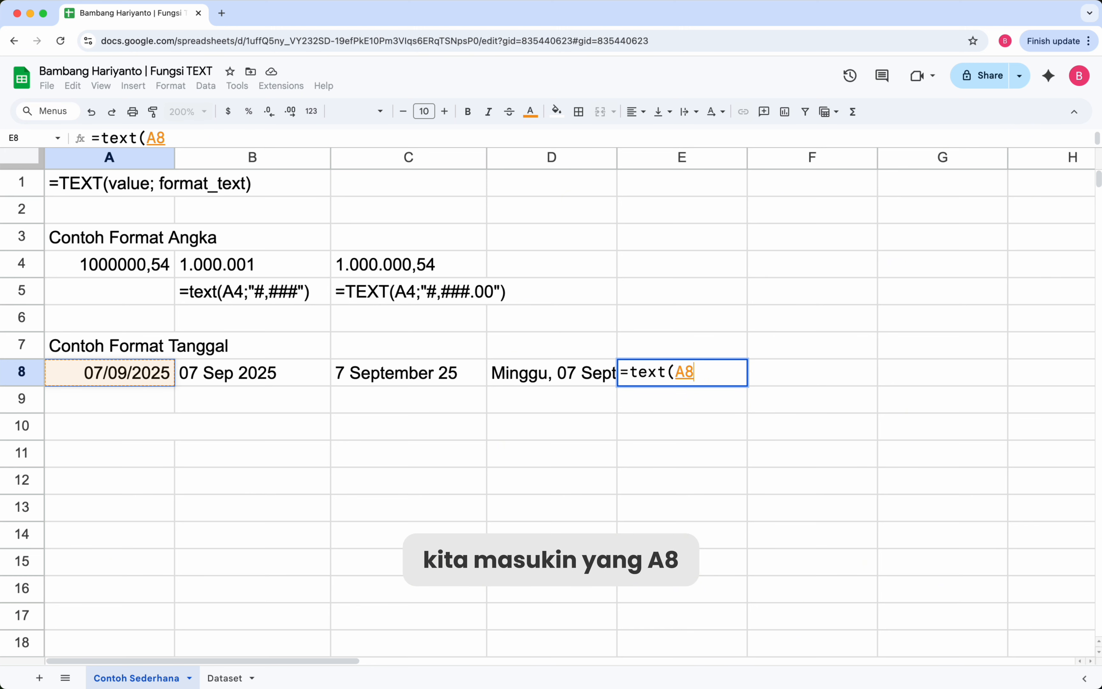
{"action": "type", "text": ";"}
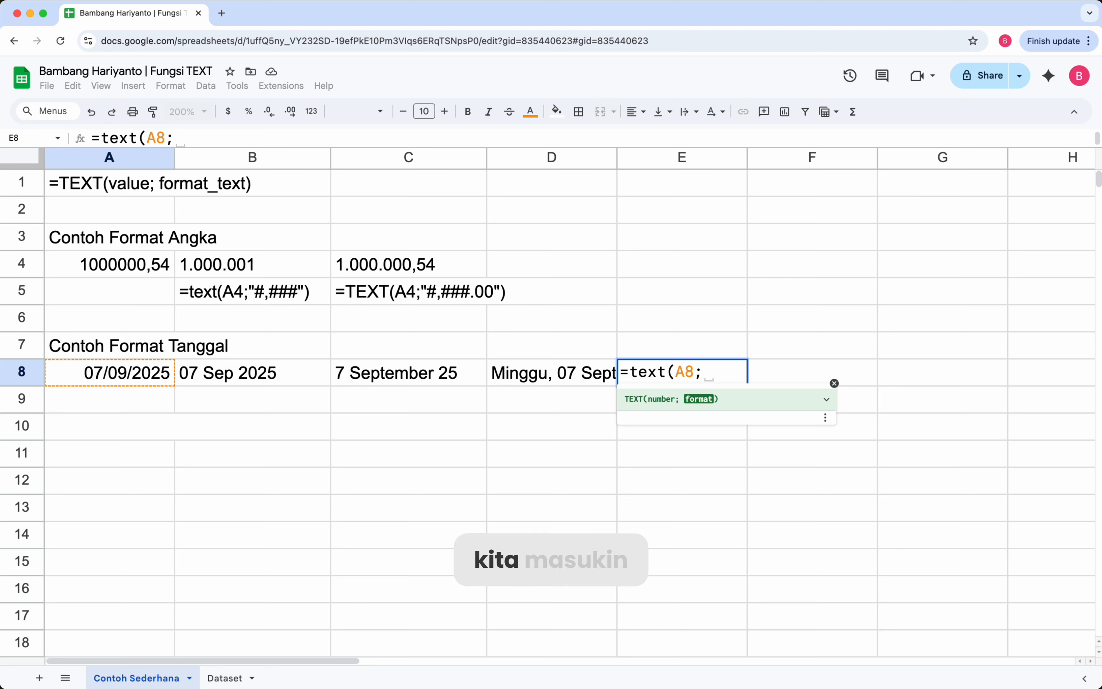
{"action": "type", "text": "\""}
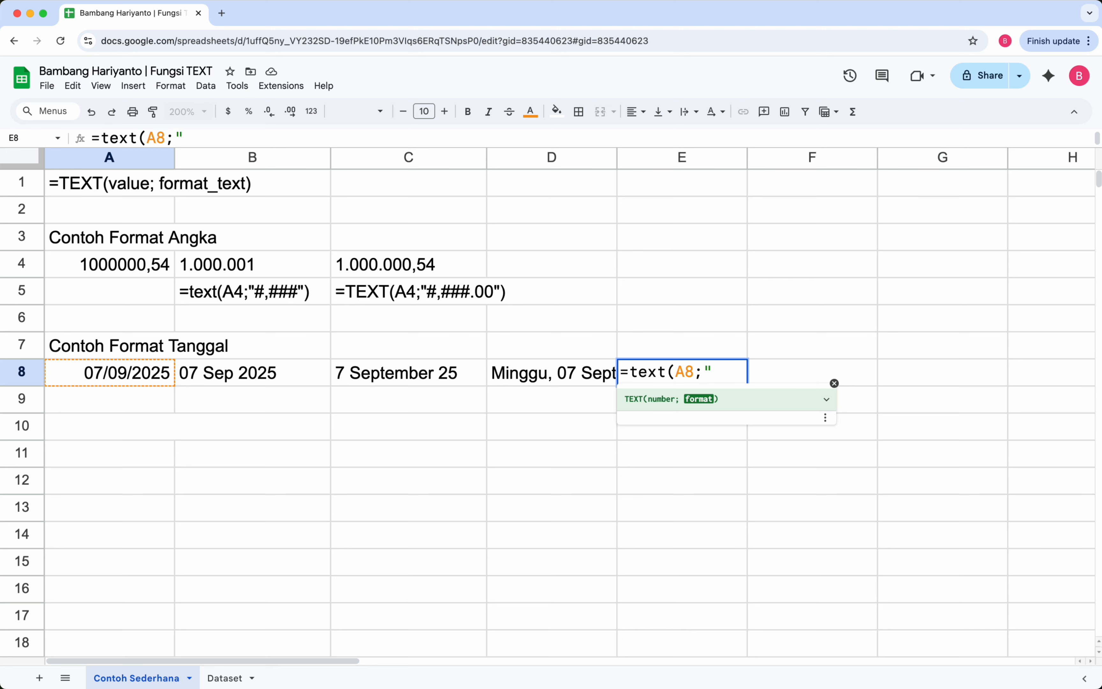
{"action": "type", "text": "dd"}
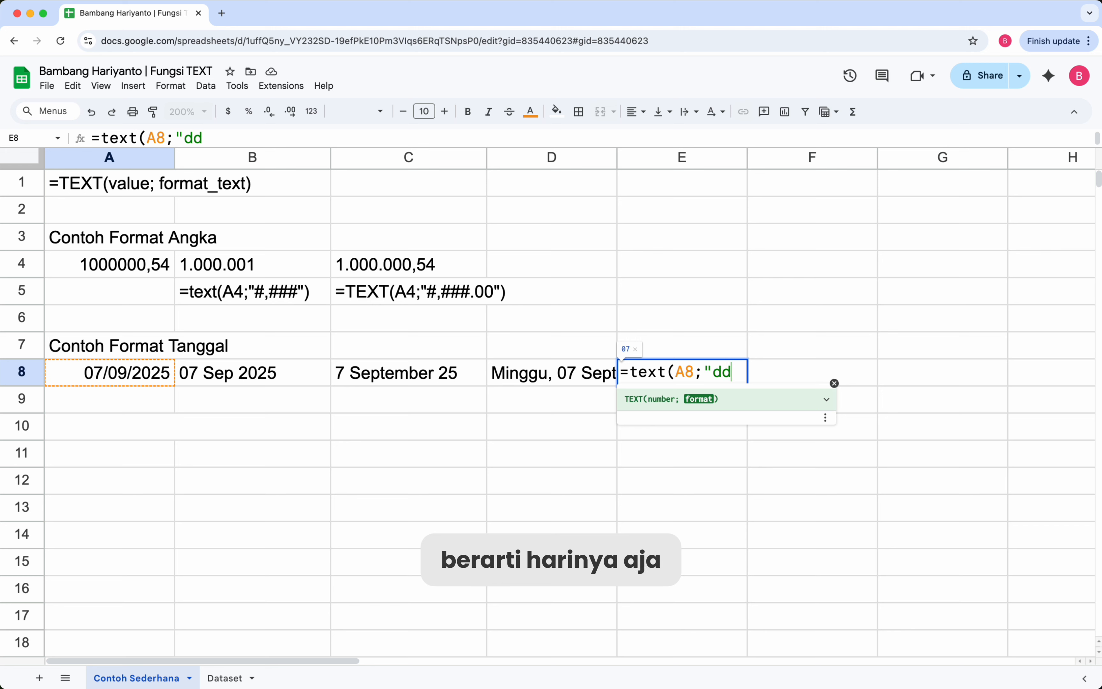
{"action": "type", "text": "dd"}
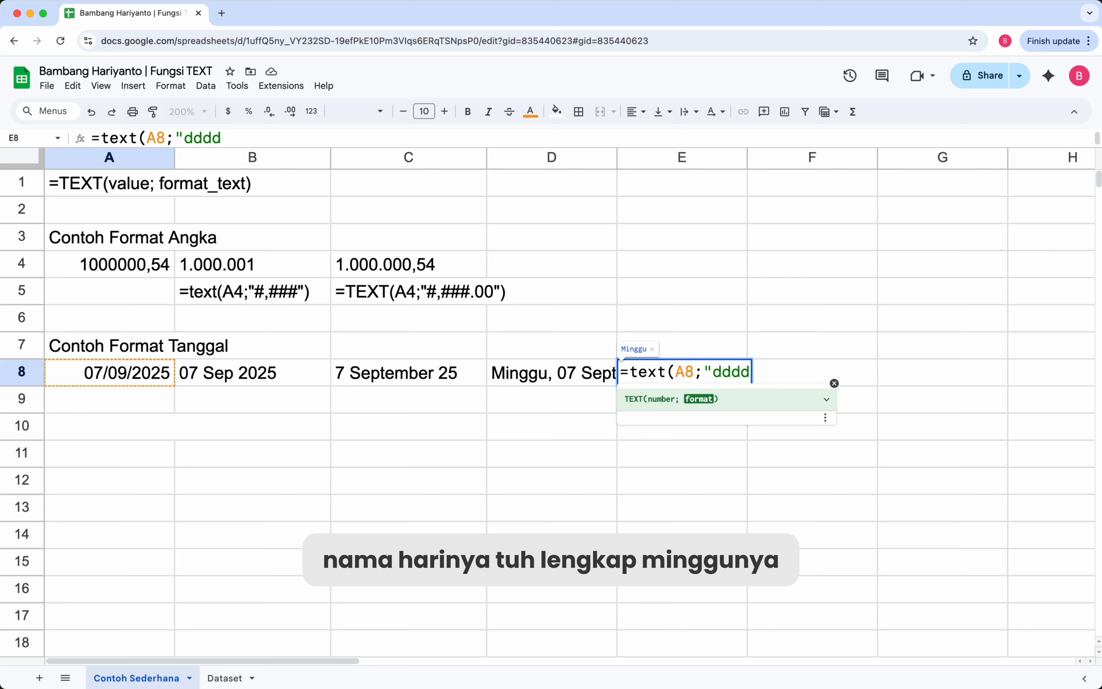
{"action": "type", "text": "\""}
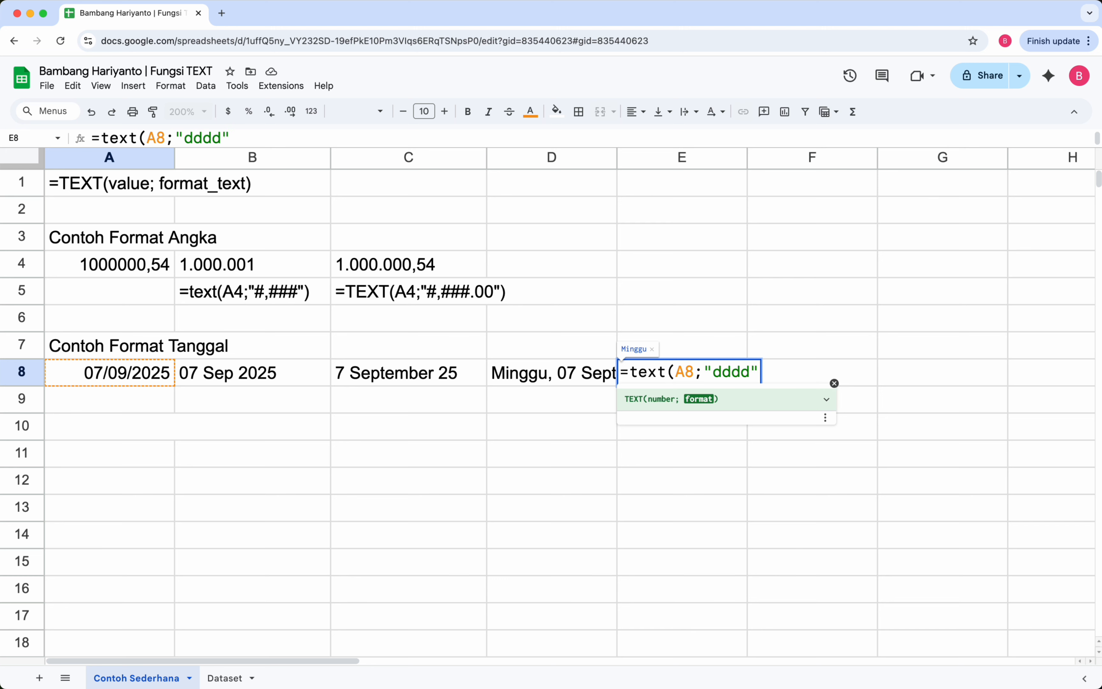
{"action": "type", "text": ")"}
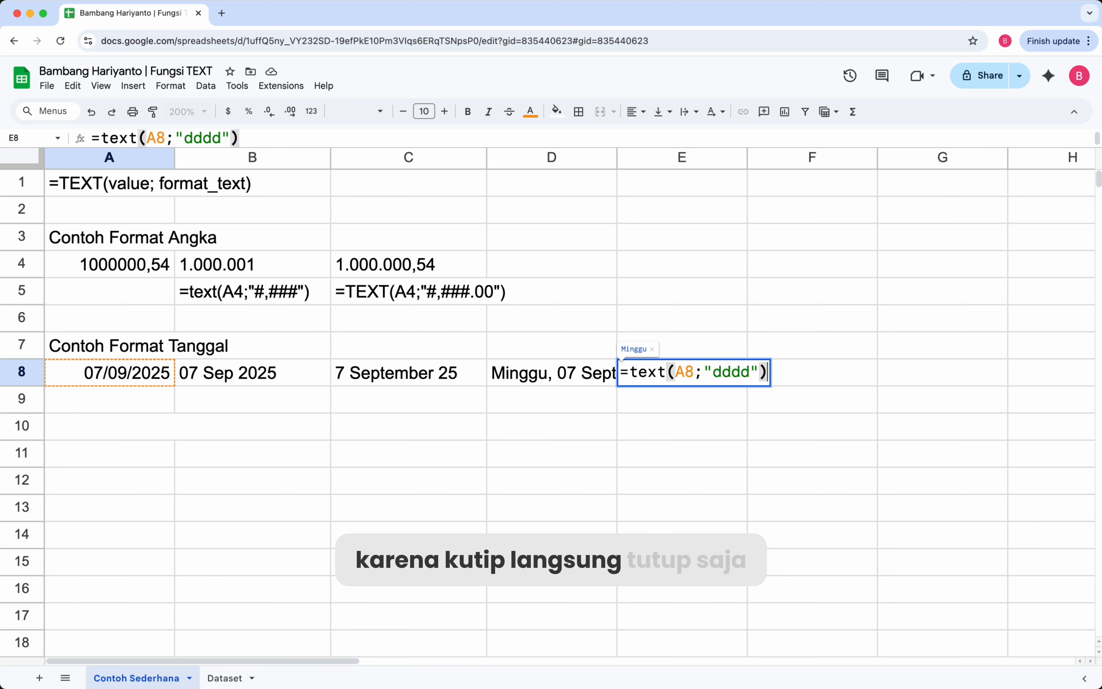
{"action": "key", "text": "Return"}
{"action": "key", "text": "Up"}
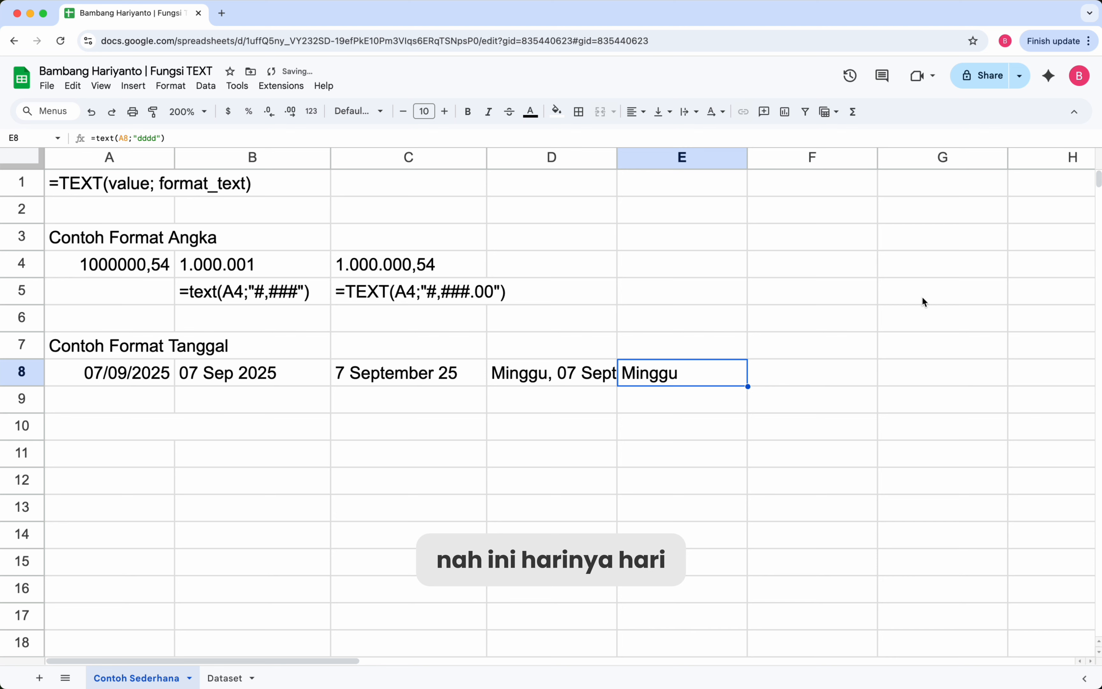
{"action": "left_click_drag", "start_coordinate": [618, 157], "coordinate": [736, 159]}
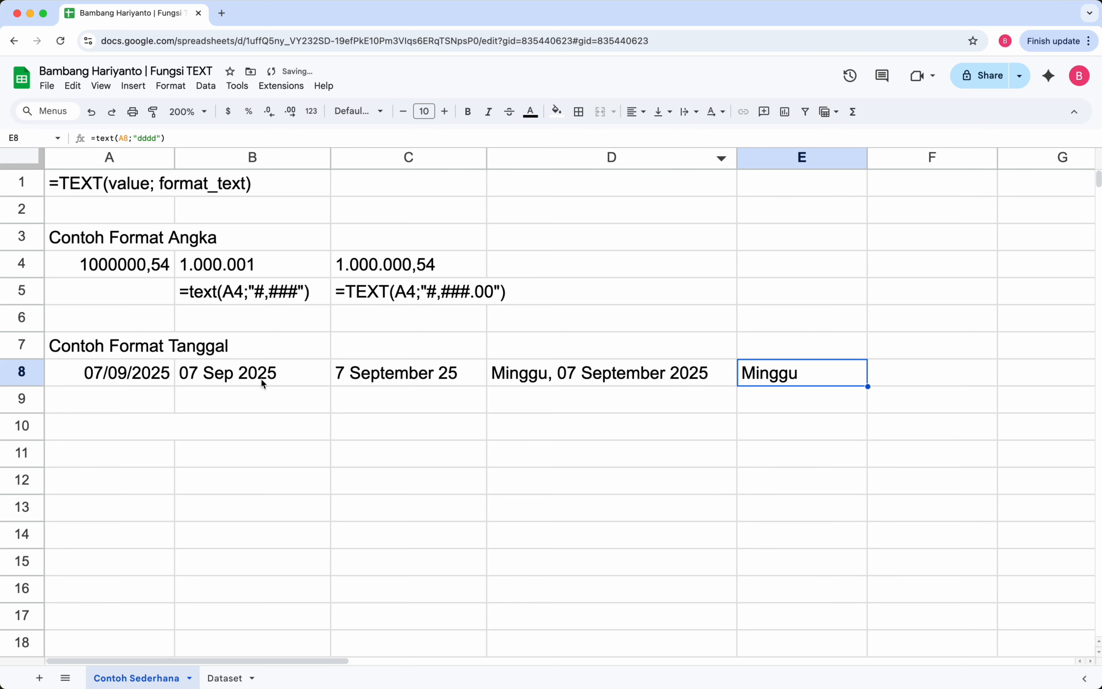
Copy the formula text from B8 into cell B9 as plain text, preceded by an apostrophe: '=text(A8;"dd mmm yyyy").
{"action": "left_click", "coordinate": [254, 372]}
{"action": "left_click", "coordinate": [239, 137]}
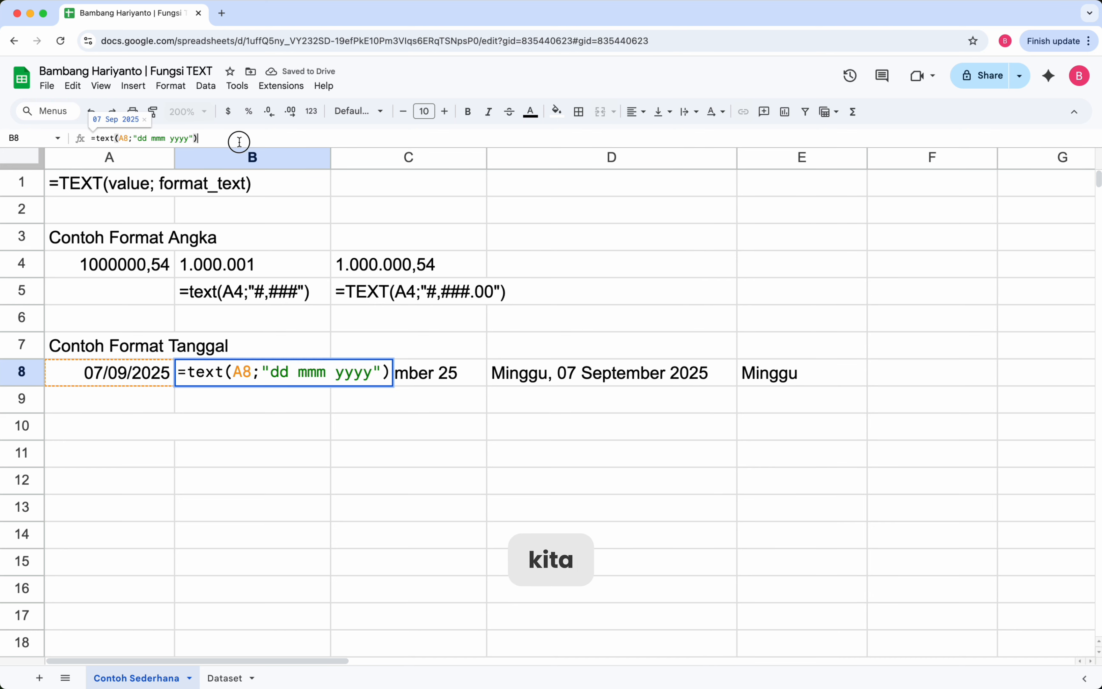
{"action": "left_click_drag", "start_coordinate": [238, 138], "coordinate": [38, 137]}
{"action": "key", "text": "super+c"}
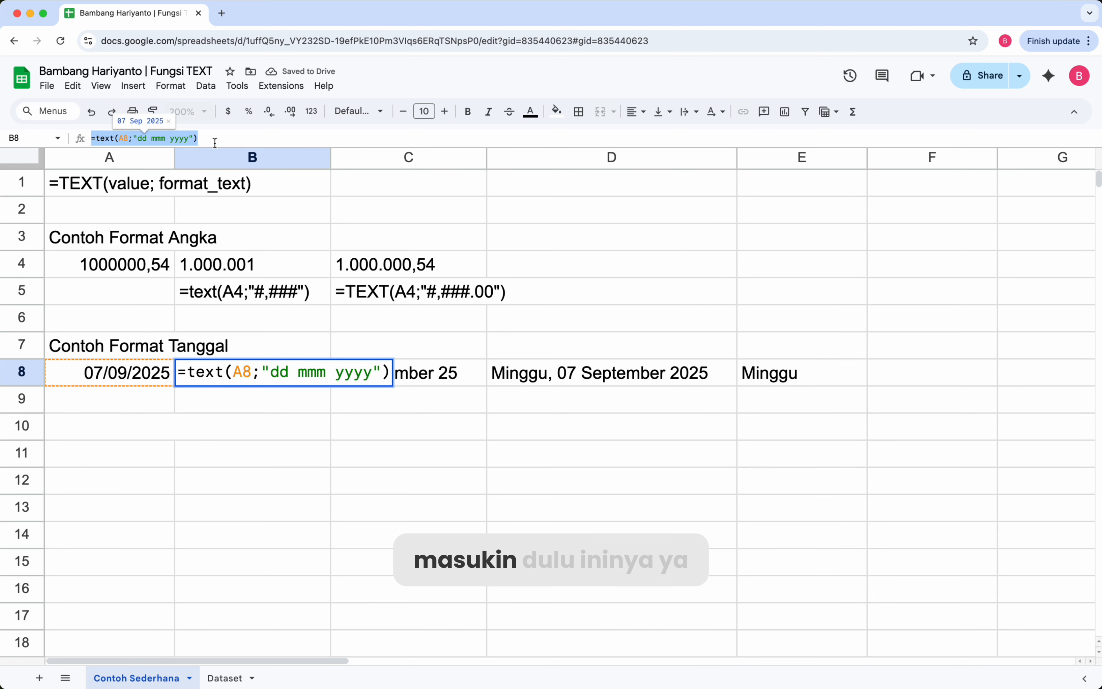
{"action": "key", "text": "Return"}
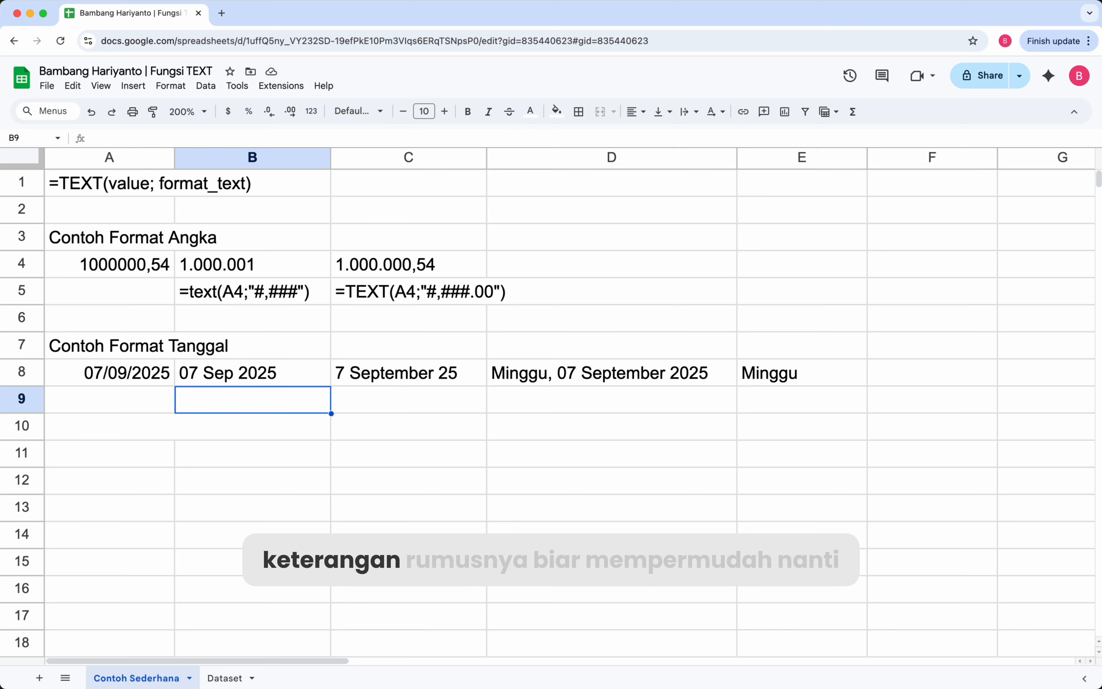
{"action": "type", "text": "'"}
{"action": "key", "text": "super+v"}
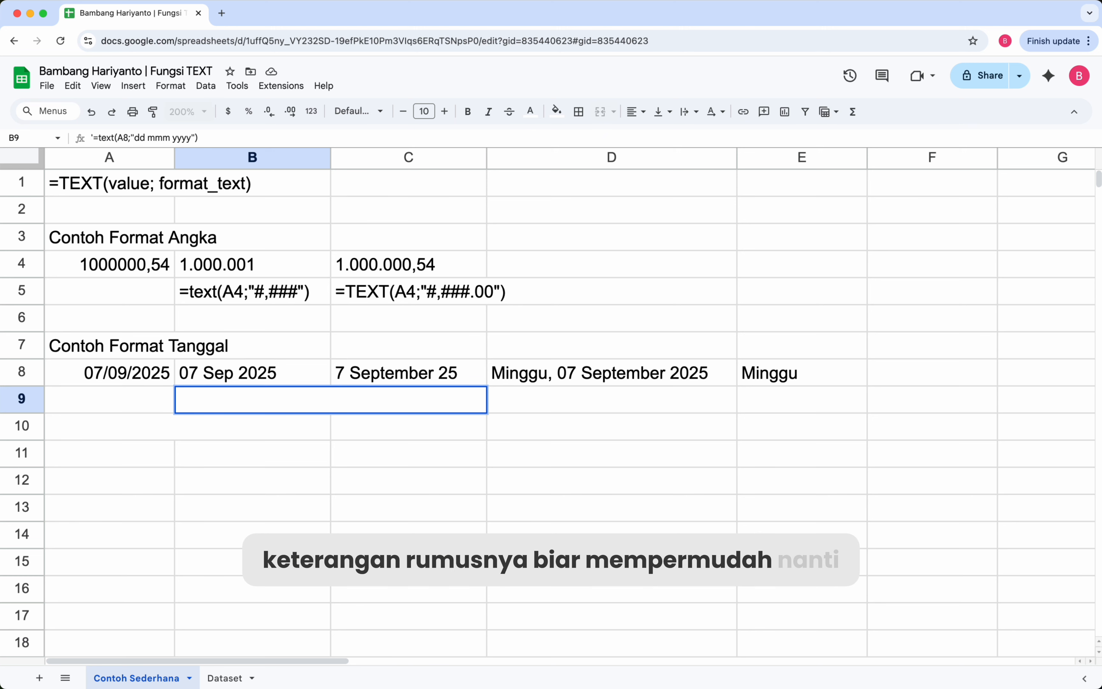
{"action": "key", "text": "Return"}
{"action": "key", "text": "Up"}
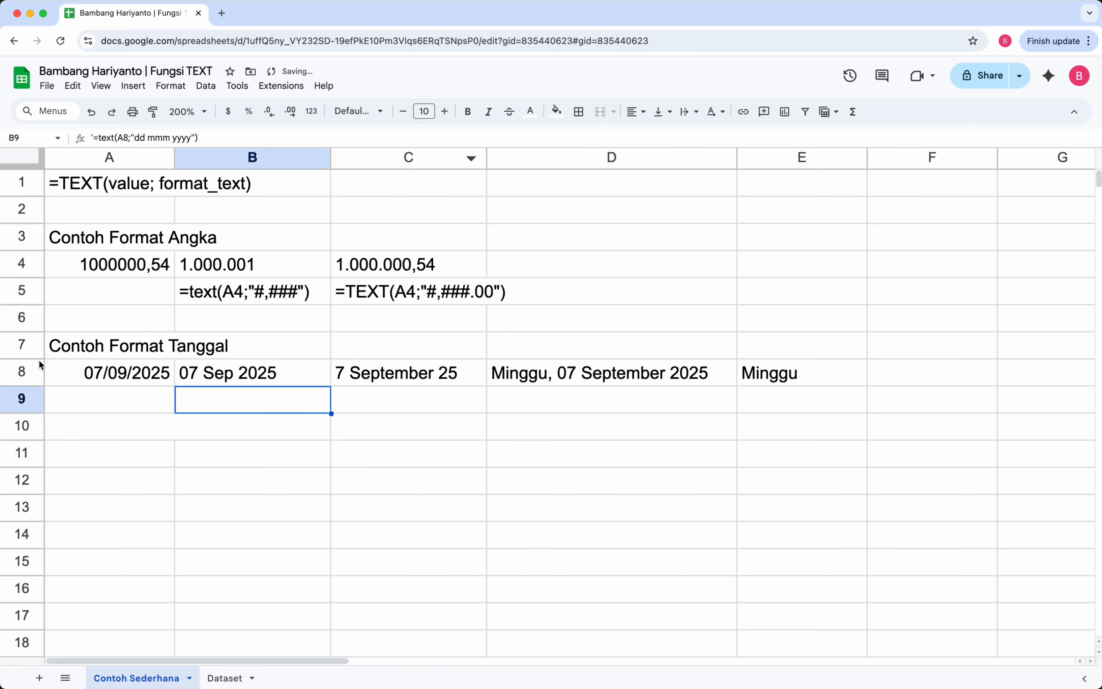
Set the text colour of the whole of row 9 to black.
{"action": "left_click", "coordinate": [14, 399]}
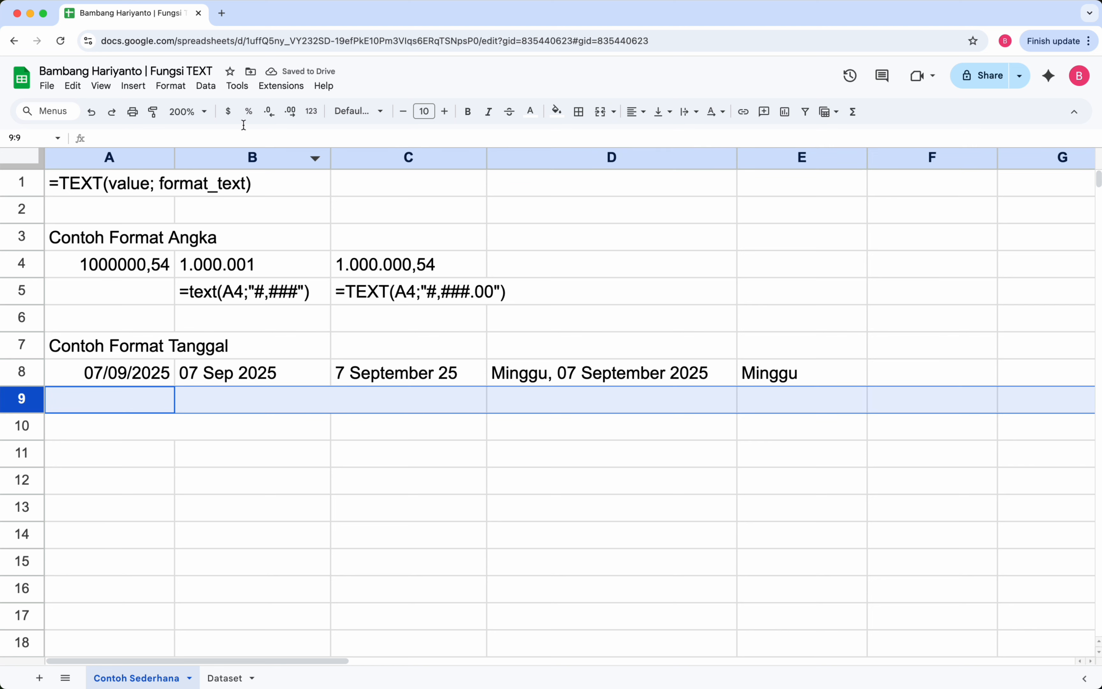
{"action": "left_click", "coordinate": [542, 113]}
{"action": "left_click", "coordinate": [534, 155]}
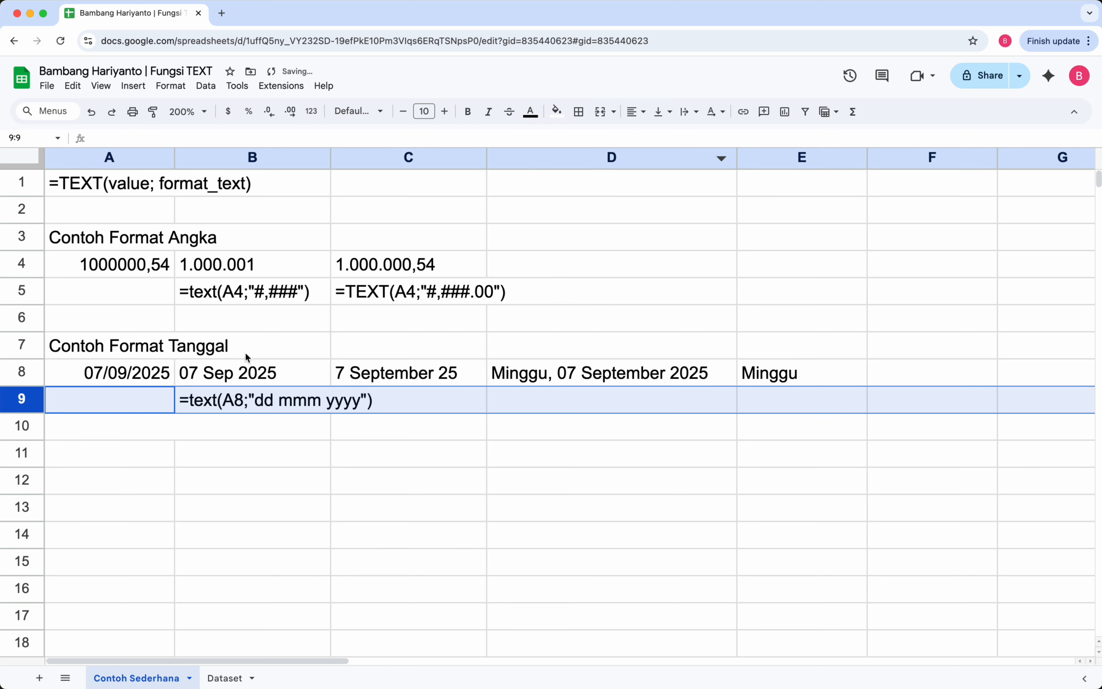
Copy the formula text from C8 into cell C9 as plain text, preceded by an apostrophe: '=text(A8;"d mmmm yy").
{"action": "left_click", "coordinate": [377, 398]}
{"action": "key", "text": "Up"}
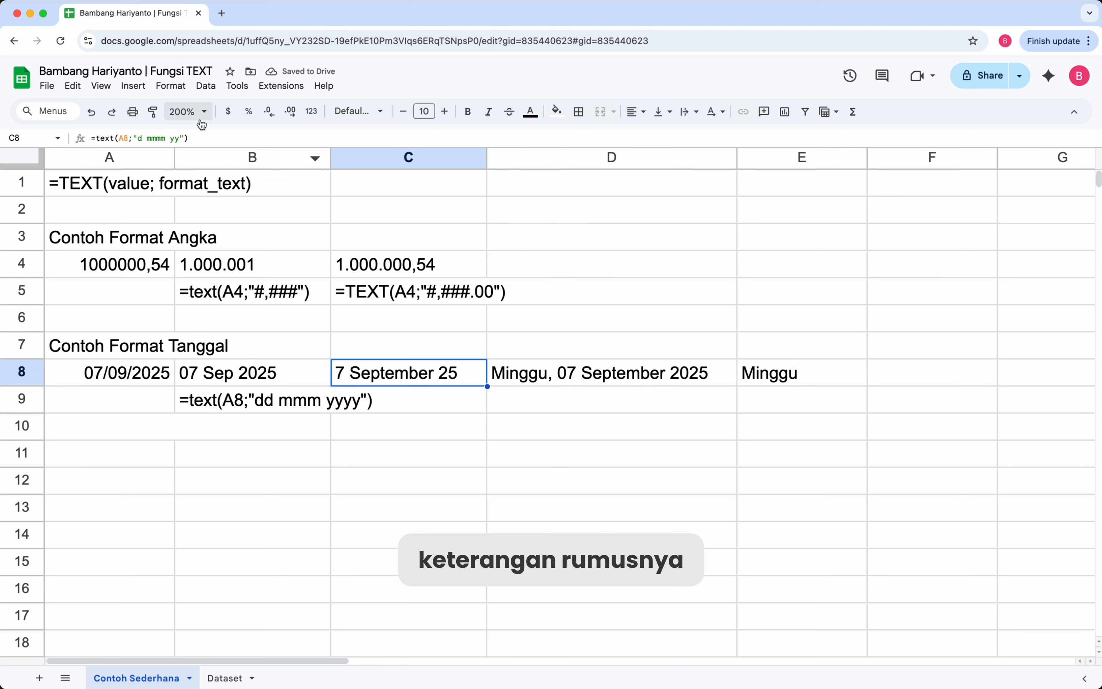
{"action": "left_click_drag", "start_coordinate": [208, 135], "coordinate": [34, 134]}
{"action": "key", "text": "super+c"}
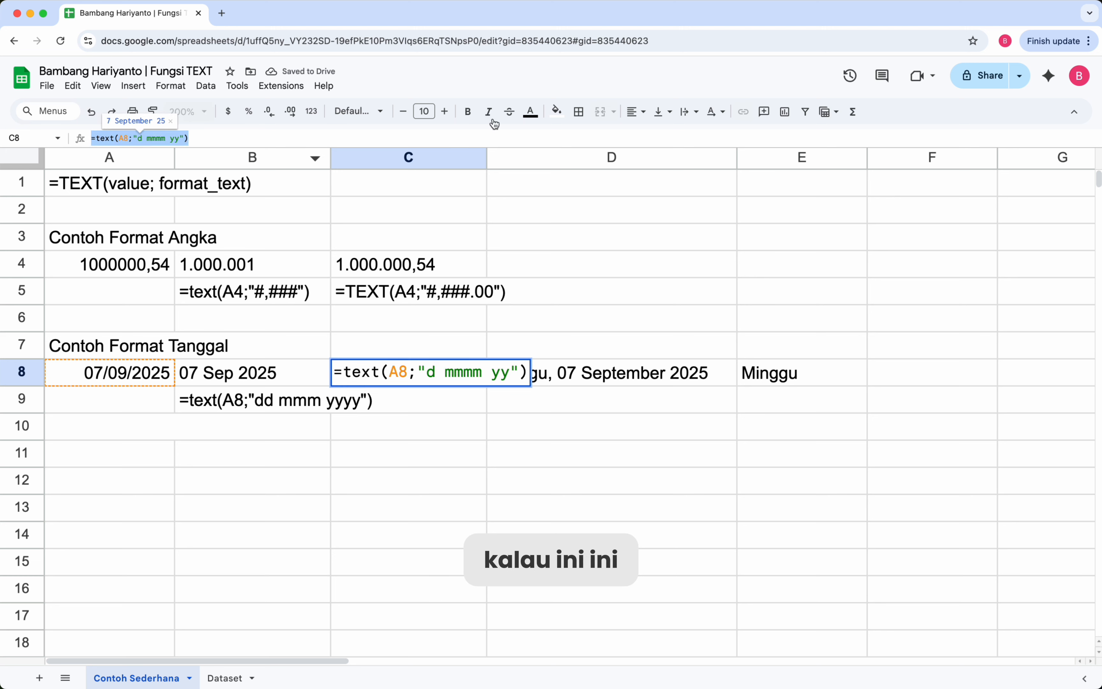
{"action": "key", "text": "Return"}
{"action": "key", "text": "Return"}
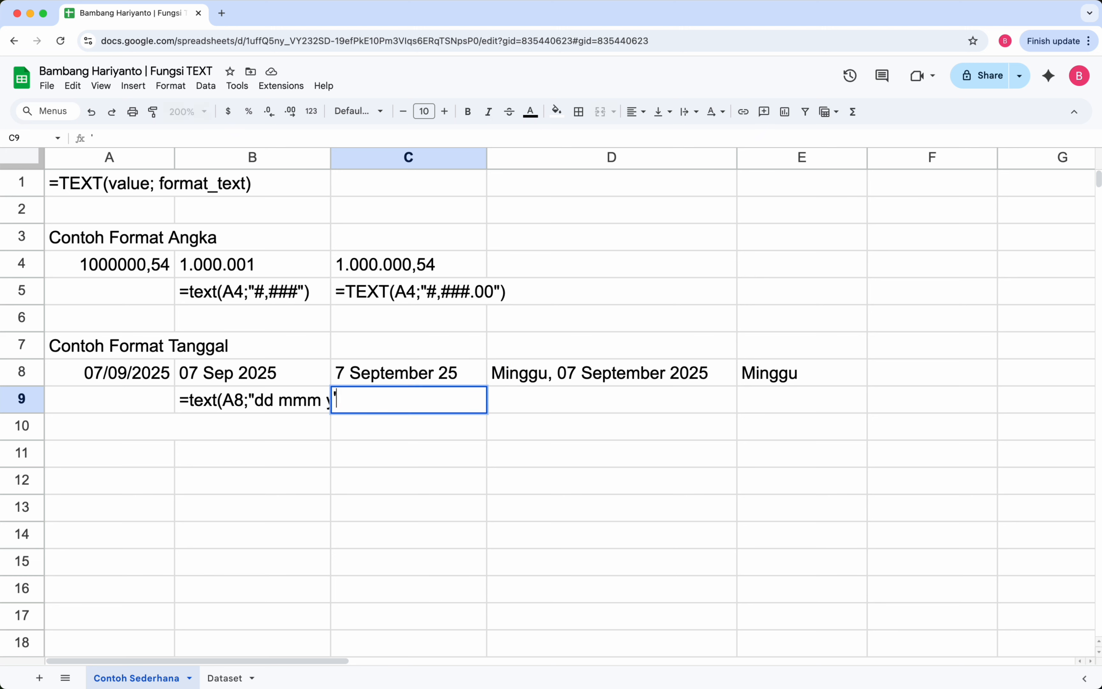
{"action": "key", "text": "super+v"}
{"action": "key", "text": "Return"}
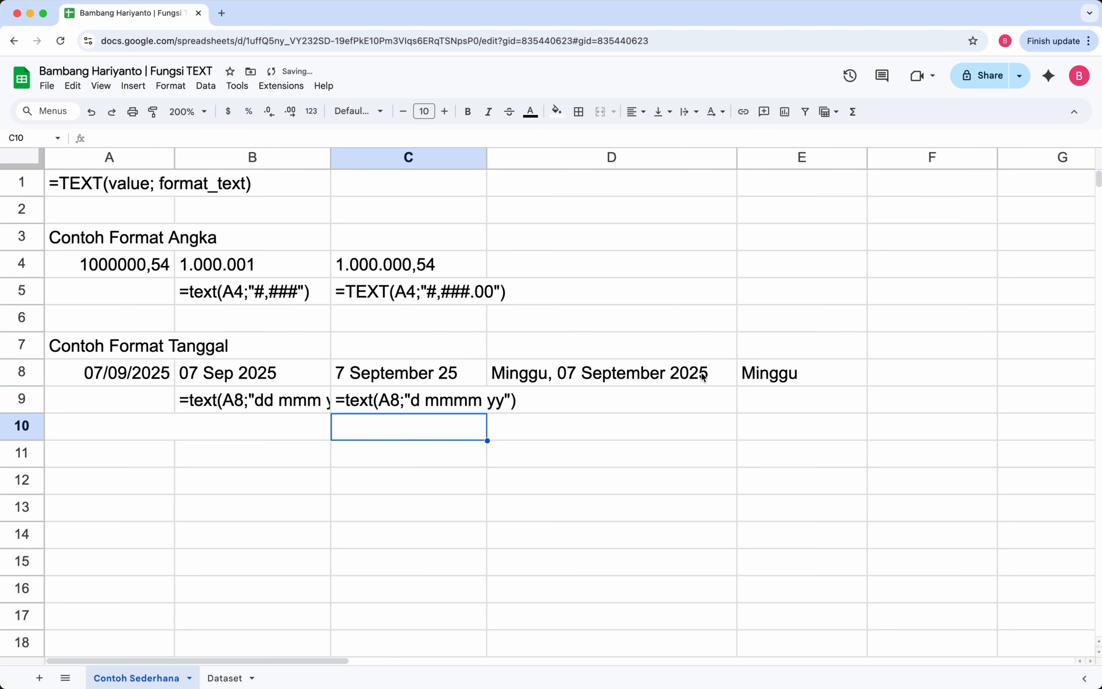
Copy the formula text from D8 into cell D9 as plain text, preceded by an apostrophe: '=text(A8;"dddd, dd mmmm yyyy").
{"action": "left_click", "coordinate": [605, 381]}
{"action": "left_click_drag", "start_coordinate": [230, 138], "coordinate": [11, 143]}
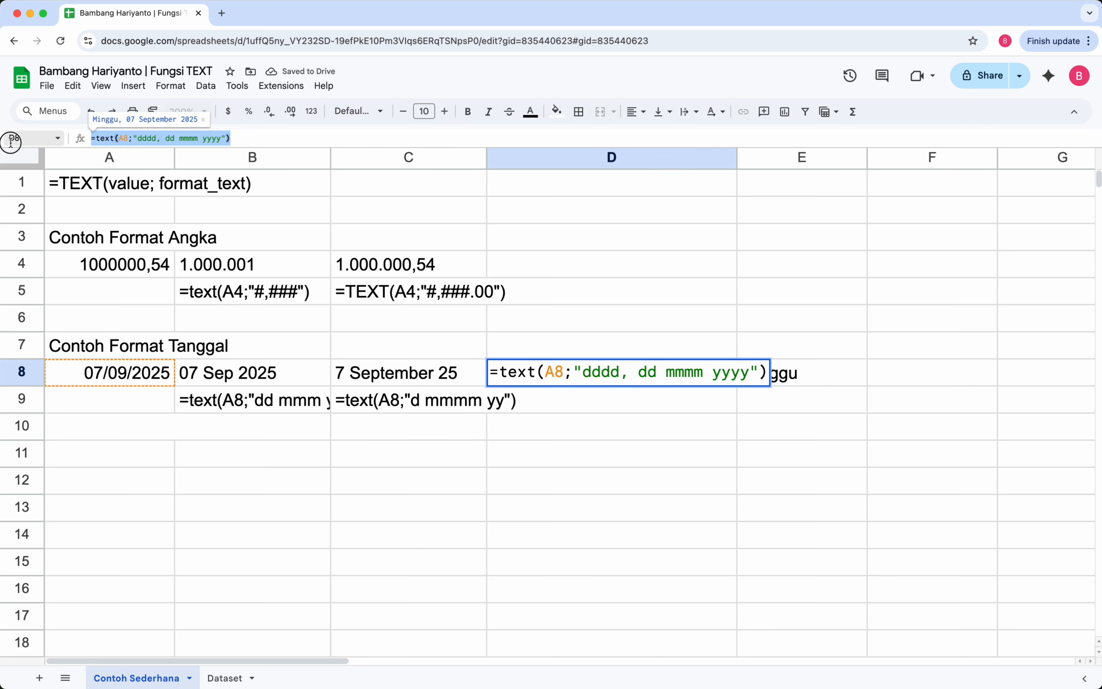
{"action": "key", "text": "super+c"}
{"action": "key", "text": "Return"}
{"action": "type", "text": "'"}
{"action": "key", "text": "super+v"}
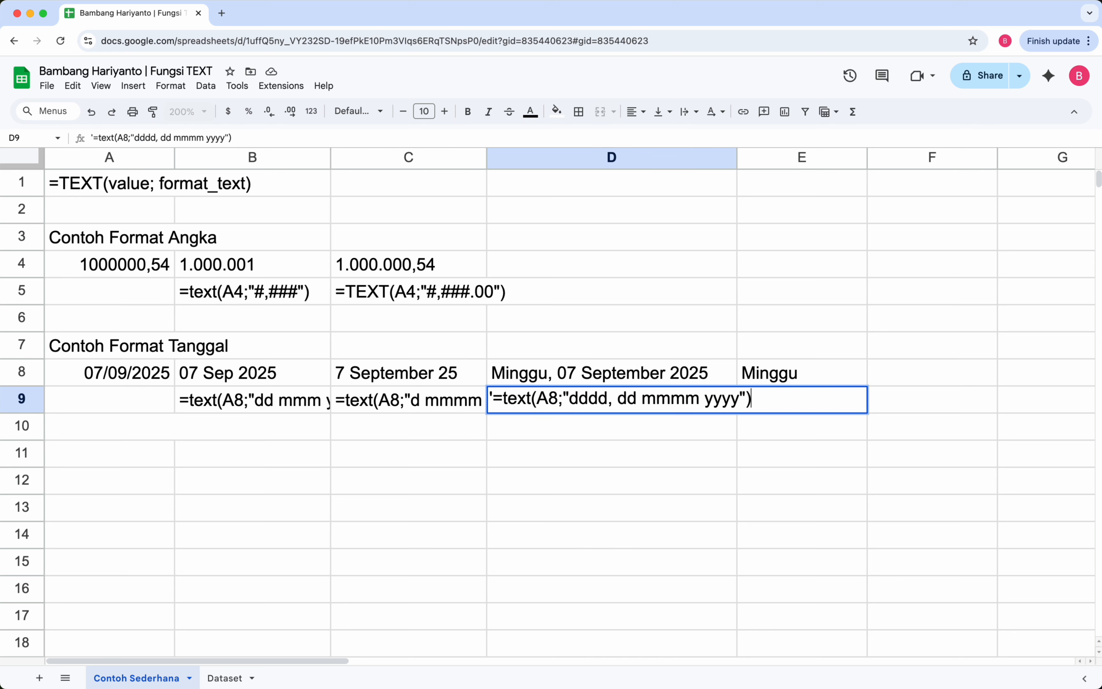
{"action": "key", "text": "Return"}
Copy the formula text from E8 into cell E9 as plain text, preceded by an apostrophe: '=text(A8;"dddd").
{"action": "left_click", "coordinate": [775, 371]}
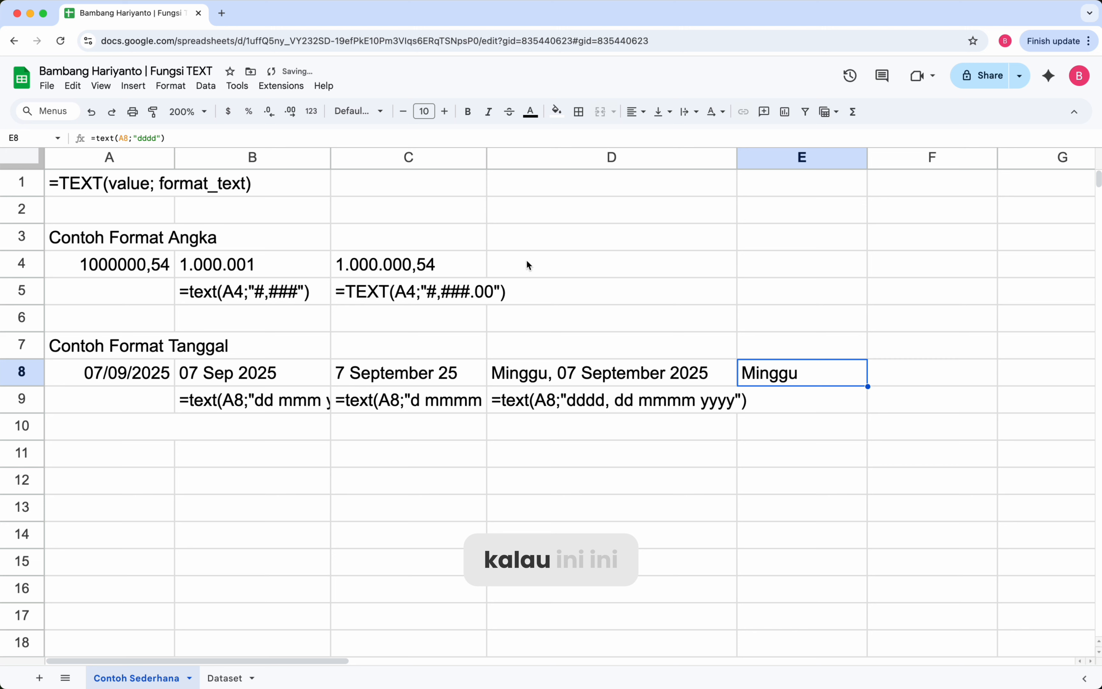
{"action": "left_click_drag", "start_coordinate": [185, 138], "coordinate": [37, 133]}
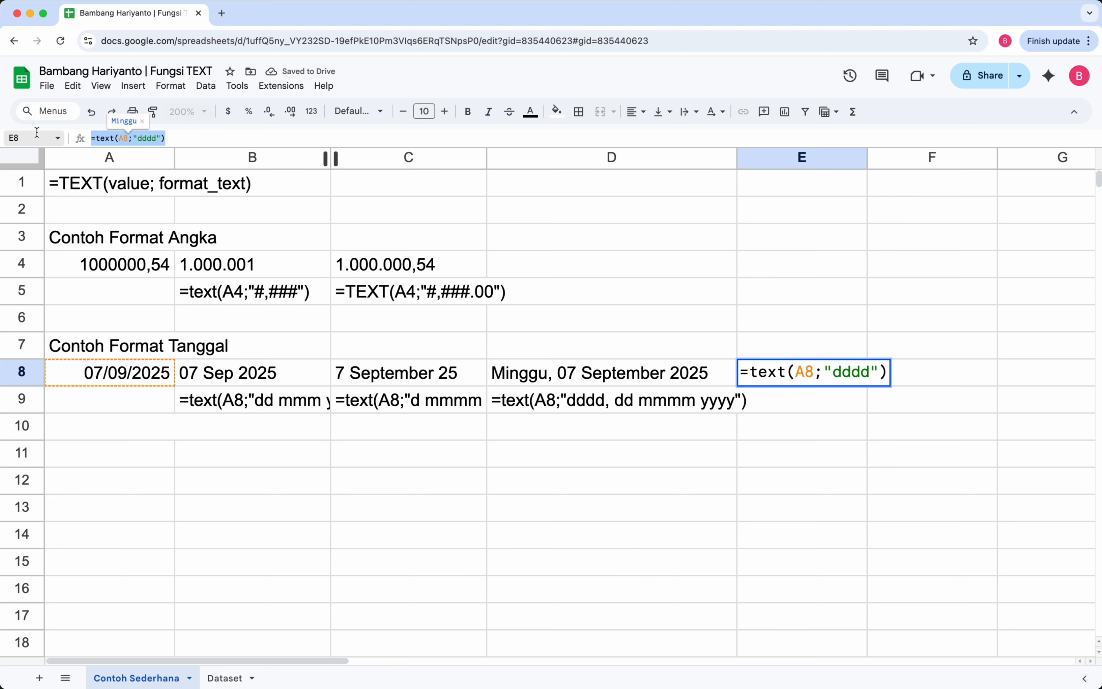
{"action": "key", "text": "Return"}
{"action": "left_click", "coordinate": [104, 133]}
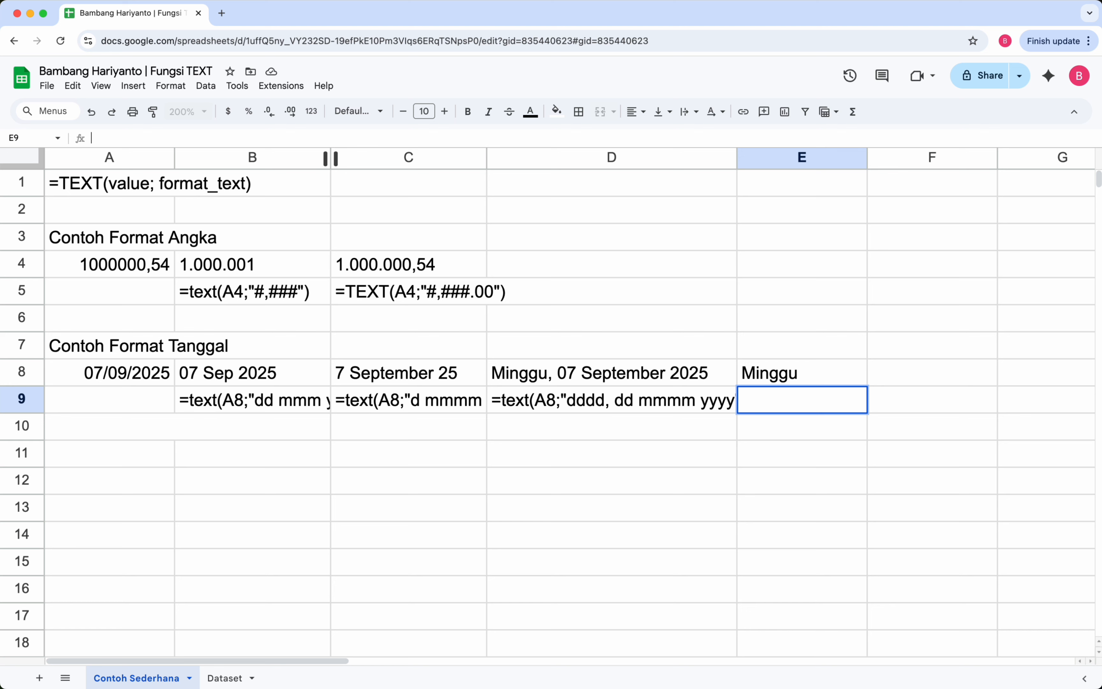
{"action": "type", "text": "'"}
{"action": "key", "text": "super+v"}
{"action": "key", "text": "Return"}
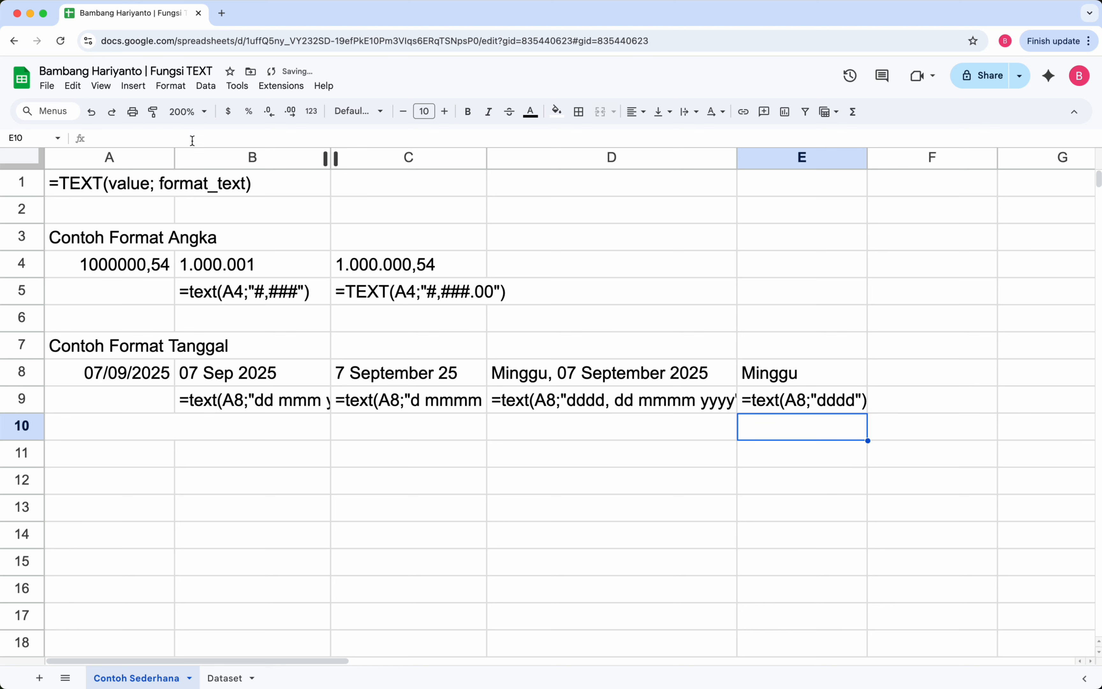
Widen columns B, C, D and E so that the formula texts in row 9 fit inside their cells.
{"action": "left_click_drag", "start_coordinate": [274, 159], "coordinate": [618, 157]}
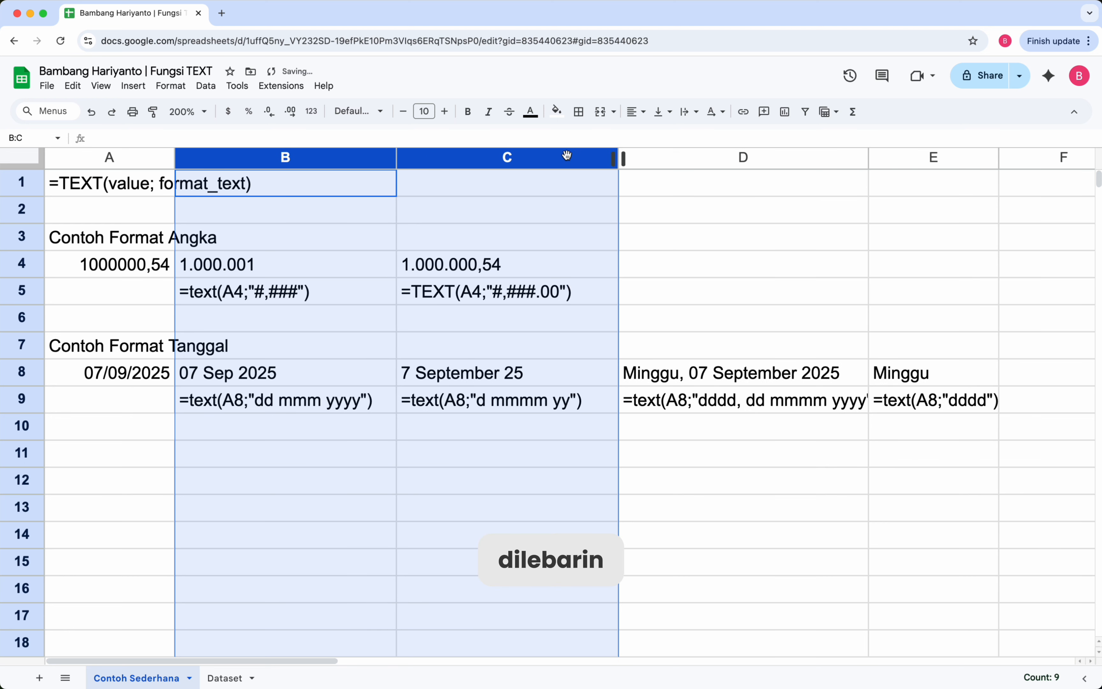
{"action": "left_click", "coordinate": [734, 345]}
{"action": "left_click_drag", "start_coordinate": [869, 157], "coordinate": [906, 157]}
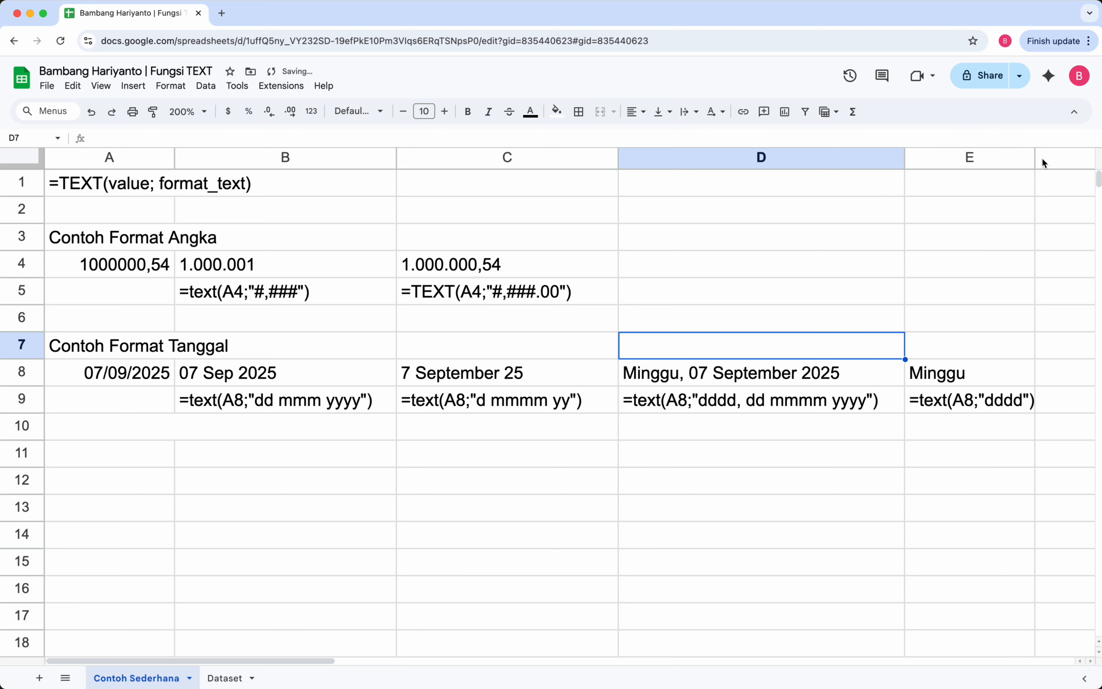
{"action": "left_click_drag", "start_coordinate": [1040, 157], "coordinate": [1049, 156]}
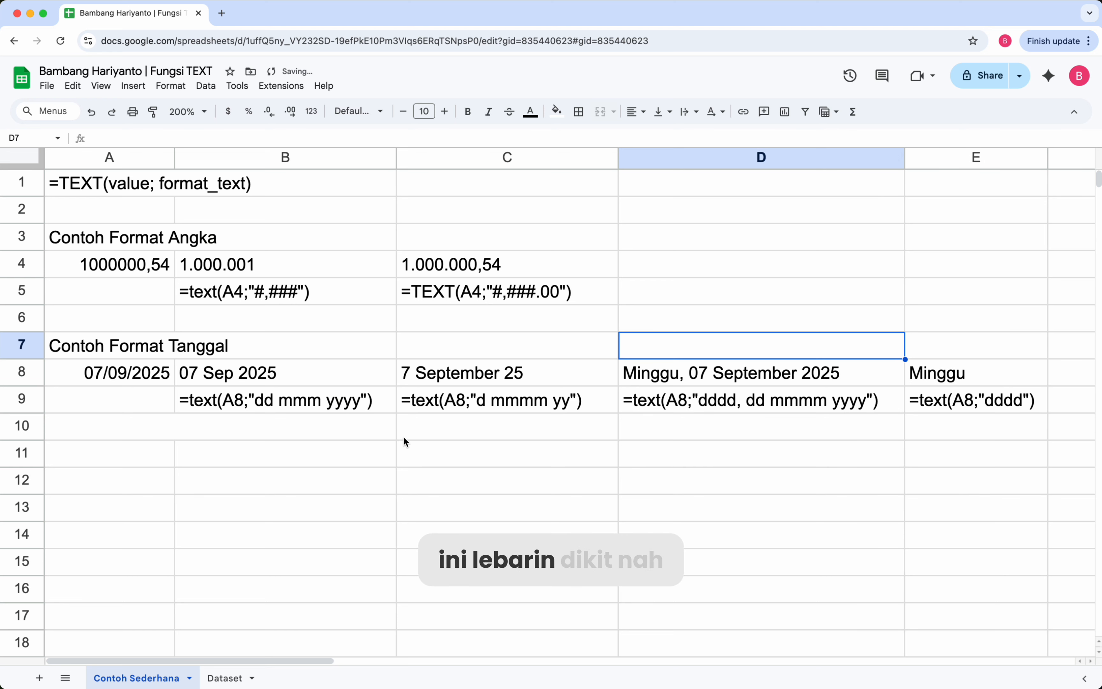
{"action": "left_click", "coordinate": [230, 463]}
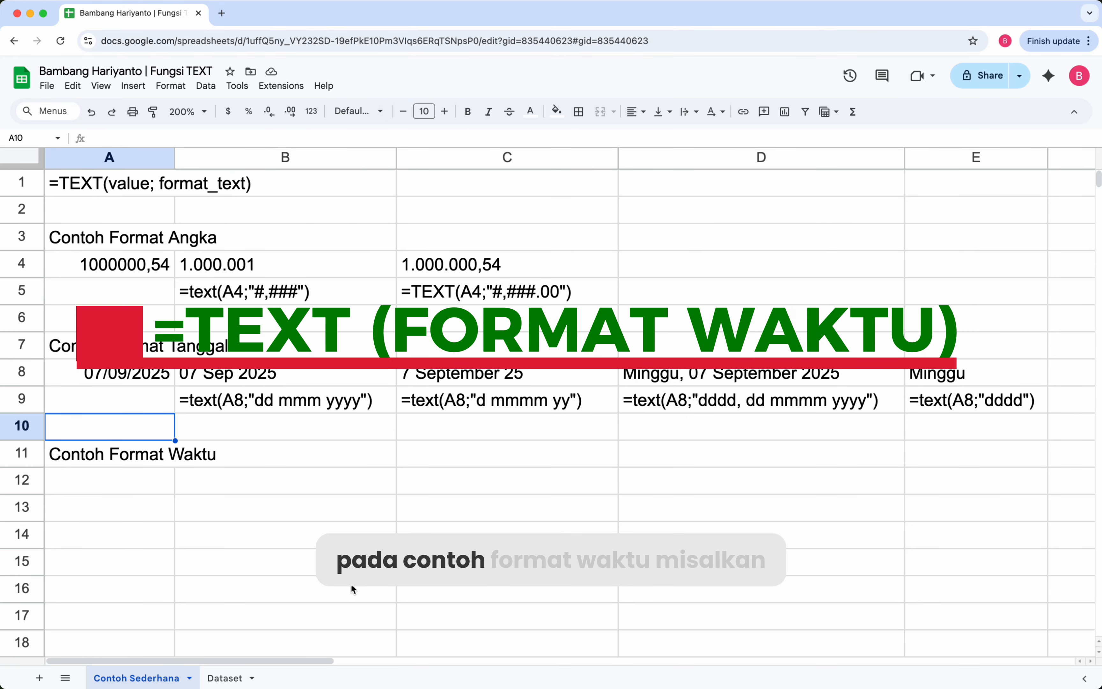
Enter the time 14:30:55 in cell A12 below the Contoh Format Waktu heading.
{"action": "left_click", "coordinate": [135, 478]}
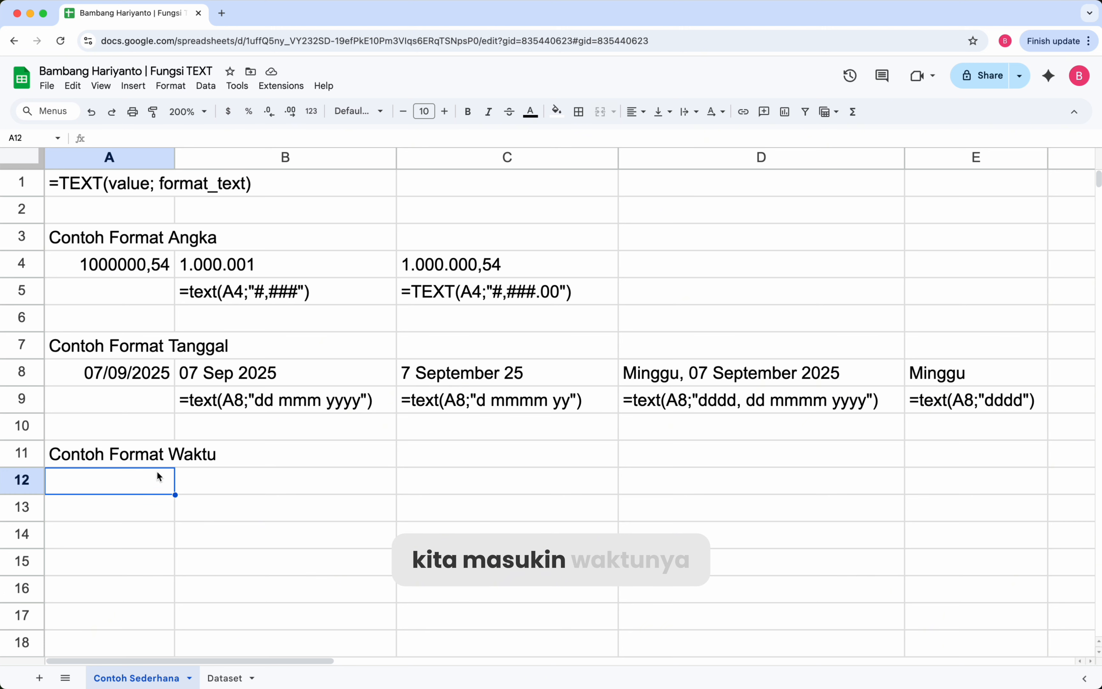
{"action": "type", "text": "14:"}
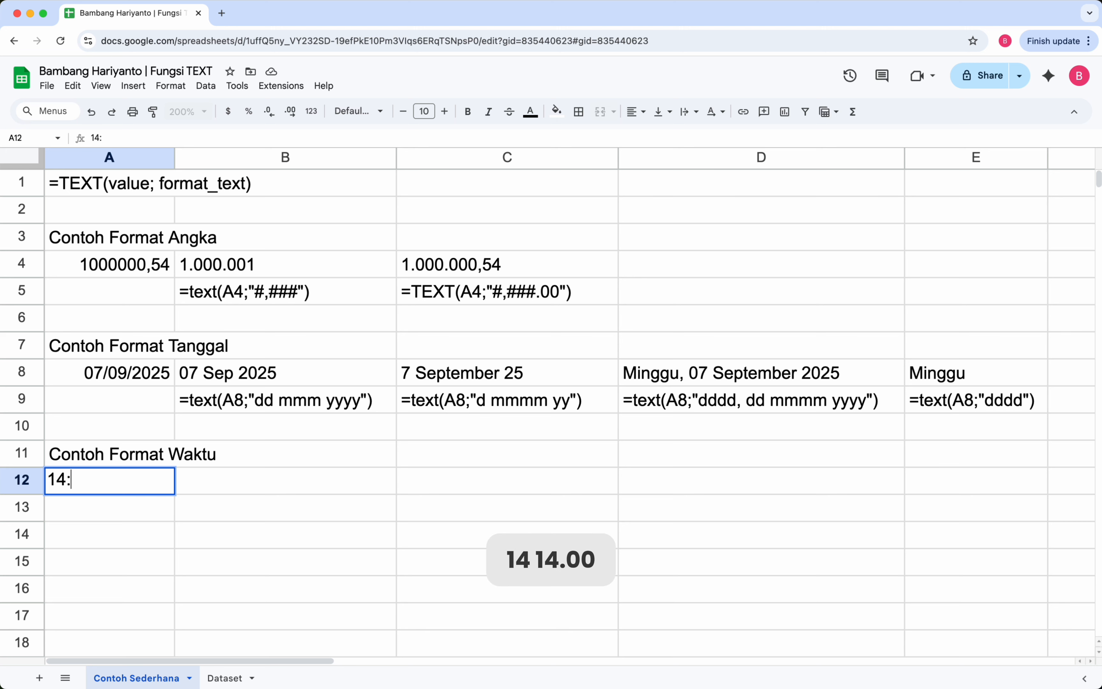
{"action": "type", "text": "3"}
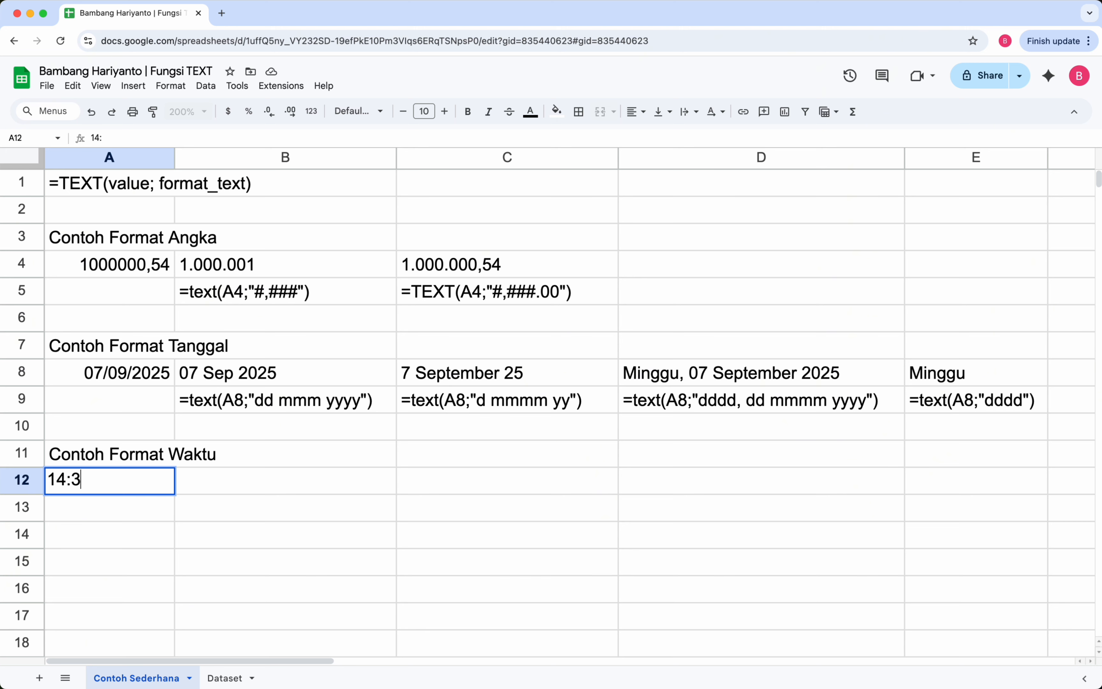
{"action": "type", "text": "0:"}
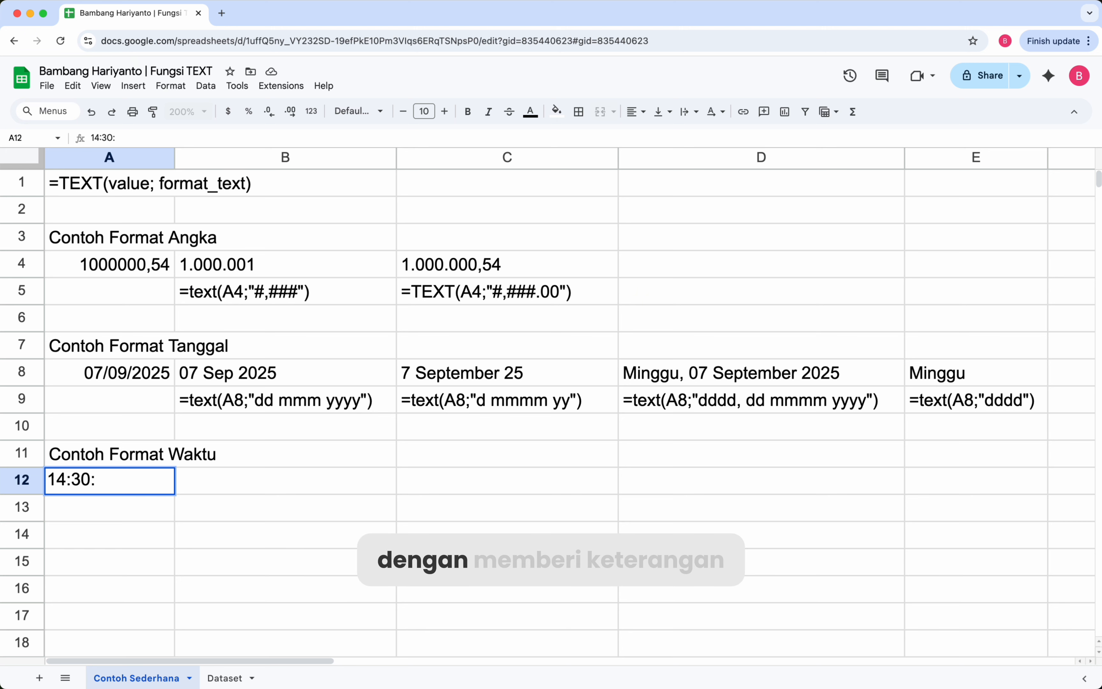
{"action": "type", "text": "55"}
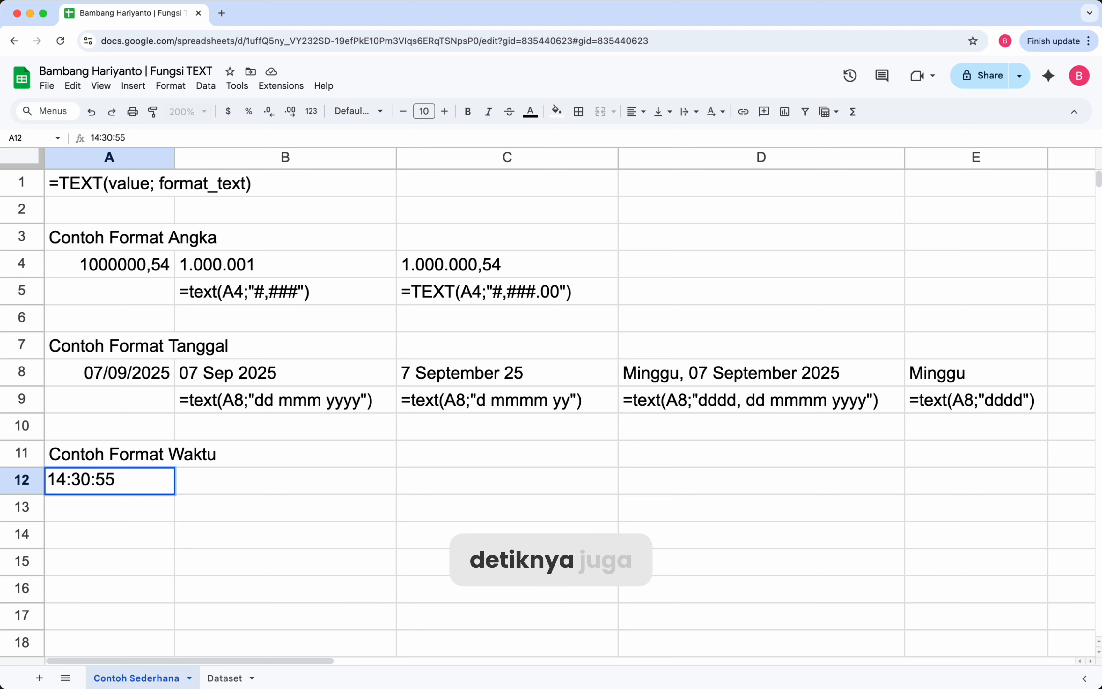
{"action": "key", "text": "Return"}
{"action": "key", "text": "Up"}
{"action": "key", "text": "Right"}
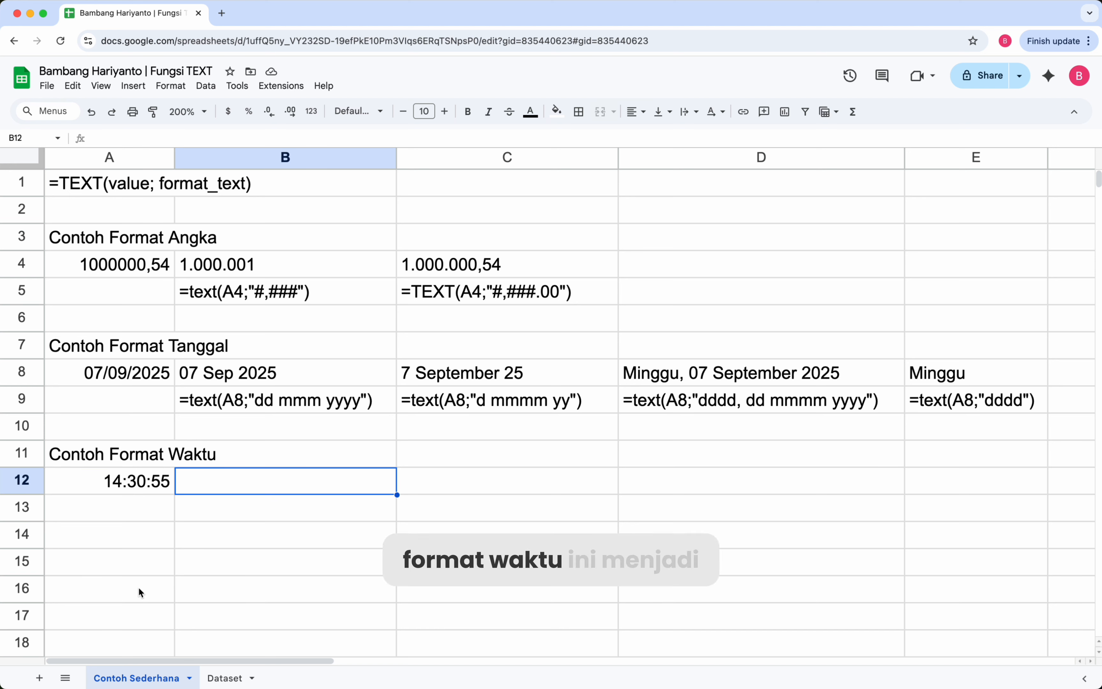
Format the time from A12 with an AM/PM marker in cell B12 using =TEXT(A12;"hh:mm:ss AM/PM").
{"action": "left_click", "coordinate": [162, 492]}
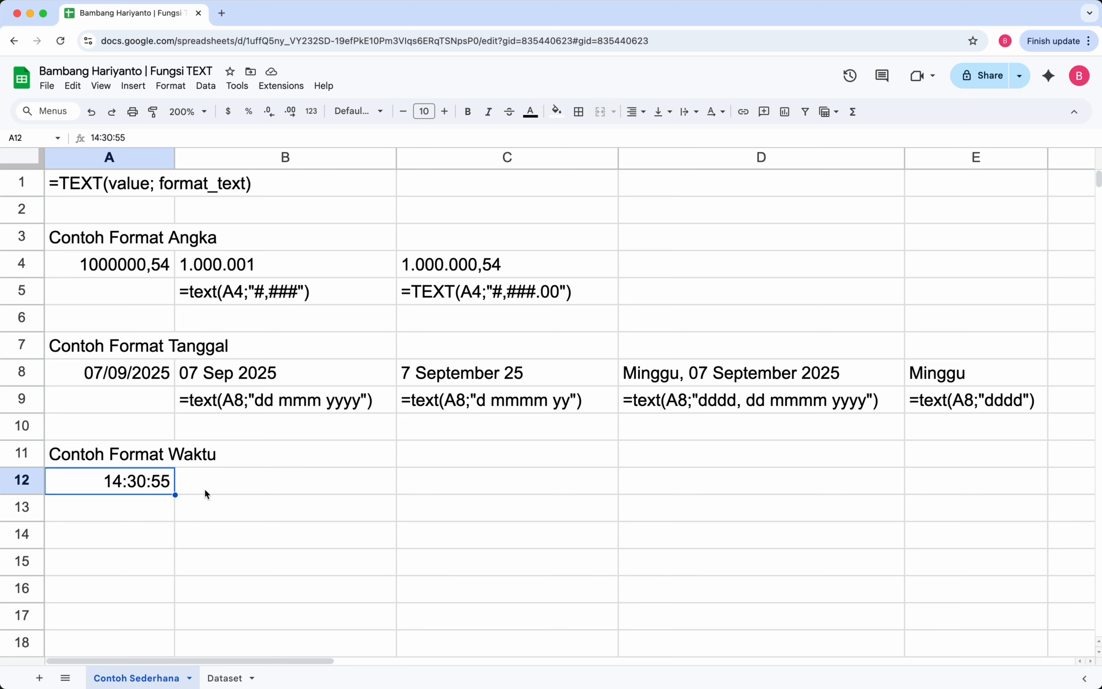
{"action": "left_click", "coordinate": [212, 488]}
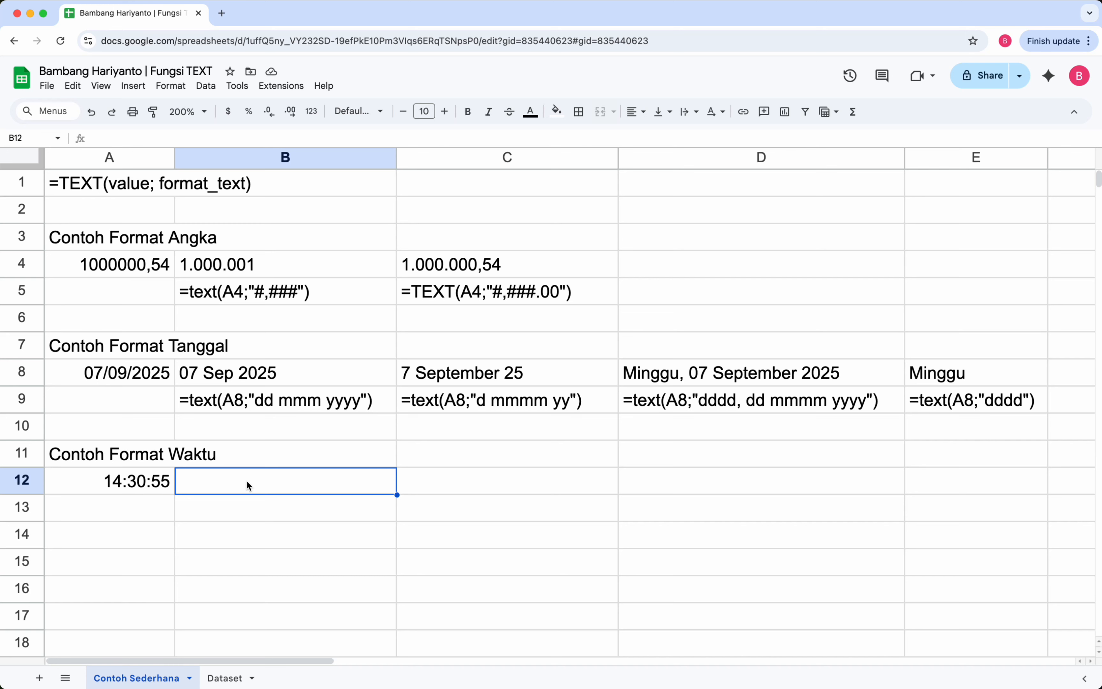
{"action": "type", "text": "="}
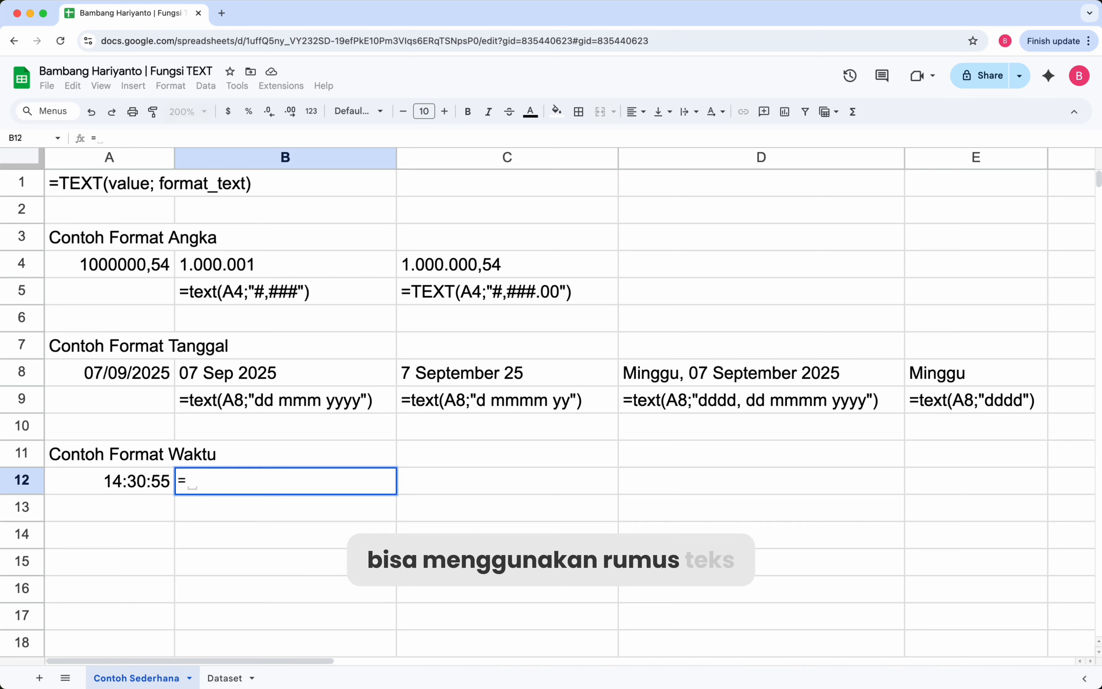
{"action": "type", "text": "TEXT"}
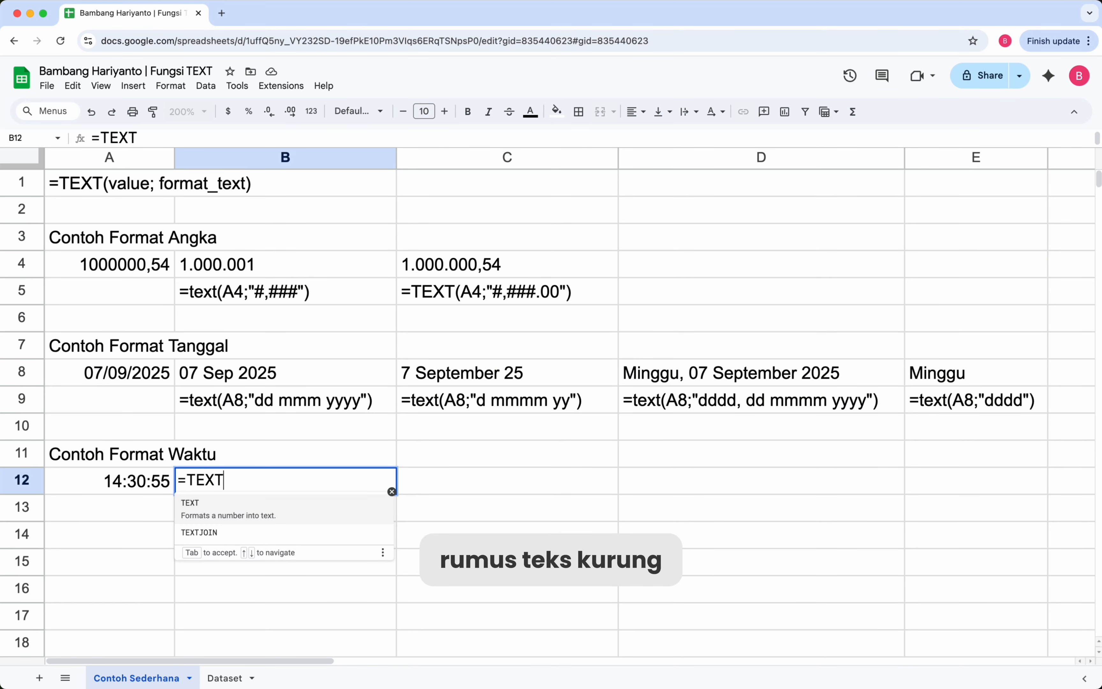
{"action": "type", "text": "("}
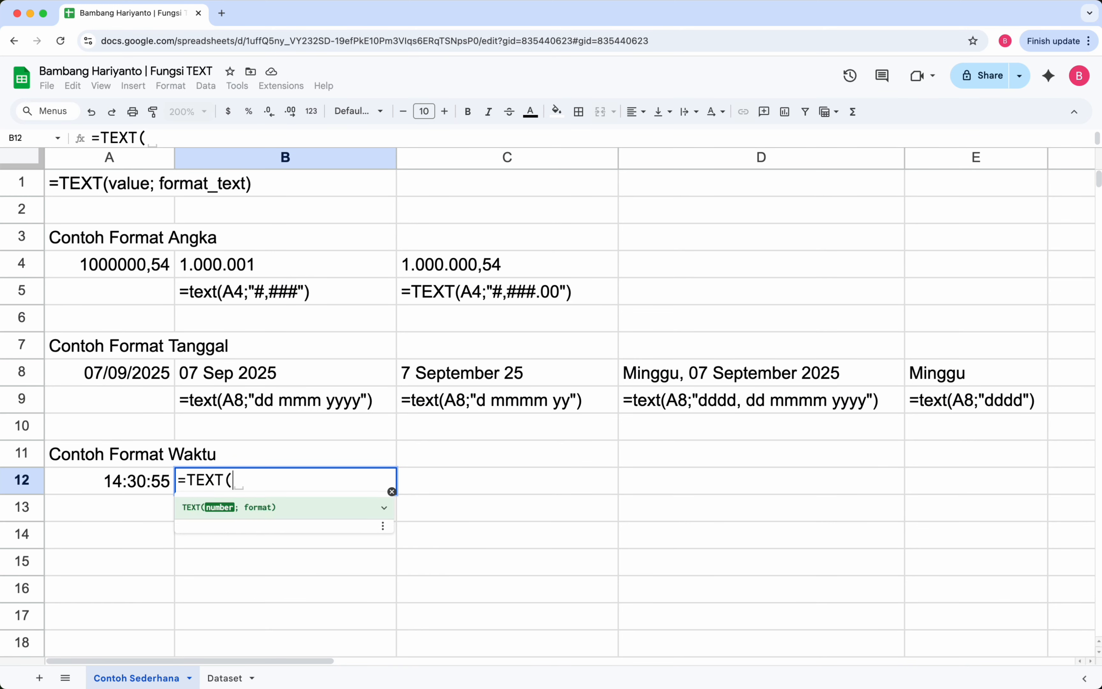
{"action": "left_click", "coordinate": [120, 482]}
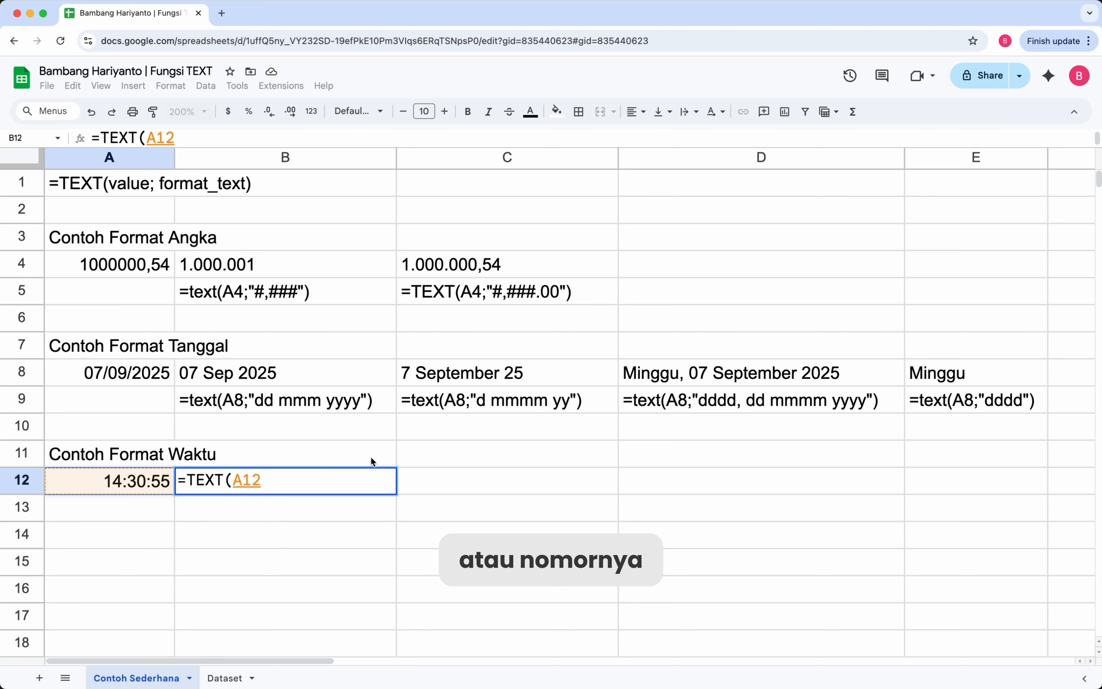
{"action": "type", "text": "; "}
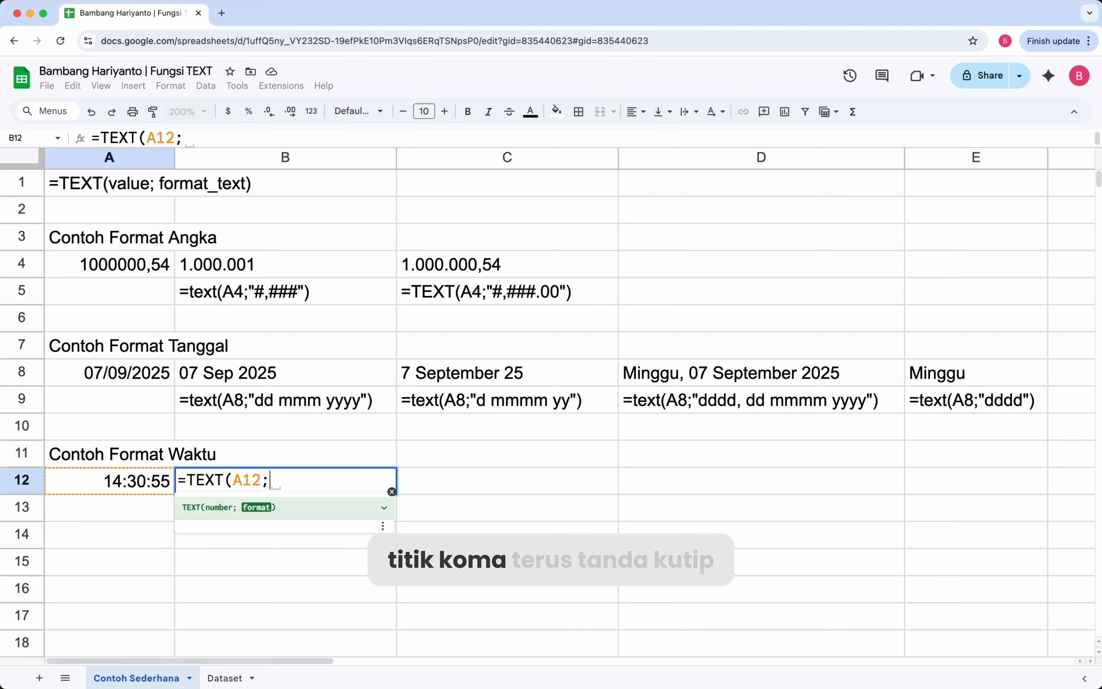
{"action": "type", "text": "\""}
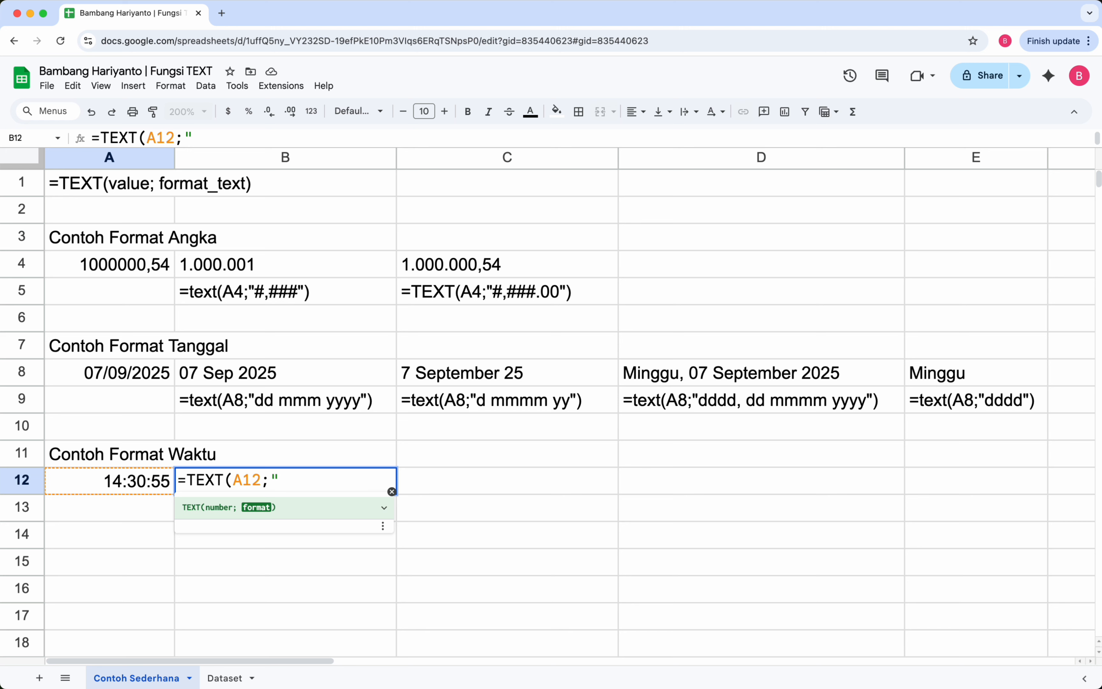
{"action": "type", "text": "hh"}
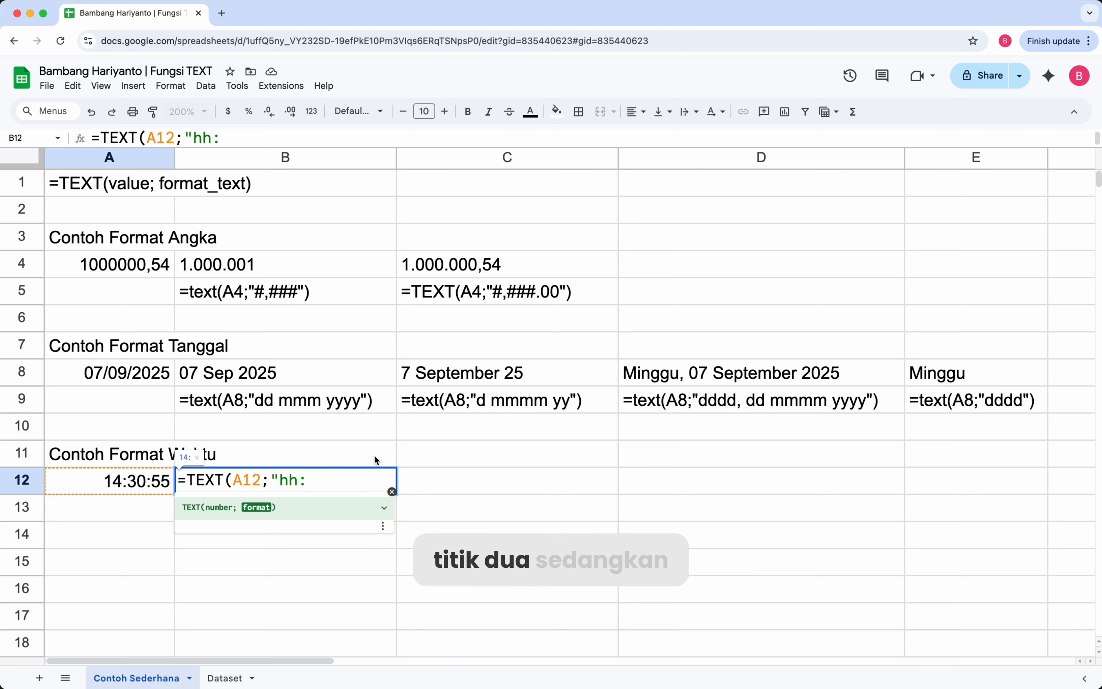
{"action": "type", "text": ":mm:"}
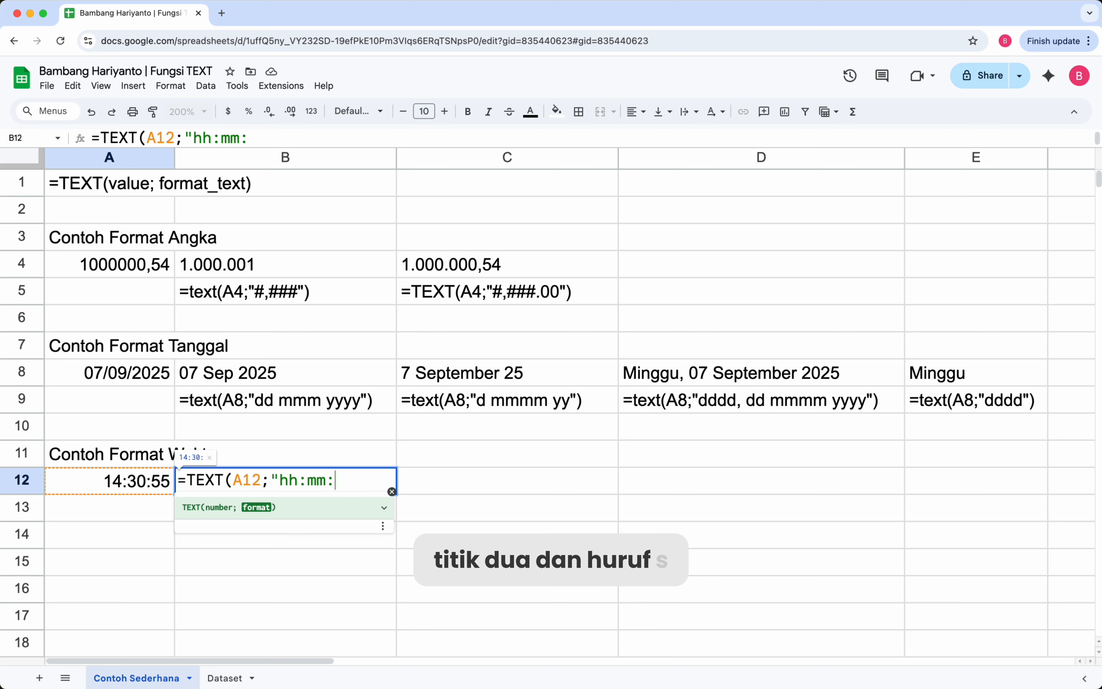
{"action": "type", "text": "ss"}
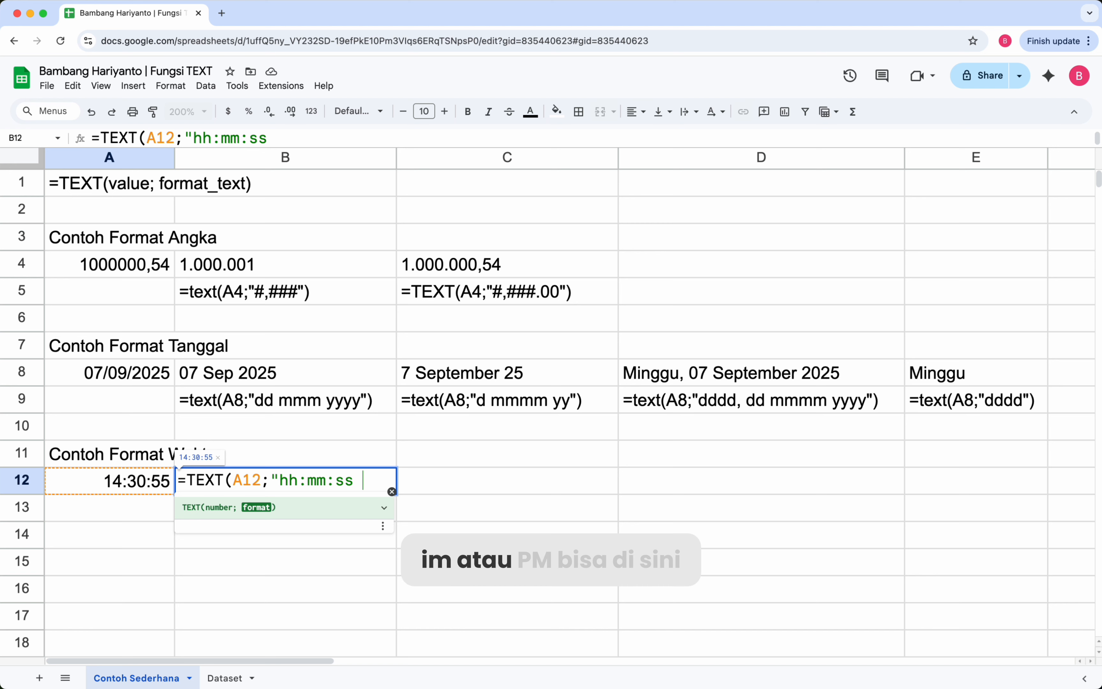
{"action": "type", "text": "A"}
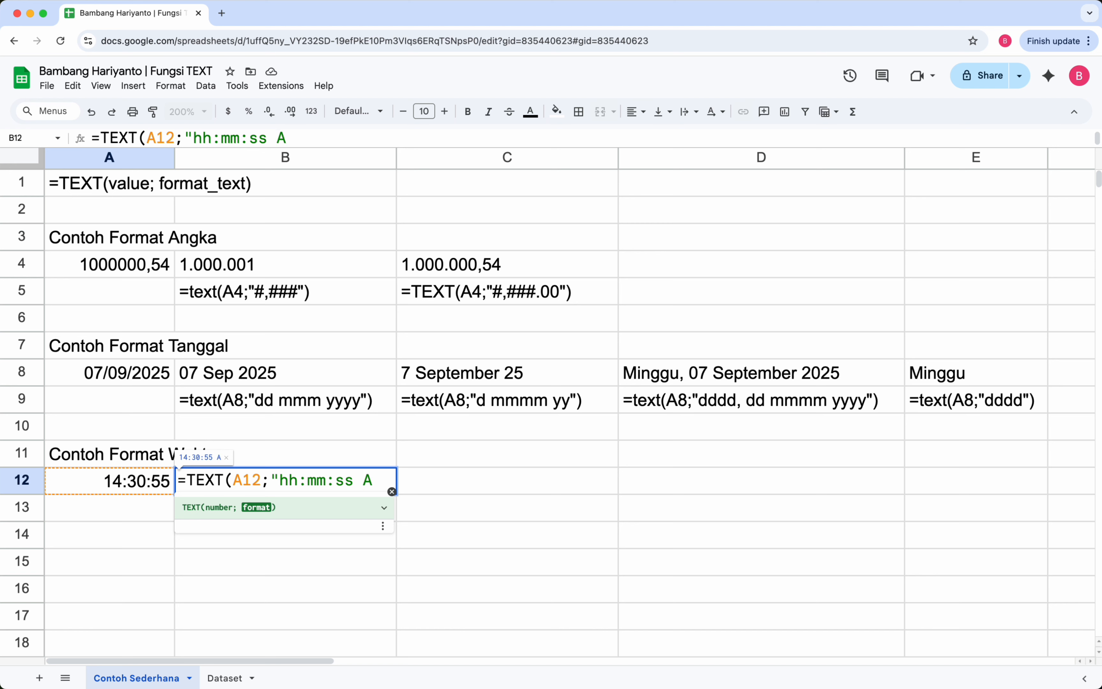
{"action": "type", "text": "M/PM"}
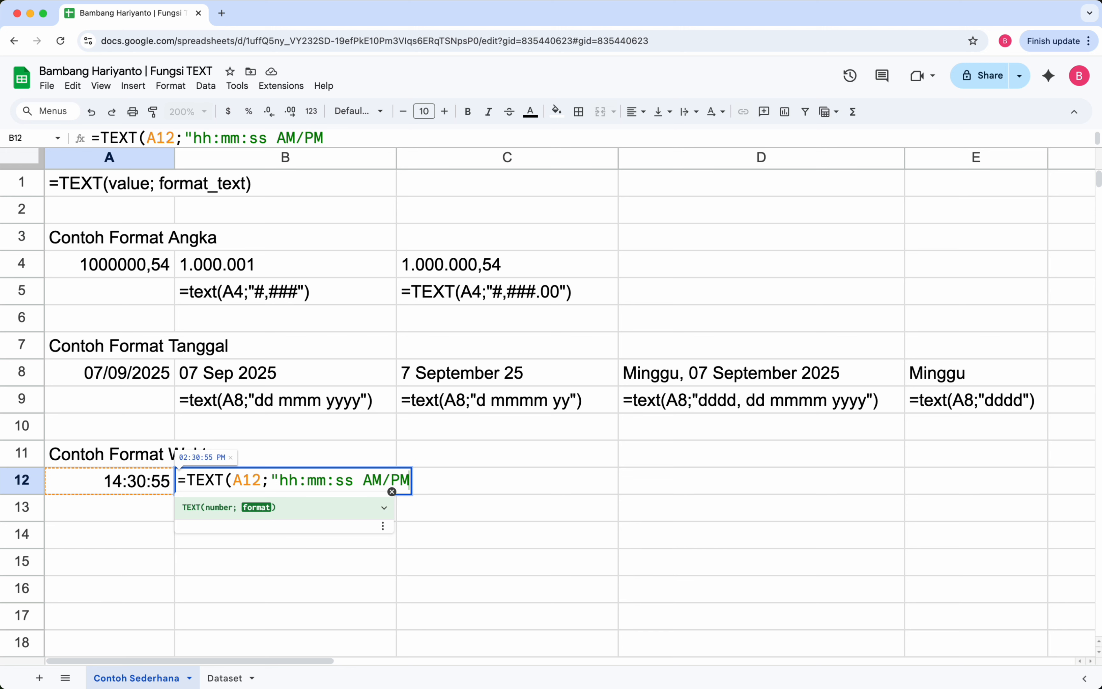
{"action": "type", "text": "\")"}
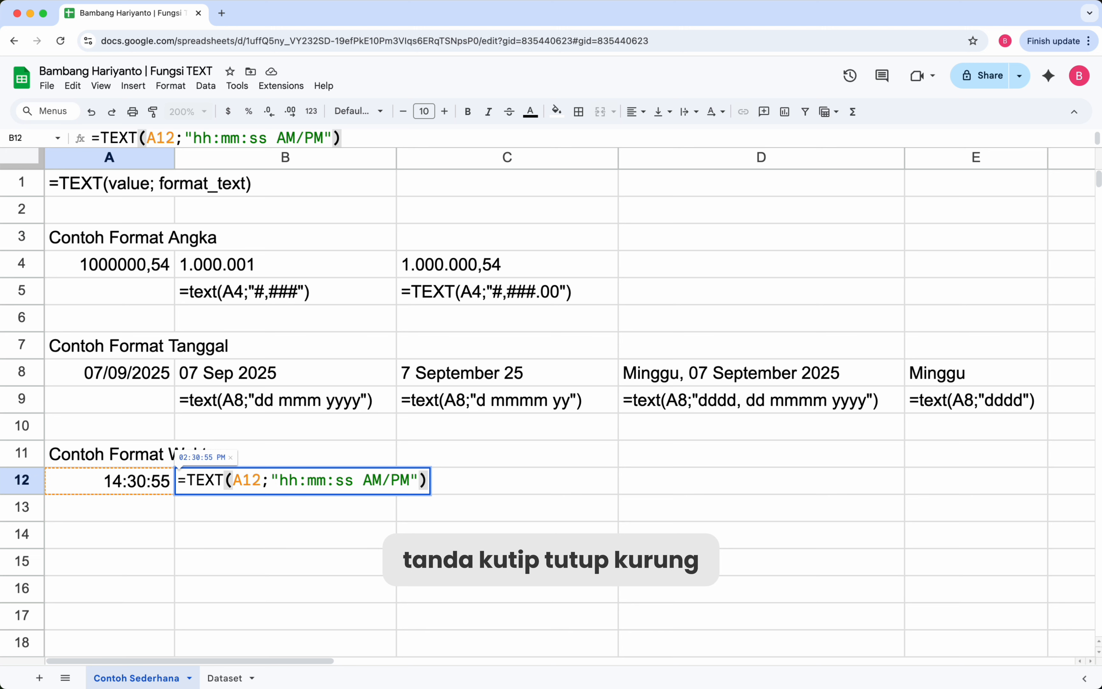
{"action": "key", "text": "Return"}
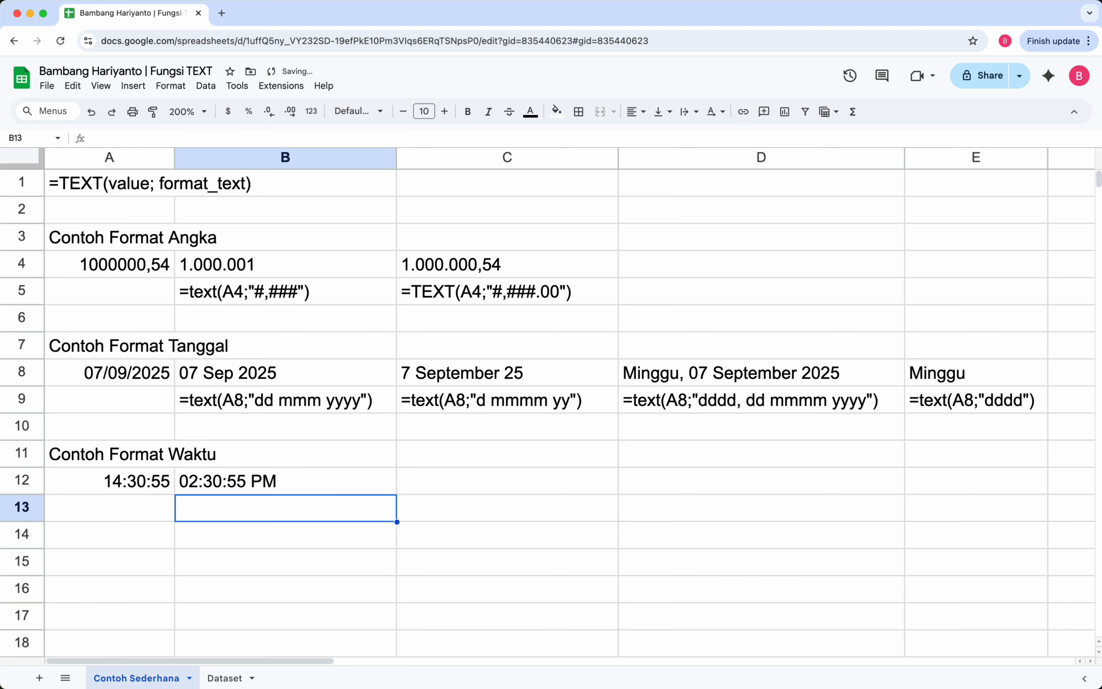
Copy the formula text from B12 into B13 as plain text, preceded by an apostrophe, and widen column B to fit it.
{"action": "key", "text": "Up"}
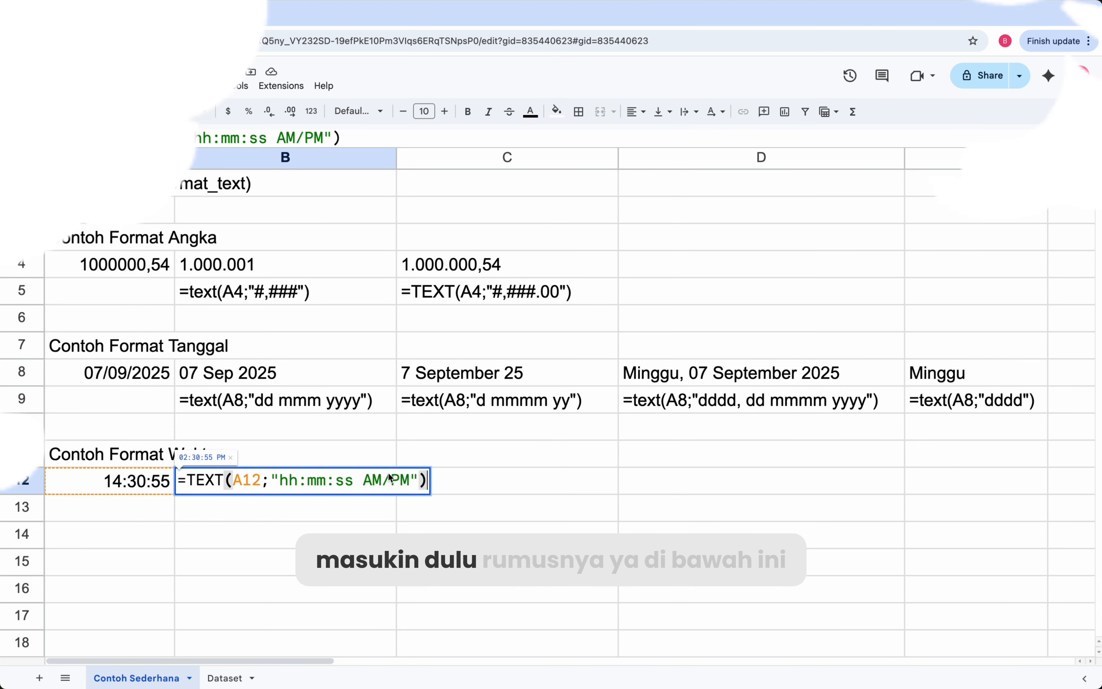
{"action": "left_click_drag", "start_coordinate": [427, 481], "coordinate": [176, 482]}
{"action": "key", "text": "super+c"}
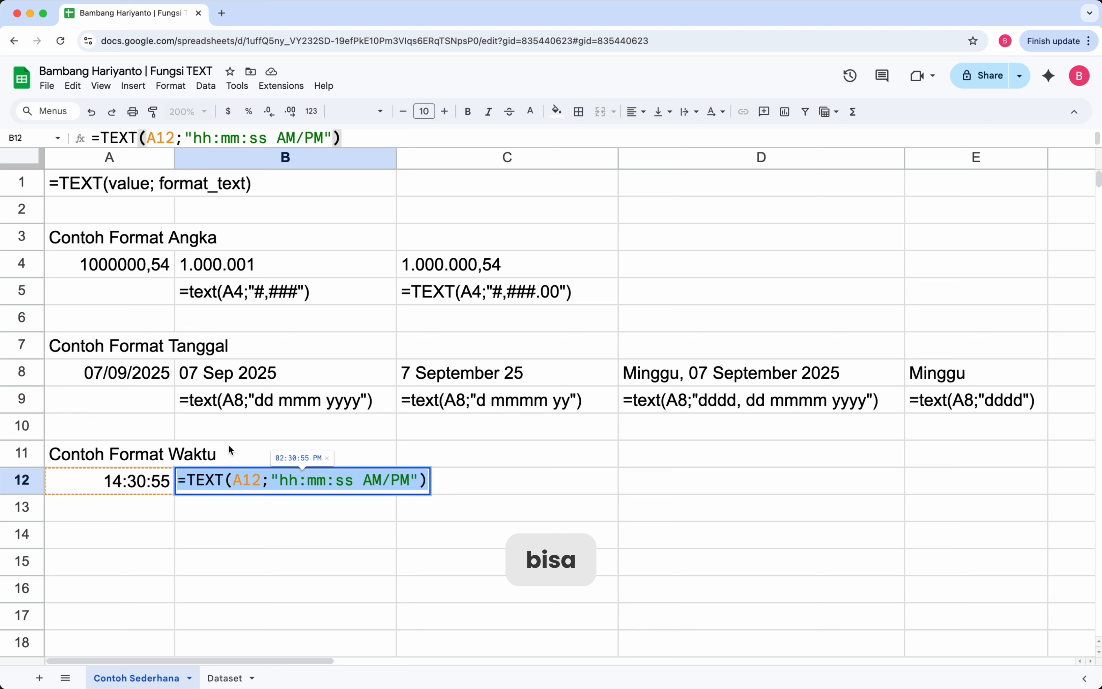
{"action": "key", "text": "Return"}
{"action": "type", "text": "'"}
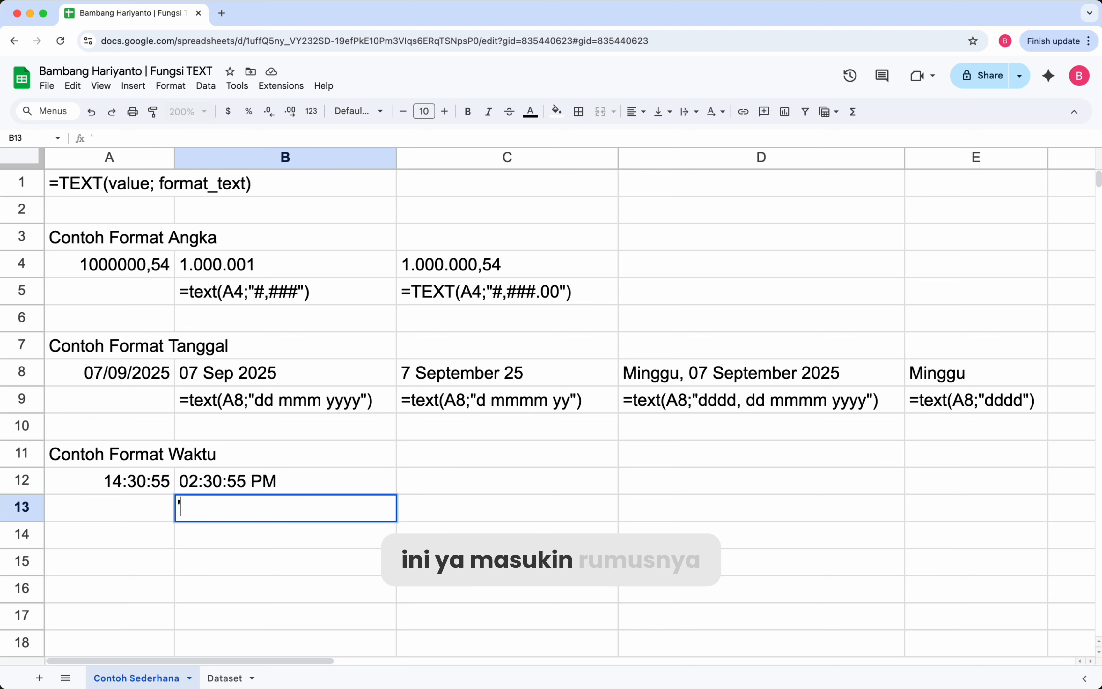
{"action": "key", "text": "super+v"}
{"action": "key", "text": "Return"}
{"action": "key", "text": "Up"}
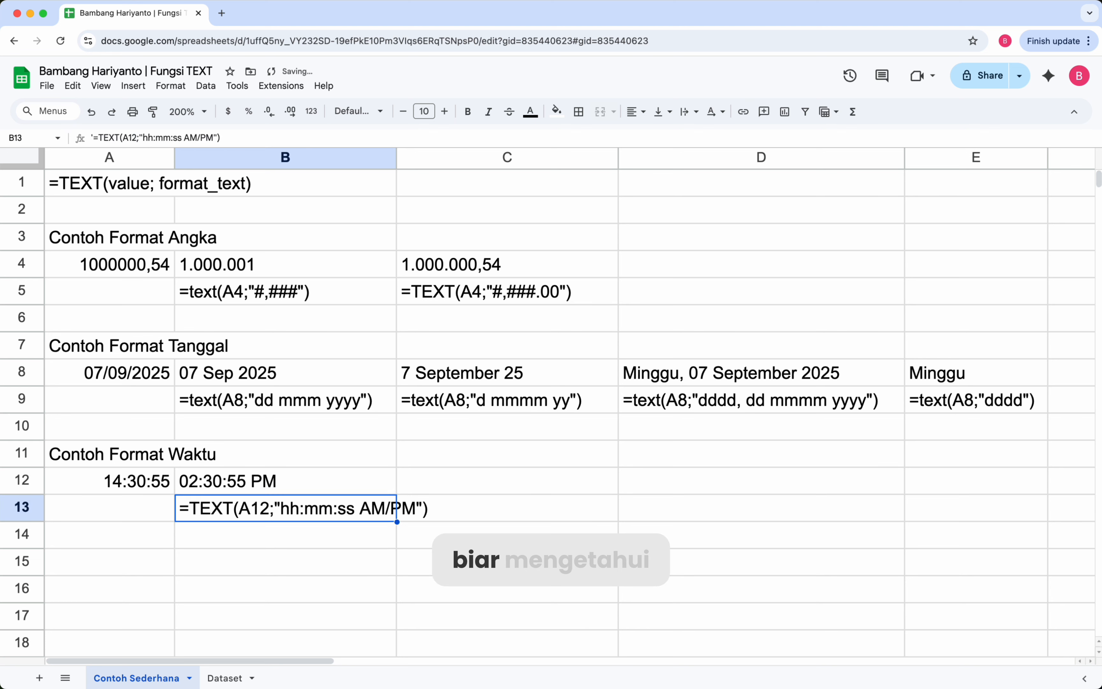
{"action": "key", "text": "Right"}
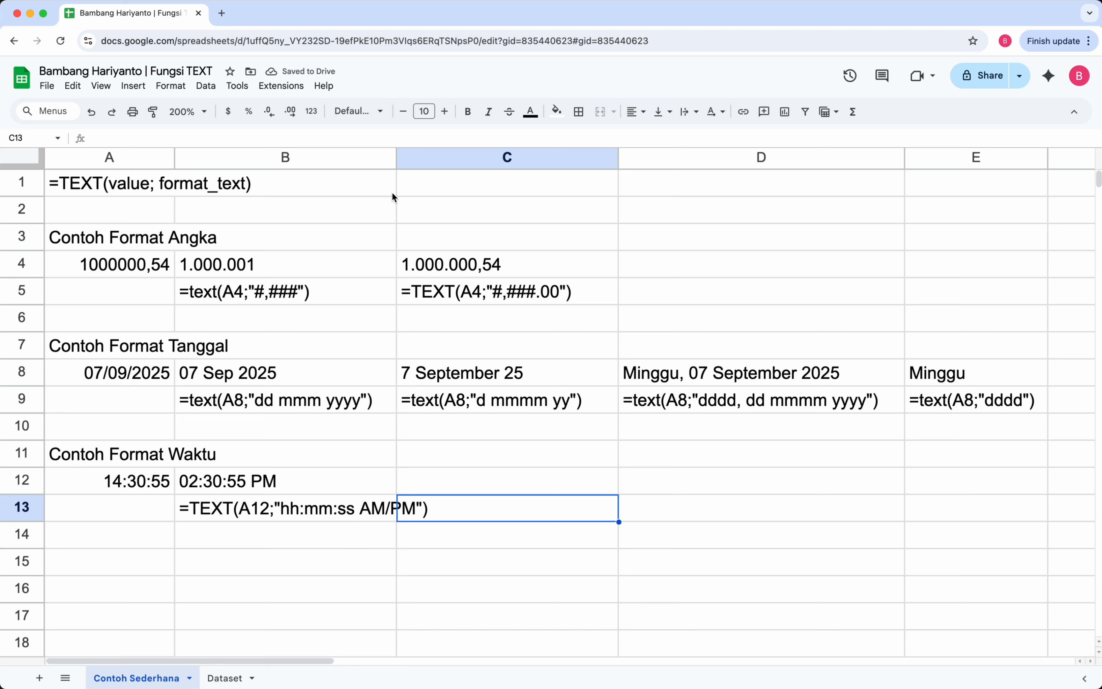
{"action": "left_click_drag", "start_coordinate": [397, 158], "coordinate": [438, 157]}
Format the time from A12 as hours and minutes only in cell C12 using =text(A12;"hh:mm").
{"action": "left_click", "coordinate": [473, 481]}
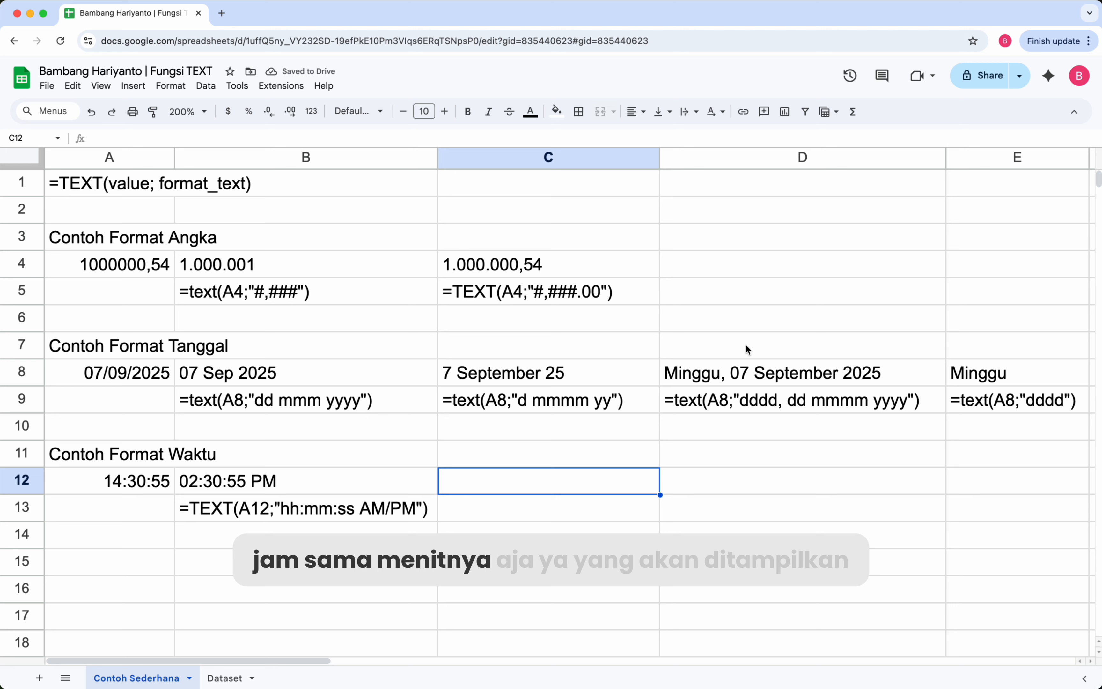
{"action": "type", "text": "'"}
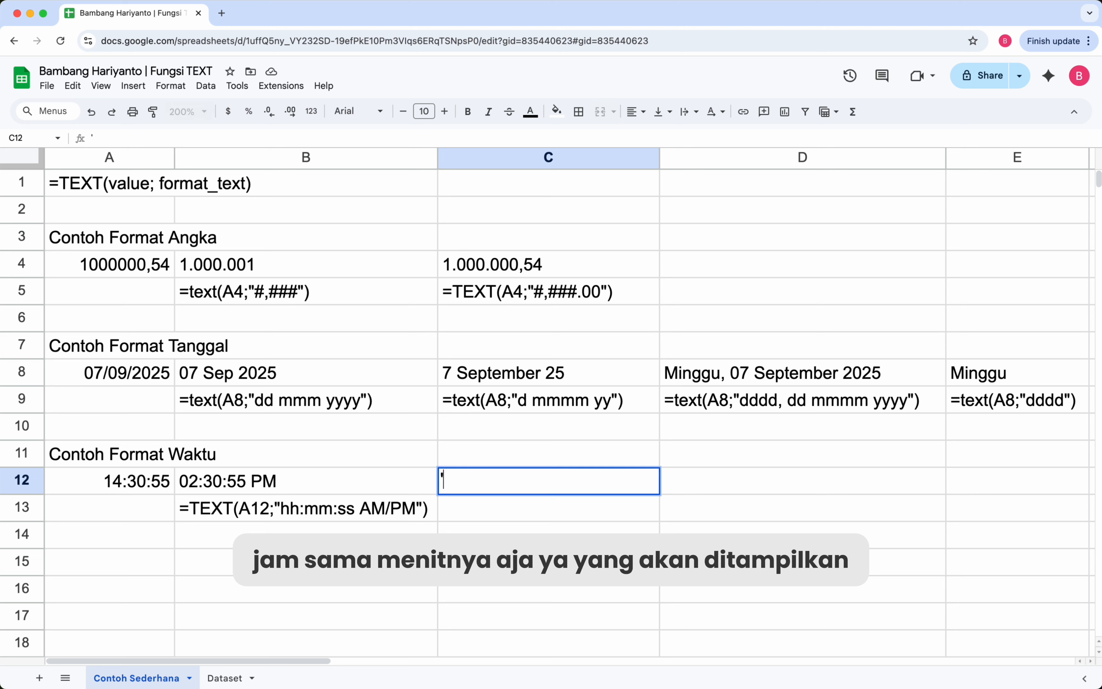
{"action": "type", "text": "="}
{"action": "key", "text": "BackSpace"}
{"action": "key", "text": "BackSpace"}
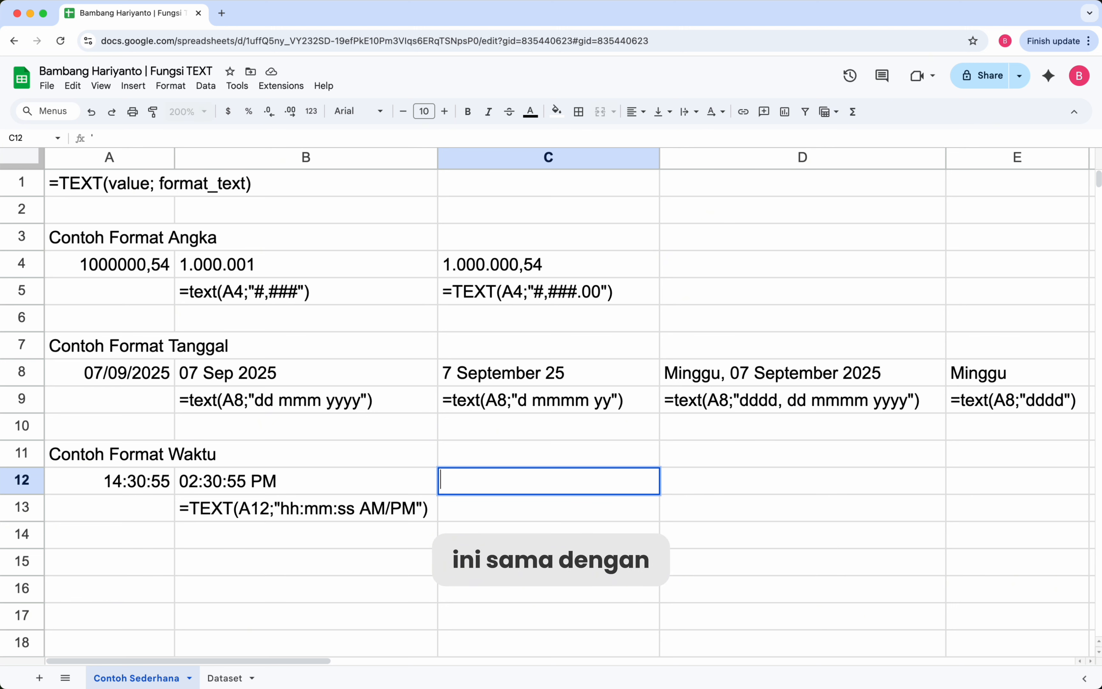
{"action": "type", "text": "=text("}
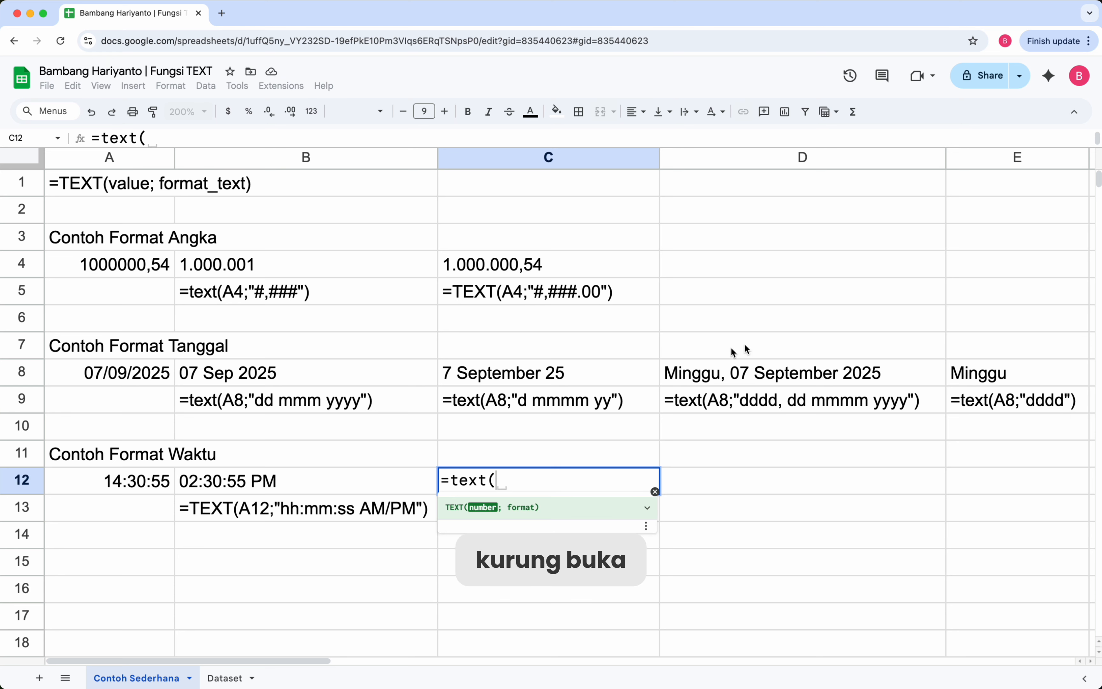
{"action": "left_click", "coordinate": [102, 481]}
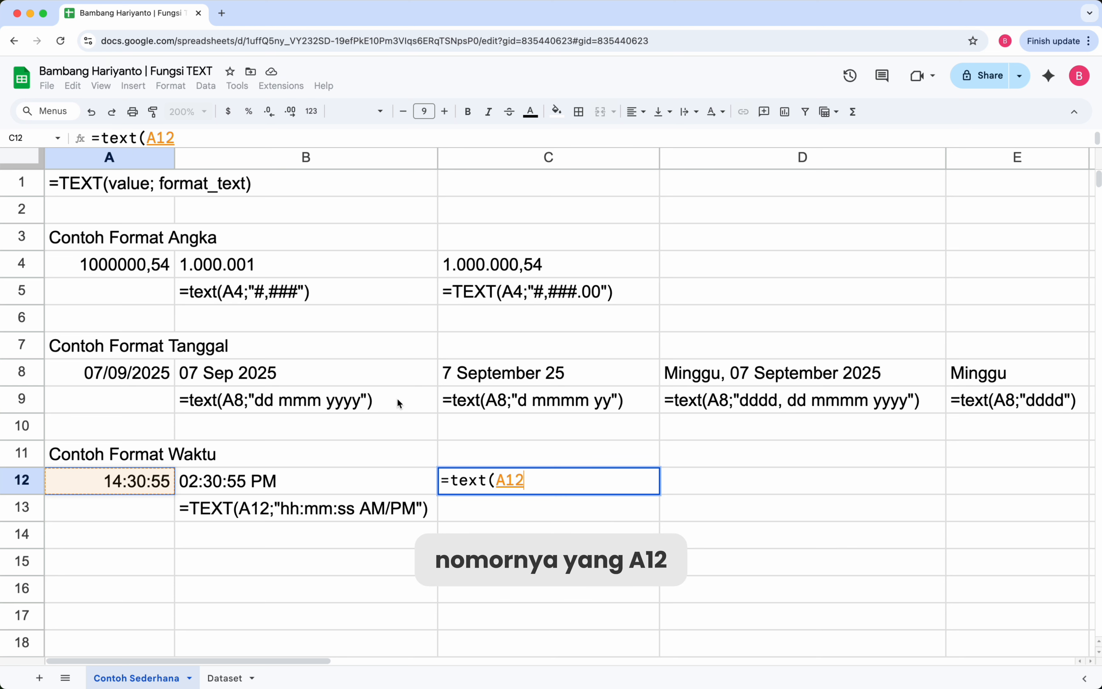
{"action": "type", "text": ";"}
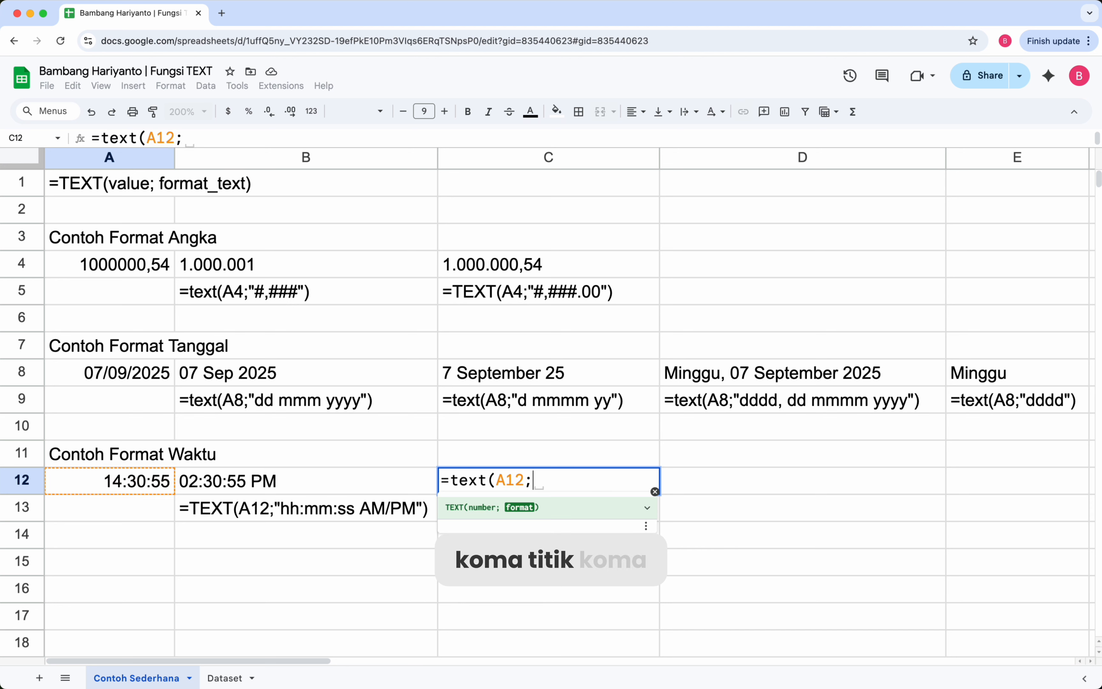
{"action": "type", "text": "\""}
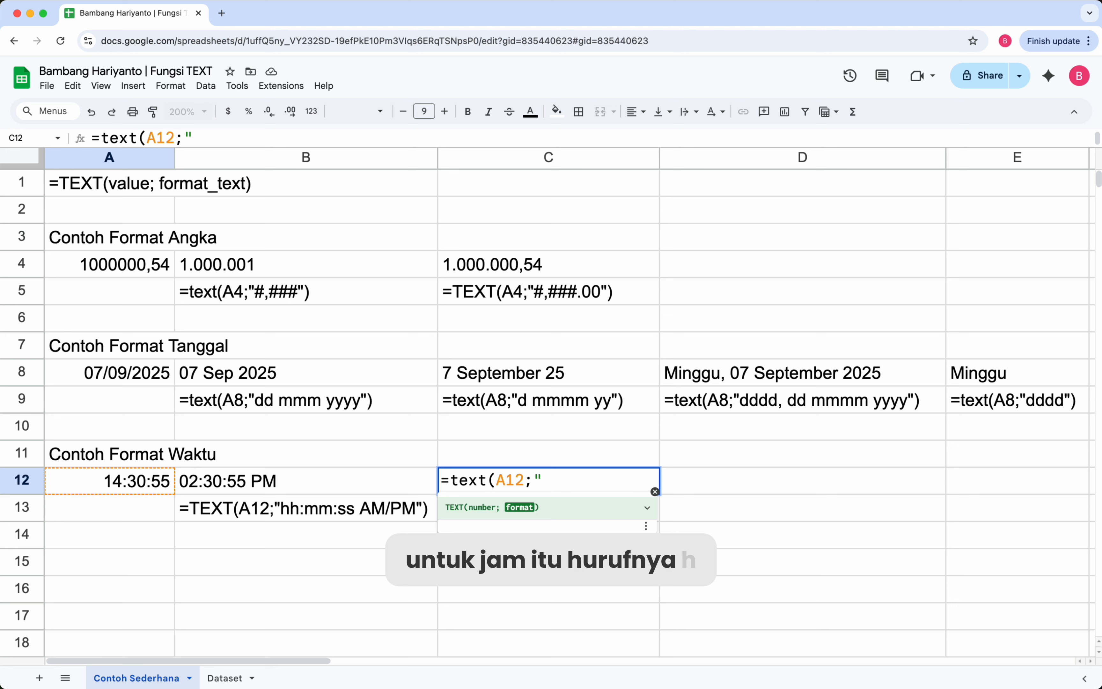
{"action": "type", "text": "hh"}
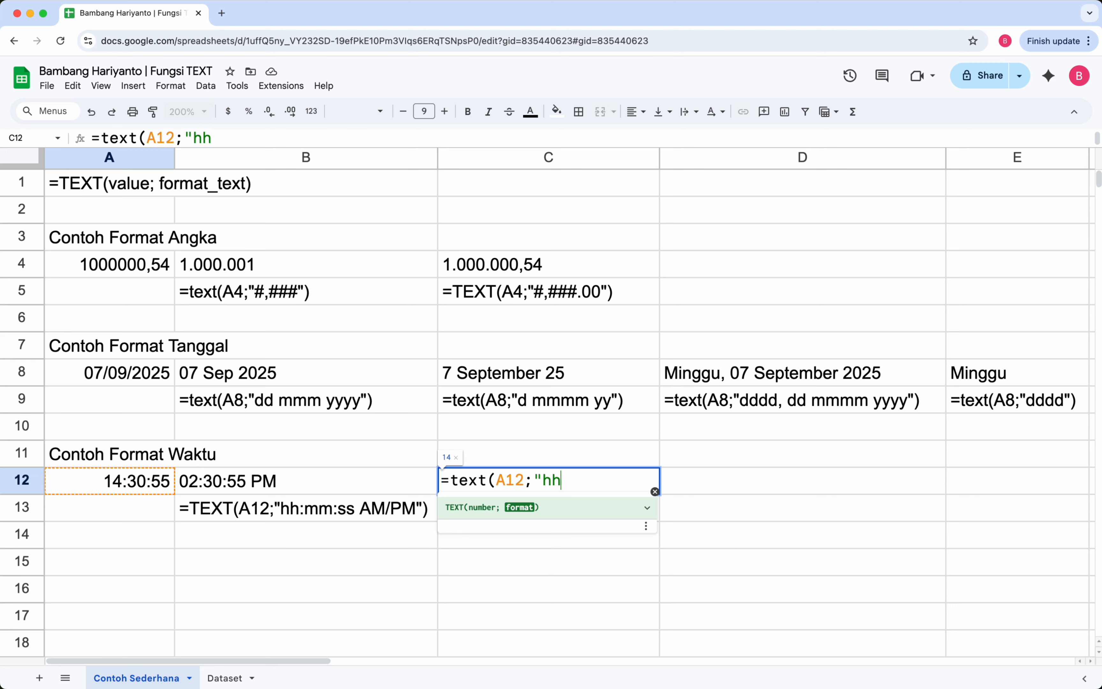
{"action": "type", "text": "h:"}
{"action": "key", "text": "BackSpace"}
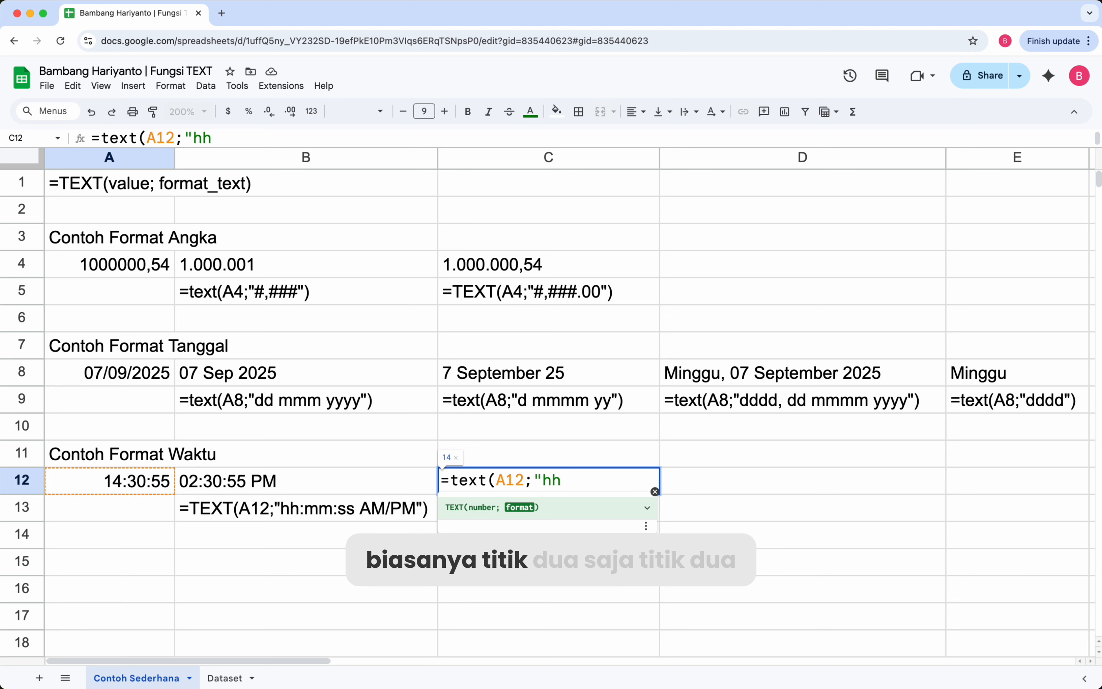
{"action": "type", "text": ":"}
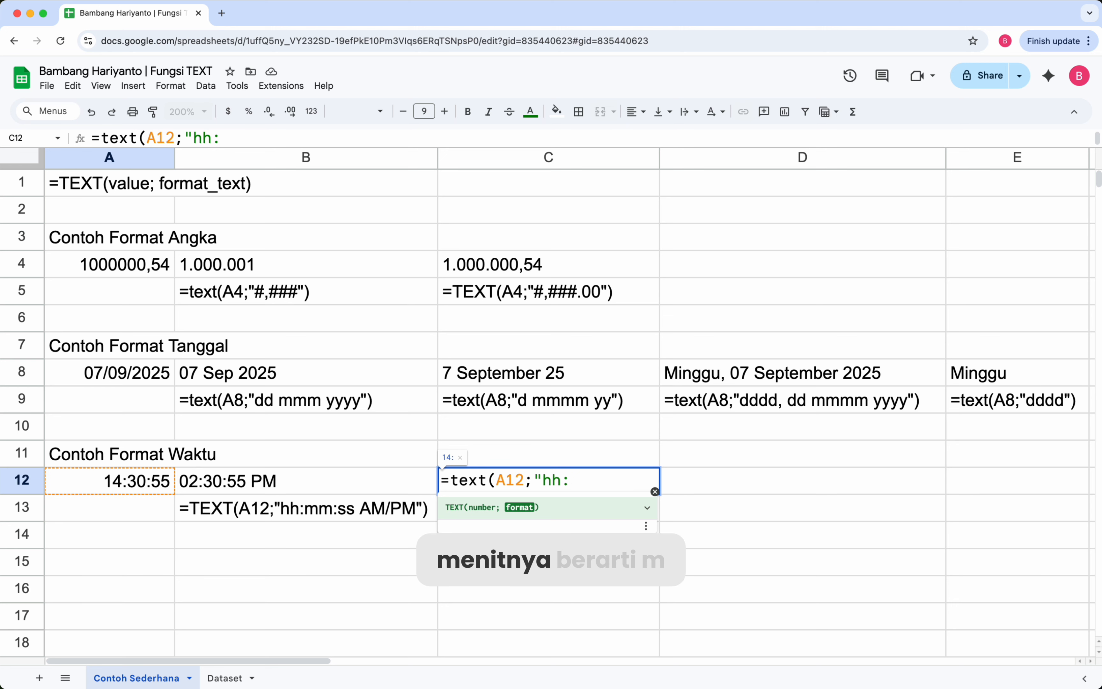
{"action": "type", "text": "mm"}
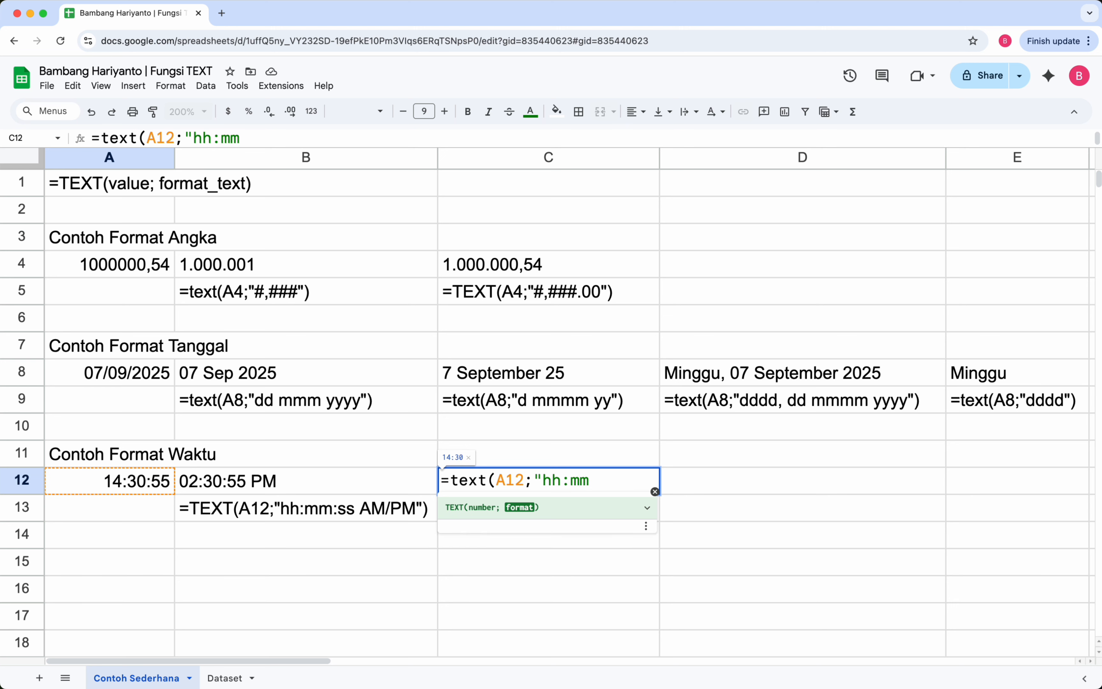
{"action": "type", "text": "\")"}
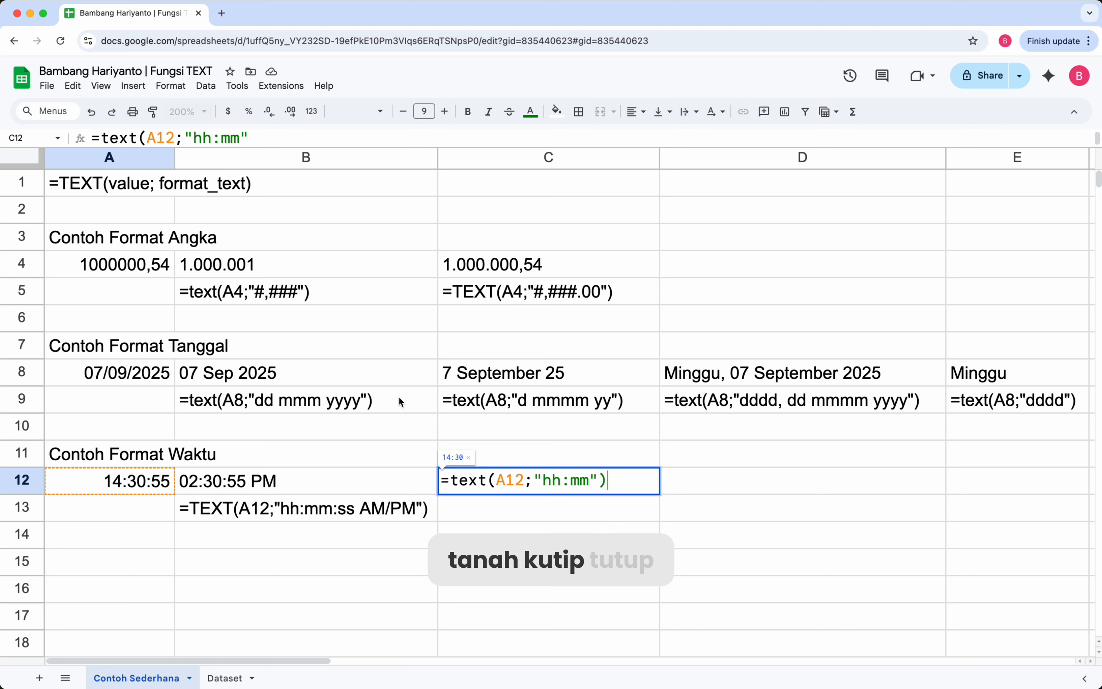
{"action": "key", "text": "Return"}
Copy the formula text from C12 into C13 as plain text with a leading apostrophe and a single equals sign.
{"action": "key", "text": "Up"}
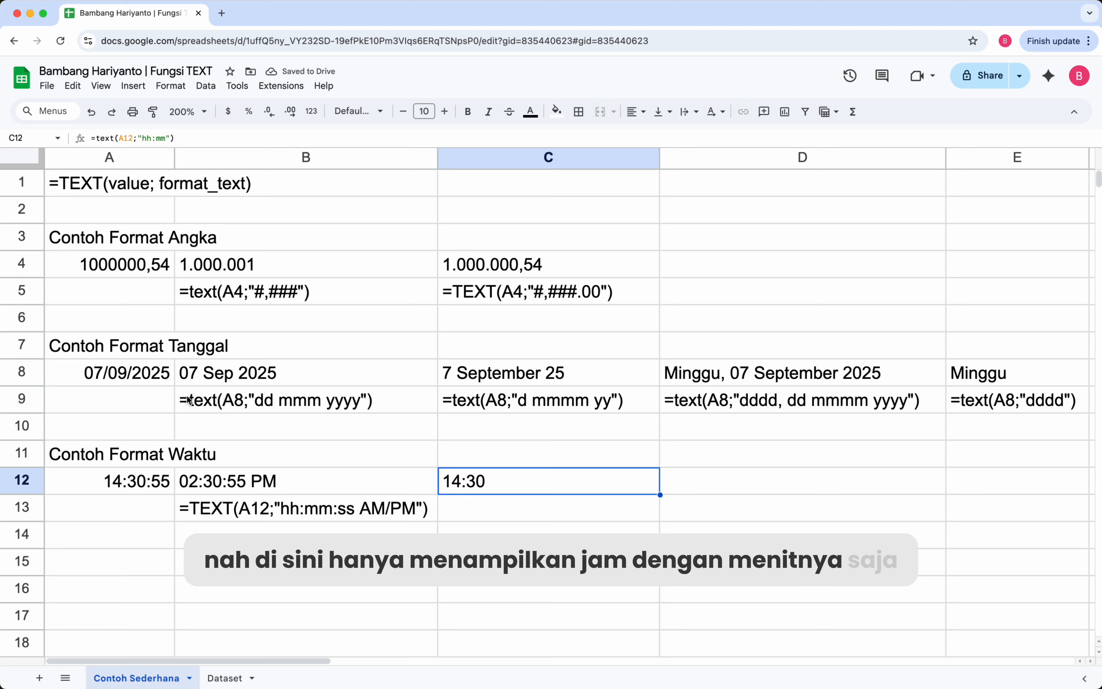
{"action": "left_click_drag", "start_coordinate": [176, 137], "coordinate": [41, 137]}
{"action": "key", "text": "ctrl+c"}
{"action": "key", "text": "Return"}
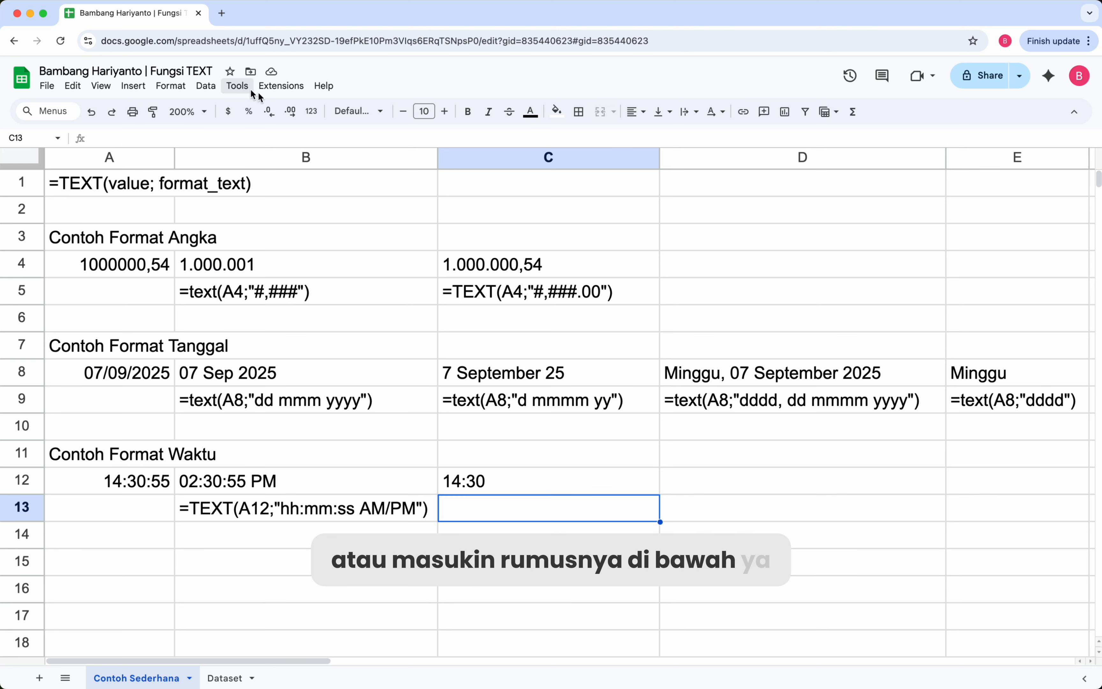
{"action": "type", "text": "'"}
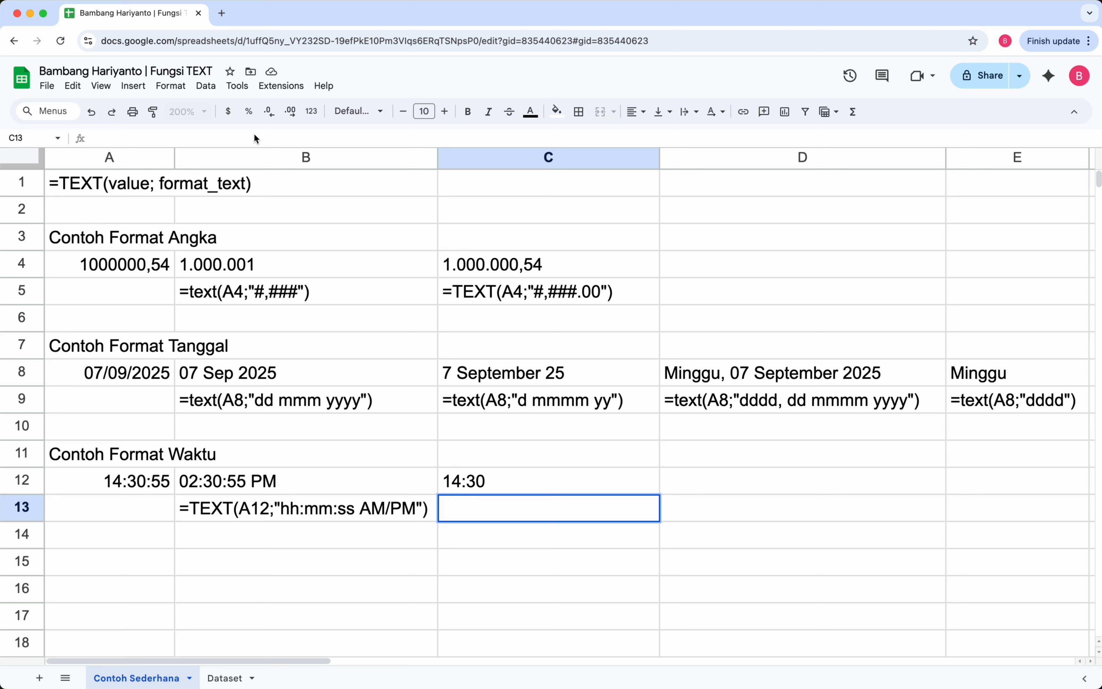
{"action": "type", "text": "="}
{"action": "key", "text": "ctrl+v"}
{"action": "key", "text": "Return"}
{"action": "key", "text": "Up"}
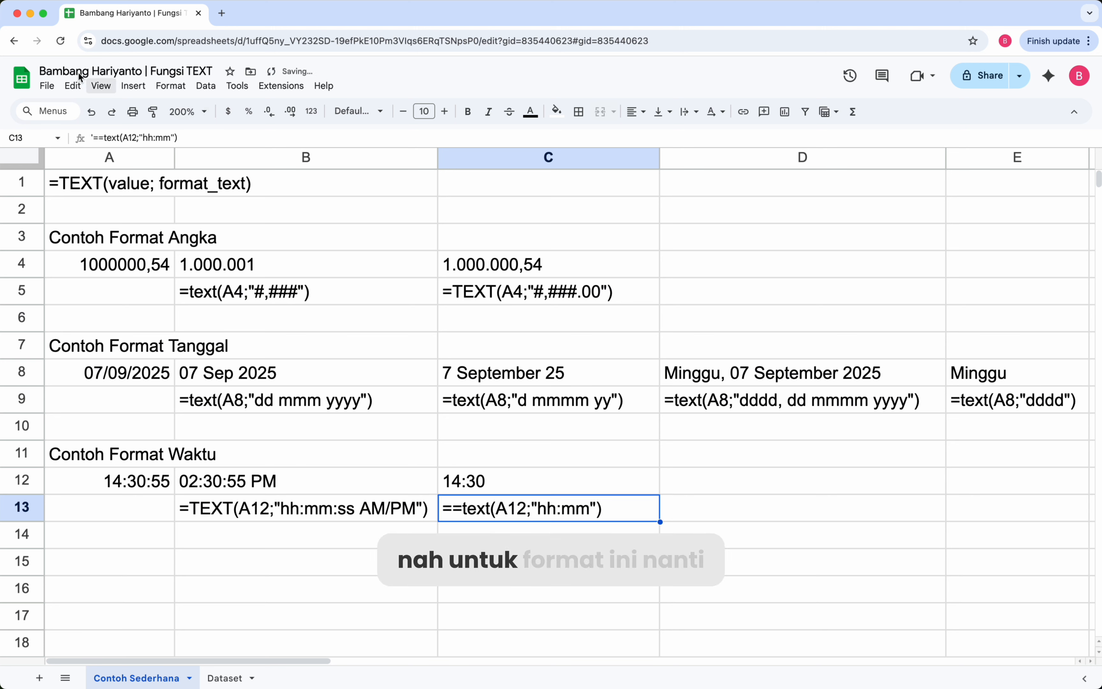
{"action": "left_click", "coordinate": [104, 138]}
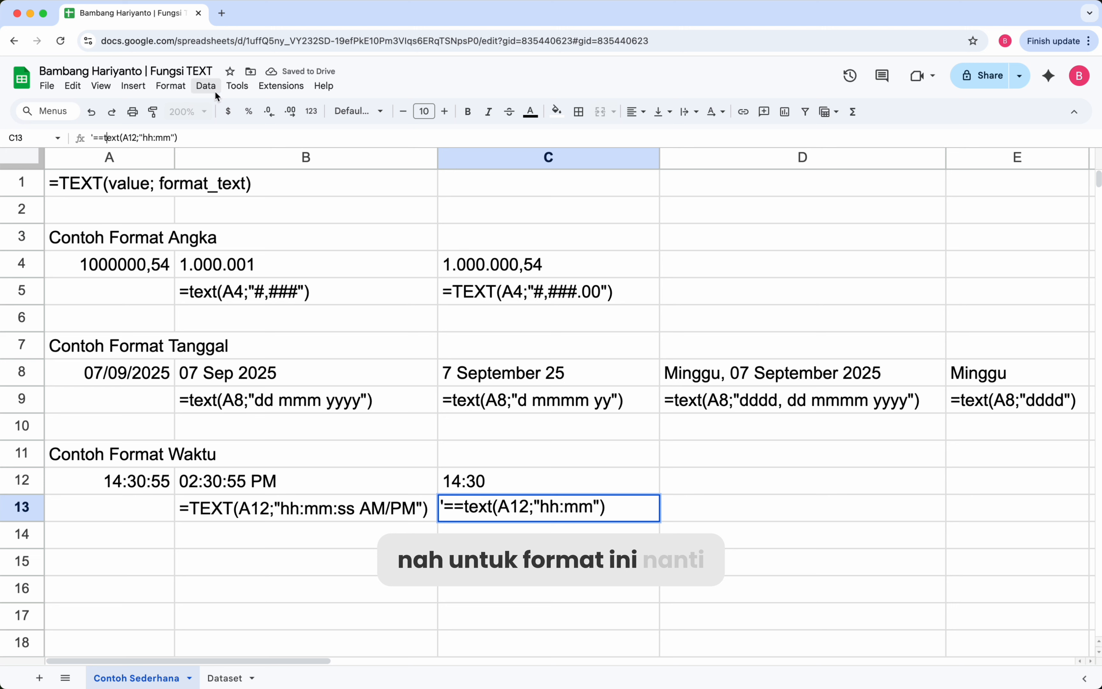
{"action": "key", "text": "BackSpace"}
{"action": "key", "text": "Return"}
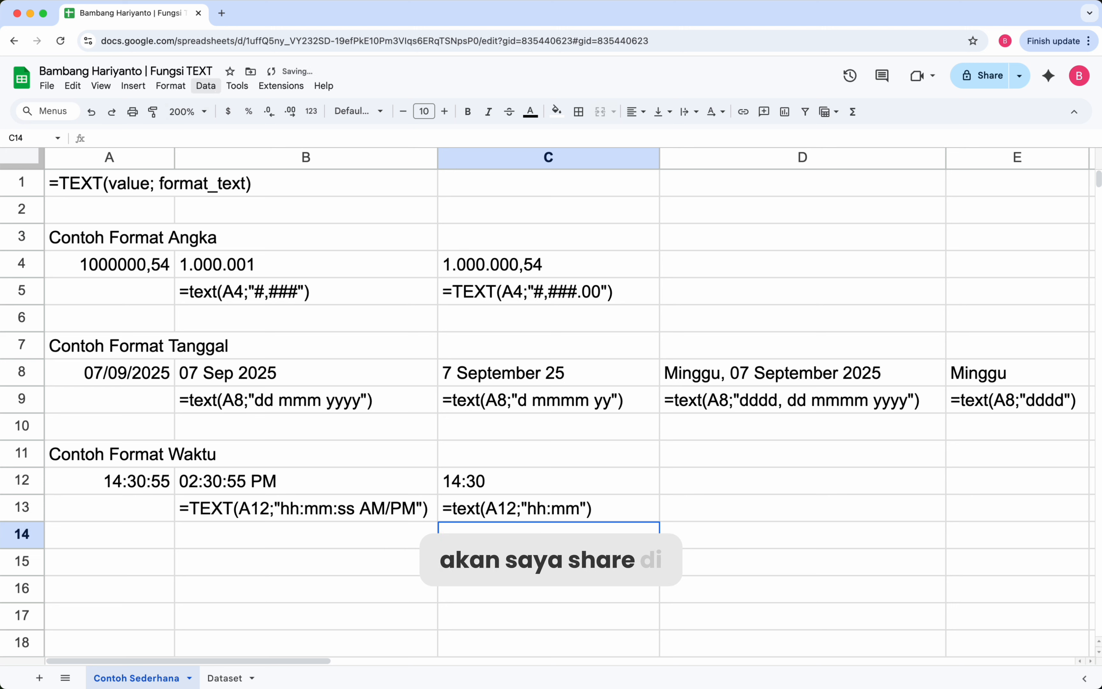
{"action": "key", "text": "Up"}
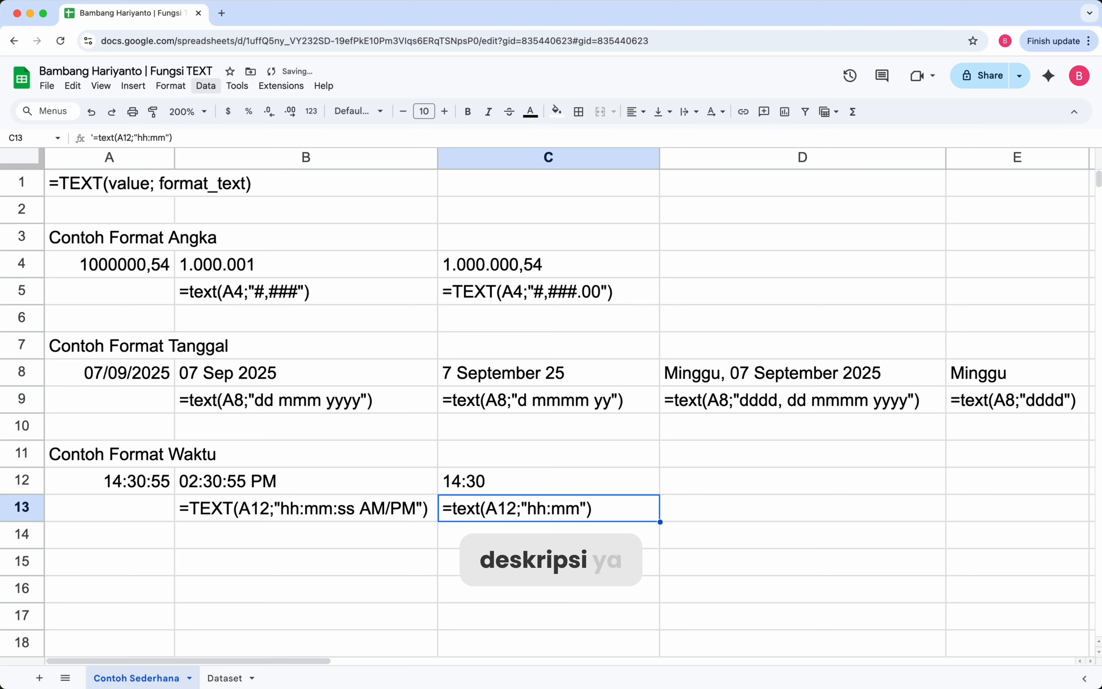
{"action": "key", "text": "Up"}
{"action": "key", "text": "Down"}
{"action": "key", "text": "Down"}
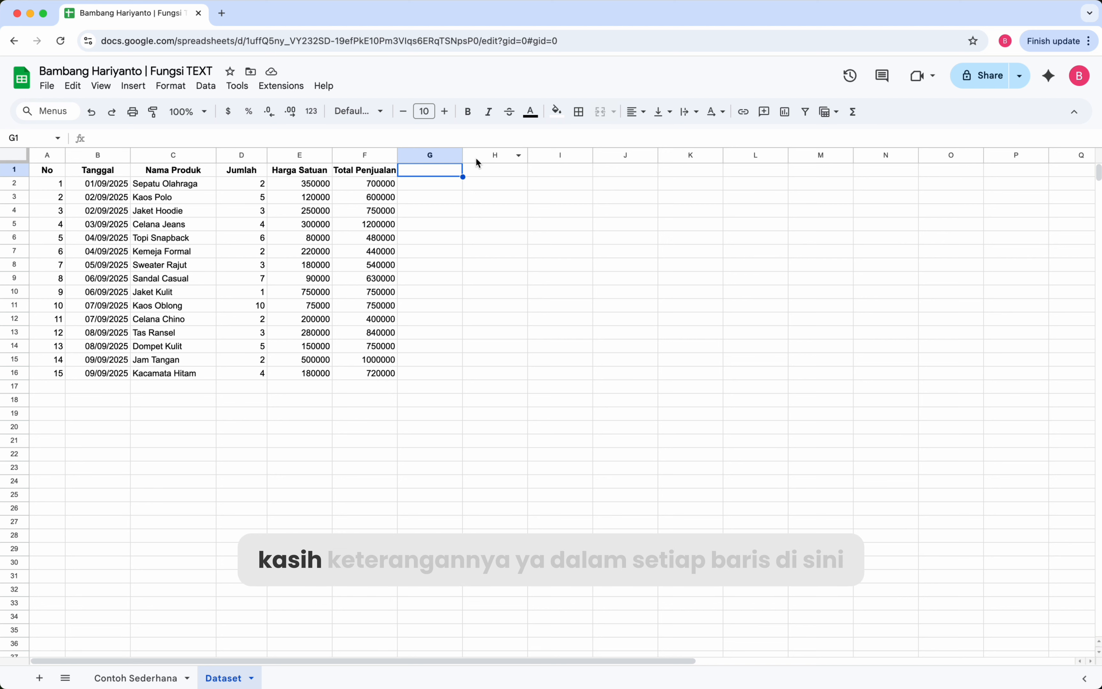
Enter the column heading Keterangan in cell G1 of the Dataset sheet, beside Total Penjualan.
{"action": "type", "text": "Keterang"}
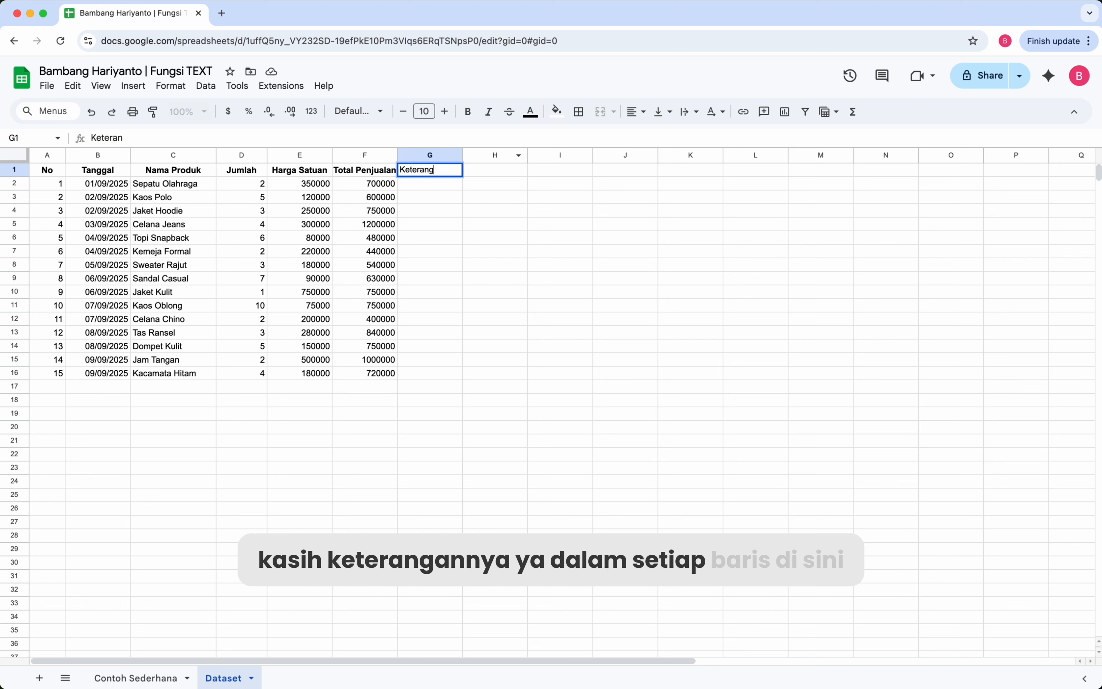
{"action": "key", "text": "Return"}
{"action": "key", "text": "Up"}
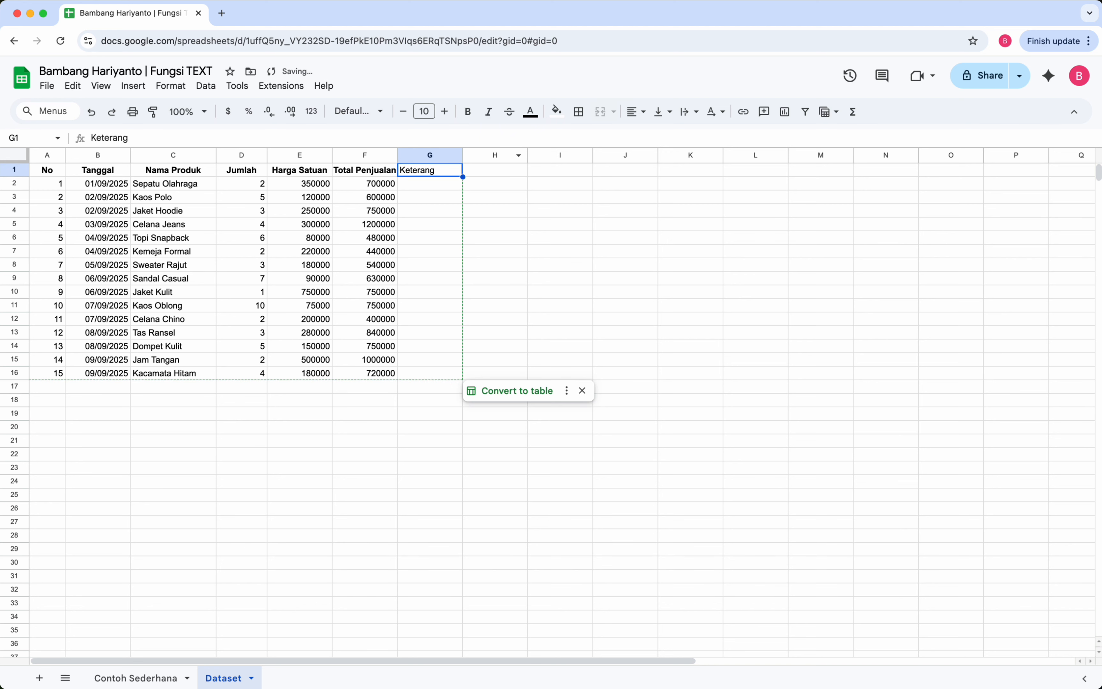
{"action": "type", "text": "Keter"}
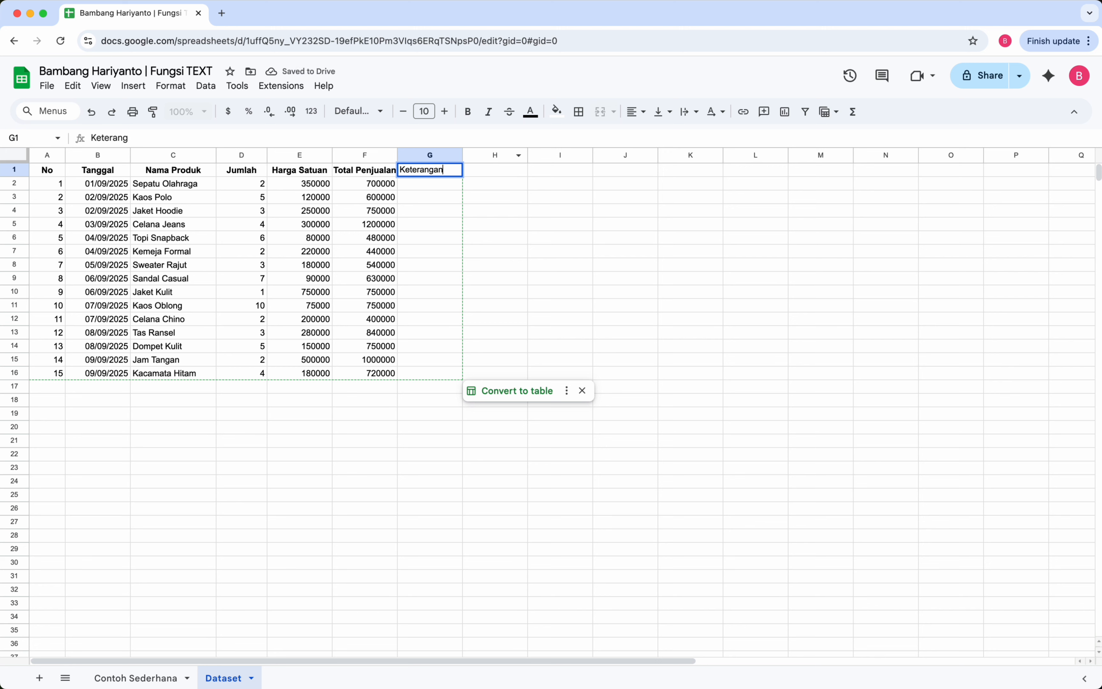
{"action": "key", "text": "Return"}
Make the Keterangan heading in G1 bold and centre it horizontally.
{"action": "key", "text": "Up"}
{"action": "left_click", "coordinate": [468, 111]}
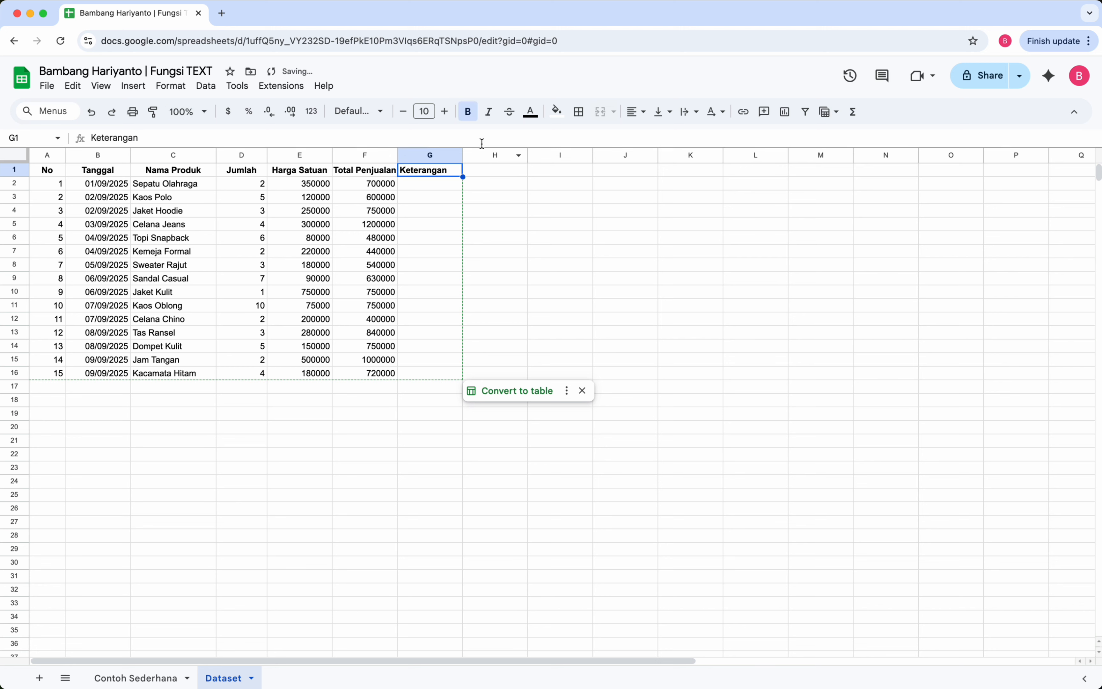
{"action": "left_click", "coordinate": [636, 112]}
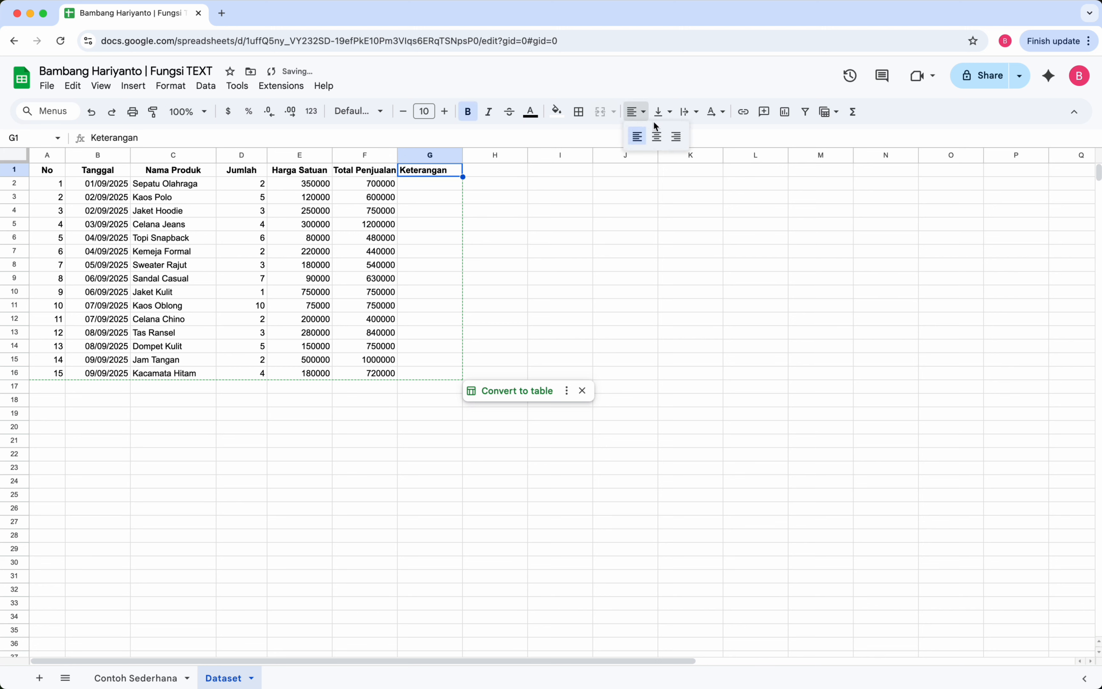
{"action": "left_click", "coordinate": [653, 136]}
Start a formula in G2 with the text "pada hari " followed by a line break, enlarging the formula bar to several lines.
{"action": "left_click", "coordinate": [440, 186]}
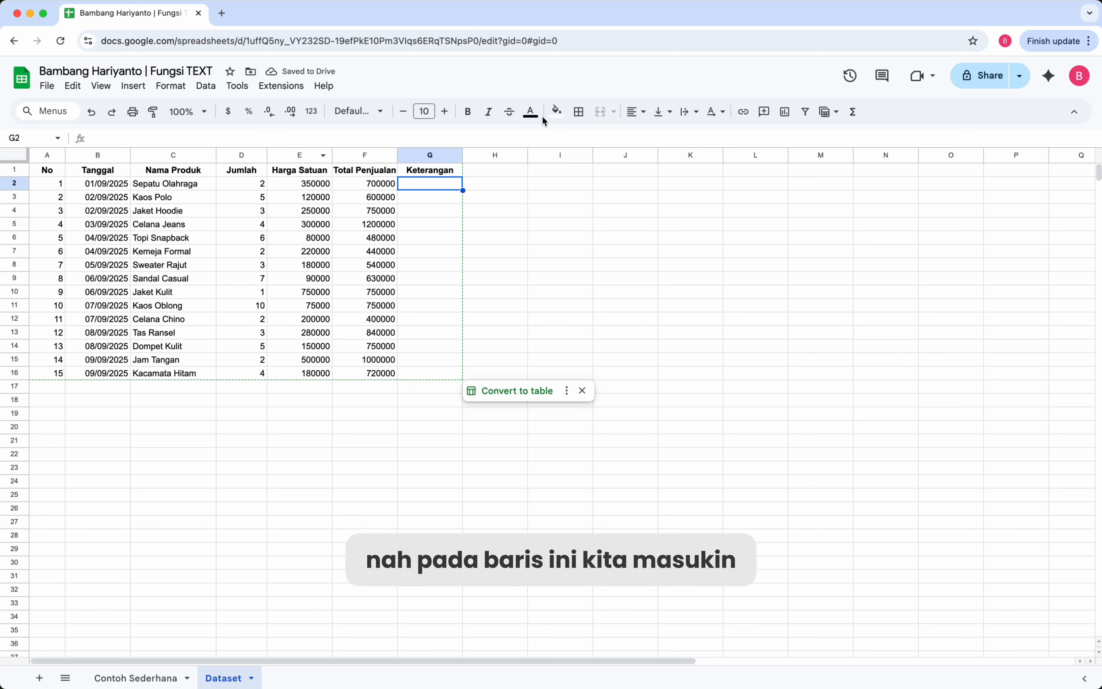
{"action": "type", "text": "="}
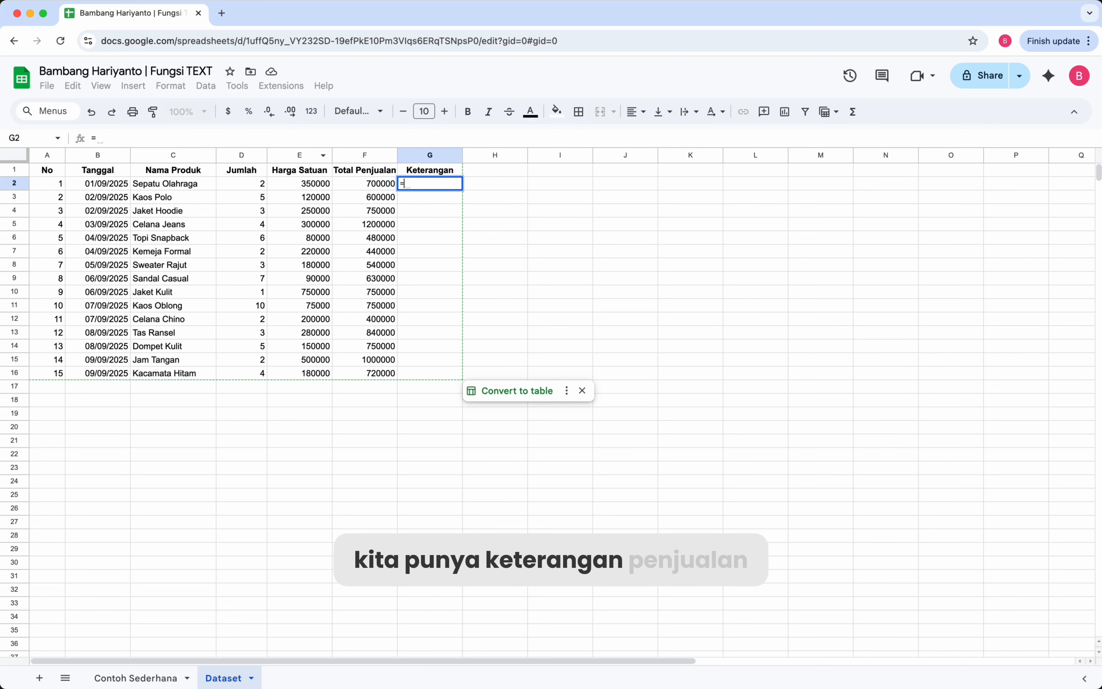
{"action": "left_click_drag", "start_coordinate": [581, 148], "coordinate": [577, 251]}
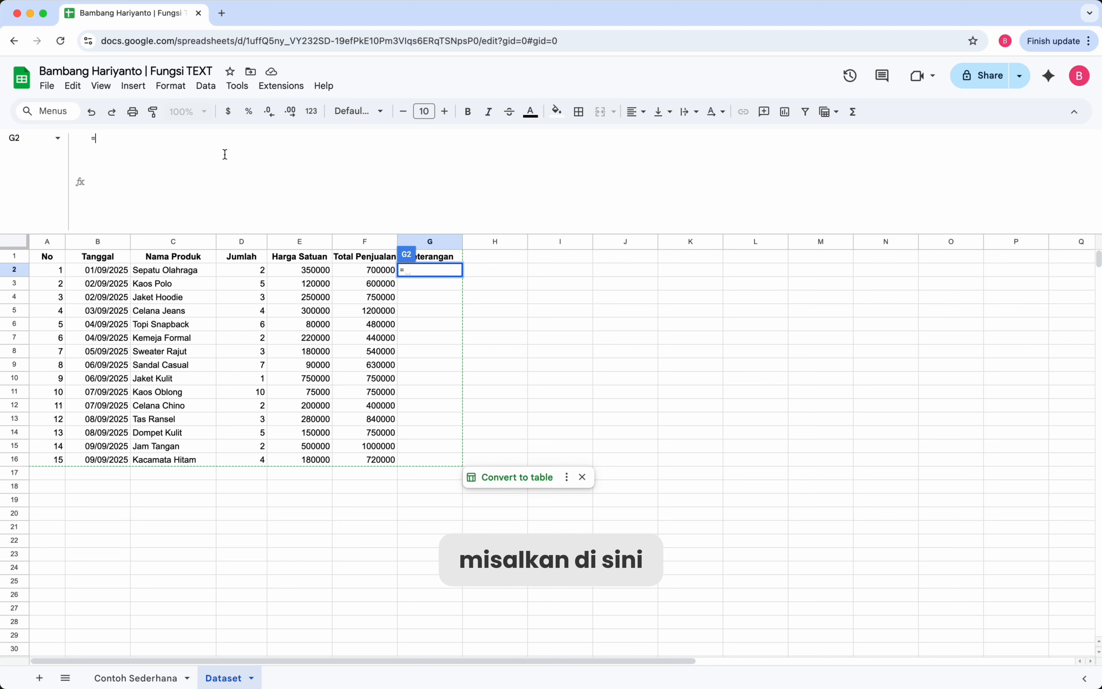
{"action": "type", "text": "\"p"}
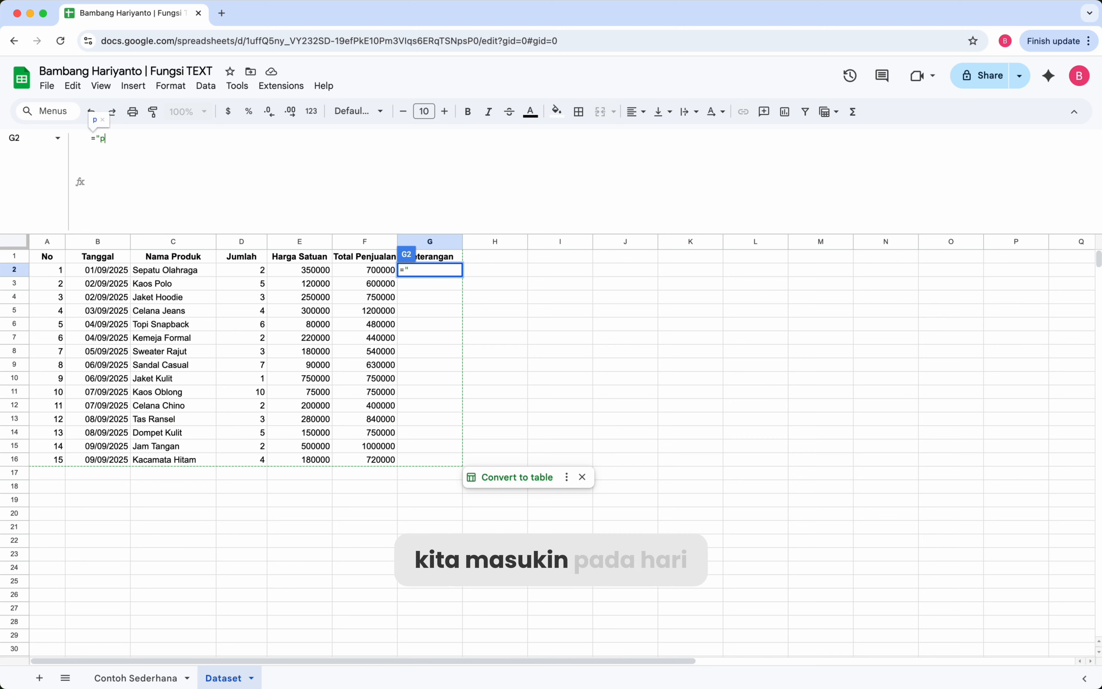
{"action": "type", "text": "ada hari"}
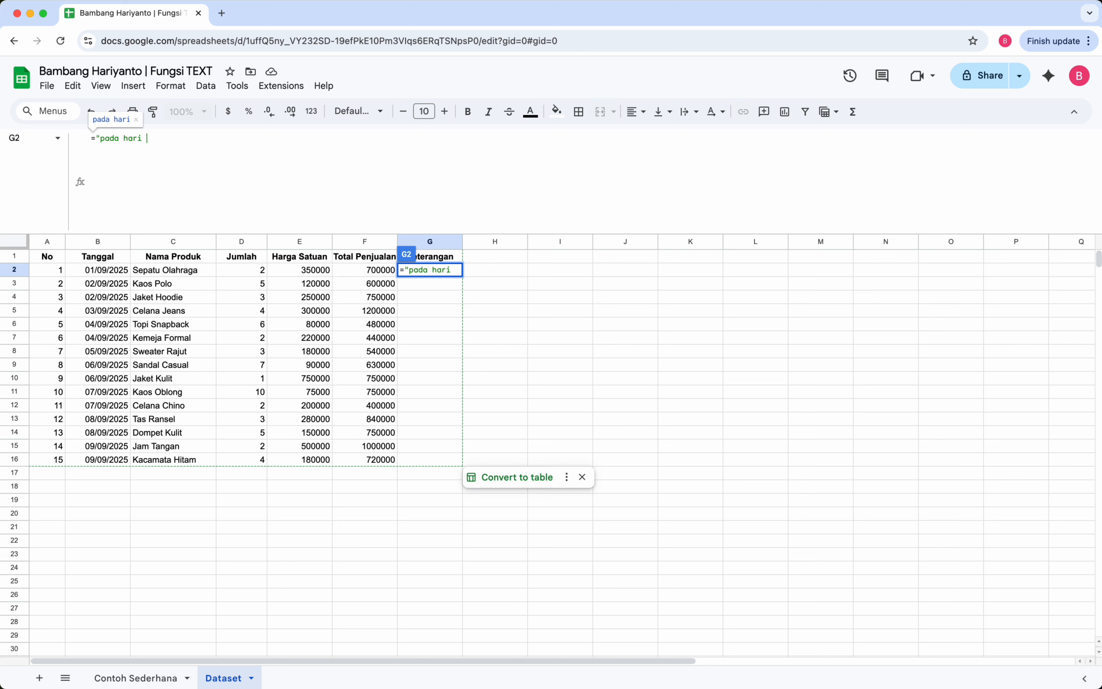
{"action": "type", "text": " \""}
{"action": "key", "text": "alt+Return"}
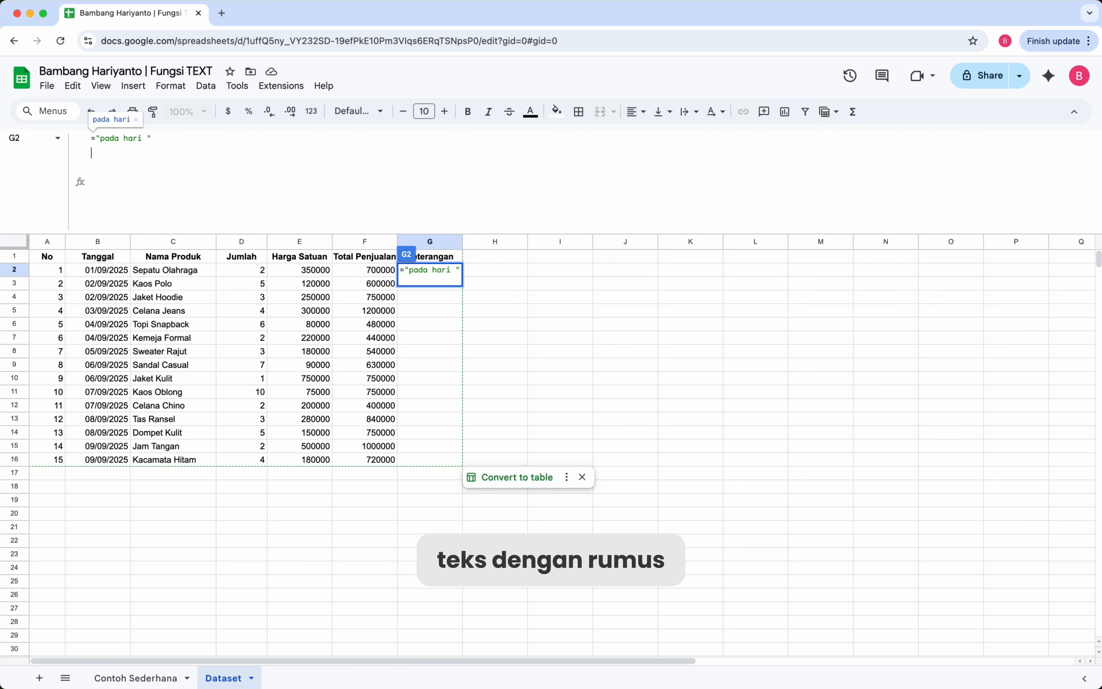
Append &TEXT(B2;"dddd") to the G2 formula to add the weekday name, ending with a line break.
{"action": "type", "text": "&"}
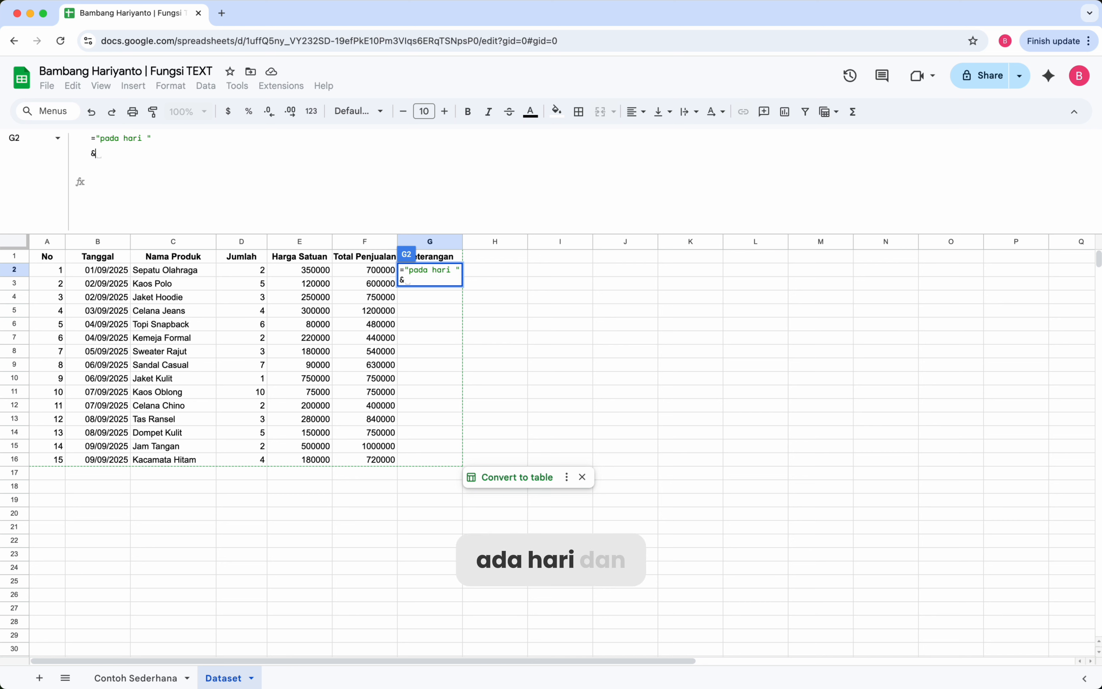
{"action": "type", "text": "TEX"}
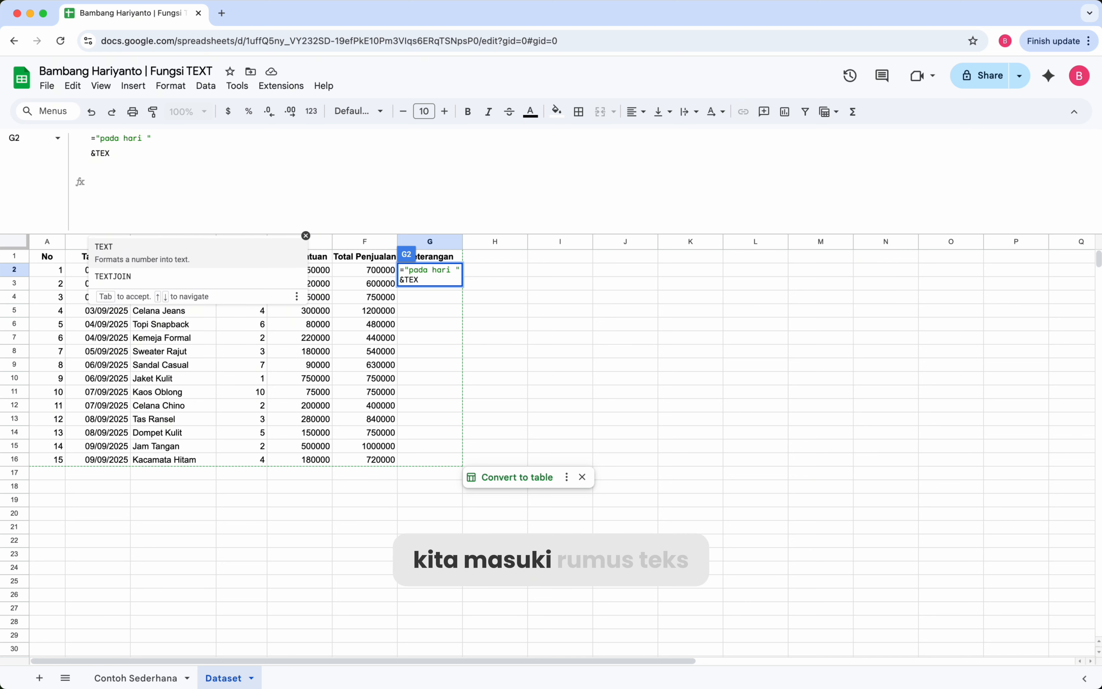
{"action": "key", "text": "Tab"}
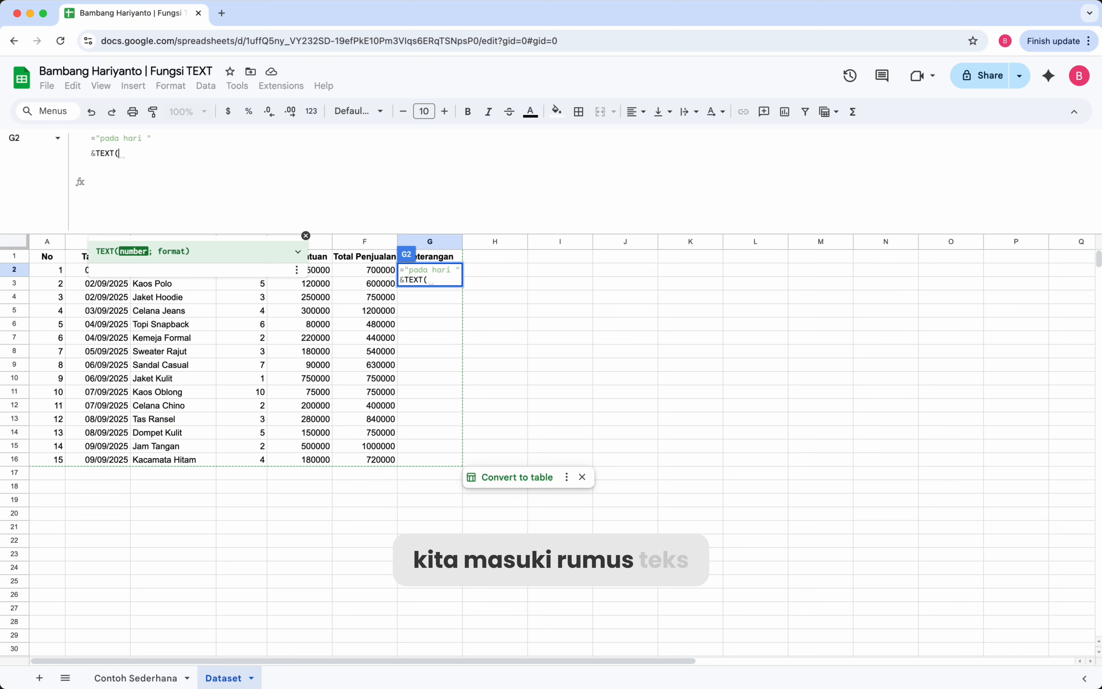
{"action": "left_click", "coordinate": [74, 273]}
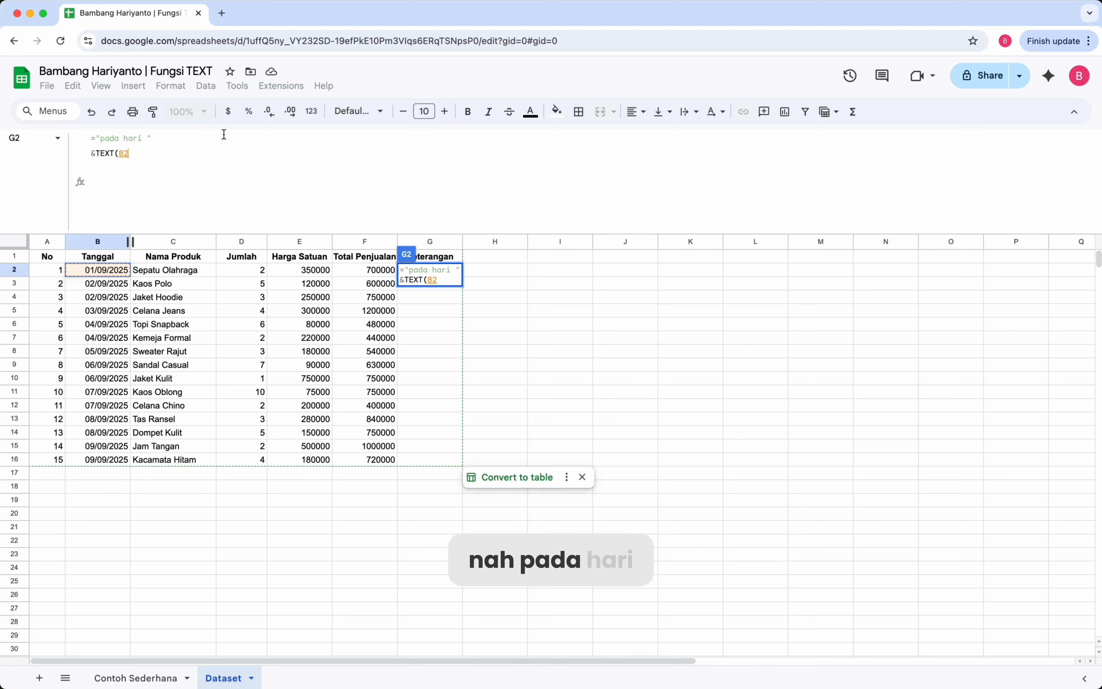
{"action": "type", "text": ";"}
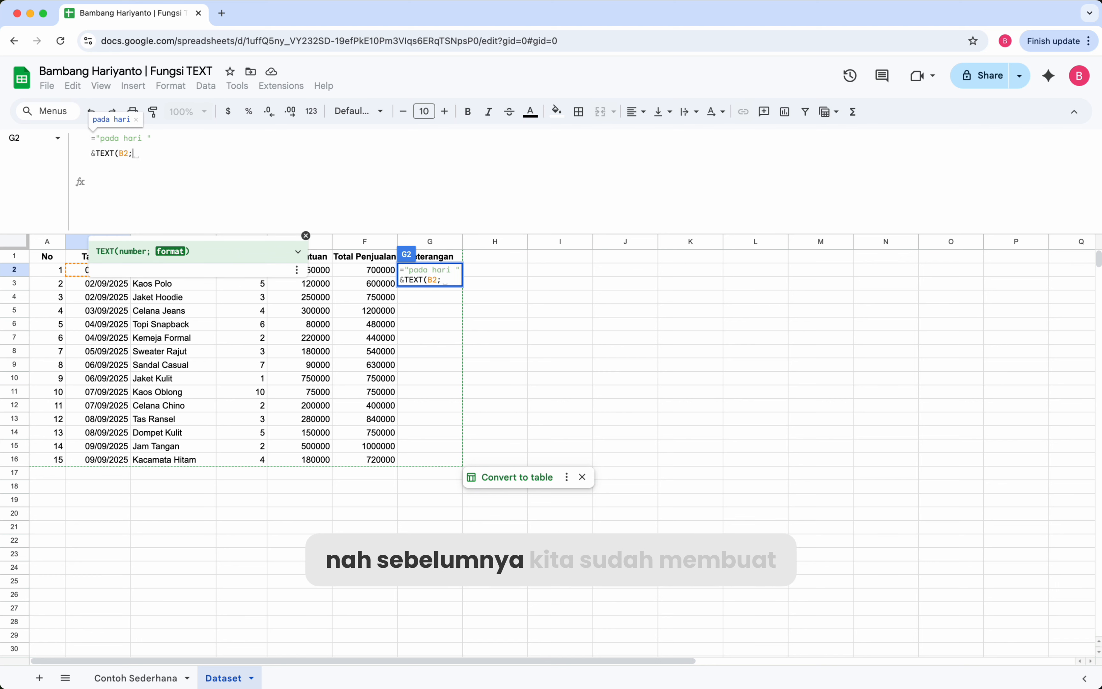
{"action": "type", "text": "\""}
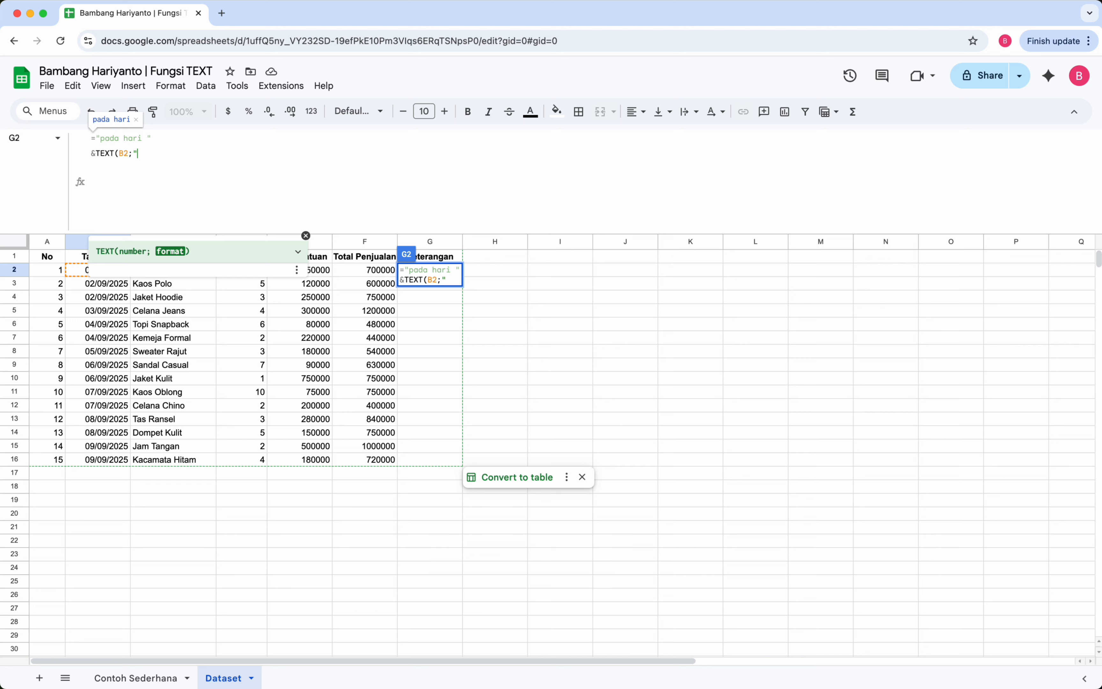
{"action": "type", "text": "dddd"}
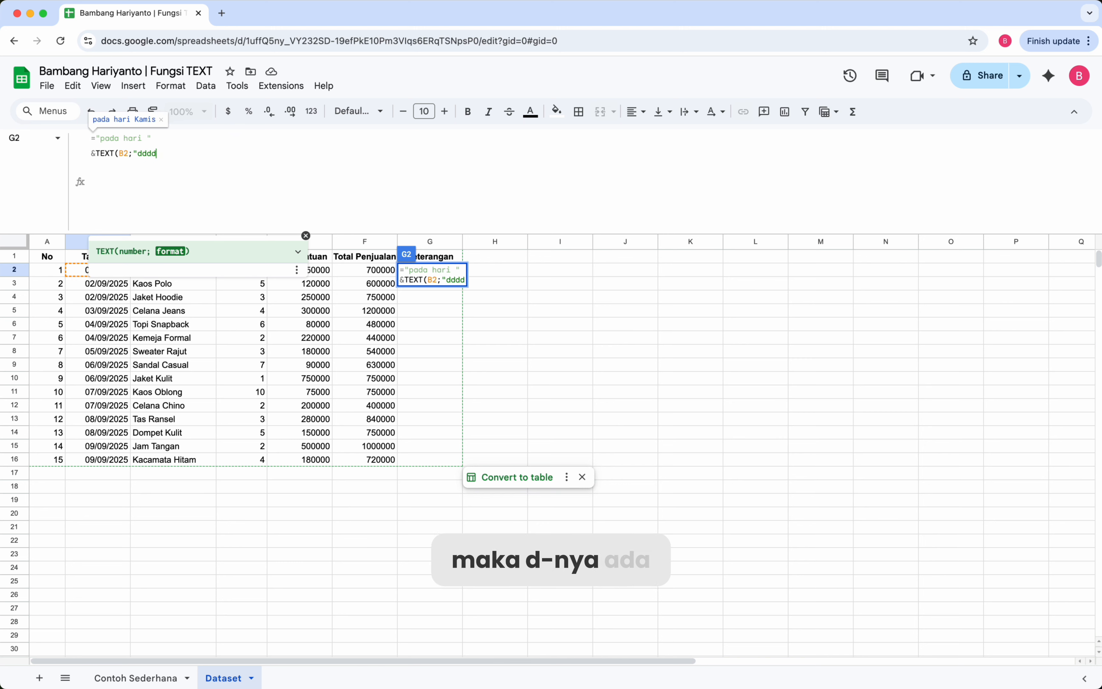
{"action": "type", "text": "d"}
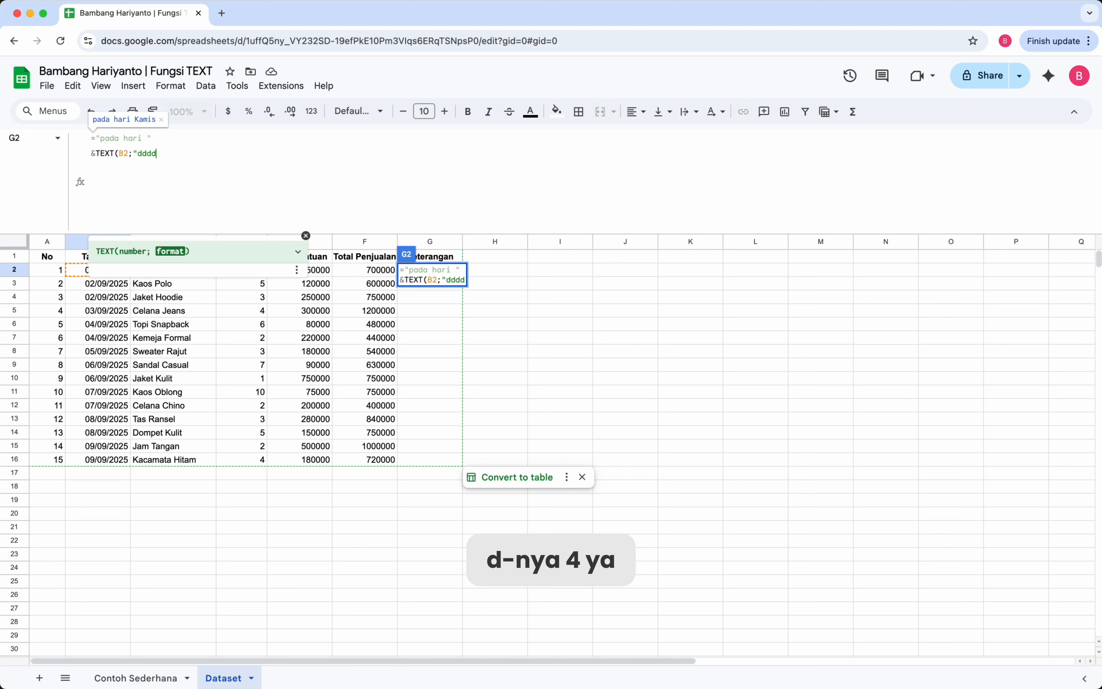
{"action": "type", "text": "\""}
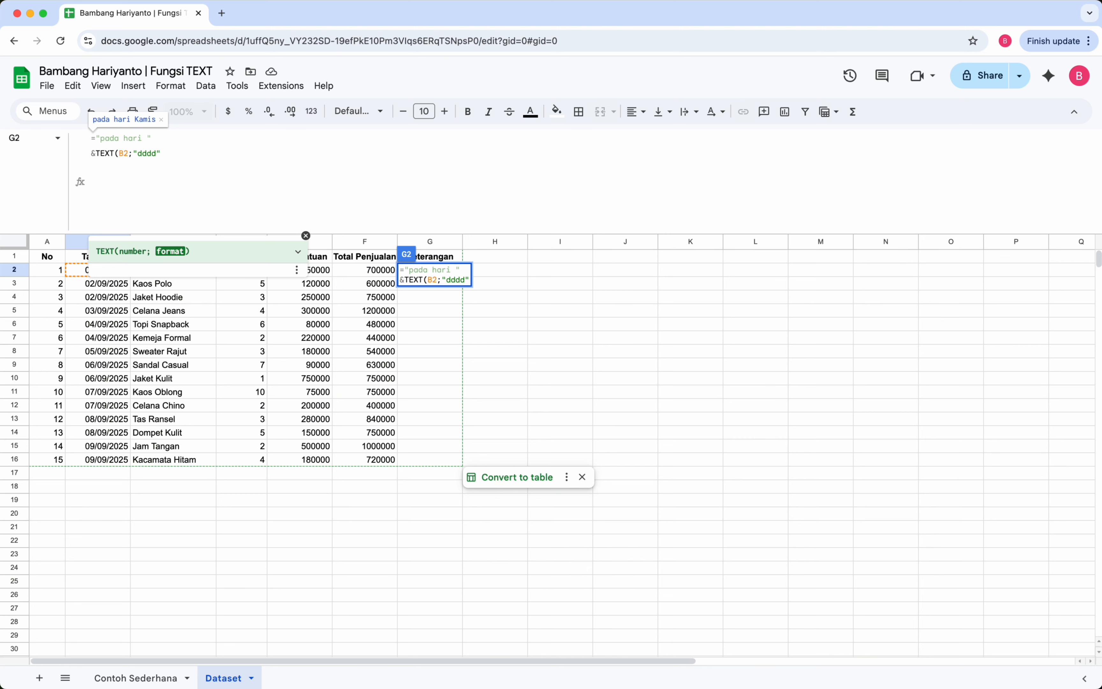
{"action": "type", "text": ")"}
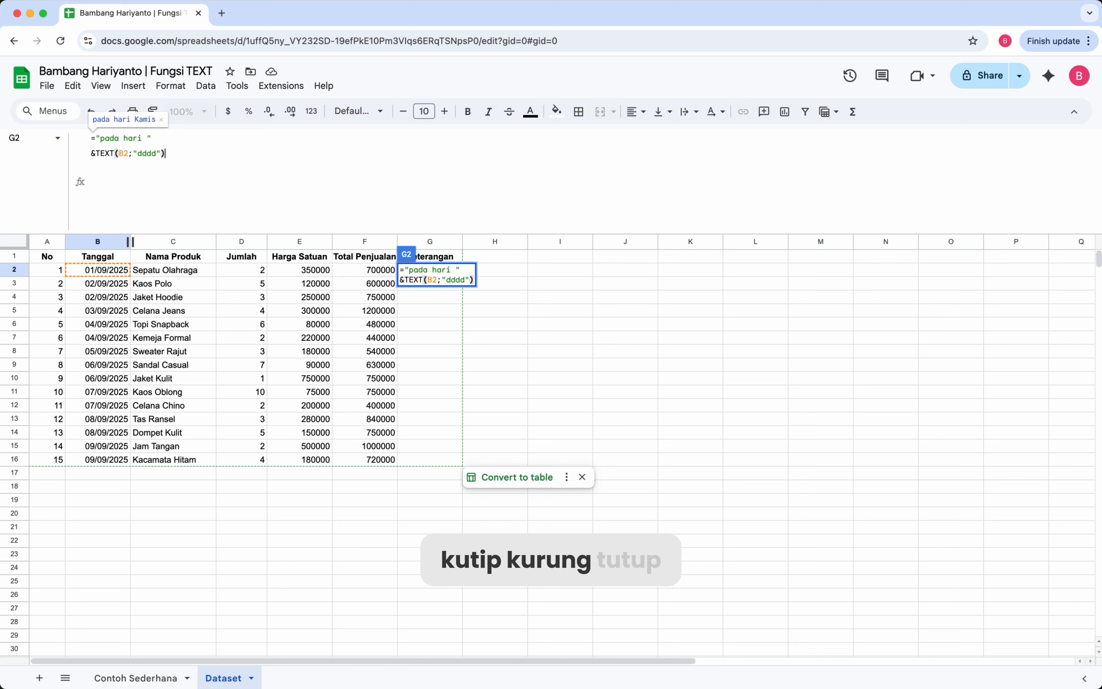
{"action": "key", "text": "alt+Return"}
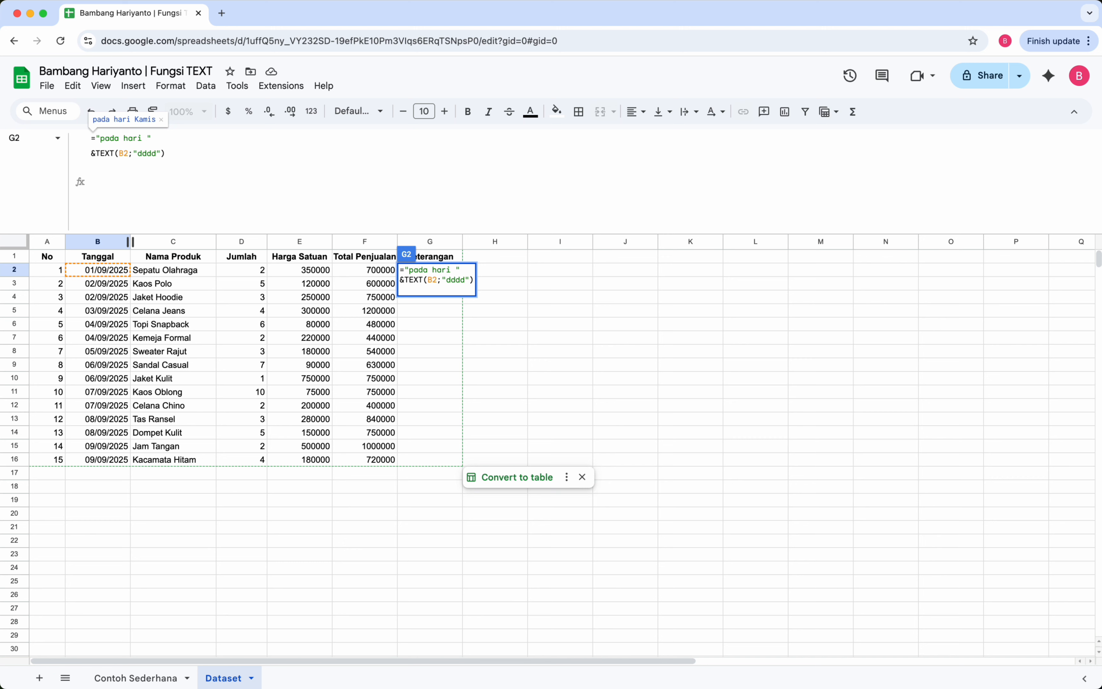
Join the literal text " tanggal " to the G2 formula with &, followed by a line break.
{"action": "type", "text": "& "}
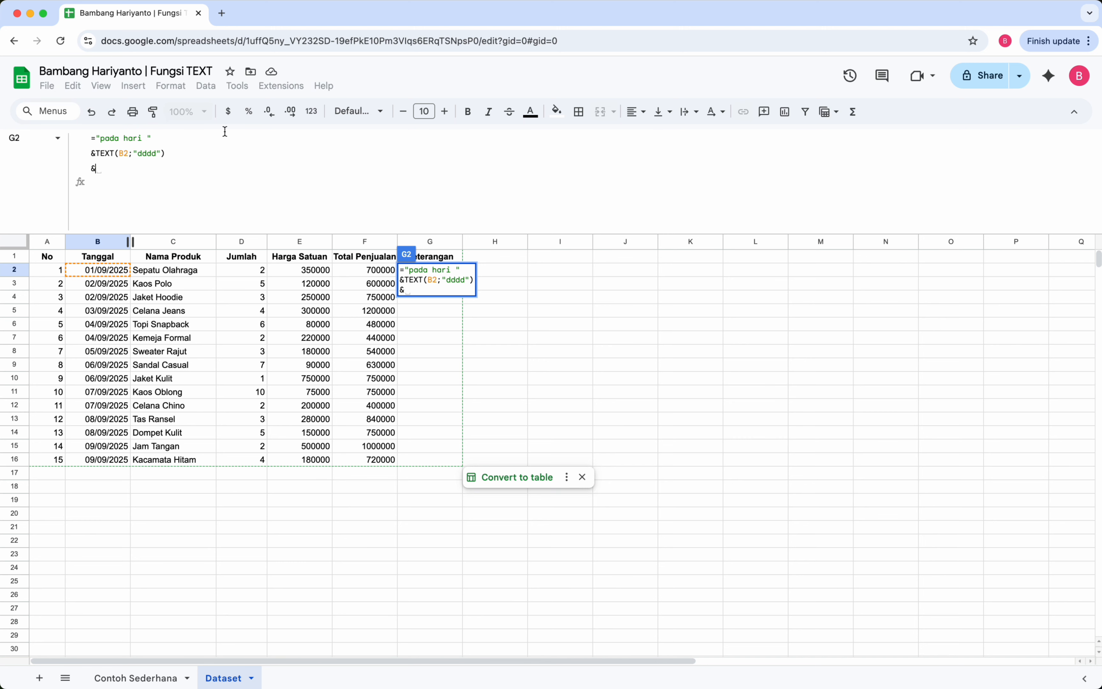
{"action": "type", "text": "\" tanggal"}
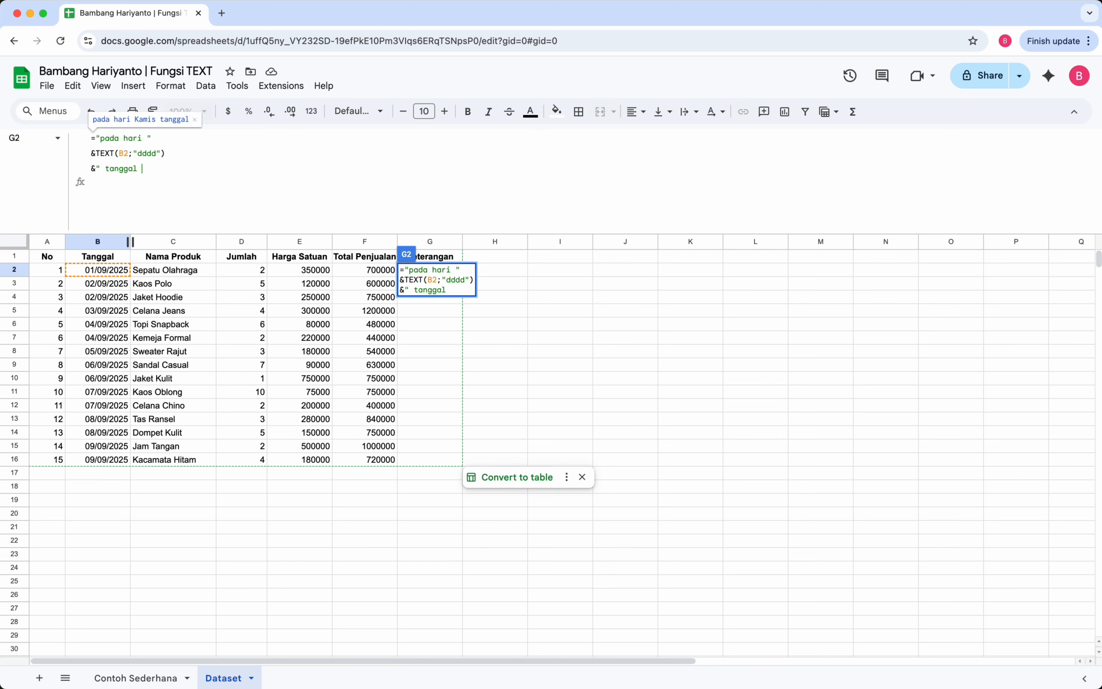
{"action": "type", "text": " \""}
{"action": "key", "text": "alt+Return"}
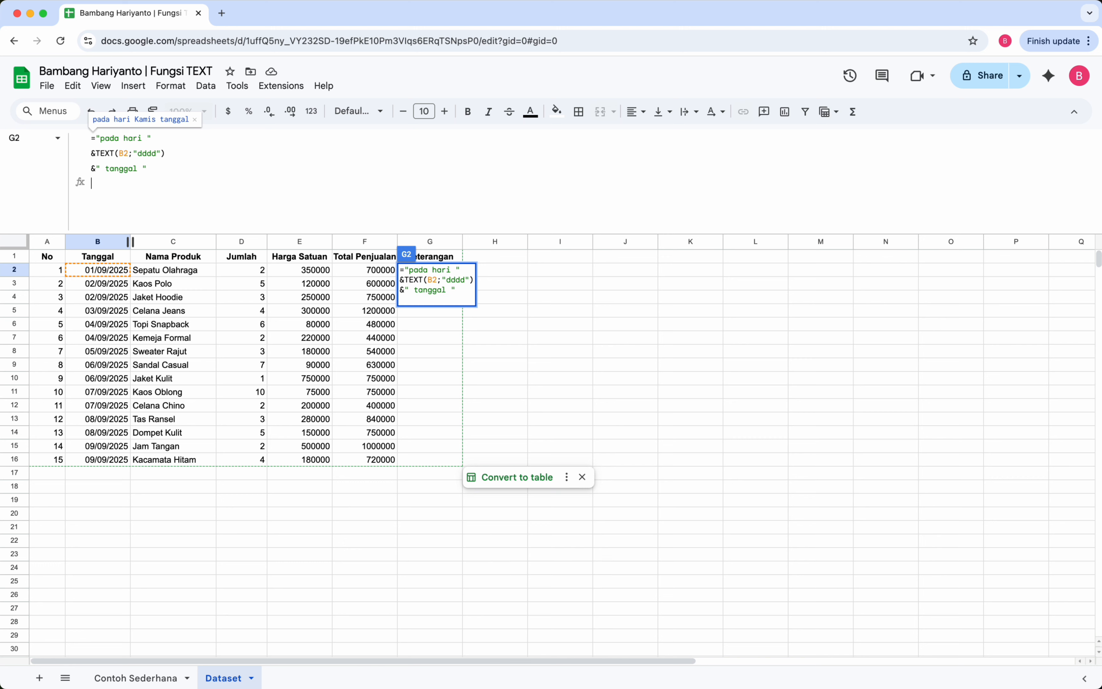
Append &TEXT(B2;"dd mmmm yyyy") to the G2 formula to add the full date, ending with a line break.
{"action": "type", "text": "& "}
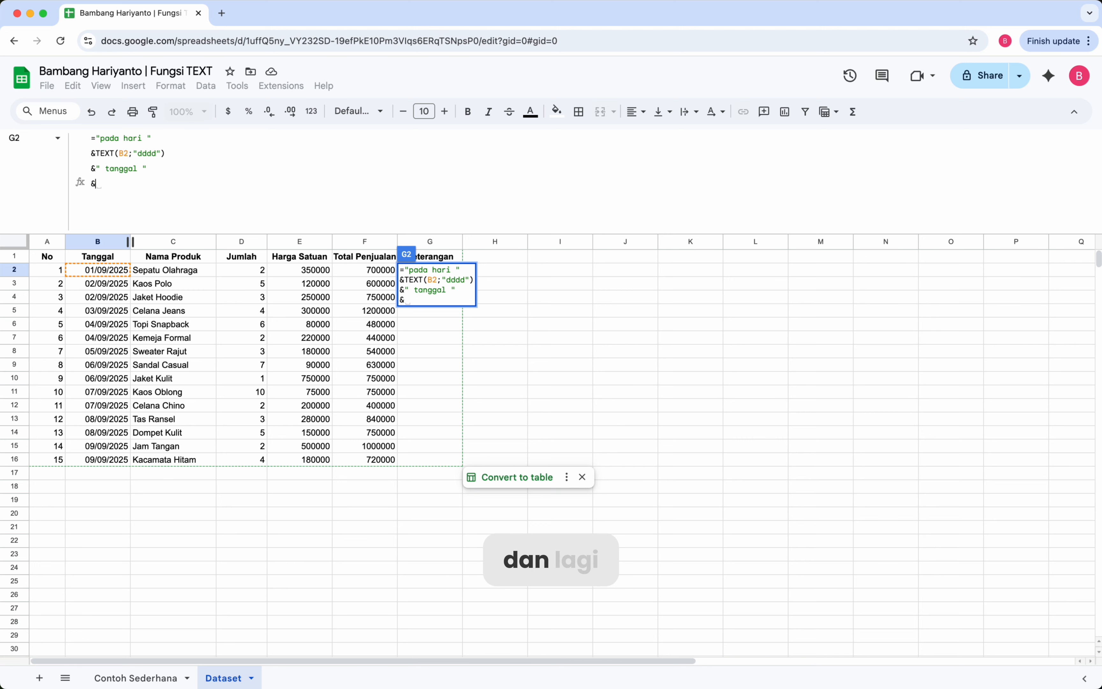
{"action": "type", "text": "TEX"}
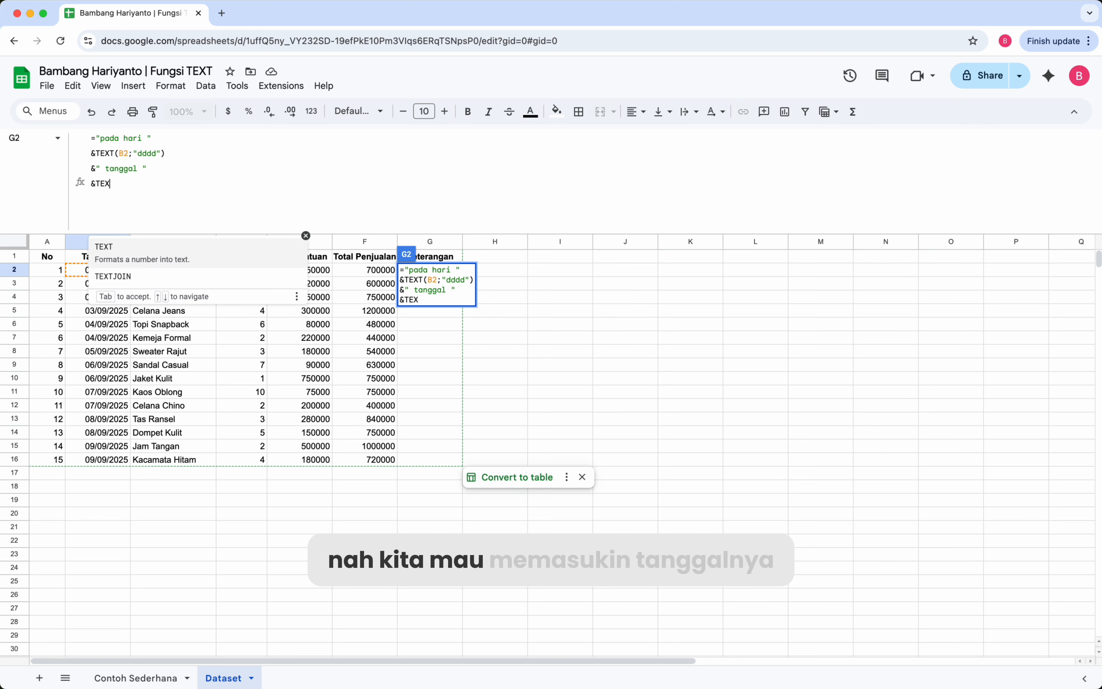
{"action": "type", "text": "T"}
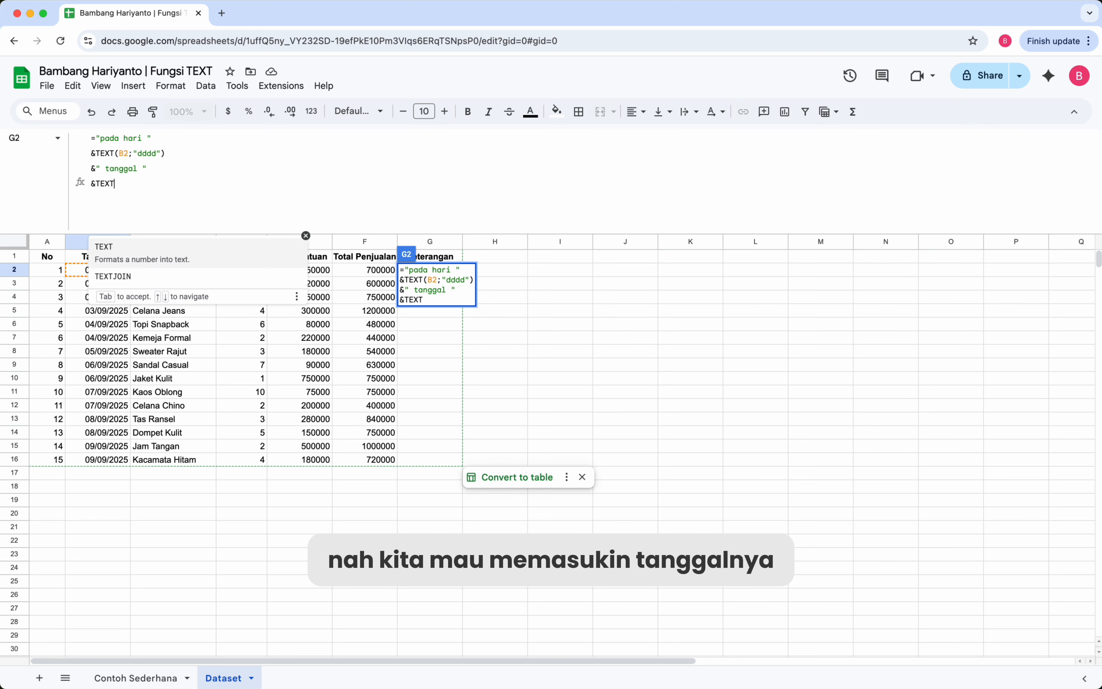
{"action": "type", "text": "("}
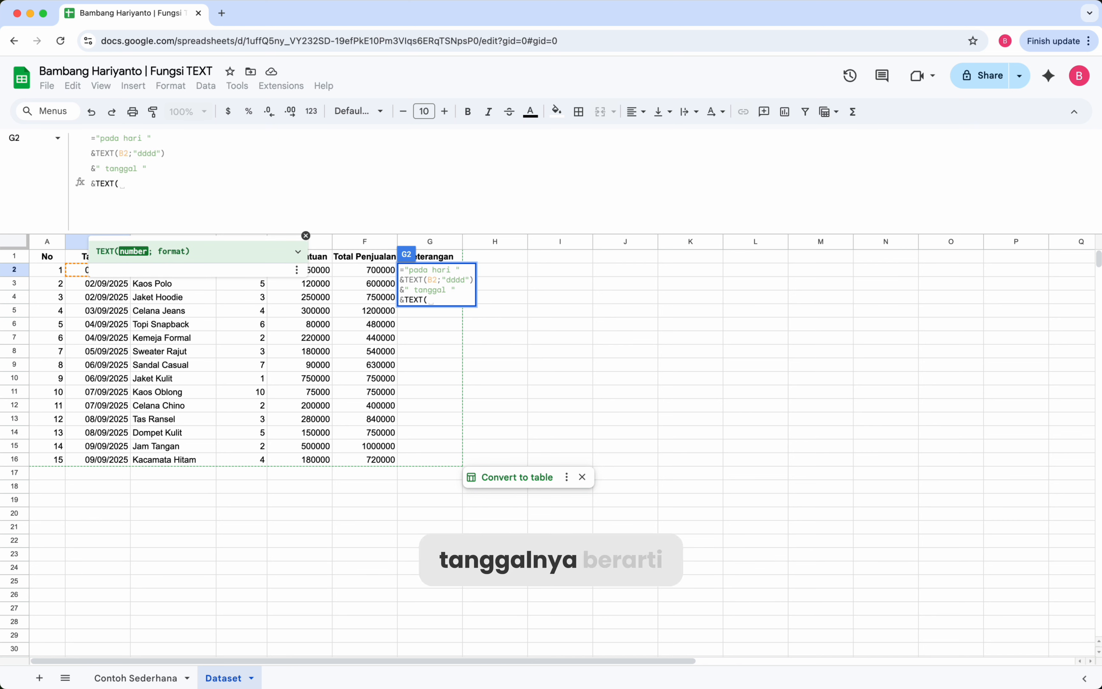
{"action": "left_click", "coordinate": [73, 269]}
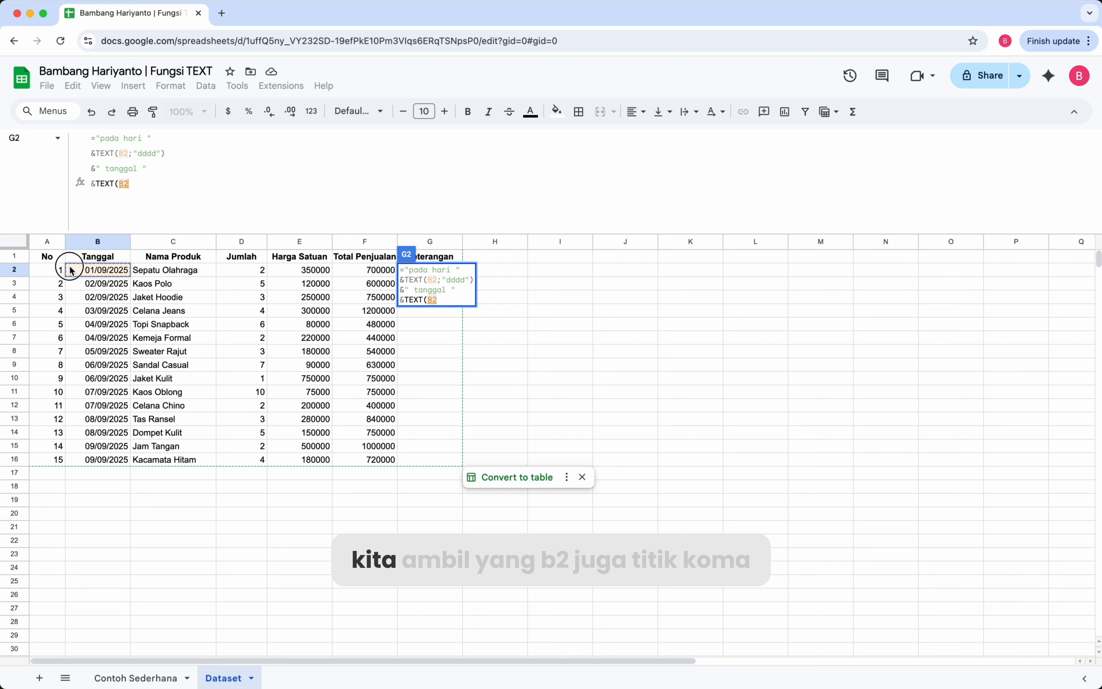
{"action": "type", "text": ";"}
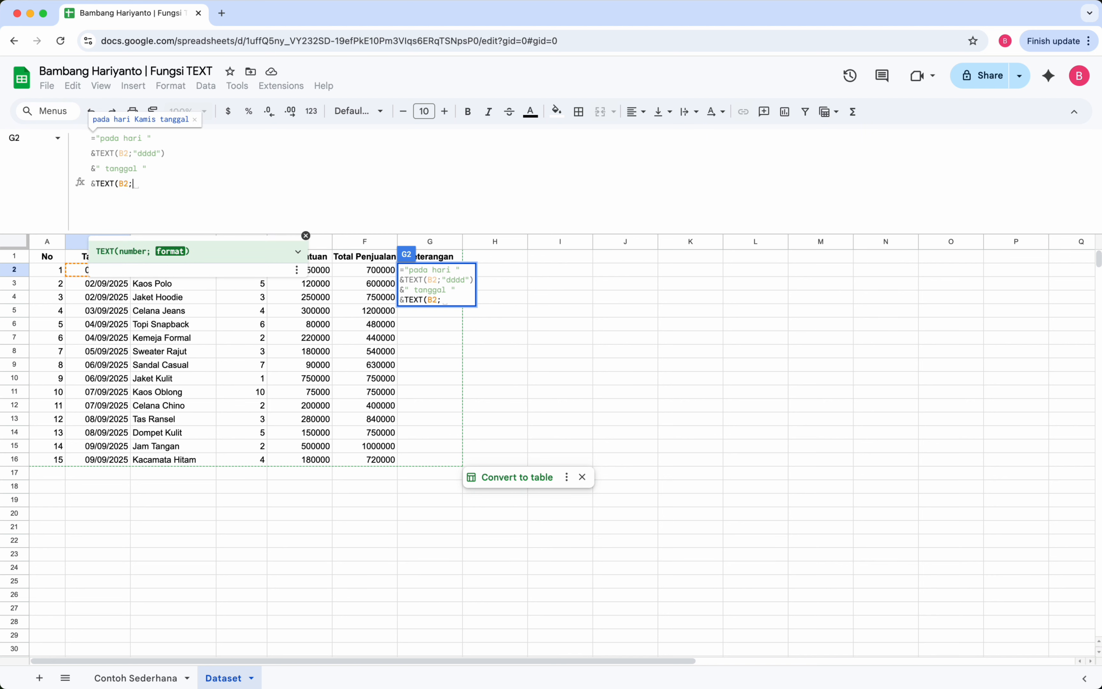
{"action": "type", "text": "\"dd"}
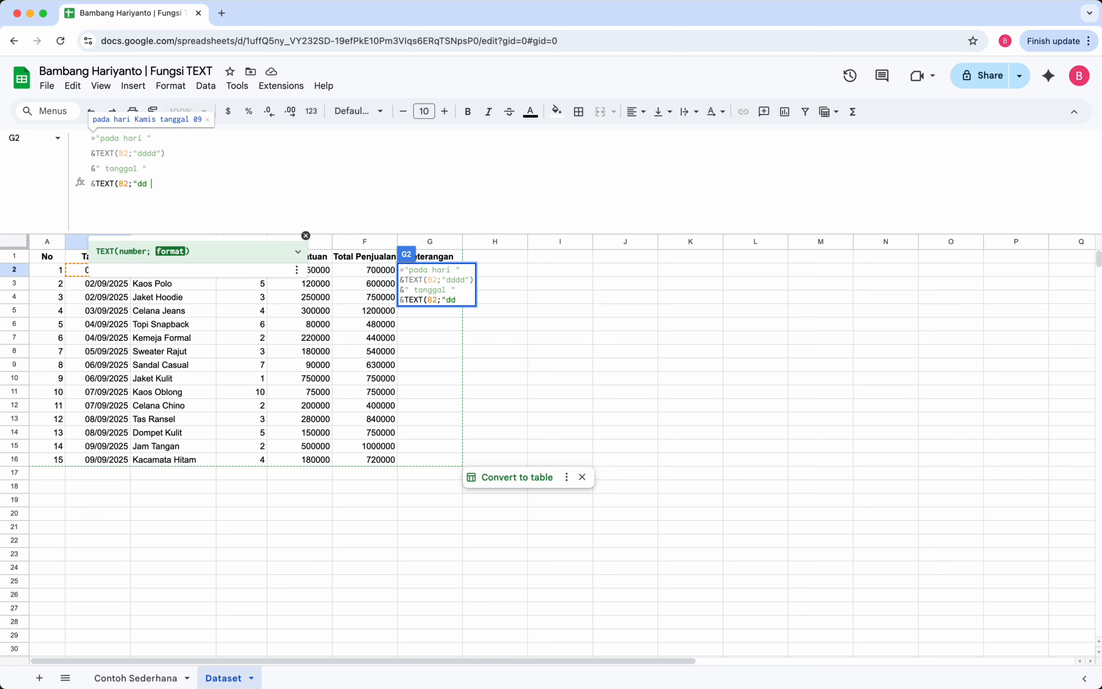
{"action": "type", "text": " mmm"}
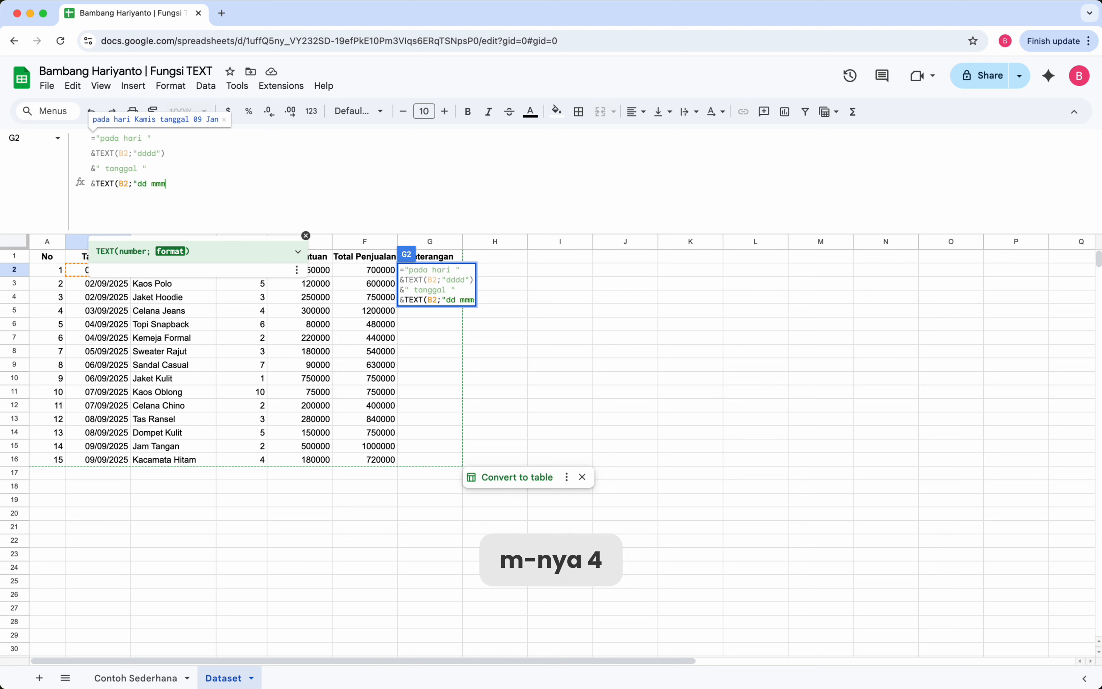
{"action": "type", "text": "m"}
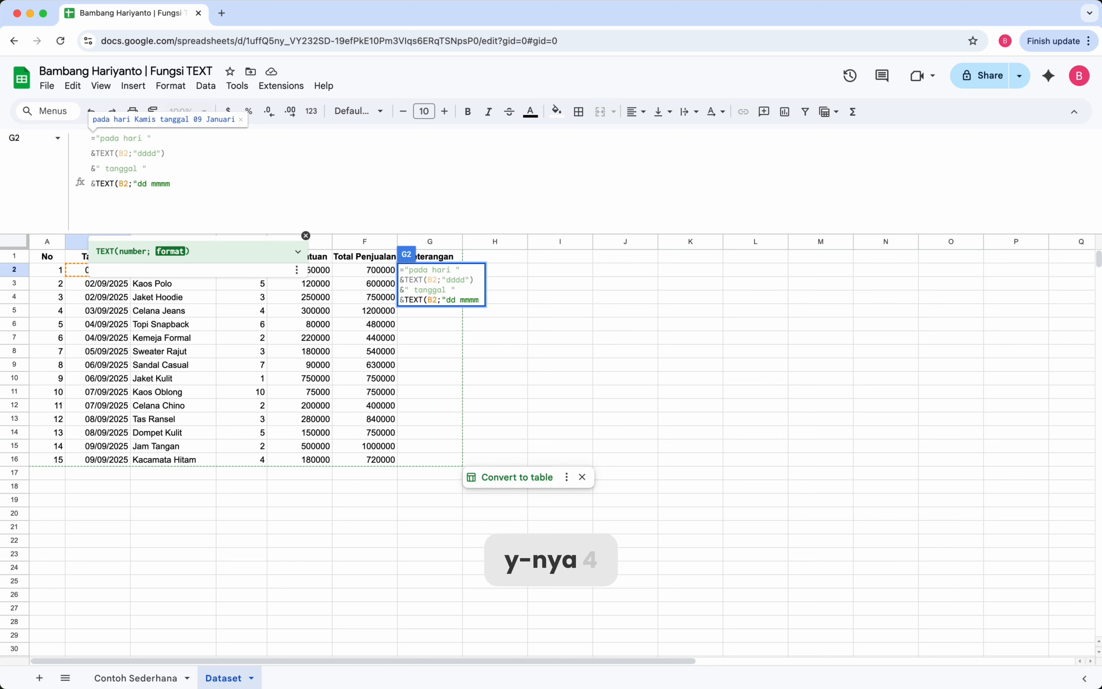
{"action": "type", "text": " yyyy"}
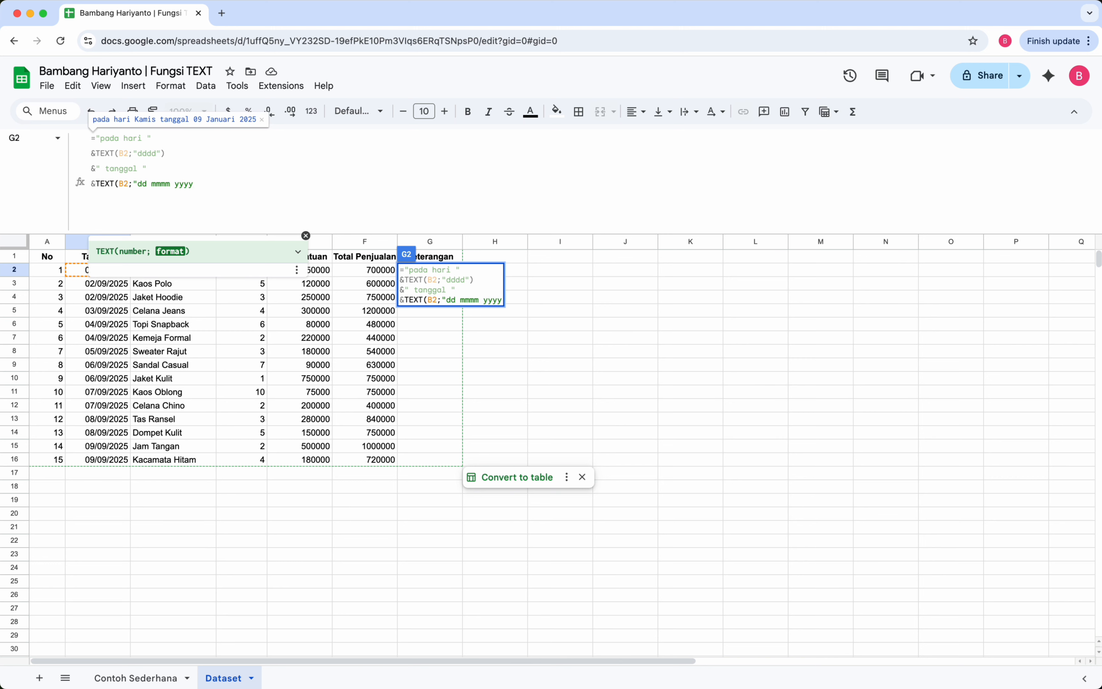
{"action": "type", "text": "\") "}
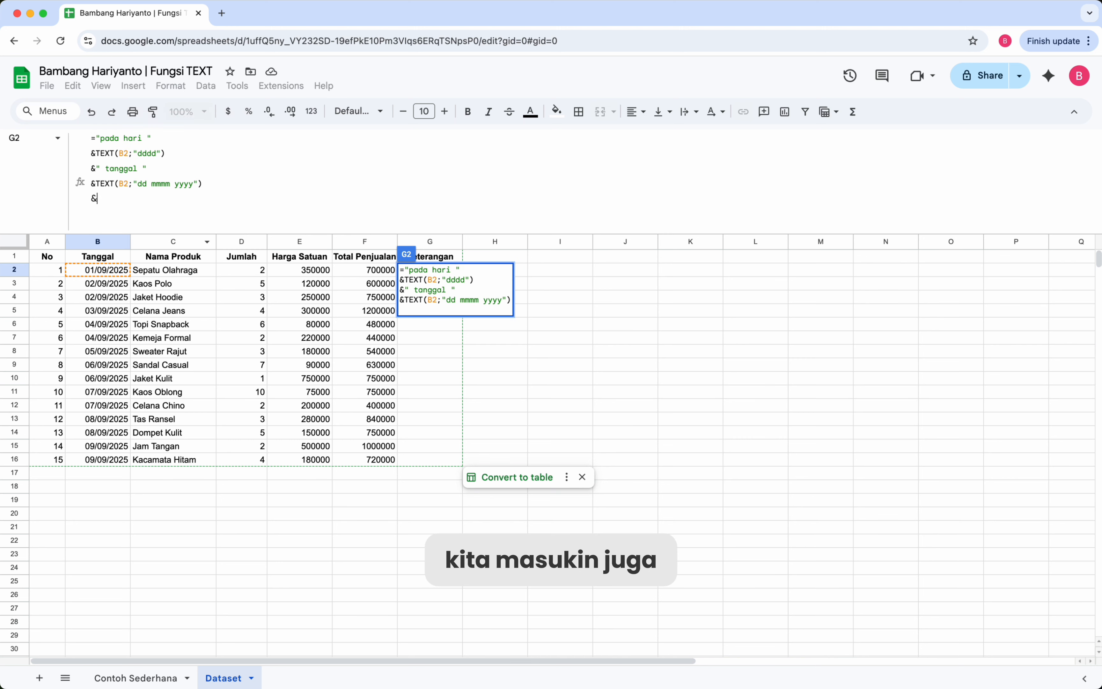
Join the text ", sudah menjual " with a trailing space to the G2 formula using &, followed by a line break.
{"action": "type", "text": "&"}
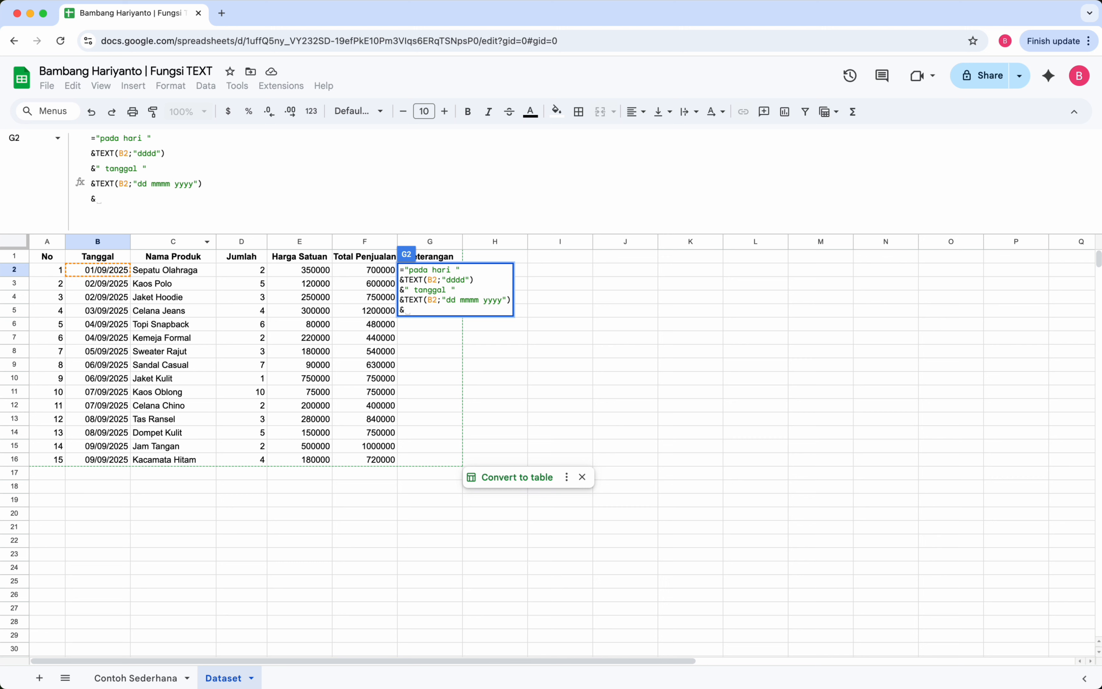
{"action": "type", "text": "\""}
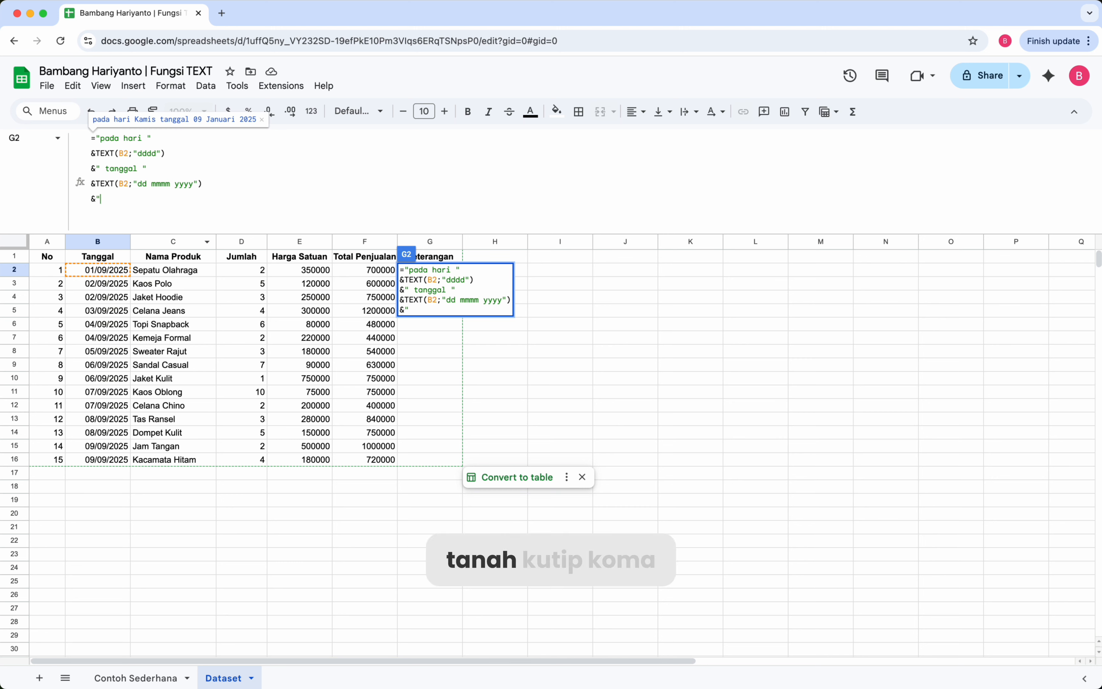
{"action": "type", "text": ", "}
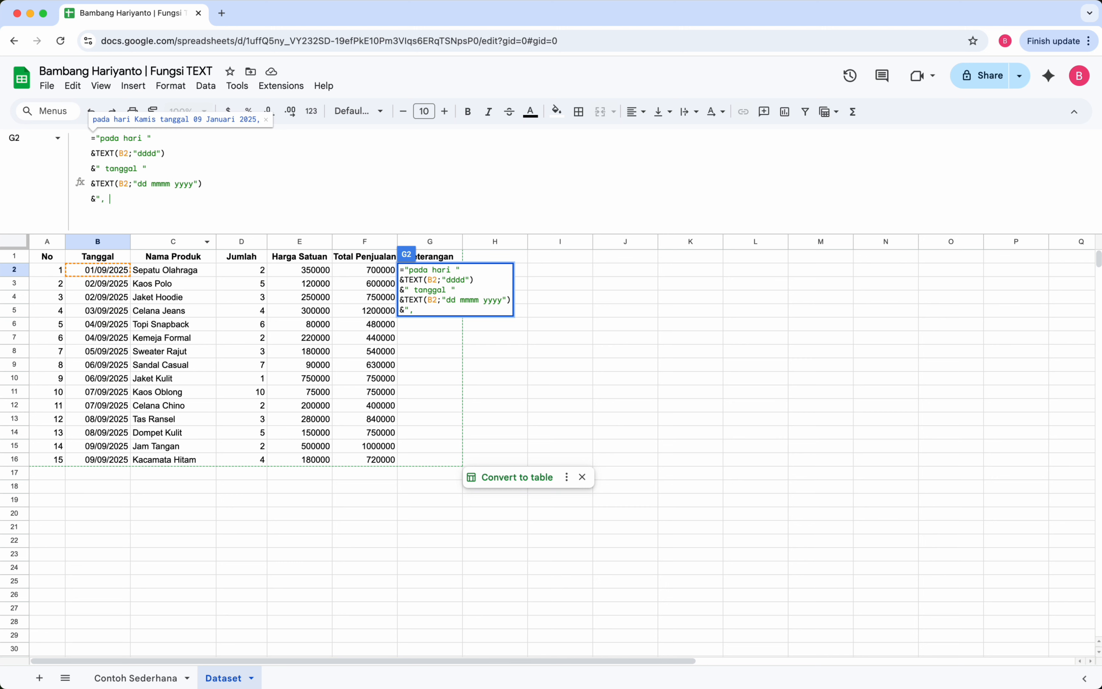
{"action": "type", "text": "sudah menjua"}
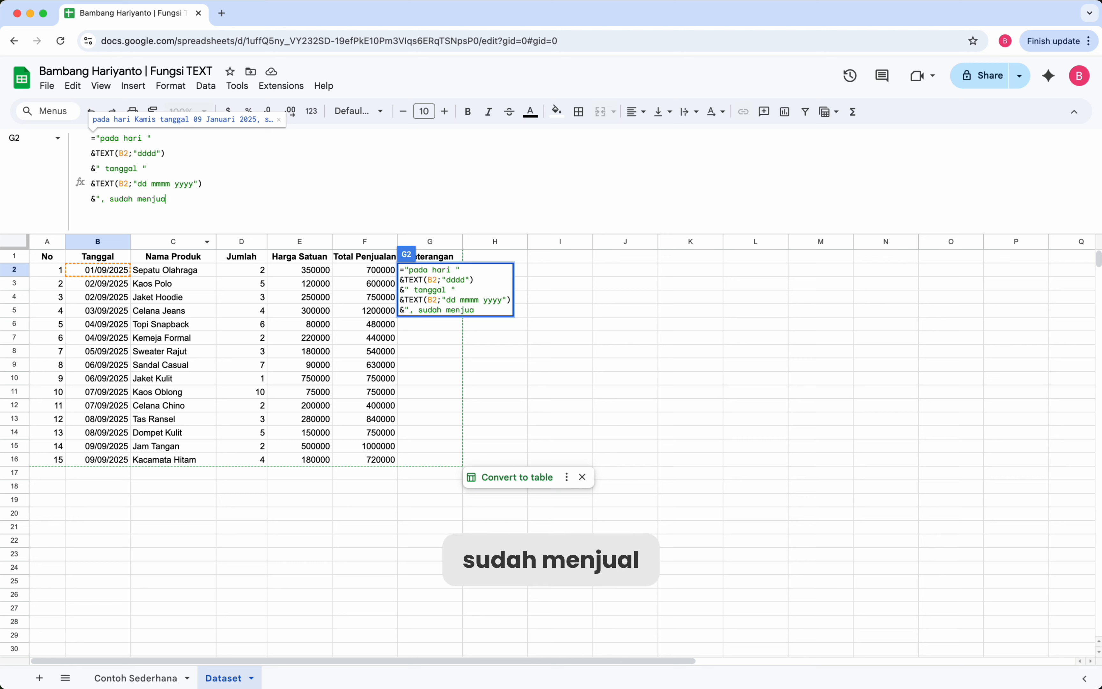
{"action": "type", "text": "l\""}
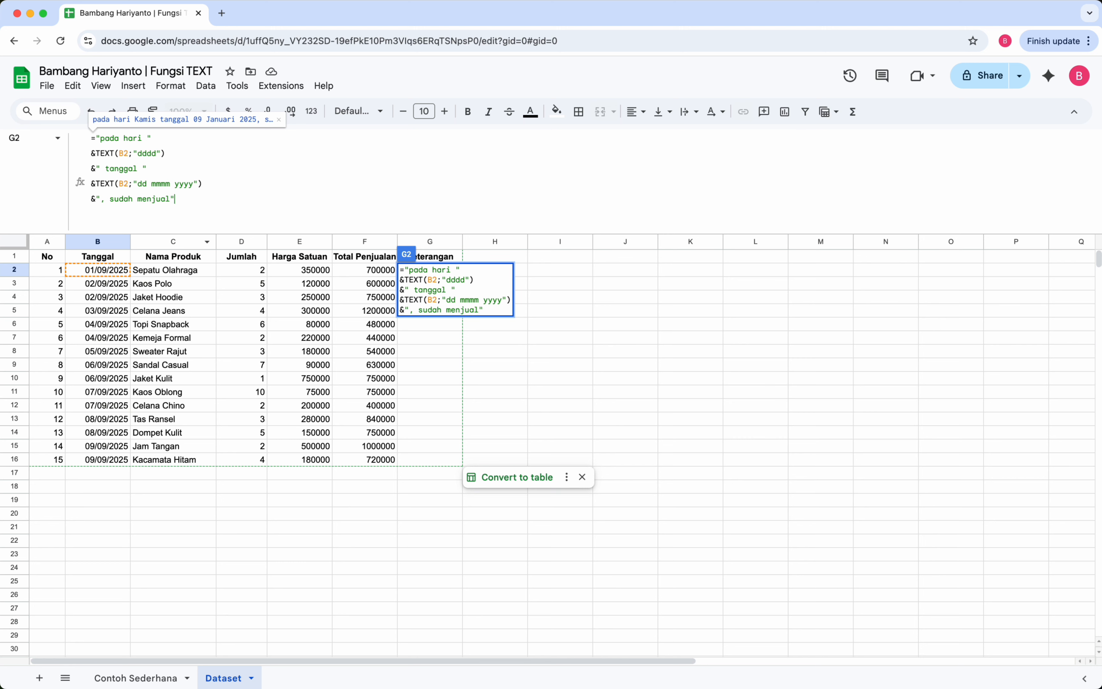
{"action": "key", "text": "BackSpace"}
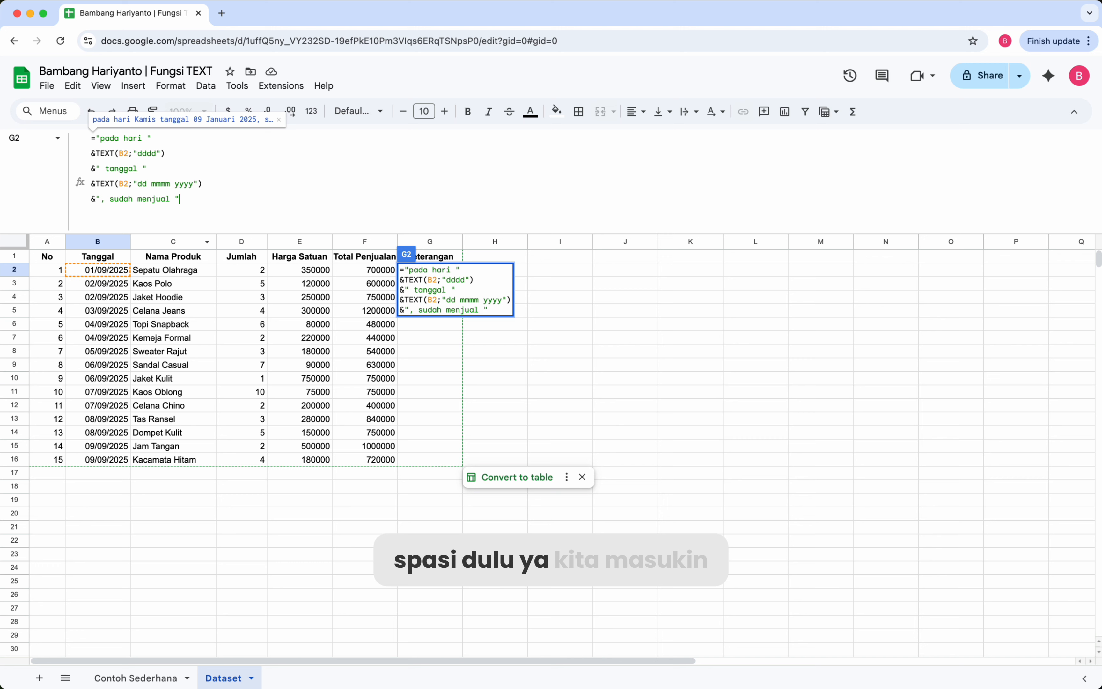
{"action": "type", "text": "\""}
{"action": "key", "text": "alt+Return"}
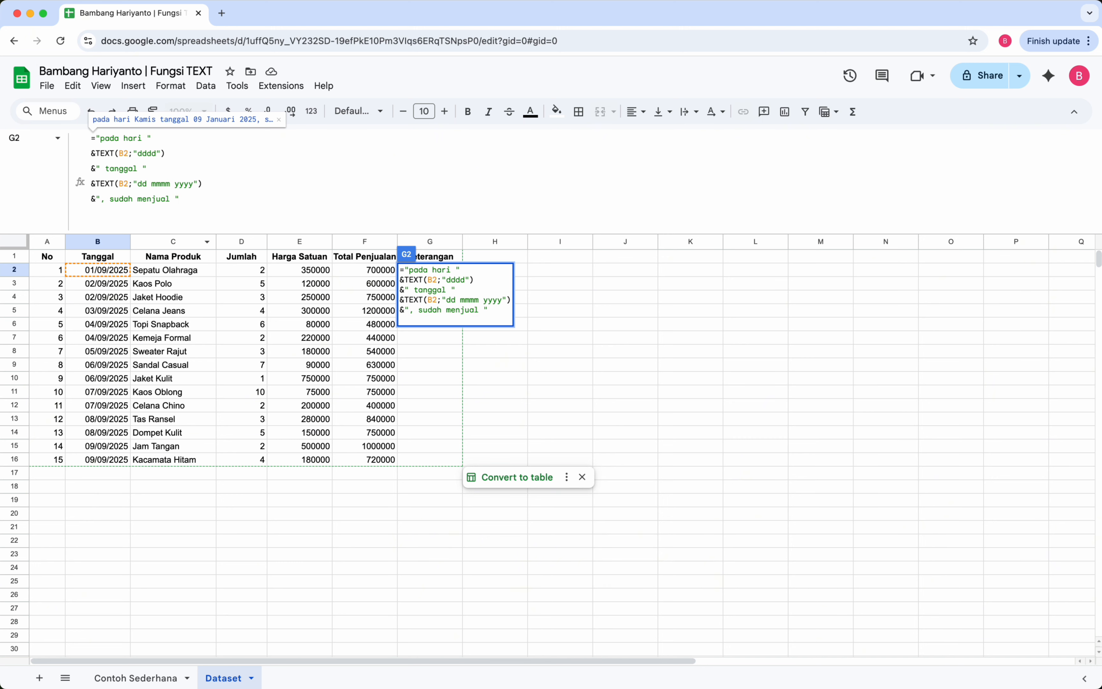
Append &C2 to the G2 formula to include the product name, followed by a line break.
{"action": "type", "text": "&"}
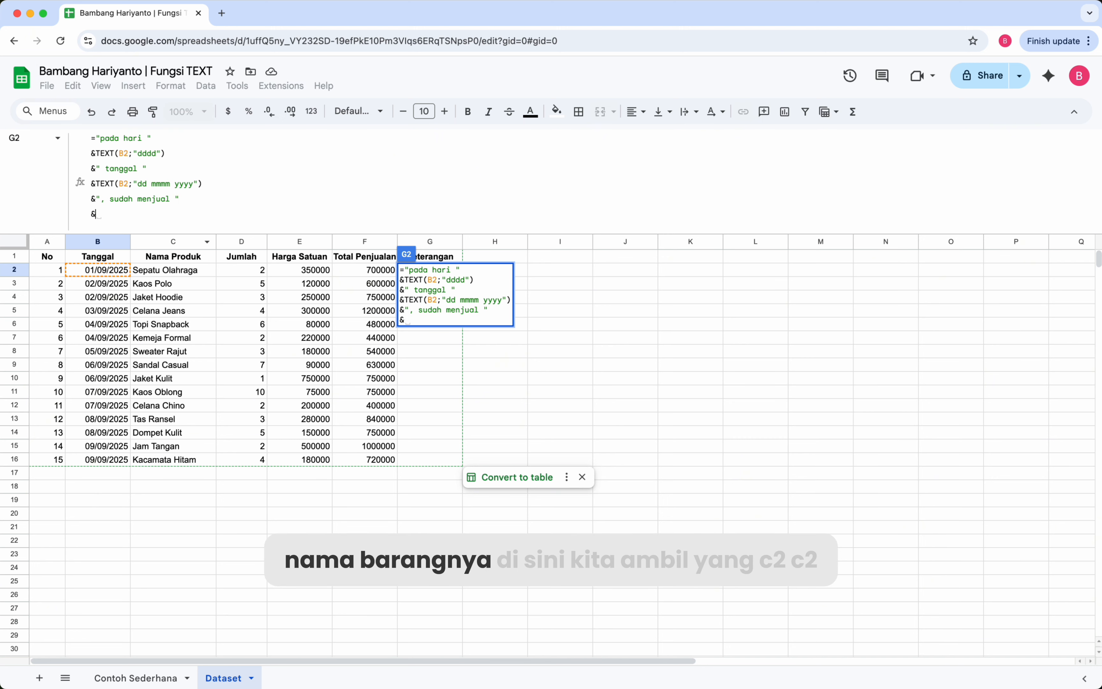
{"action": "left_click", "coordinate": [179, 274]}
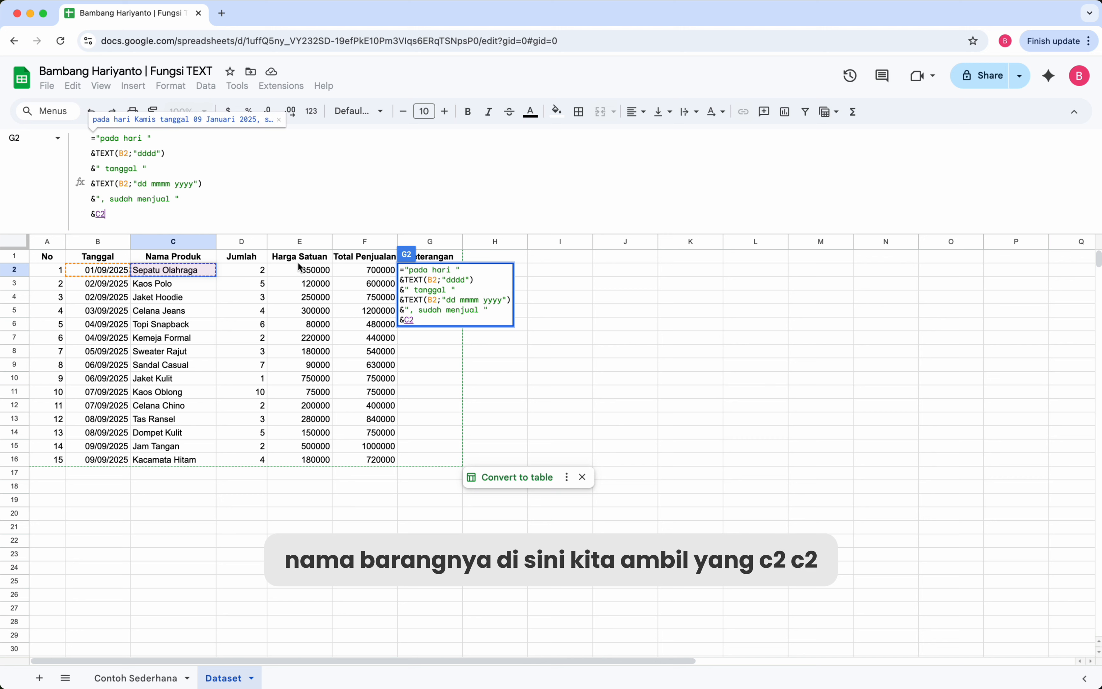
{"action": "key", "text": "alt+Return"}
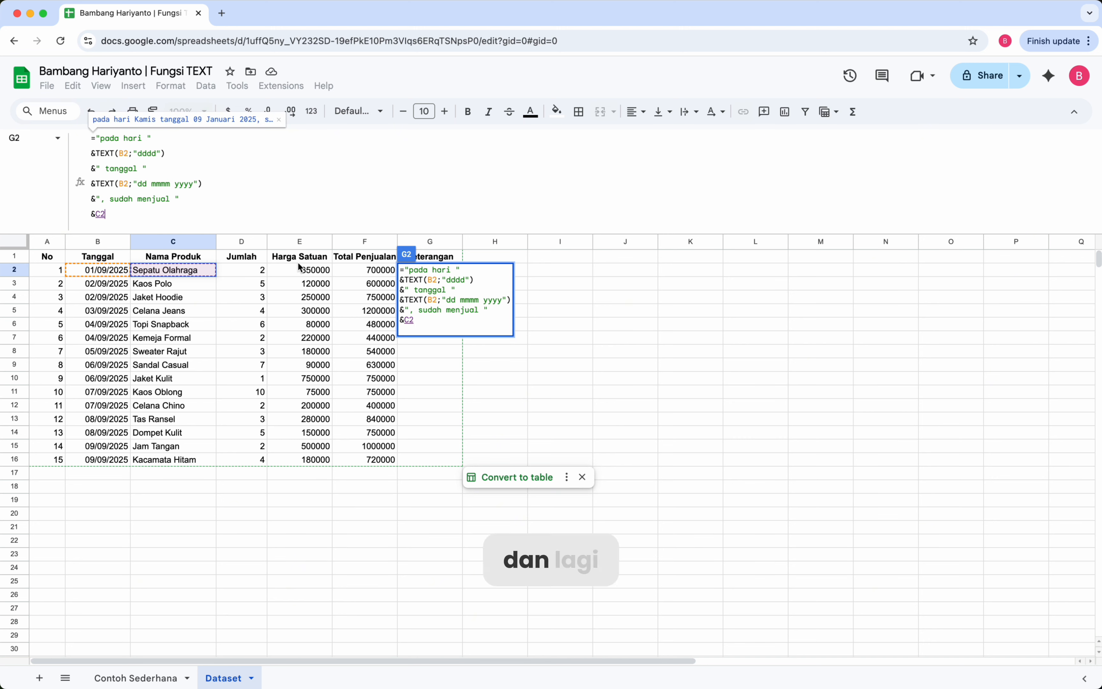
Re-enter the row number of the C2 reference in the G2 formula and start a new line after it.
{"action": "key", "text": "alt+Return"}
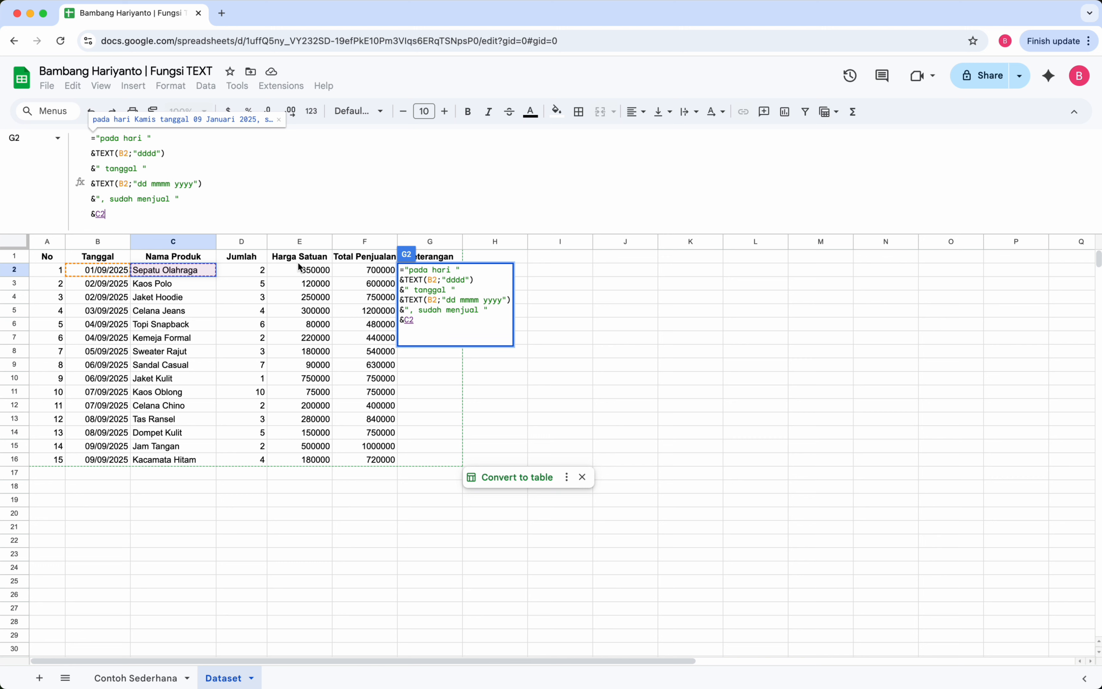
{"action": "key", "text": "BackSpace"}
{"action": "key", "text": "BackSpace"}
{"action": "key", "text": "BackSpace"}
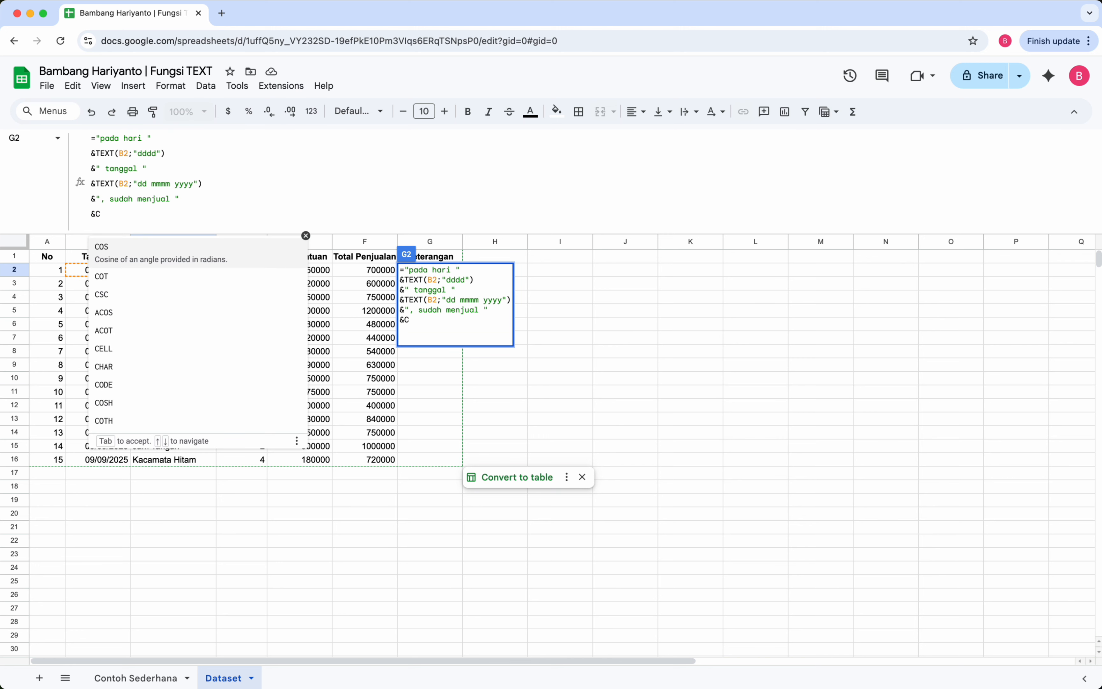
{"action": "type", "text": "2"}
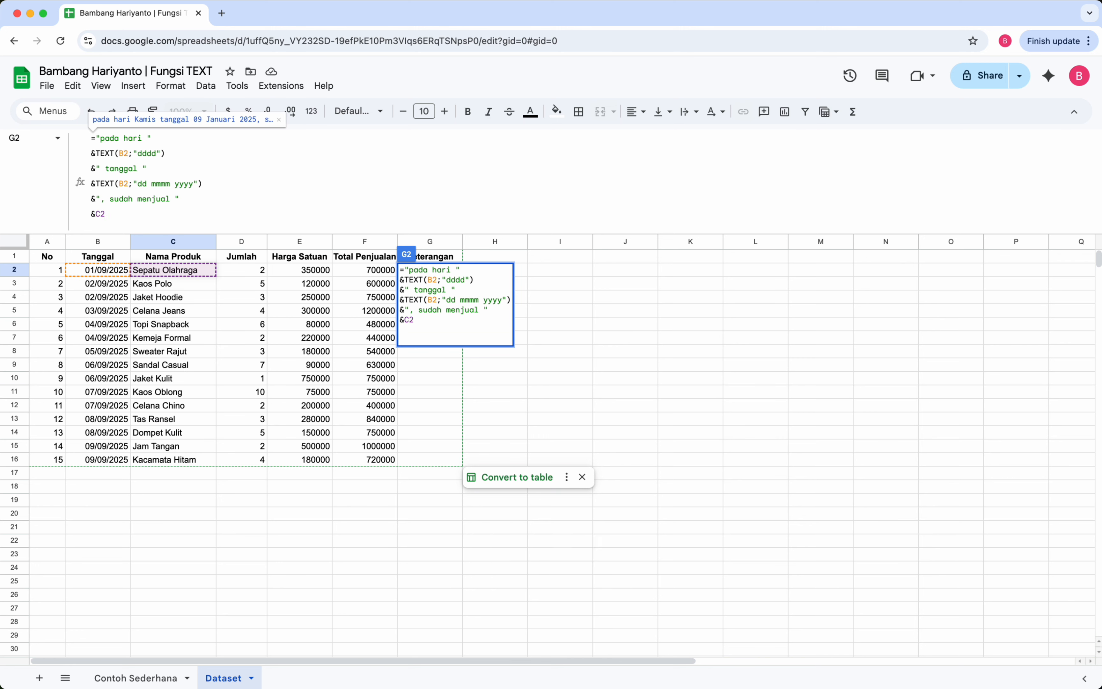
{"action": "key", "text": "alt+Return"}
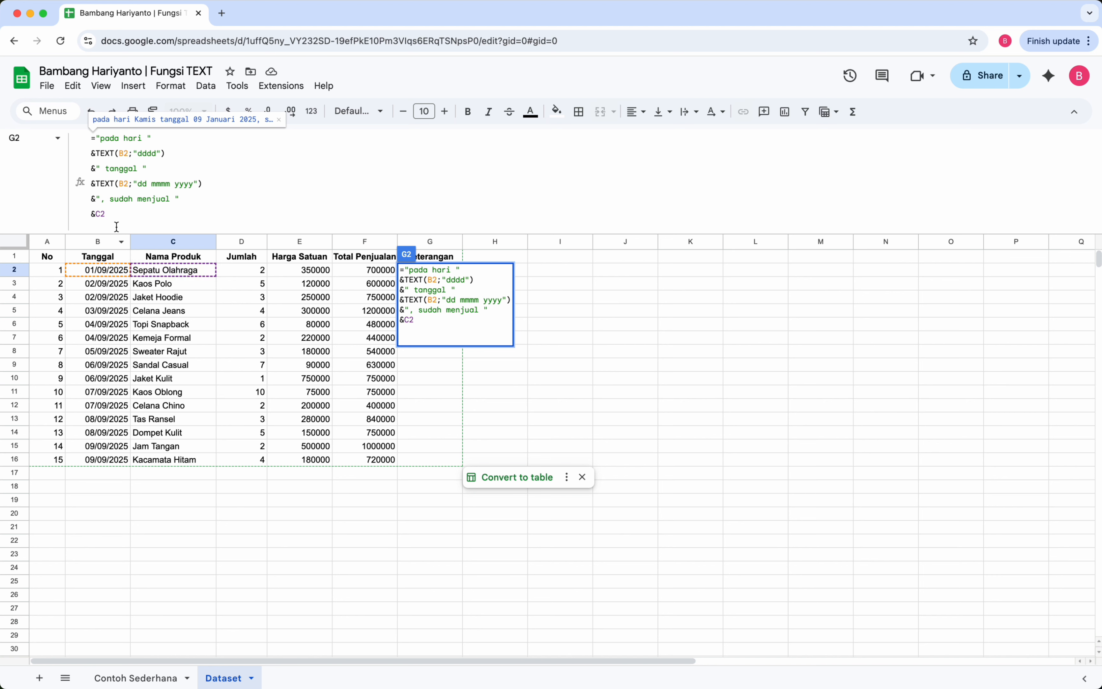
Join the text " dengan jumlah " to the G2 formula with &, enlarge the formula editing area and end with a line break.
{"action": "type", "text": "&"}
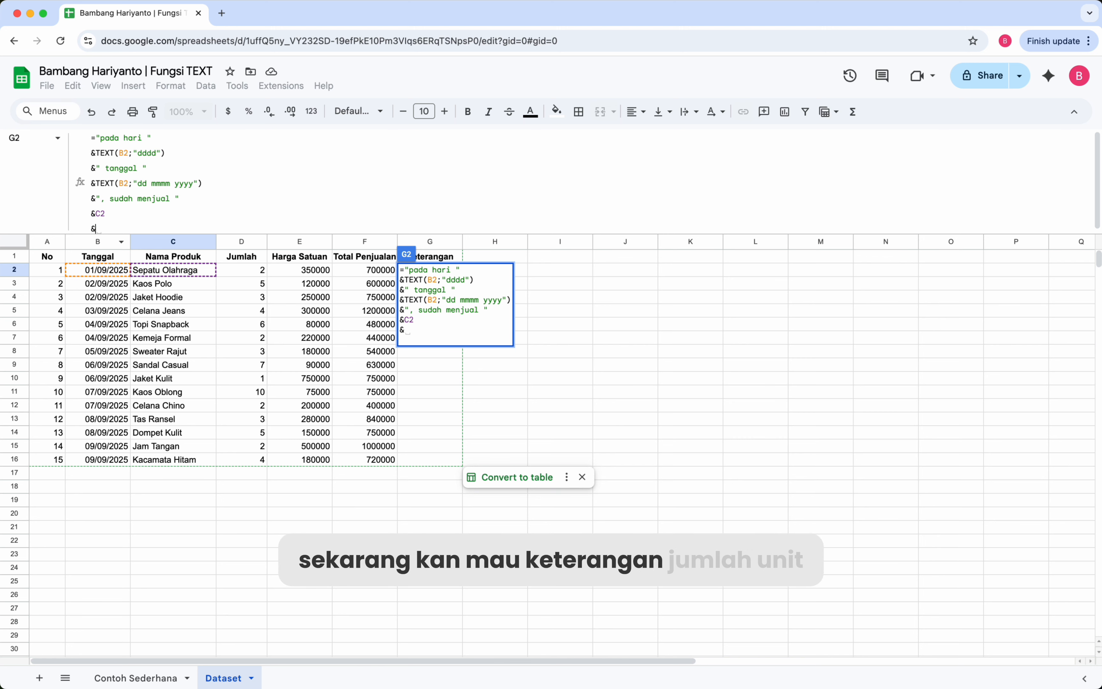
{"action": "type", "text": "\" "}
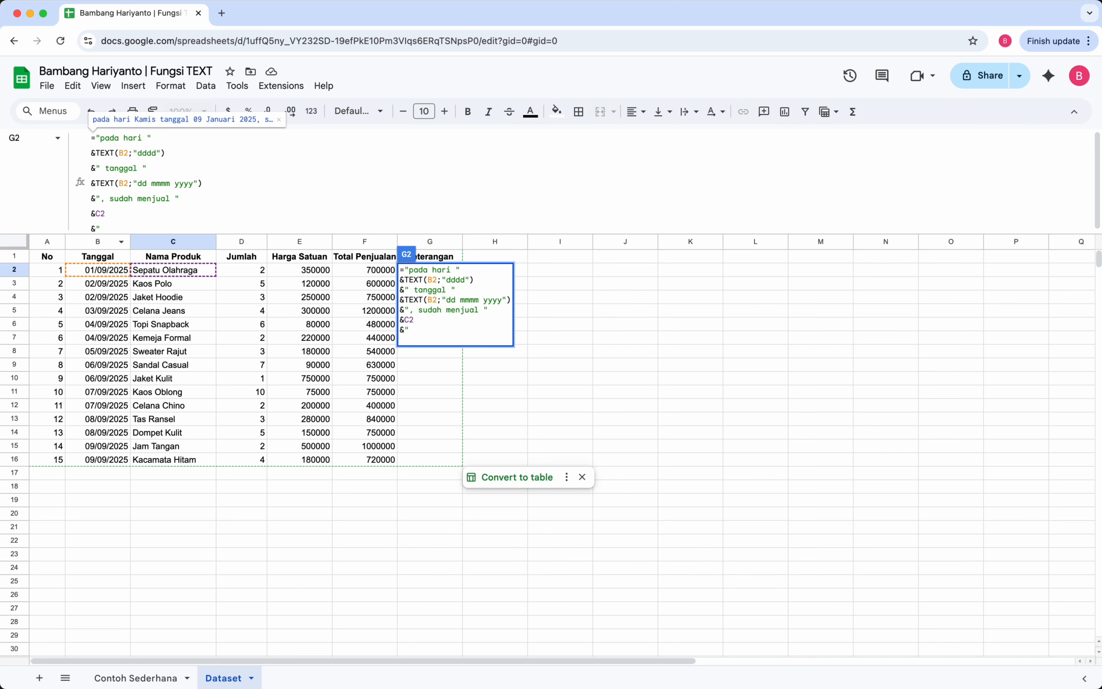
{"action": "type", "text": "dengan jumlah"}
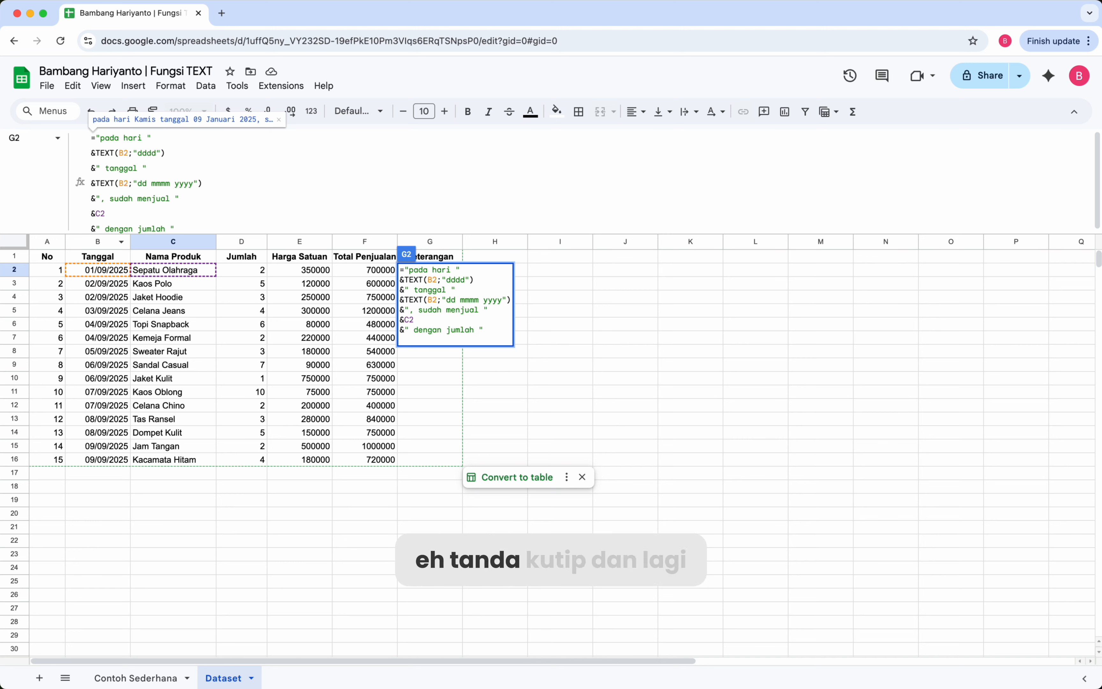
{"action": "key", "text": "alt+Return"}
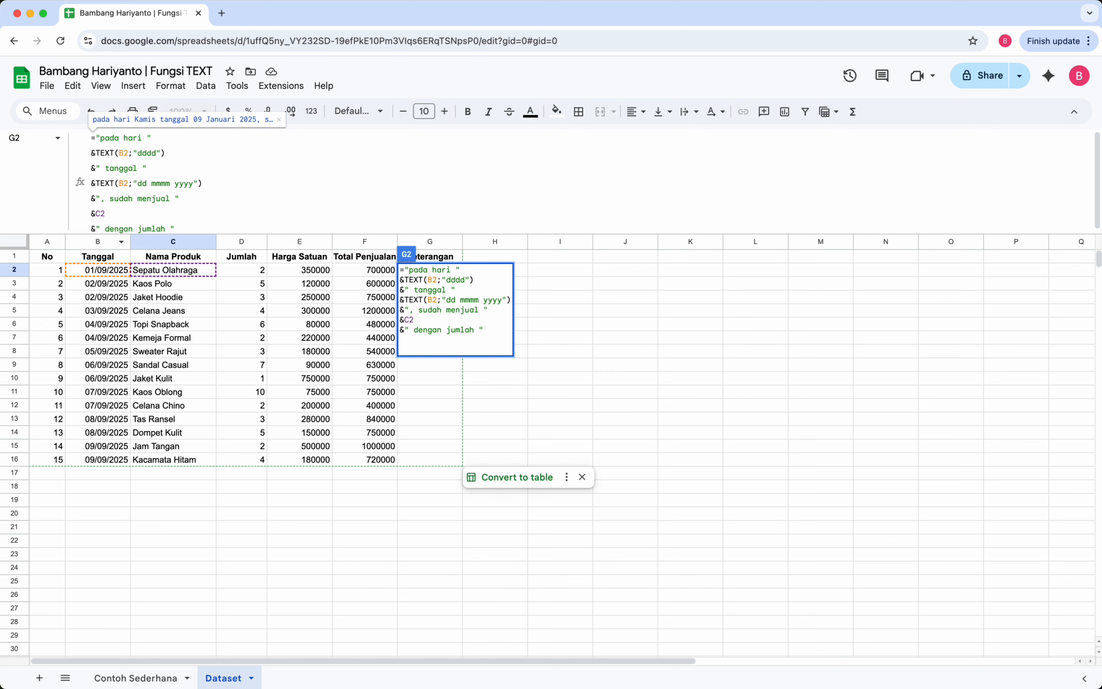
{"action": "left_click_drag", "start_coordinate": [193, 234], "coordinate": [192, 284]}
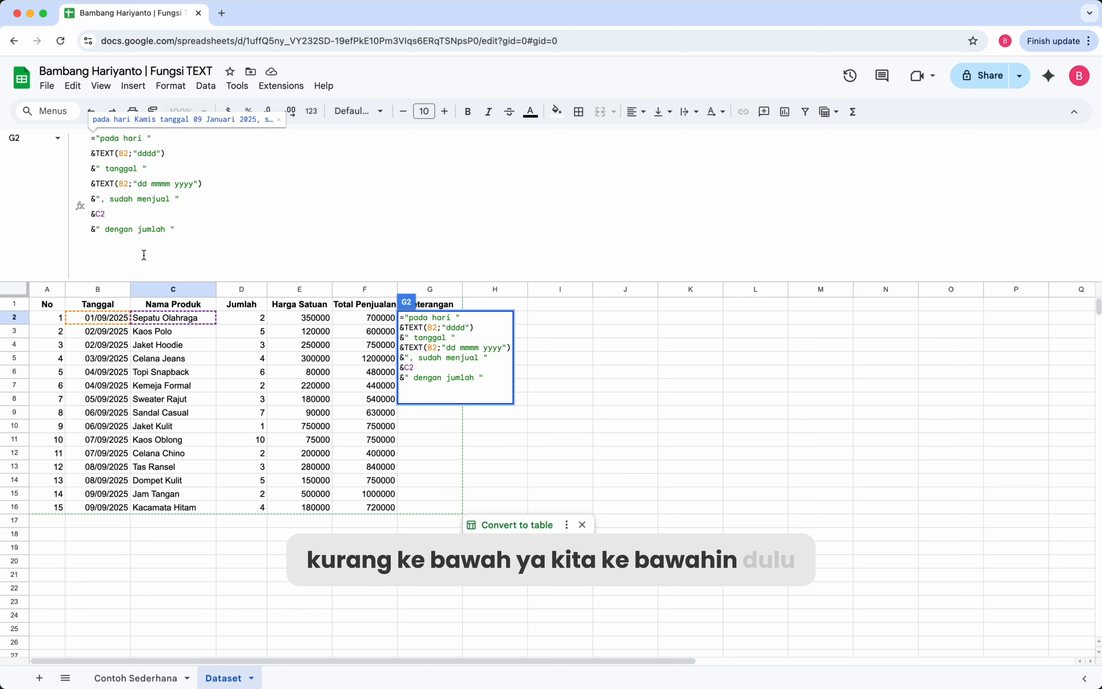
{"action": "key", "text": "BackSpace"}
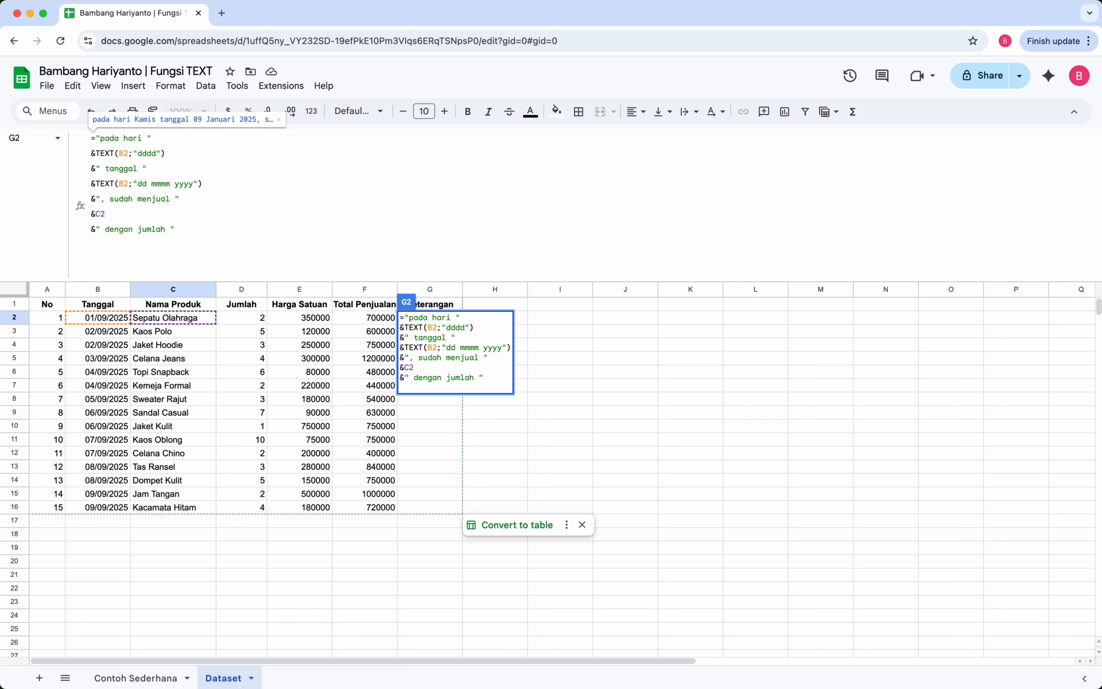
{"action": "key", "text": "alt+Return"}
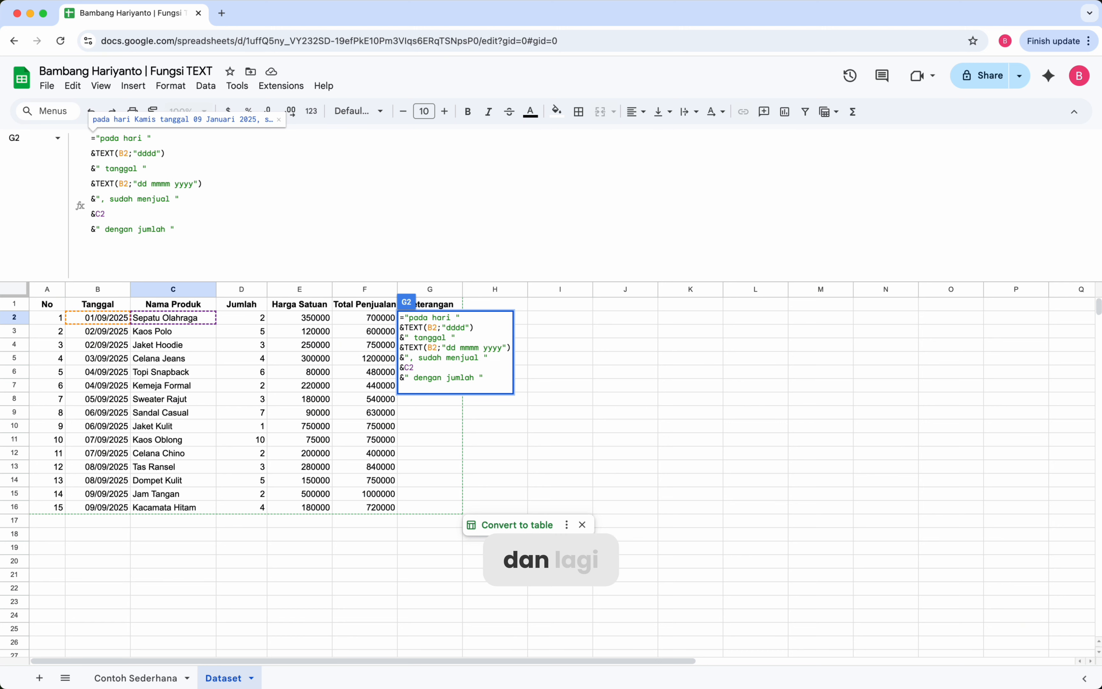
Append &D2 to the G2 formula to include the quantity sold, followed by a line break.
{"action": "type", "text": "&"}
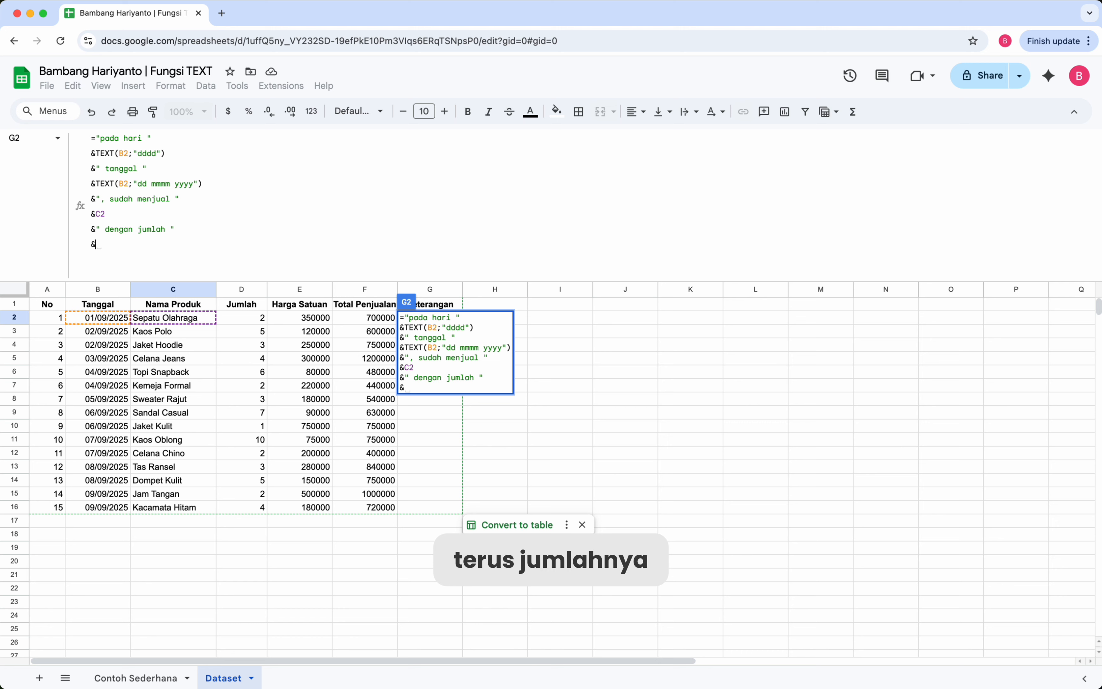
{"action": "left_click", "coordinate": [248, 320]}
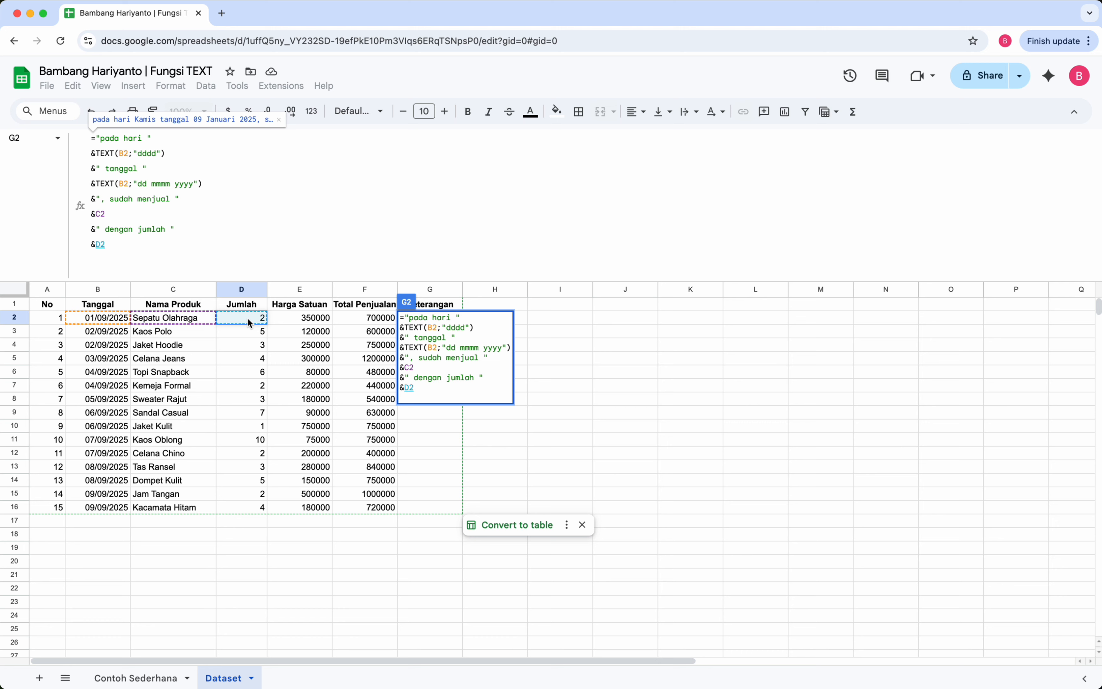
{"action": "left_click", "coordinate": [140, 270]}
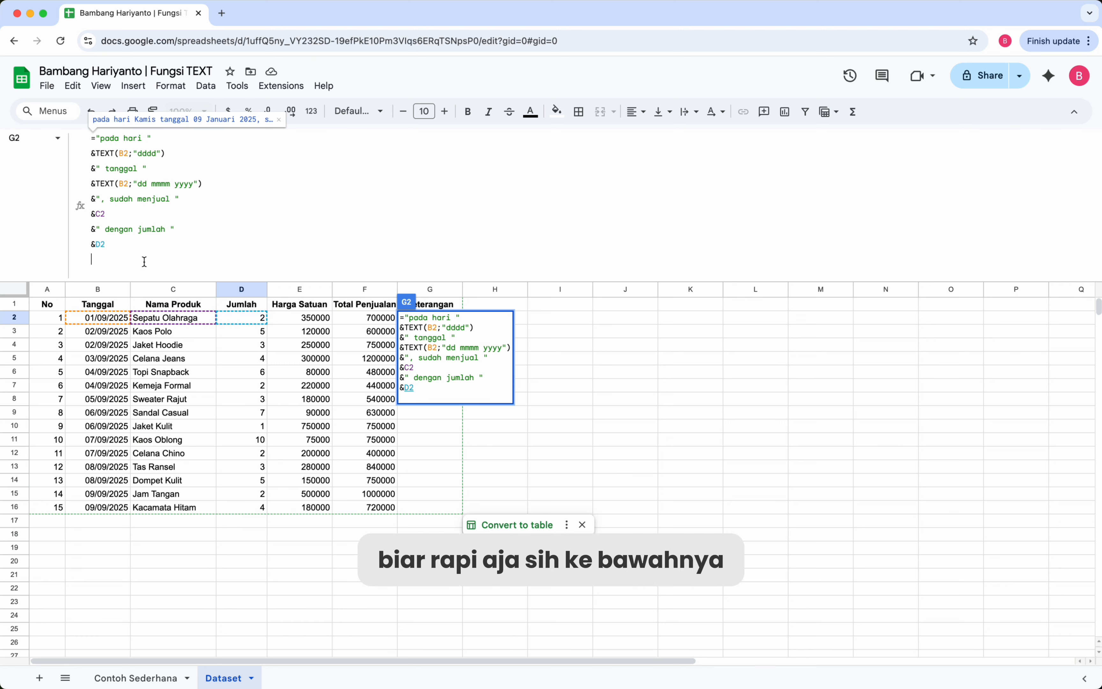
Join the text " unit, total penjualan Rp " to the G2 formula using &, followed by a line break.
{"action": "type", "text": "&"}
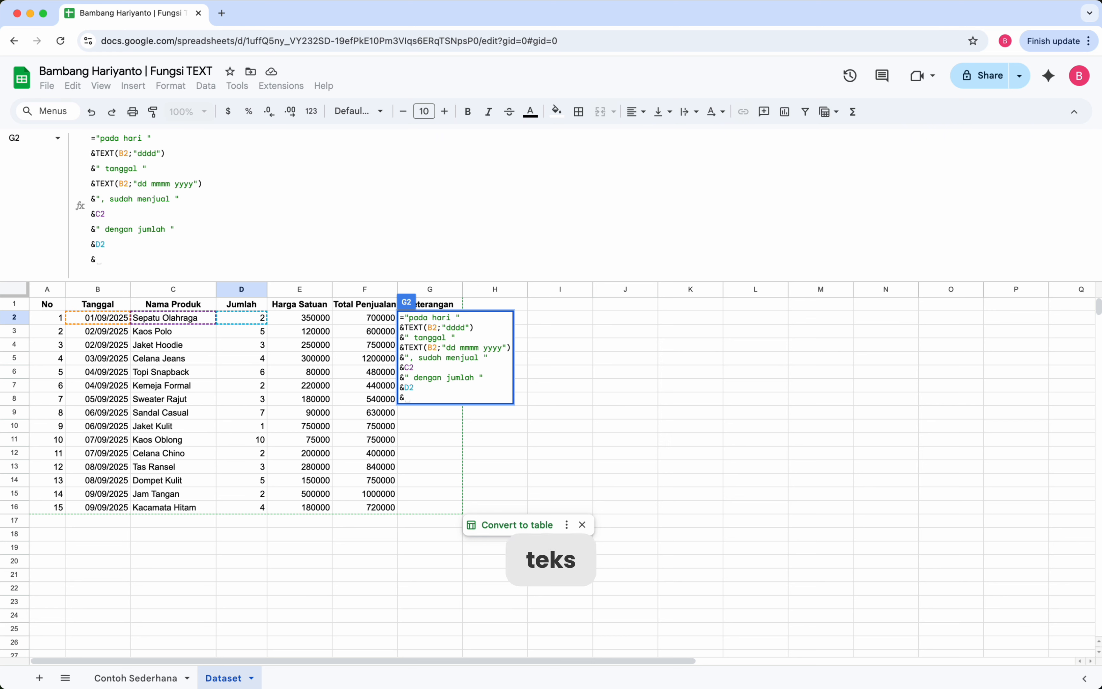
{"action": "type", "text": "\""}
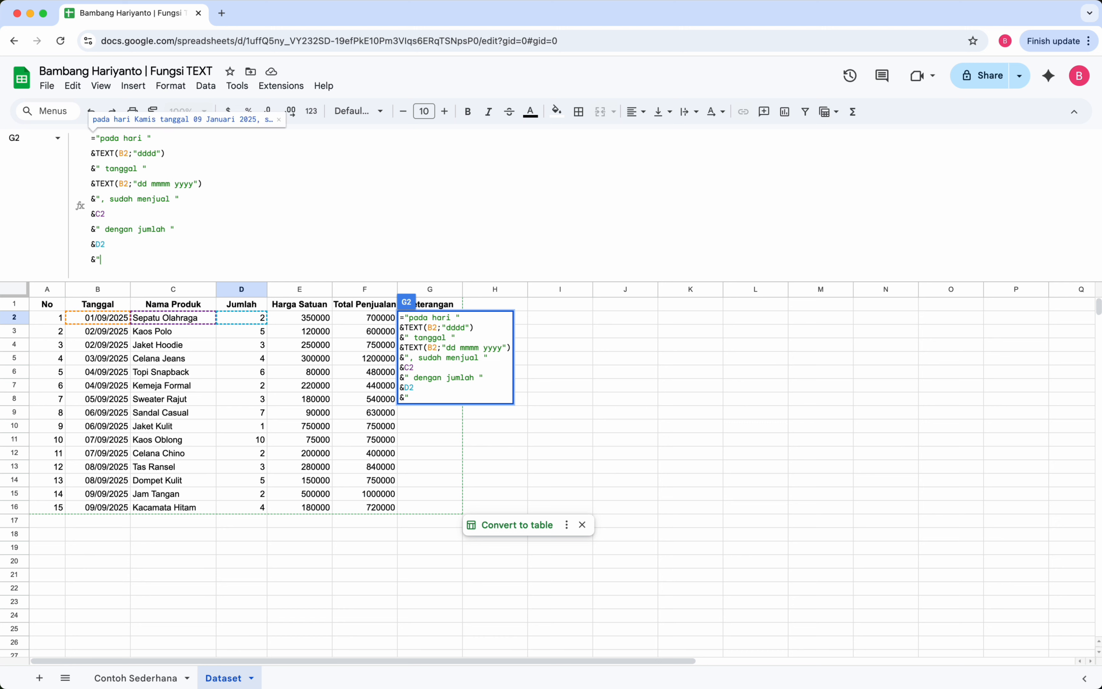
{"action": "type", "text": " uni"}
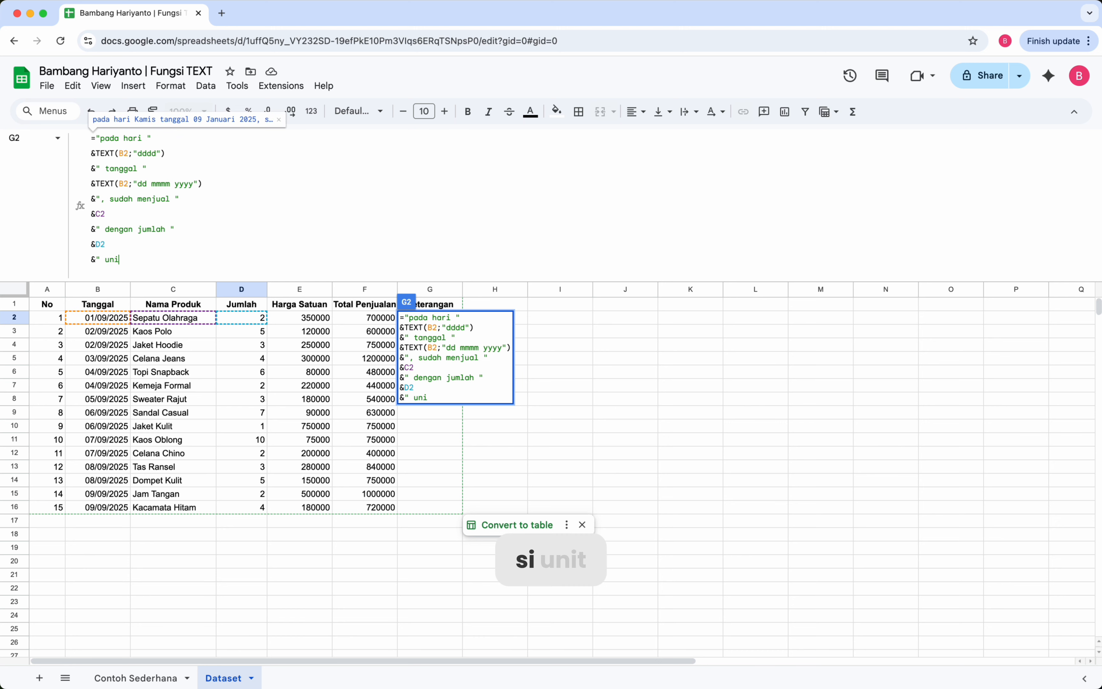
{"action": "type", "text": "t, "}
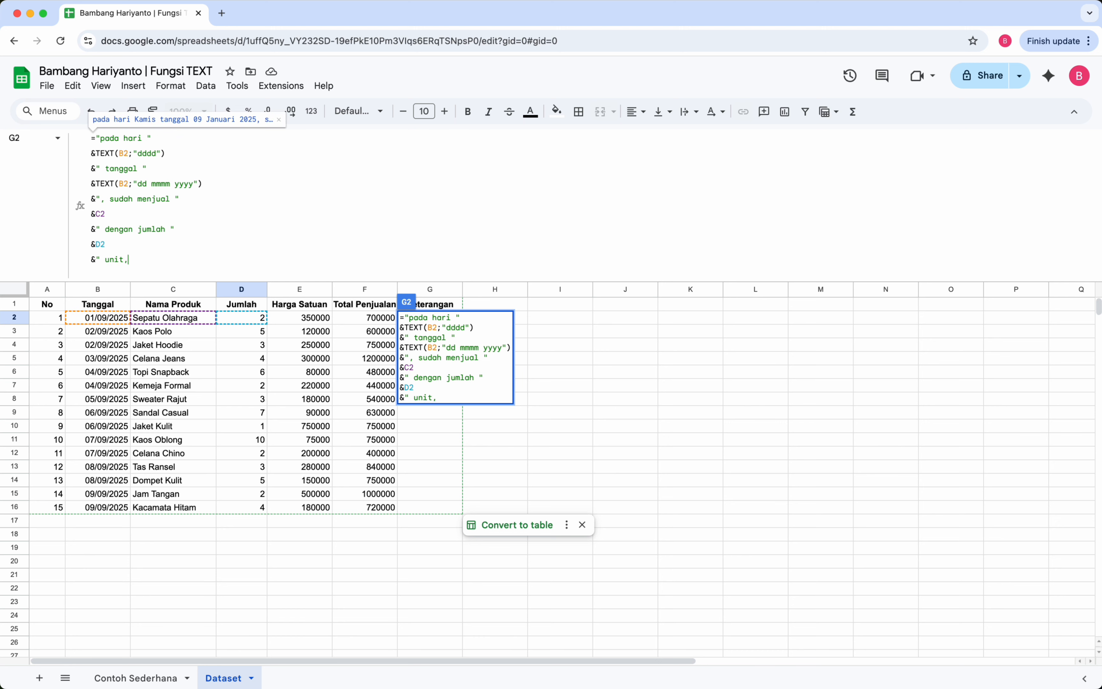
{"action": "type", "text": "to"}
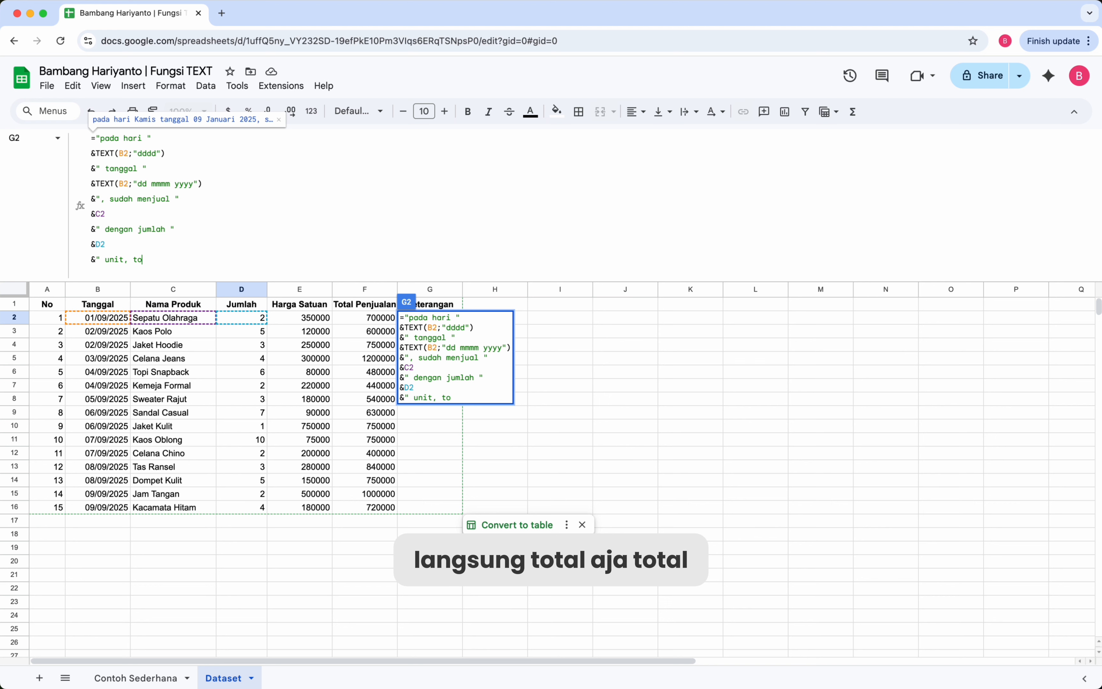
{"action": "type", "text": "tal penjuala"}
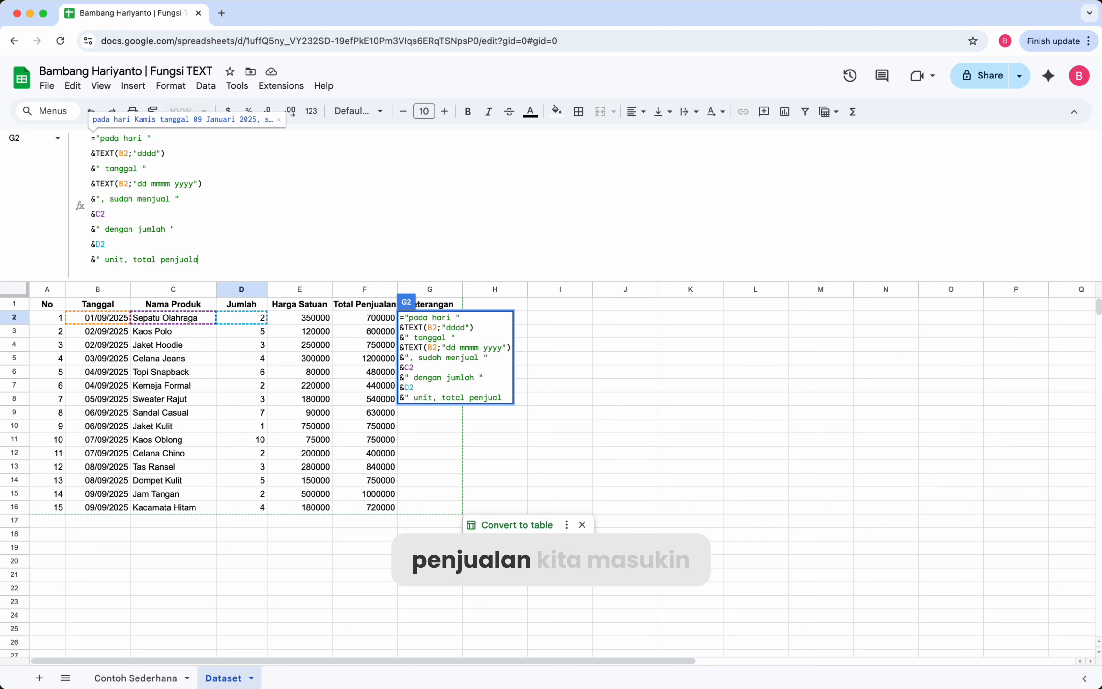
{"action": "type", "text": "n Rp"}
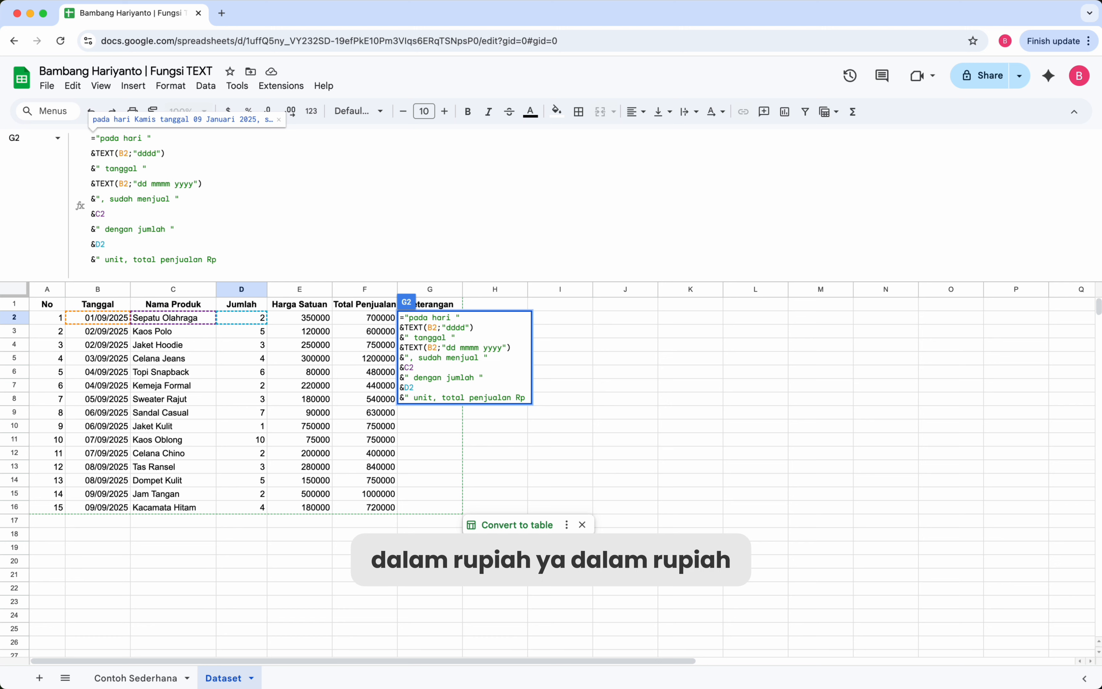
{"action": "type", "text": " \""}
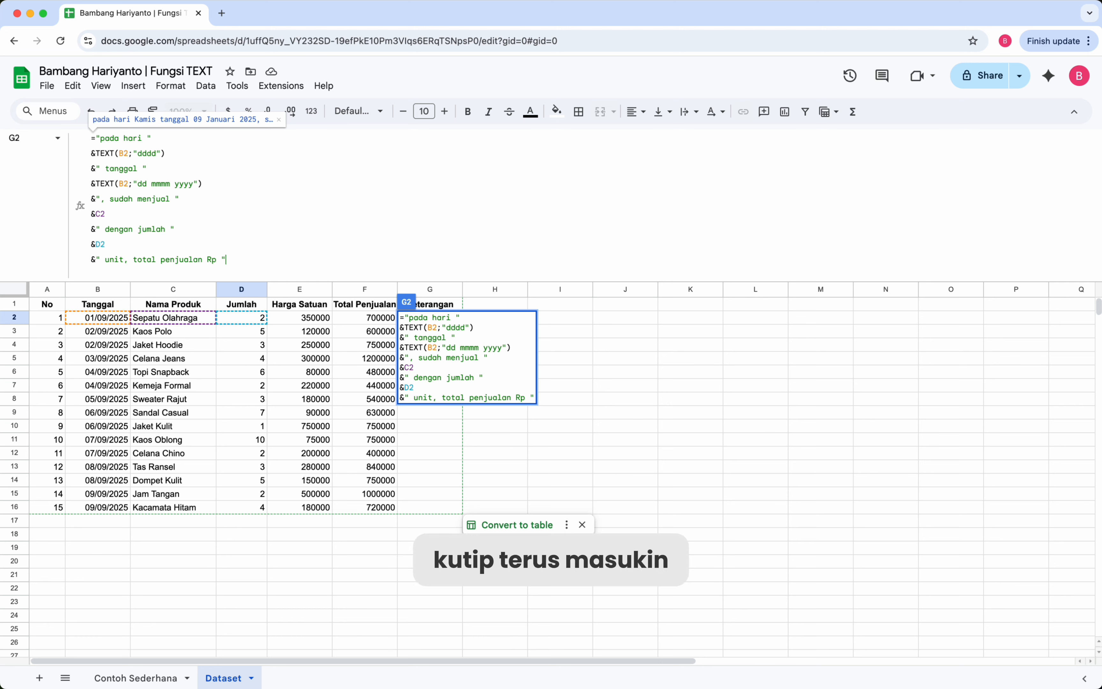
{"action": "key", "text": "alt+Return"}
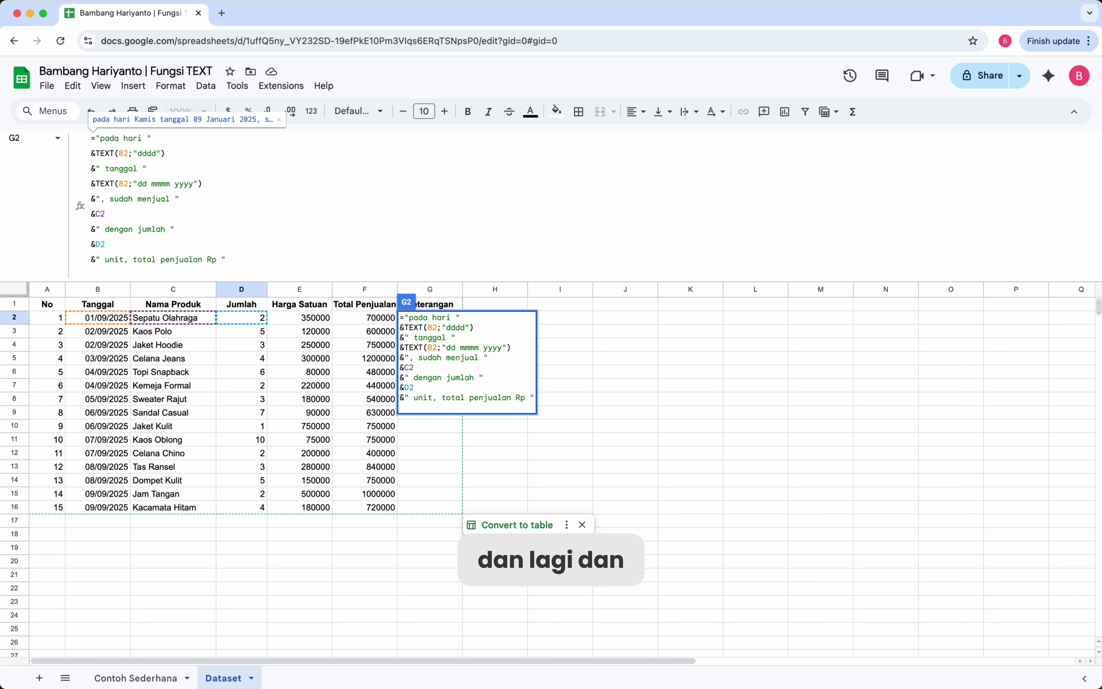
Append &TEXT(F2;"#,###") to the G2 formula to add total sales with a thousands separator, and commit the formula.
{"action": "type", "text": "&"}
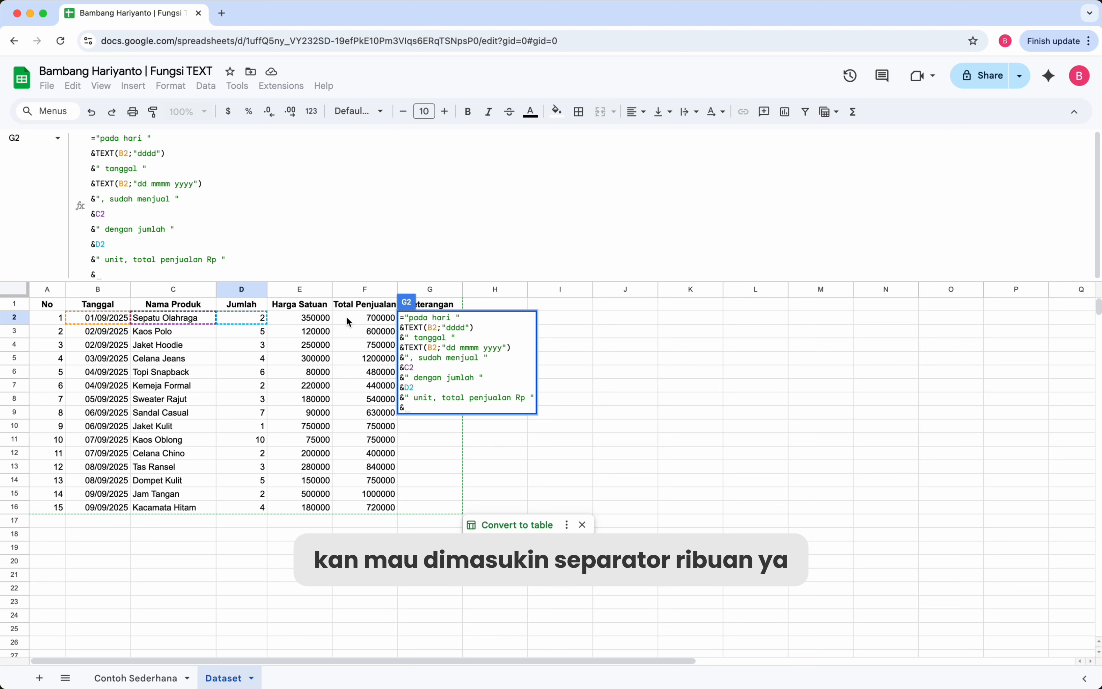
{"action": "type", "text": "TE"}
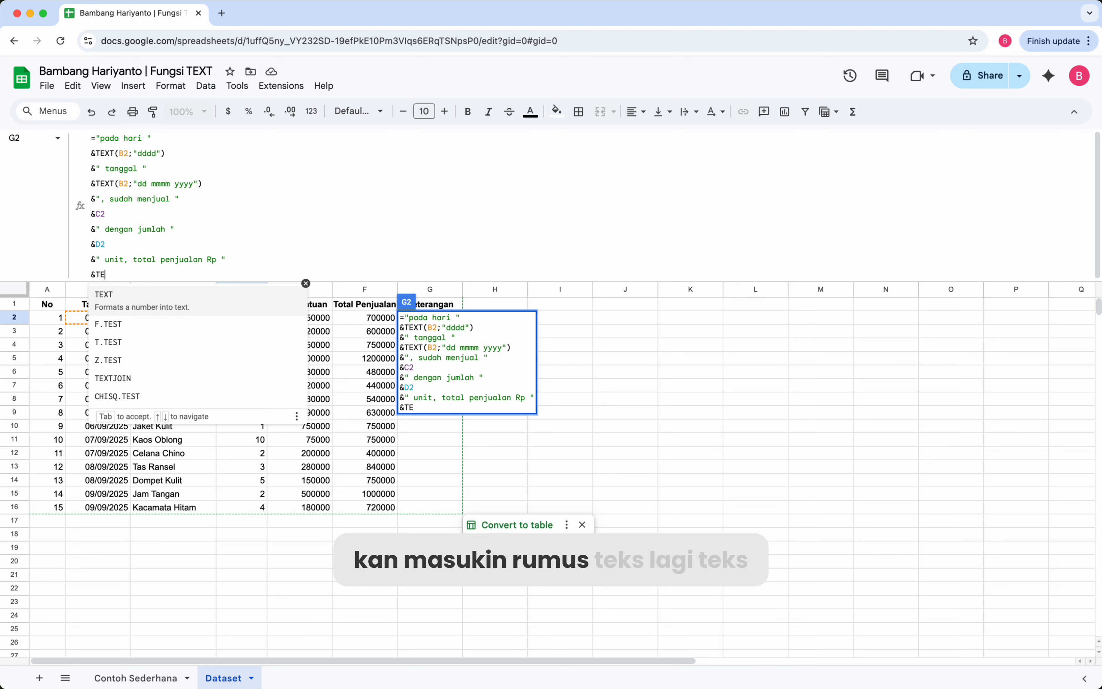
{"action": "type", "text": "XT("}
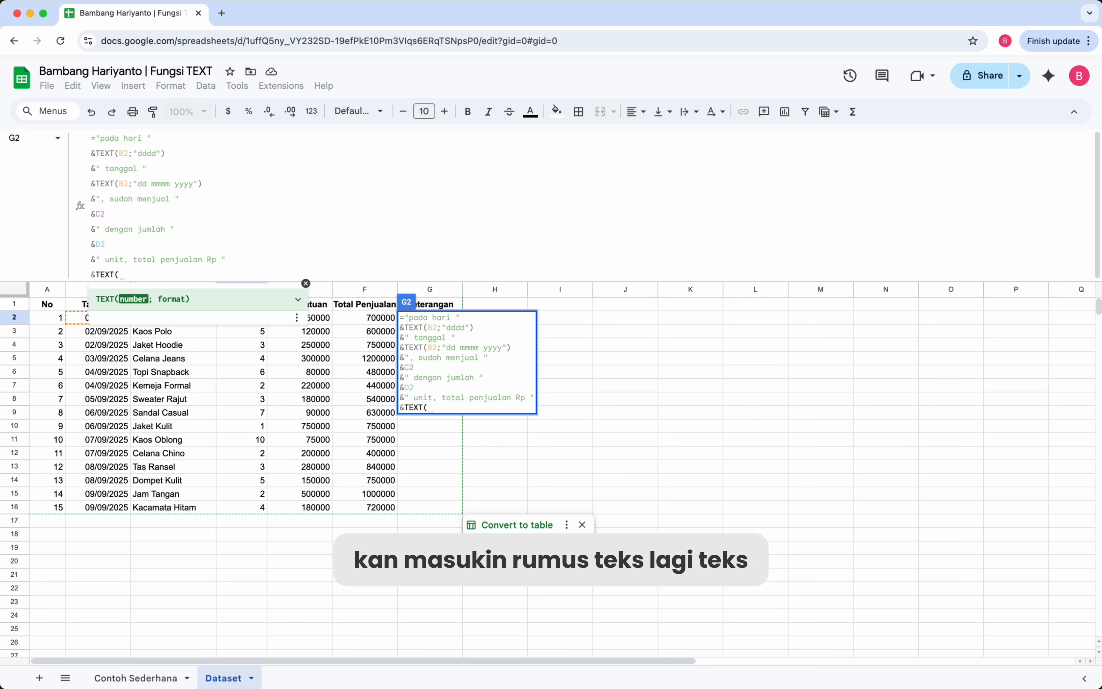
{"action": "left_click", "coordinate": [383, 317]}
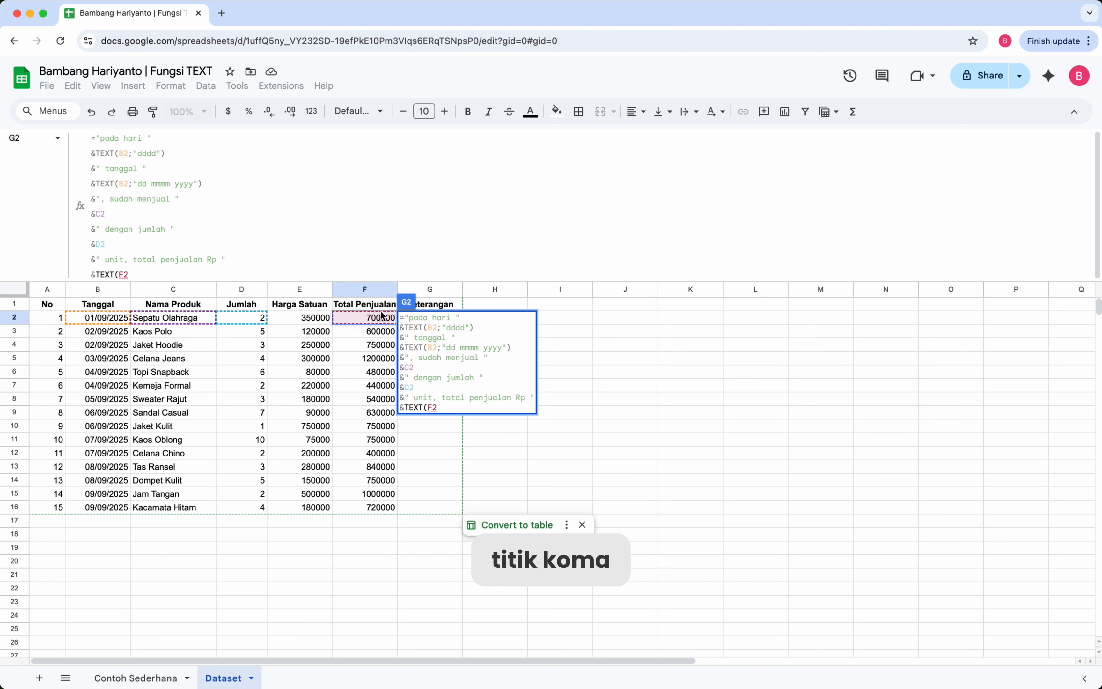
{"action": "type", "text": "; "}
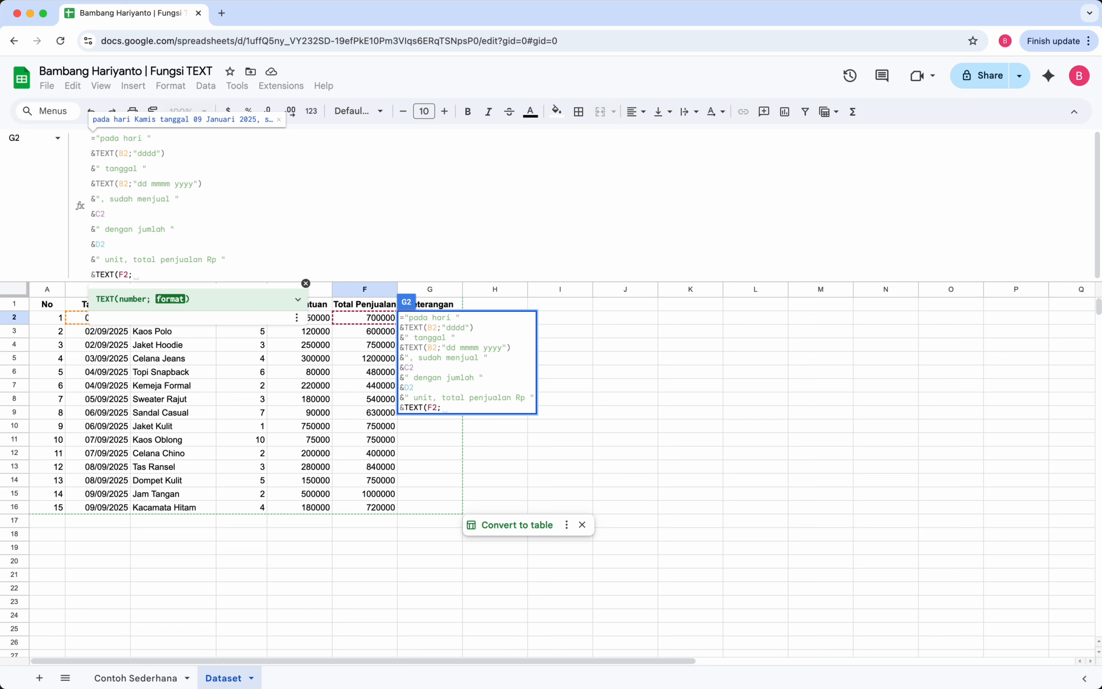
{"action": "type", "text": "\""}
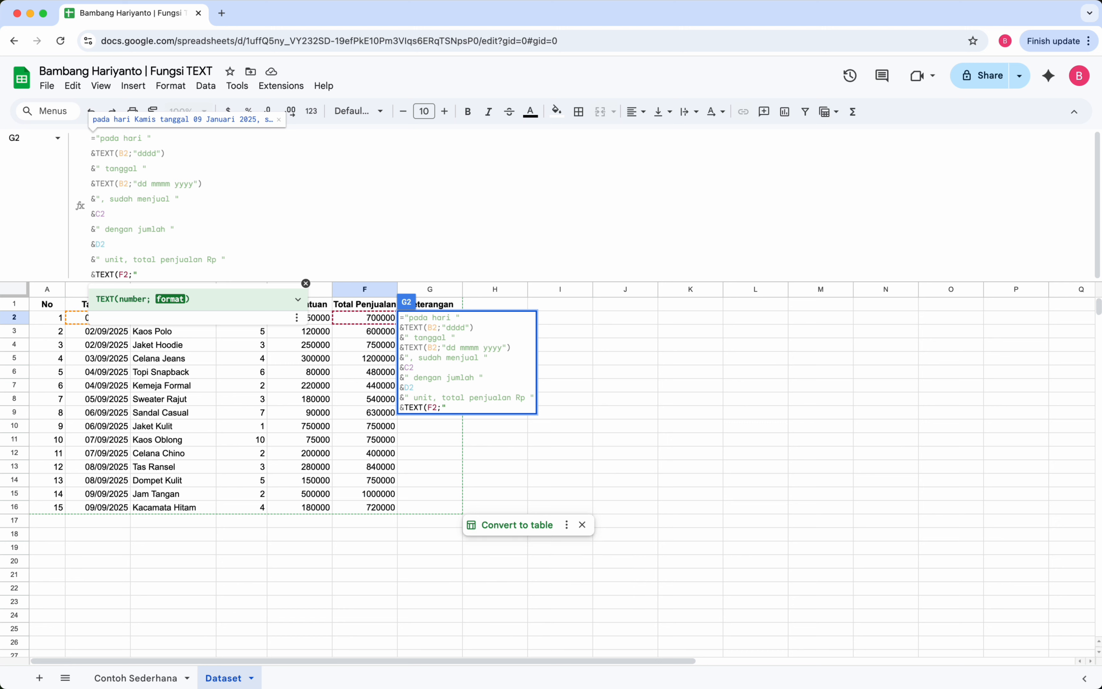
{"action": "type", "text": "#"}
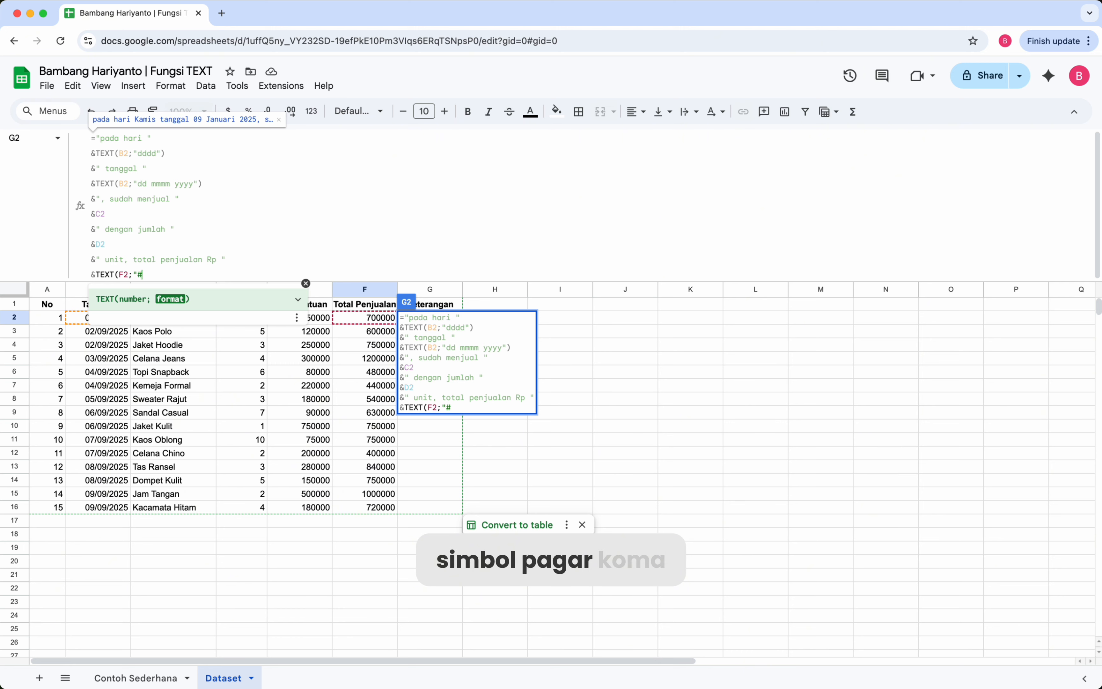
{"action": "type", "text": ",###"}
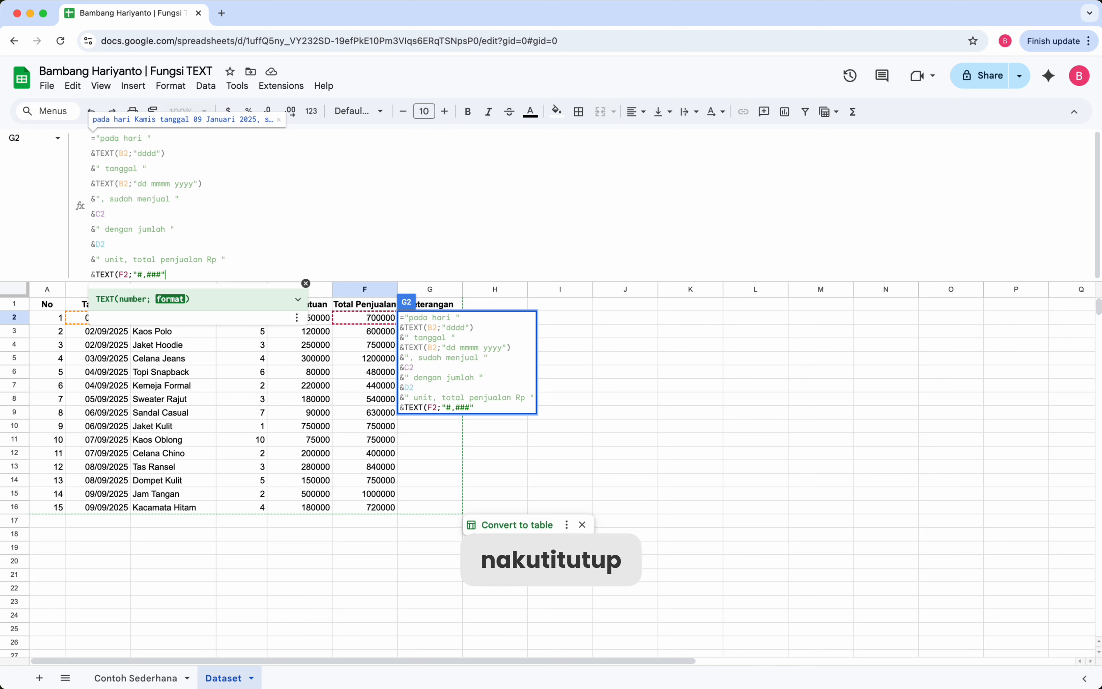
{"action": "type", "text": ")"}
{"action": "key", "text": "Return"}
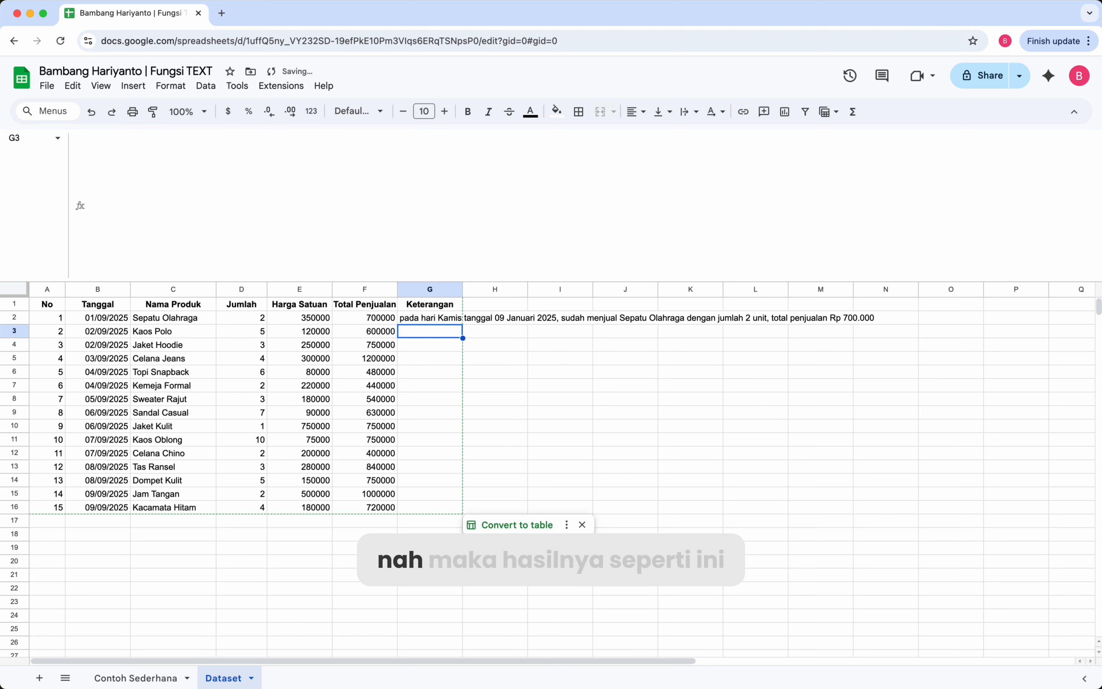
Fill the G2 formula down the Keterangan column to G16.
{"action": "key", "text": "Up"}
{"action": "key", "text": "Down"}
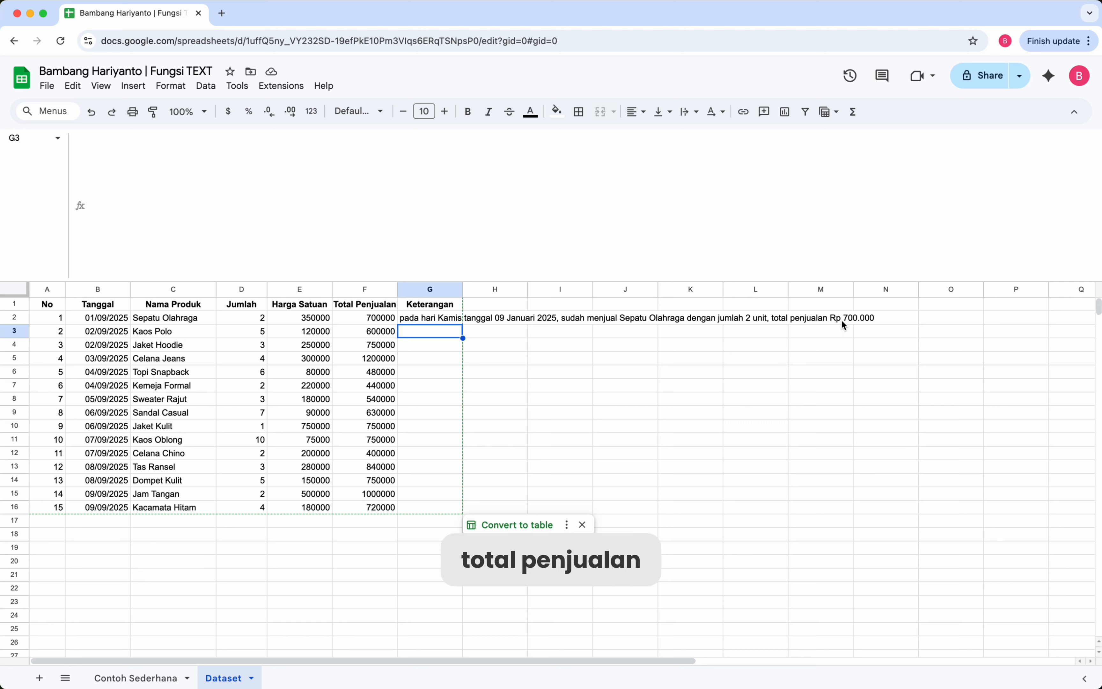
{"action": "left_click", "coordinate": [411, 318]}
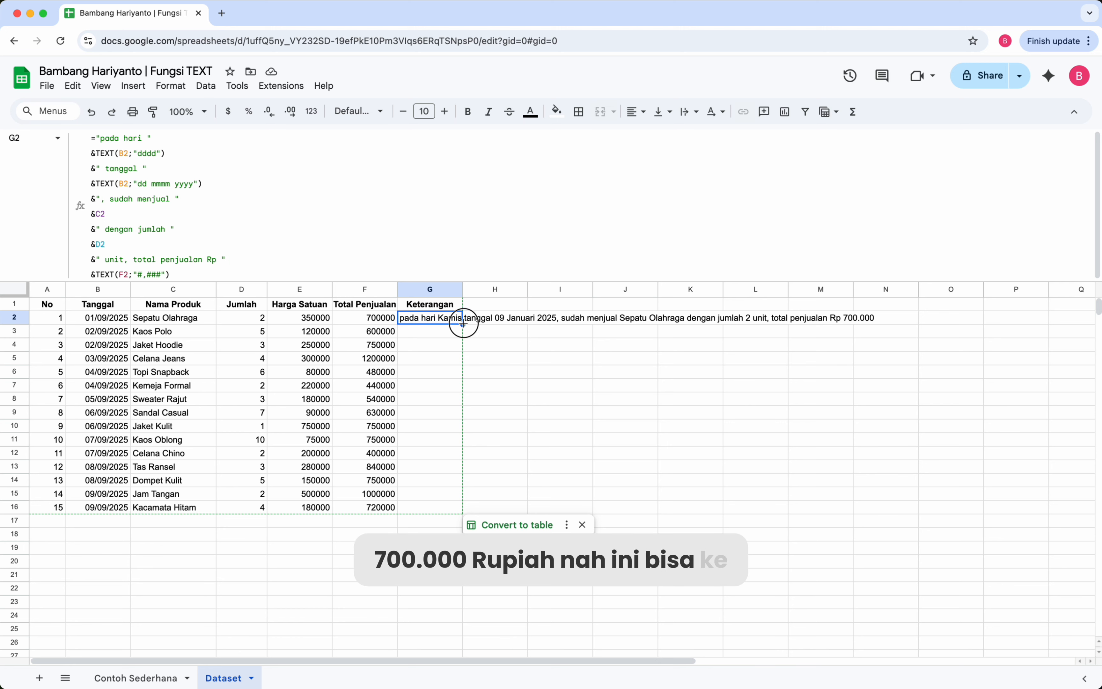
{"action": "left_click_drag", "start_coordinate": [463, 323], "coordinate": [436, 507]}
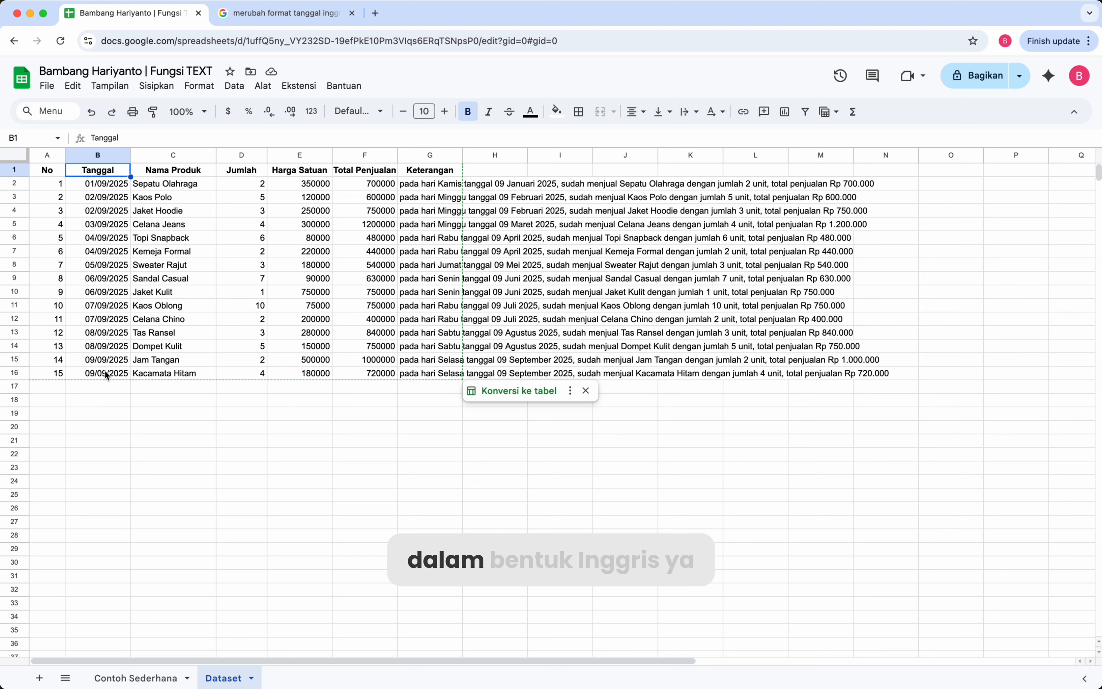
Apply the dd/mm/yyyy number format to the Tanggal dates in B2:B16.
{"action": "left_click", "coordinate": [102, 187]}
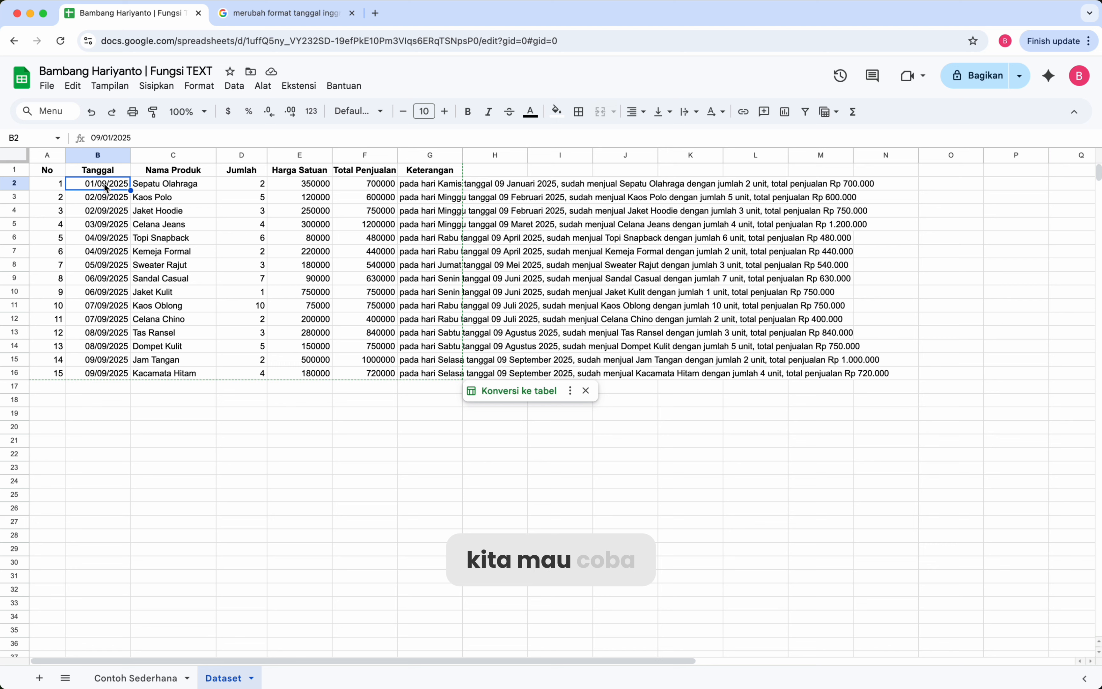
{"action": "left_click_drag", "start_coordinate": [104, 187], "coordinate": [98, 374]}
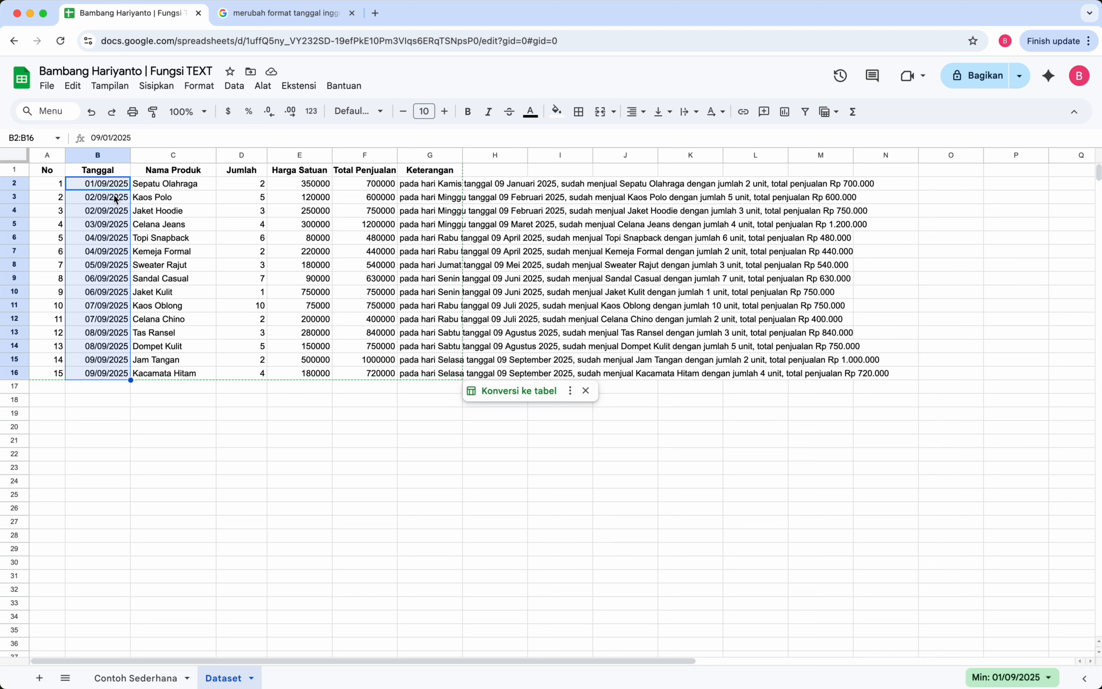
{"action": "left_click", "coordinate": [311, 112]}
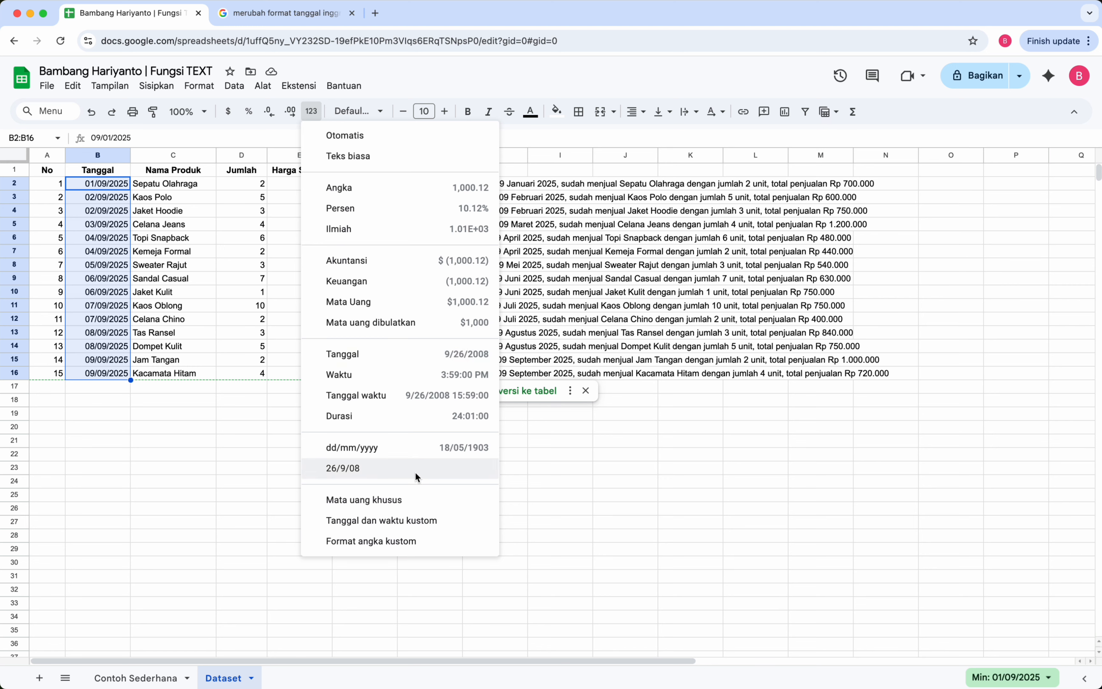
{"action": "left_click", "coordinate": [416, 455]}
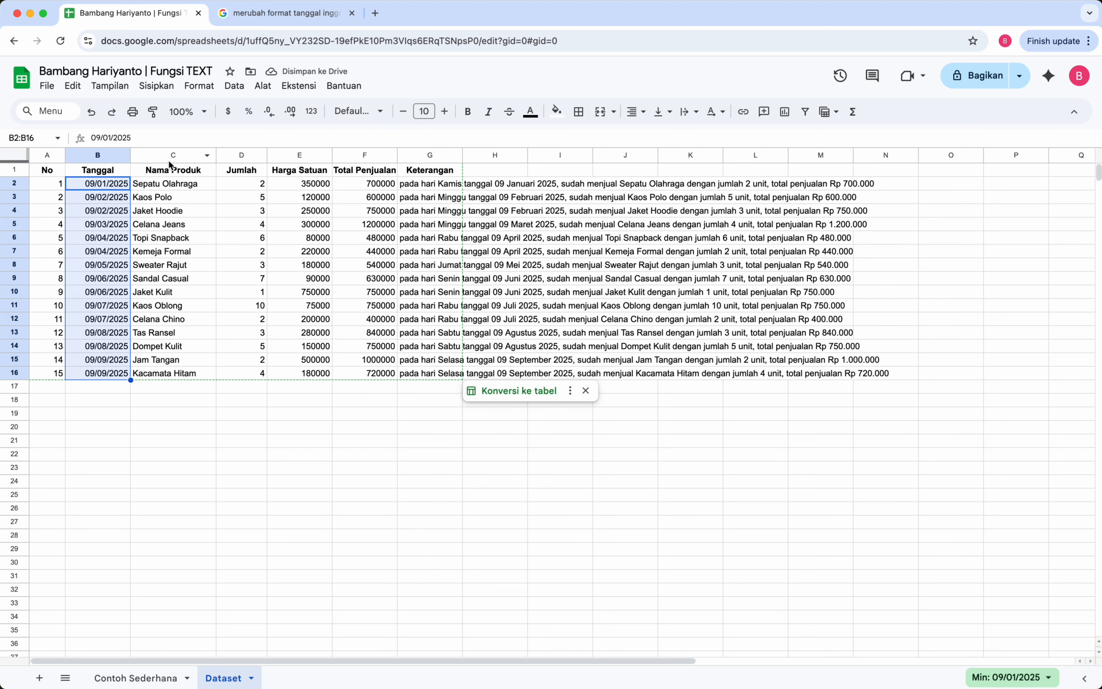
Change the number format of the dates in B2:B16 to the standard Tanggal (date) format.
{"action": "left_click", "coordinate": [200, 86]}
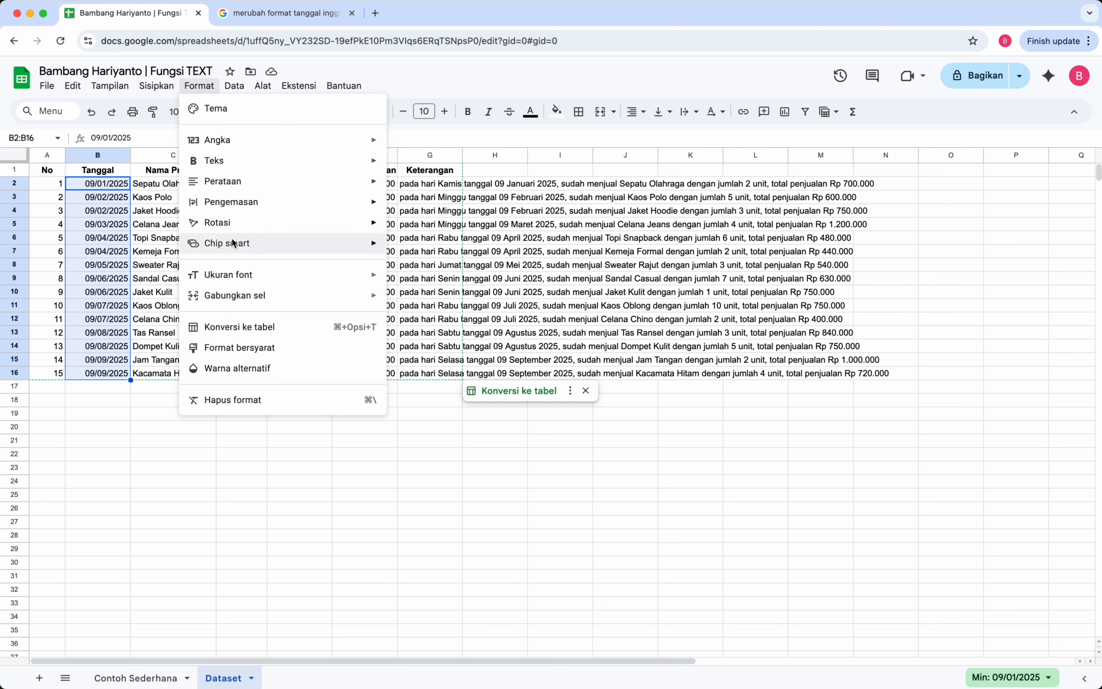
{"action": "left_click", "coordinate": [104, 306]}
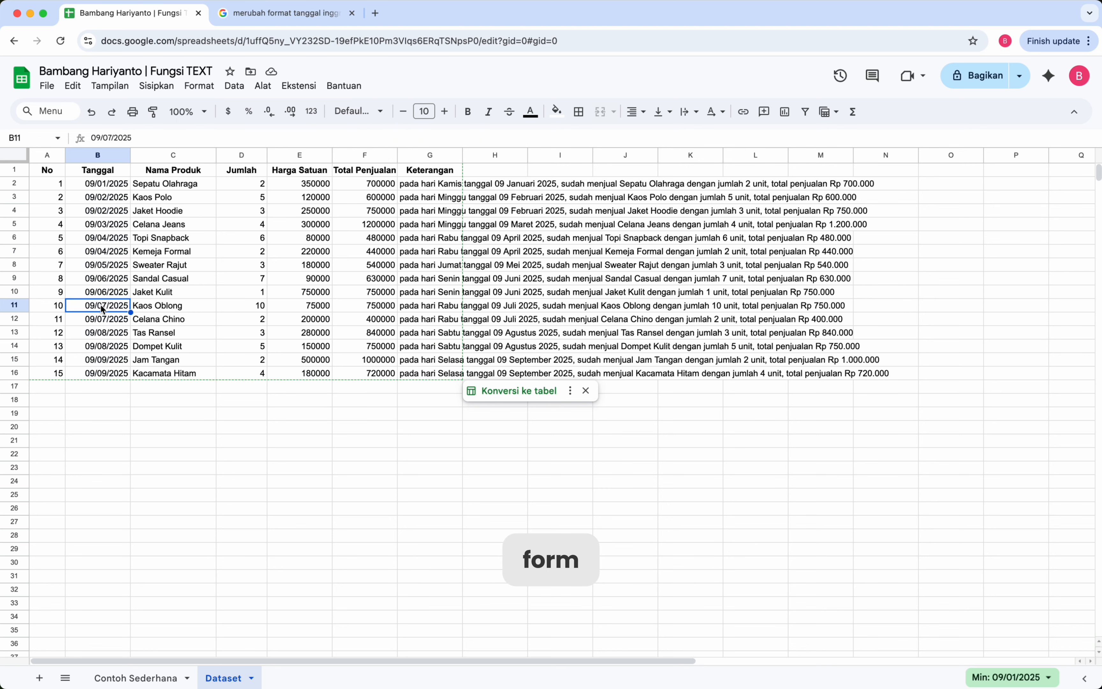
{"action": "left_click", "coordinate": [100, 172]}
{"action": "left_click_drag", "start_coordinate": [105, 187], "coordinate": [104, 373]}
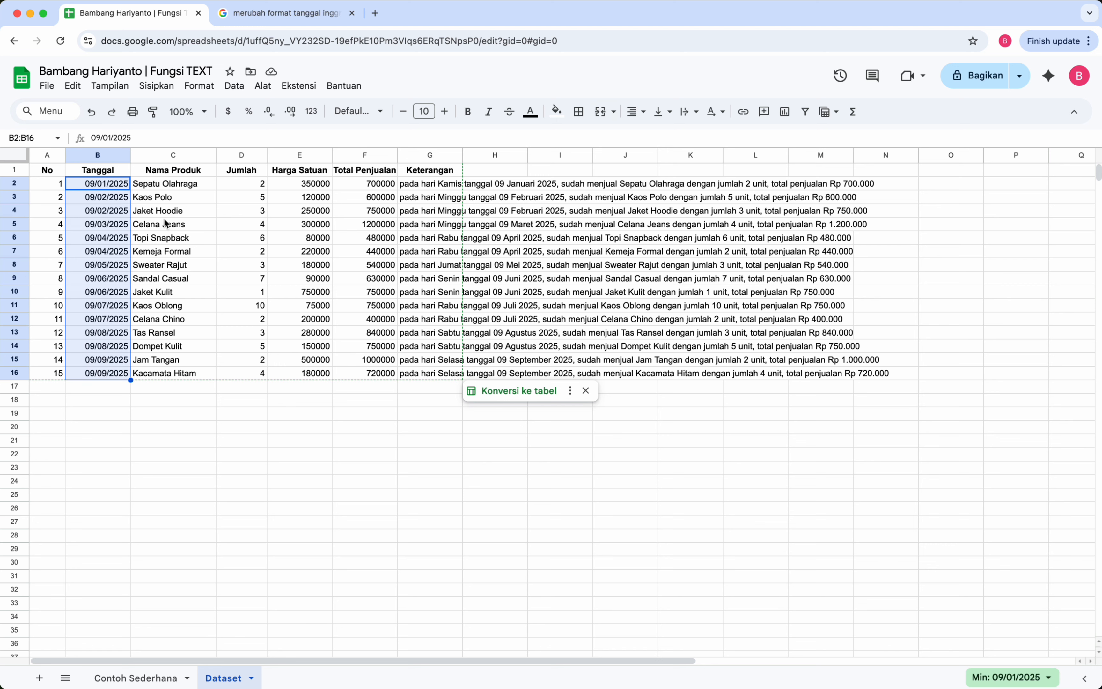
{"action": "left_click", "coordinate": [312, 112]}
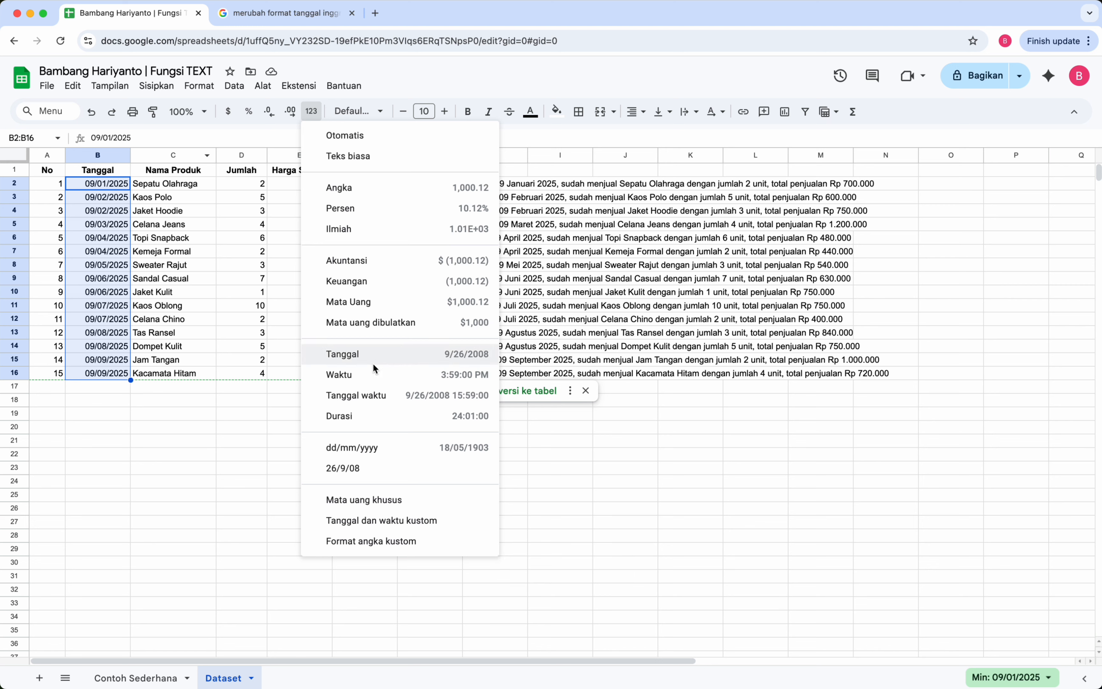
{"action": "left_click", "coordinate": [401, 357]}
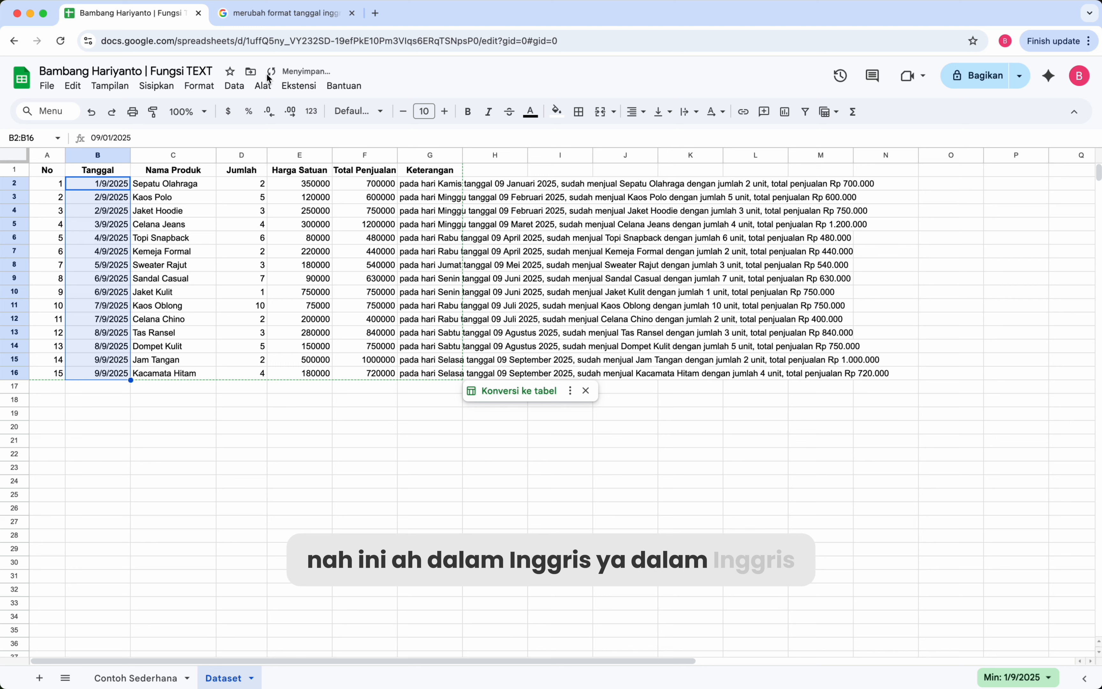
Reapply the dd/mm/yyyy format to B2:B16 in place of the standard date format.
{"action": "left_click", "coordinate": [236, 87]}
{"action": "mouse_move", "coordinate": [208, 89]}
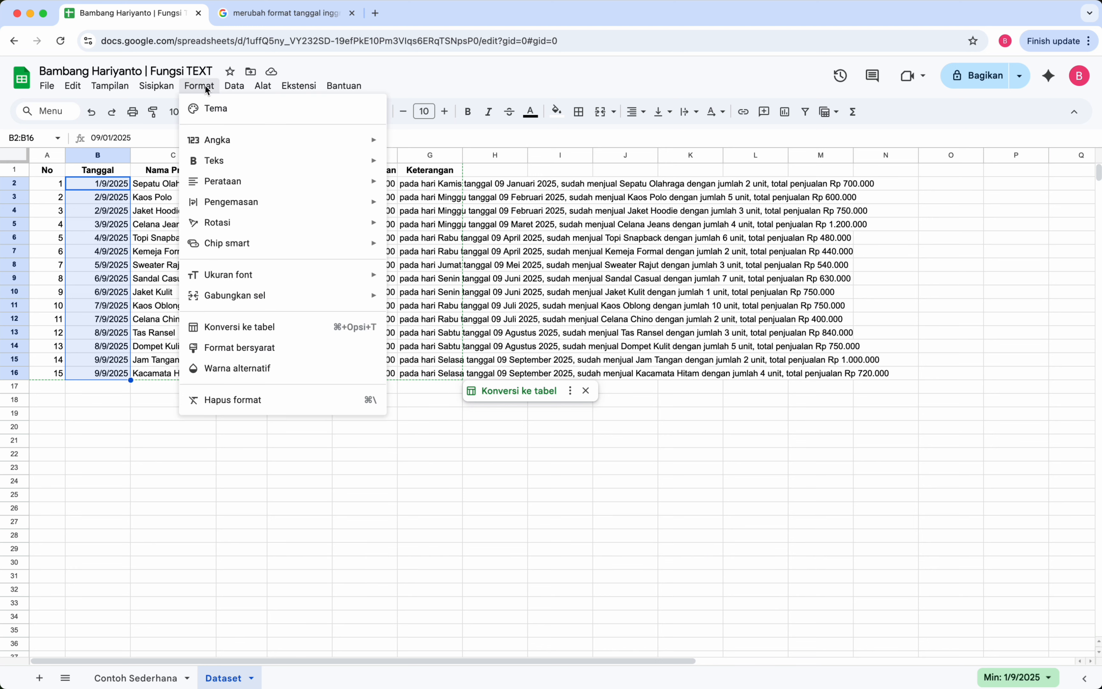
{"action": "left_click", "coordinate": [377, 61]}
{"action": "left_click", "coordinate": [311, 111]}
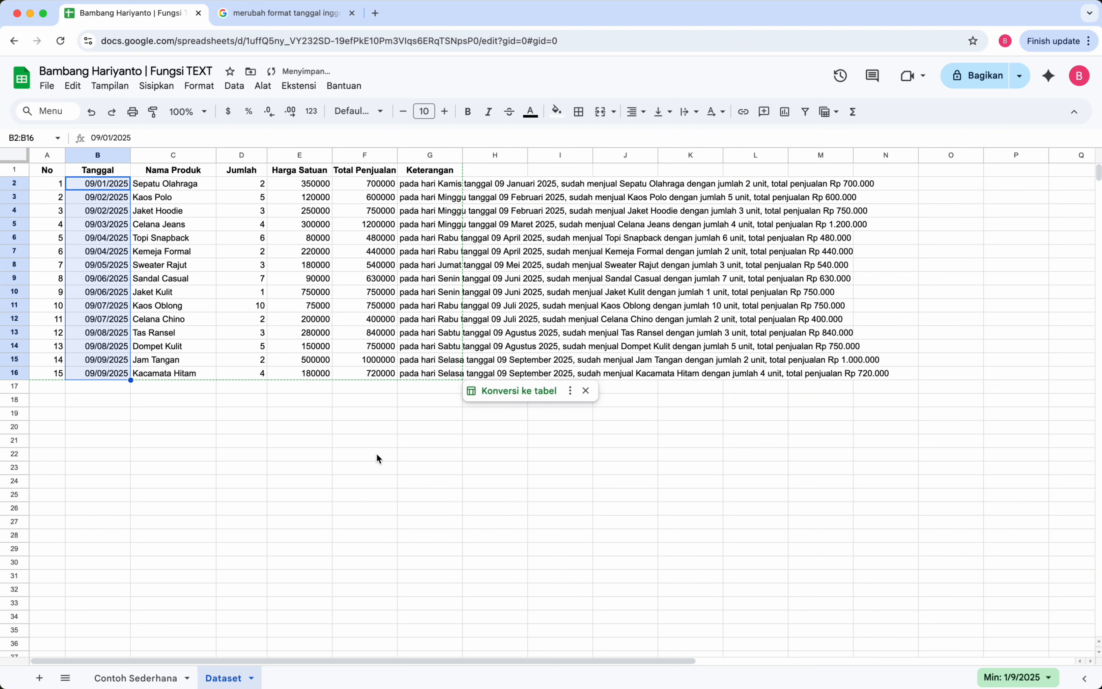
{"action": "left_click", "coordinate": [376, 449]}
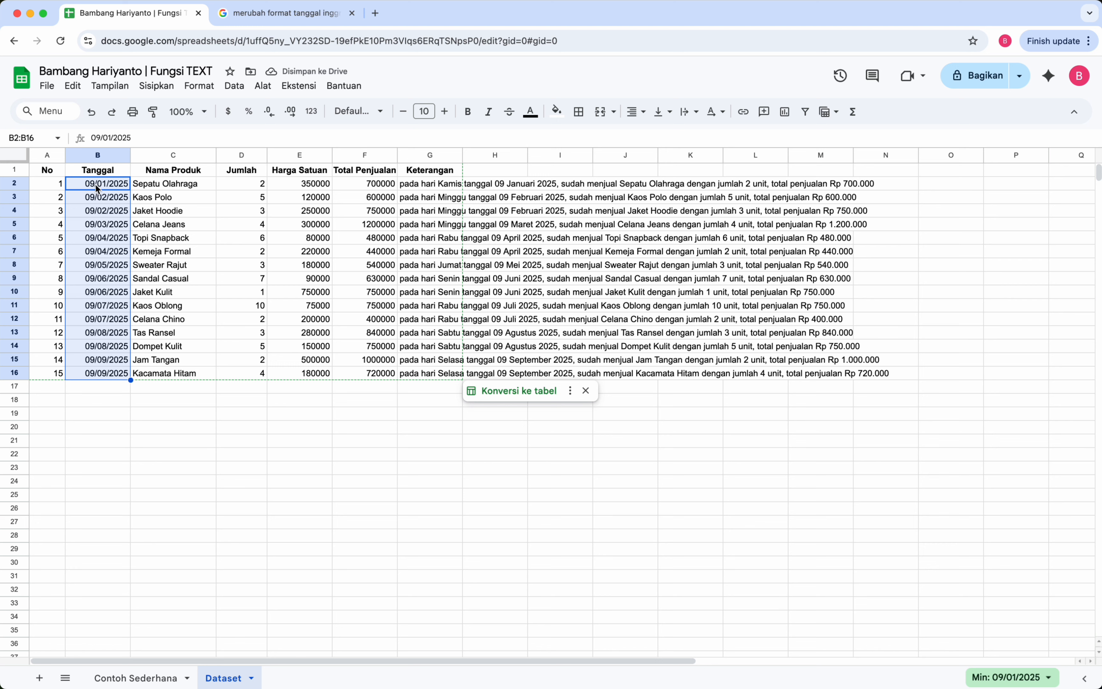
{"action": "left_click", "coordinate": [114, 202]}
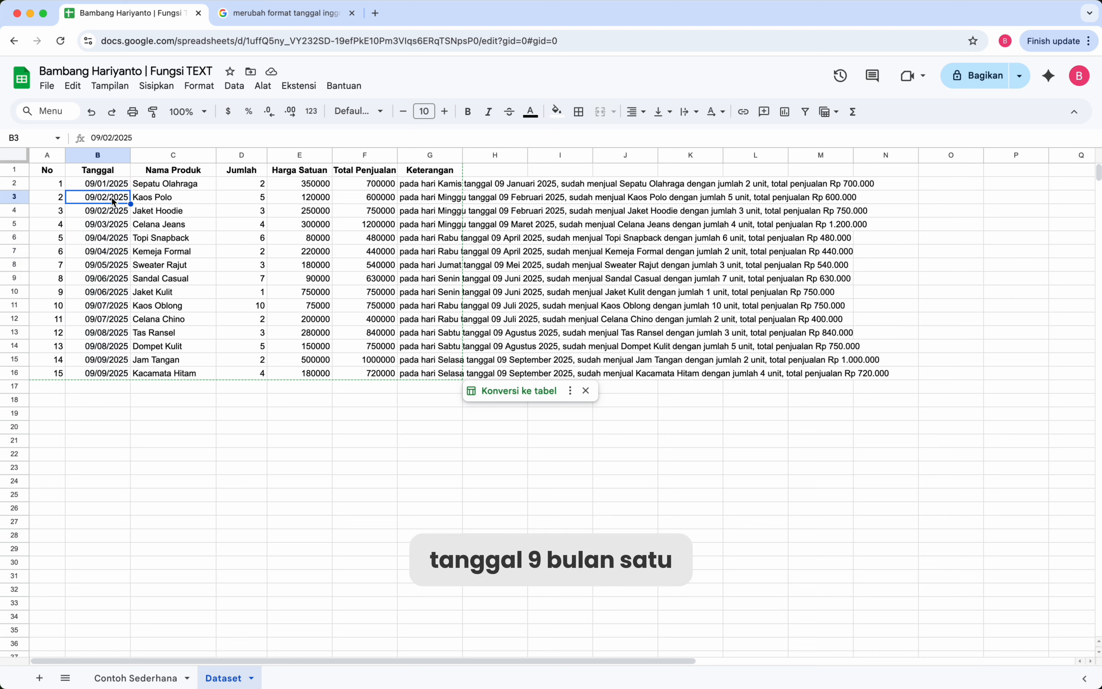
{"action": "left_click", "coordinate": [100, 214]}
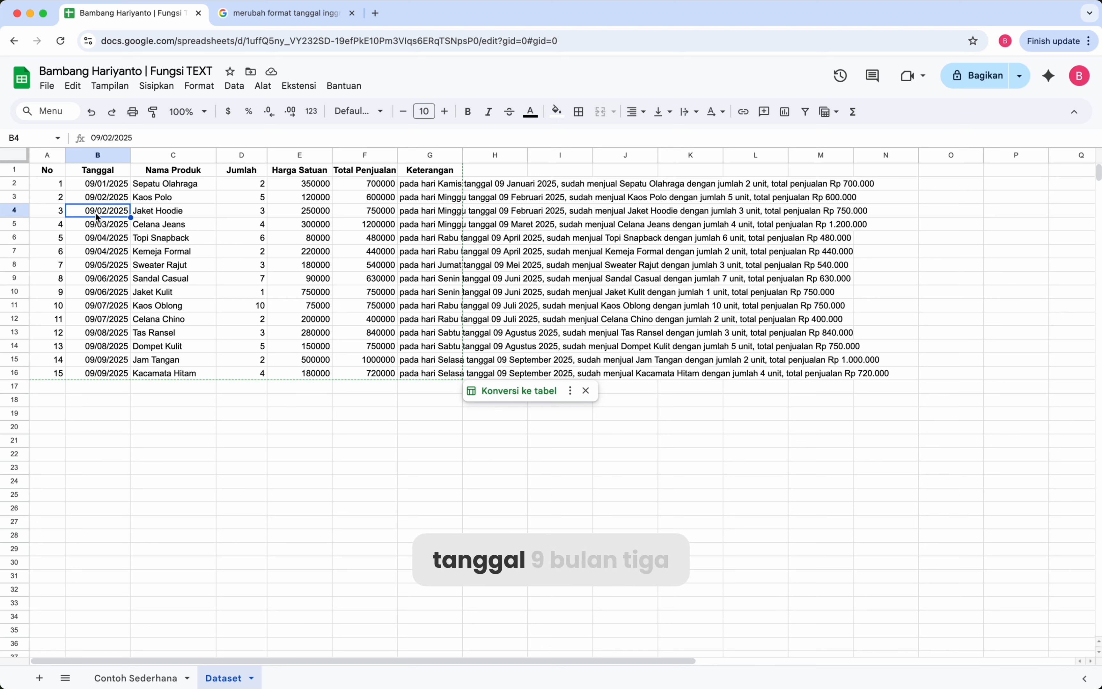